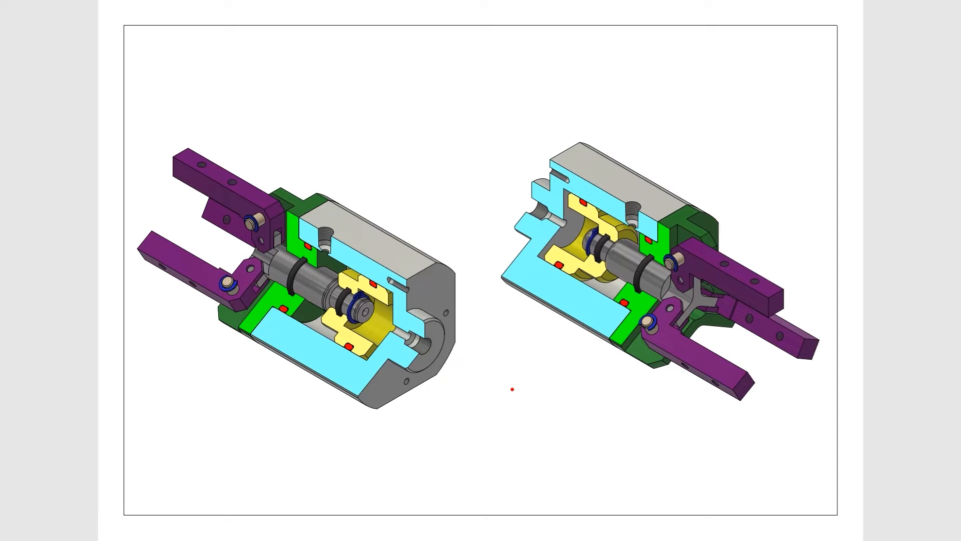
pyautogui.moveTo(288, 392)
pyautogui.mouseDown()
pyautogui.moveTo(309, 355)
pyautogui.moveTo(318, 368)
pyautogui.mouseUp()
pyautogui.moveTo(374, 326)
pyautogui.mouseDown()
pyautogui.moveTo(384, 327)
pyautogui.moveTo(257, 255)
pyautogui.mouseUp()
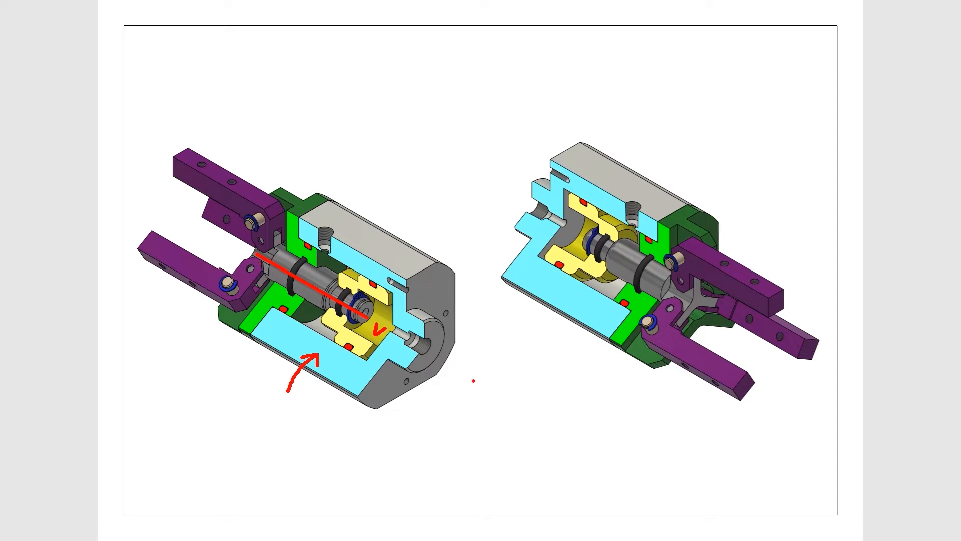
pyautogui.moveTo(461, 373); pyautogui.dragTo(423, 347)
pyautogui.keyDown('ctrl'); pyautogui.keyDown('shift'); pyautogui.moveTo(326, 240); pyautogui.dragTo(327, 173); pyautogui.keyUp('shift'); pyautogui.keyUp('ctrl')
pyautogui.moveTo(471, 376); pyautogui.dragTo(485, 370)
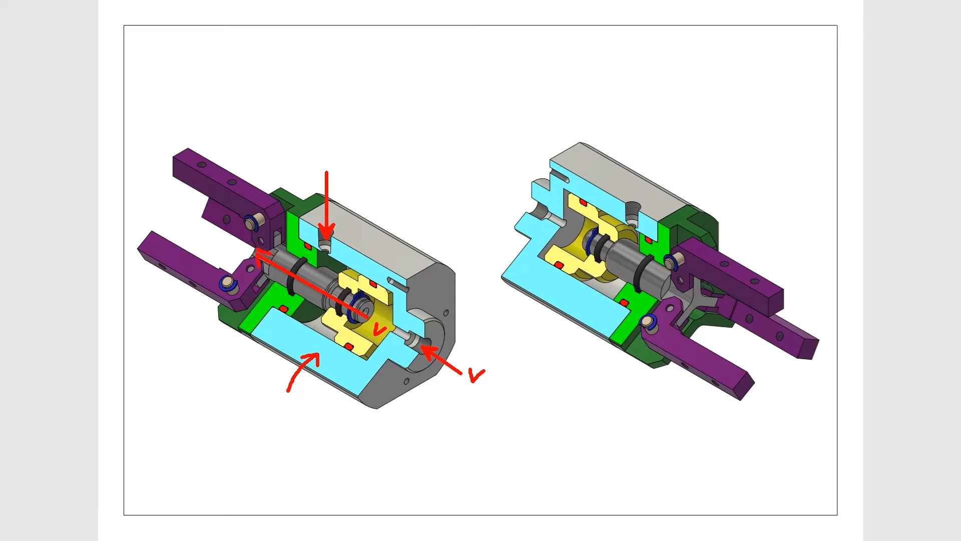
pyautogui.moveTo(250, 246); pyautogui.dragTo(307, 217)
pyautogui.moveTo(213, 180)
pyautogui.mouseDown()
pyautogui.moveTo(242, 134)
pyautogui.moveTo(244, 148)
pyautogui.mouseUp()
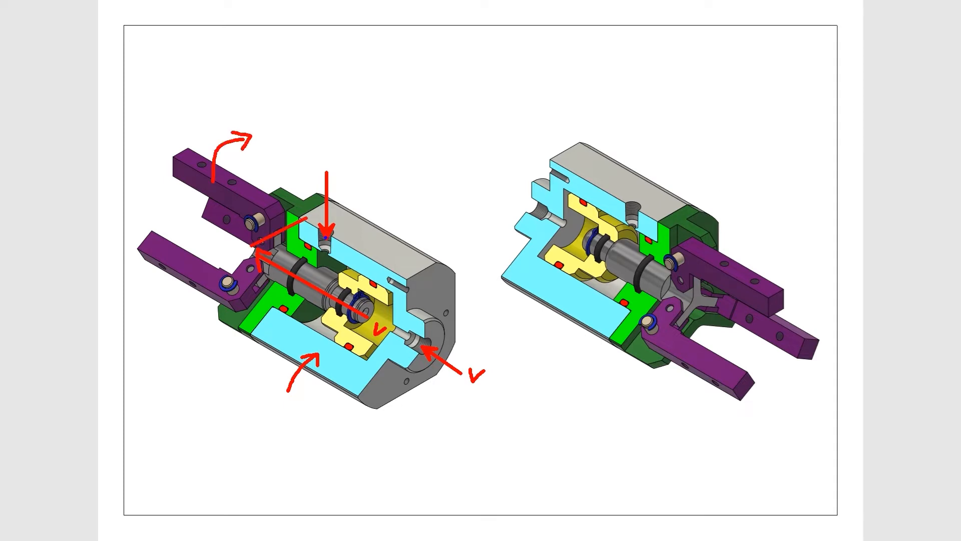
pyautogui.moveTo(326, 153); pyautogui.dragTo(326, 240)
pyautogui.moveTo(318, 227); pyautogui.dragTo(334, 226)
pyautogui.keyDown('ctrl'); pyautogui.keyDown('shift'); pyautogui.moveTo(481, 388); pyautogui.dragTo(421, 346); pyautogui.keyUp('shift'); pyautogui.keyUp('ctrl')
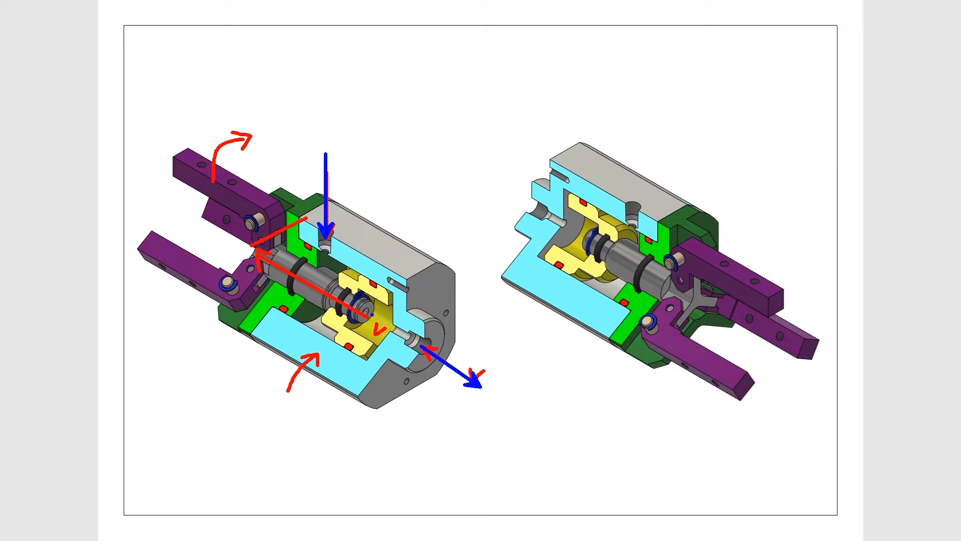
pyautogui.moveTo(260, 256); pyautogui.dragTo(376, 315)
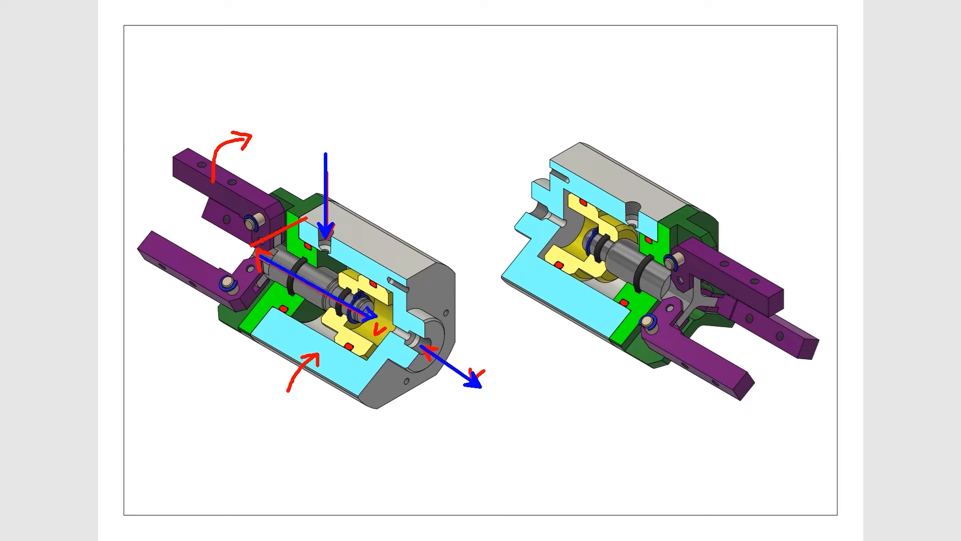
pyautogui.moveTo(255, 161)
pyautogui.mouseDown()
pyautogui.moveTo(237, 165)
pyautogui.moveTo(226, 202)
pyautogui.moveTo(239, 195)
pyautogui.mouseUp()
pyautogui.moveTo(745, 278)
pyautogui.mouseDown()
pyautogui.moveTo(785, 246)
pyautogui.moveTo(781, 257)
pyautogui.mouseUp()
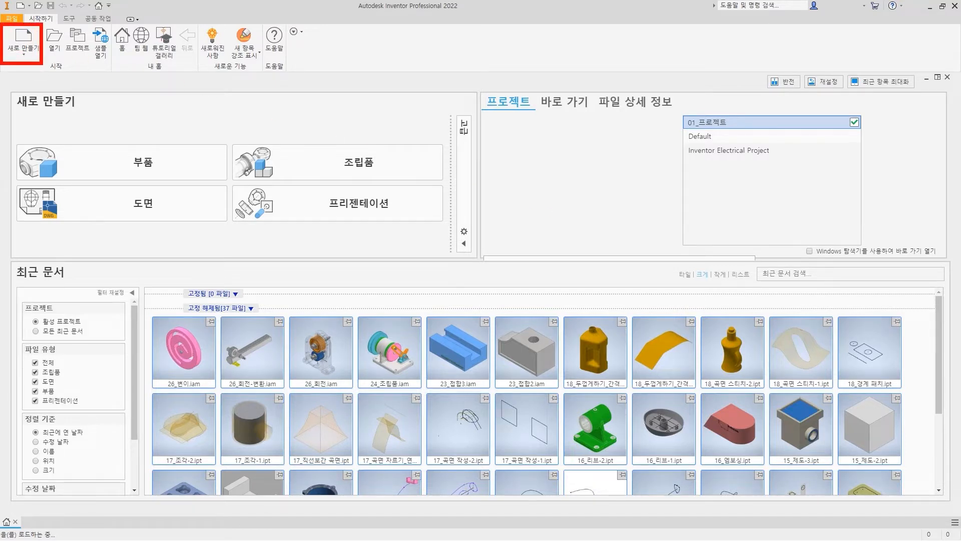
# Create a new assembly from the Z up.iam template and set it to the home view
pyautogui.click(32, 41)
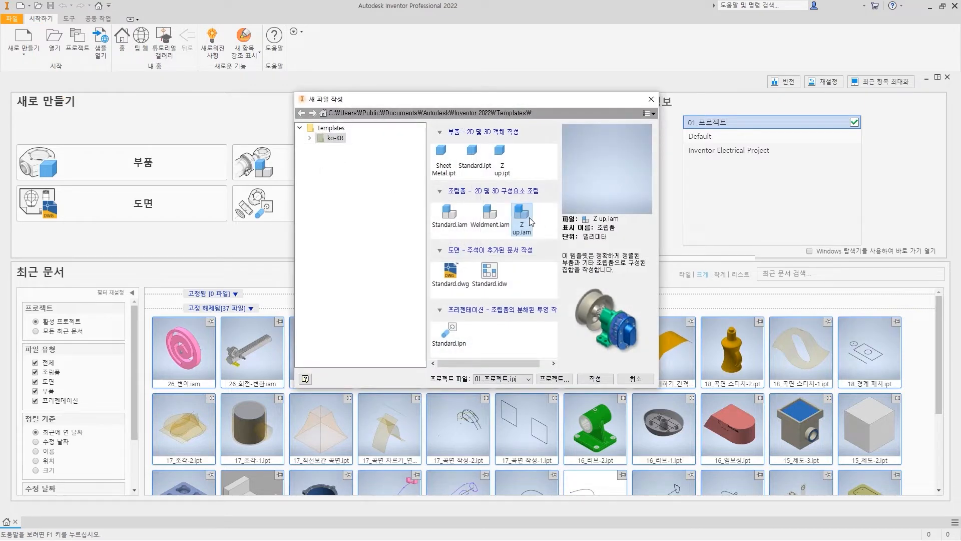
pyautogui.click(599, 379)
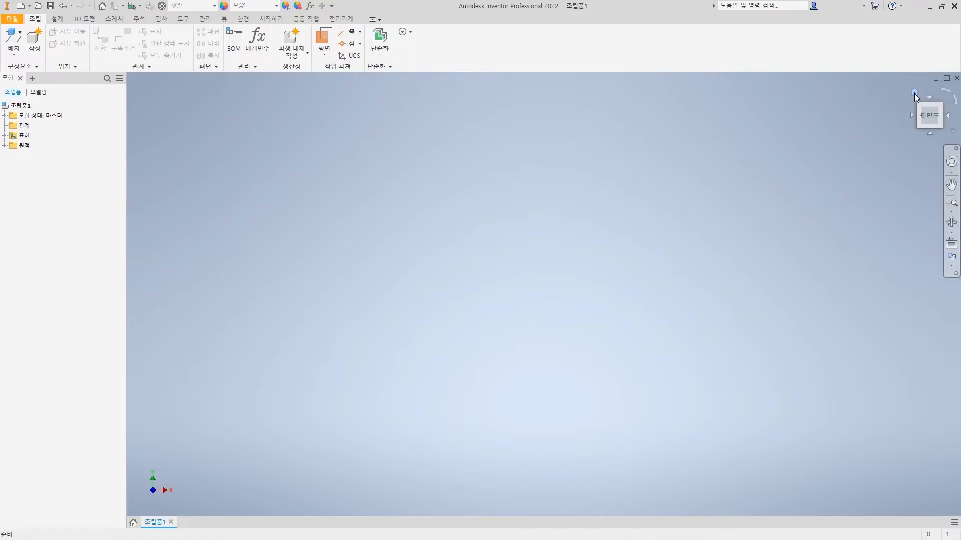
pyautogui.click(915, 93)
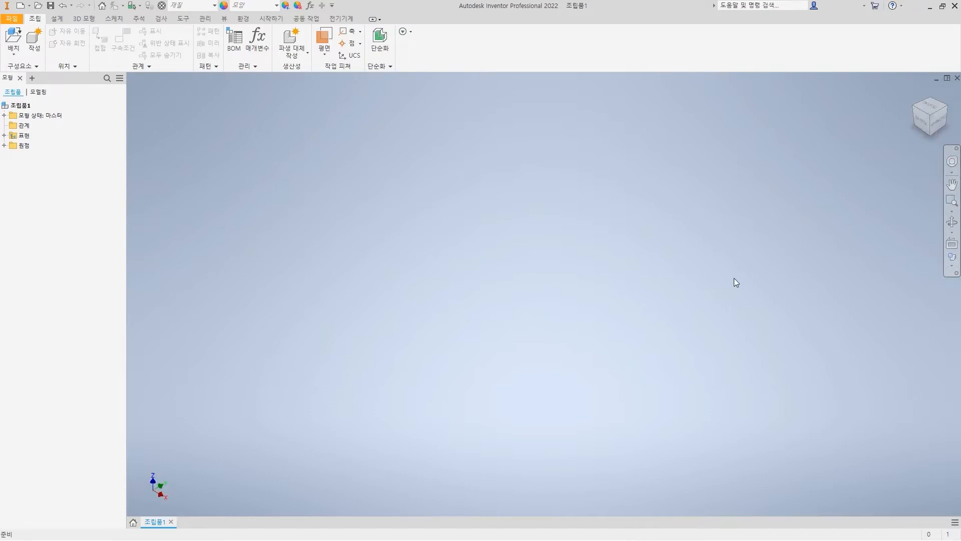
pyautogui.moveTo(516, 245)
pyautogui.mouseDown()
pyautogui.moveTo(545, 315)
pyautogui.moveTo(561, 304)
pyautogui.mouseUp()
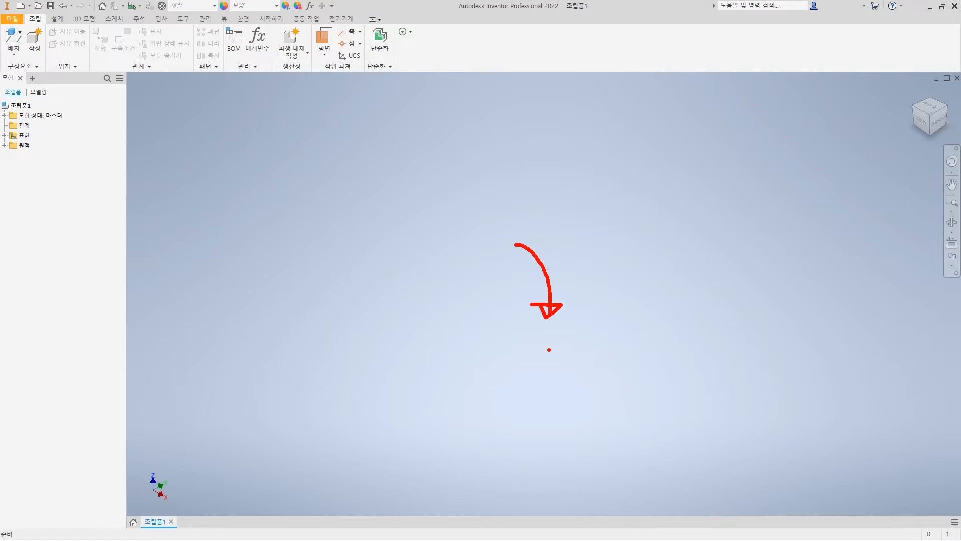
pyautogui.moveTo(523, 344)
pyautogui.mouseDown()
pyautogui.moveTo(533, 344)
pyautogui.moveTo(528, 361)
pyautogui.moveTo(593, 359)
pyautogui.moveTo(607, 380)
pyautogui.mouseUp()
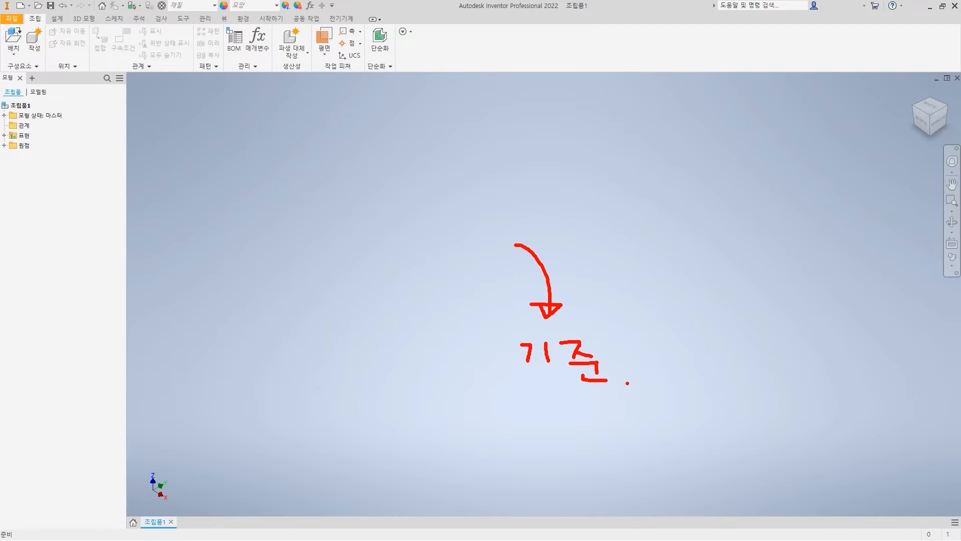
pyautogui.press('e')
pyautogui.keyDown('ctrl'); pyautogui.moveTo(2, 26); pyautogui.dragTo(74, 124); pyautogui.keyUp('ctrl')
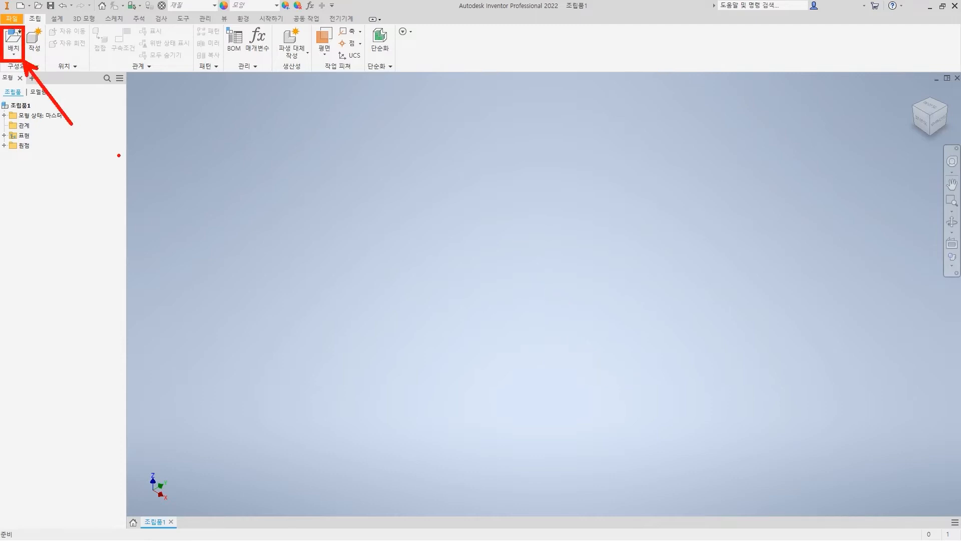
pyautogui.press('Escape')
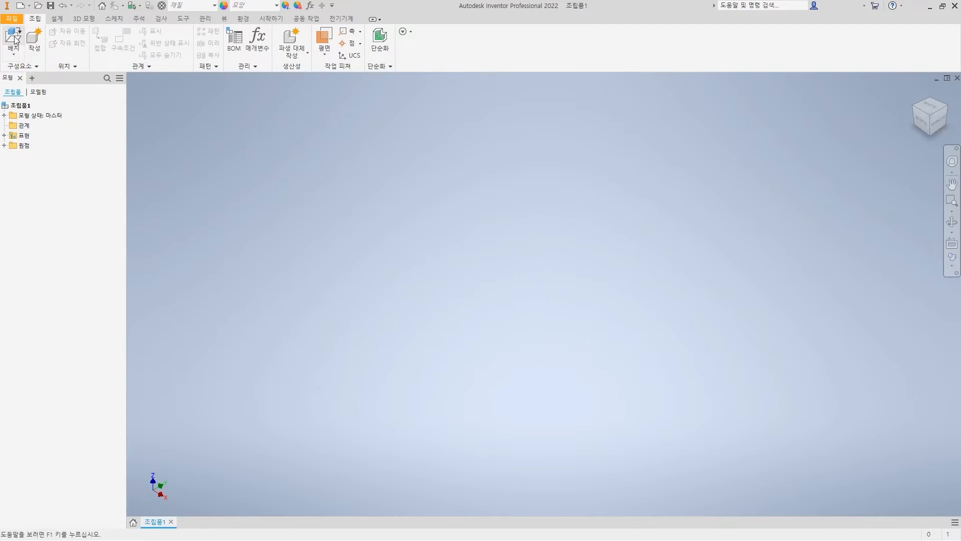
# Load the 실린더 part from the 27_3지형레버에어척 folder as a component for placement
pyautogui.click(14, 38)
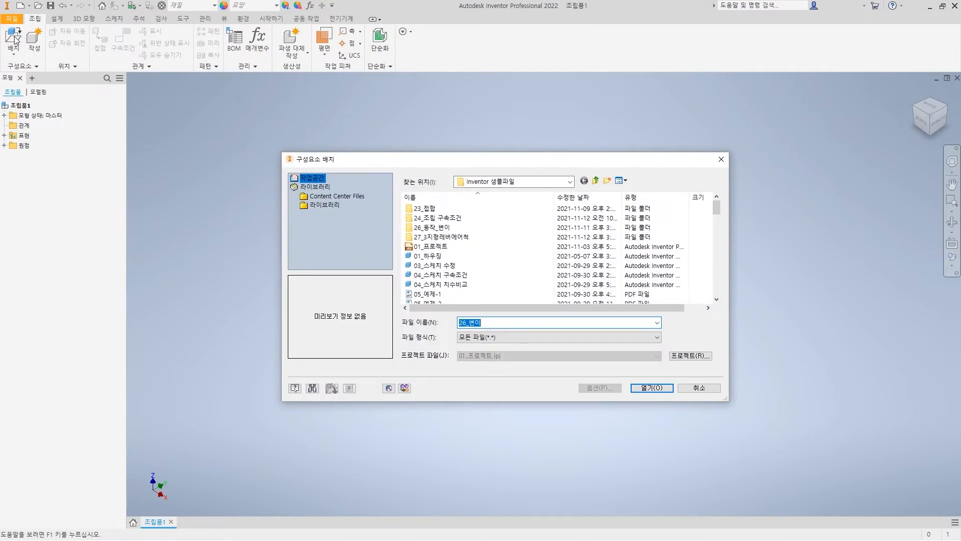
pyautogui.doubleClick(461, 238)
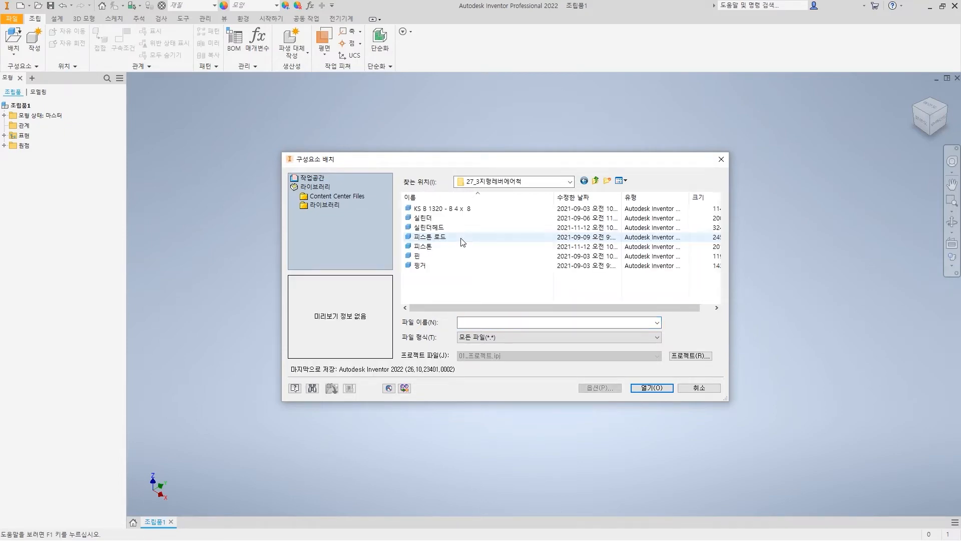
pyautogui.click(440, 218)
pyautogui.click(649, 387)
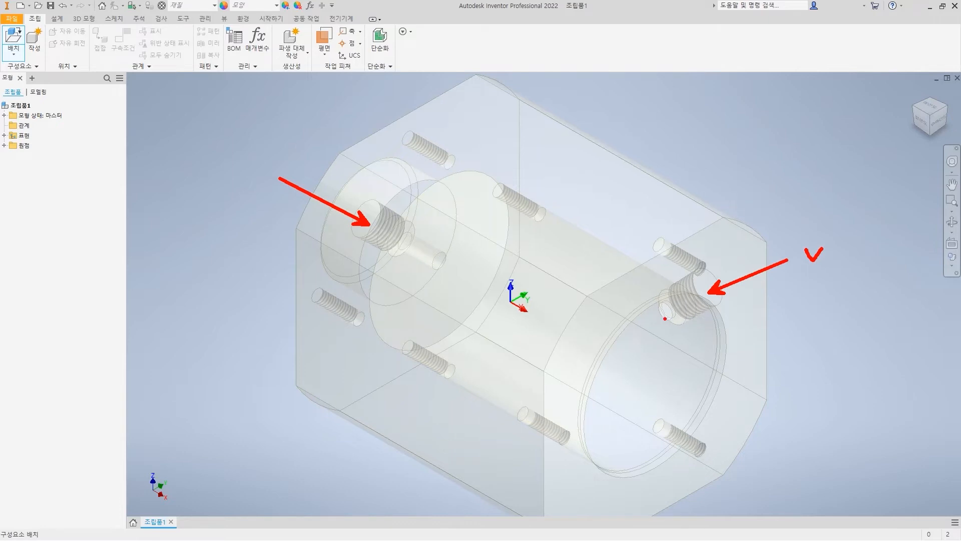
pyautogui.moveTo(785, 250)
pyautogui.mouseDown()
pyautogui.moveTo(719, 176)
pyautogui.moveTo(609, 209)
pyautogui.moveTo(630, 204)
pyautogui.moveTo(604, 184)
pyautogui.mouseUp()
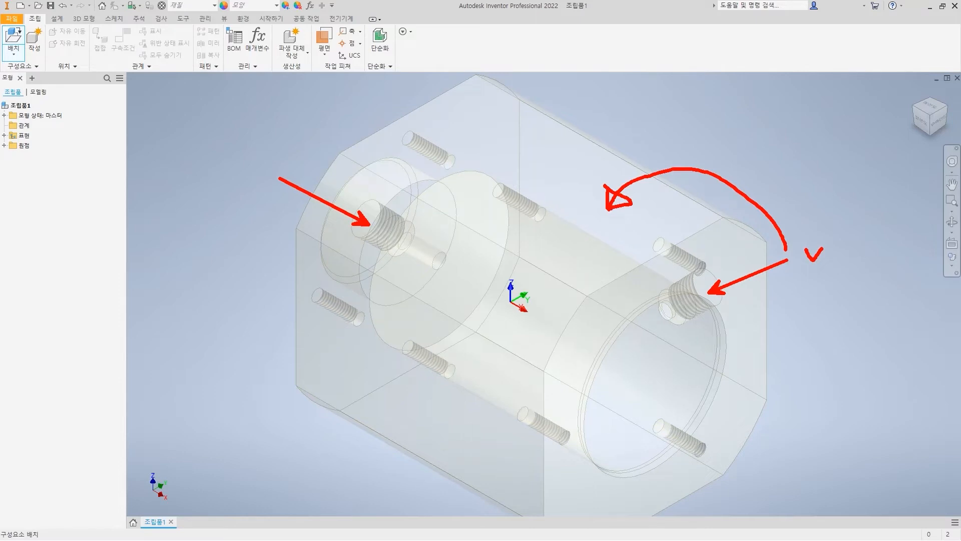
# Rotate the 실린더 part 90° about X and place one copy grounded at the origin
pyautogui.rightClick(526, 283)
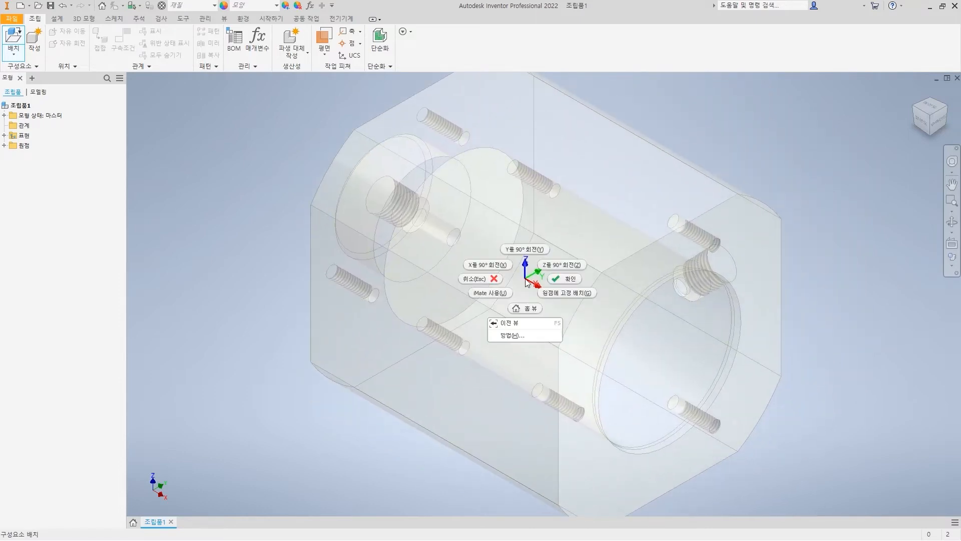
pyautogui.click(497, 266)
pyautogui.rightClick(530, 279)
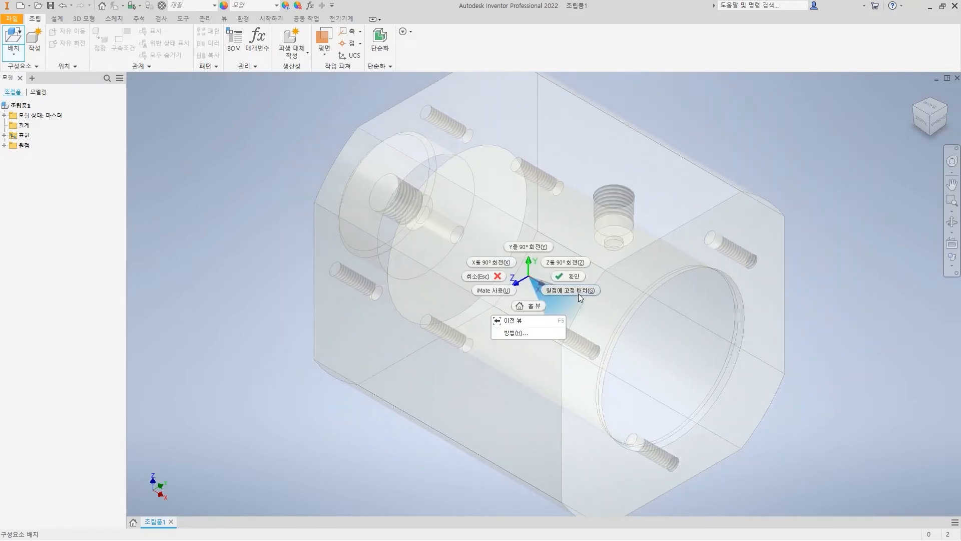
pyautogui.click(579, 291)
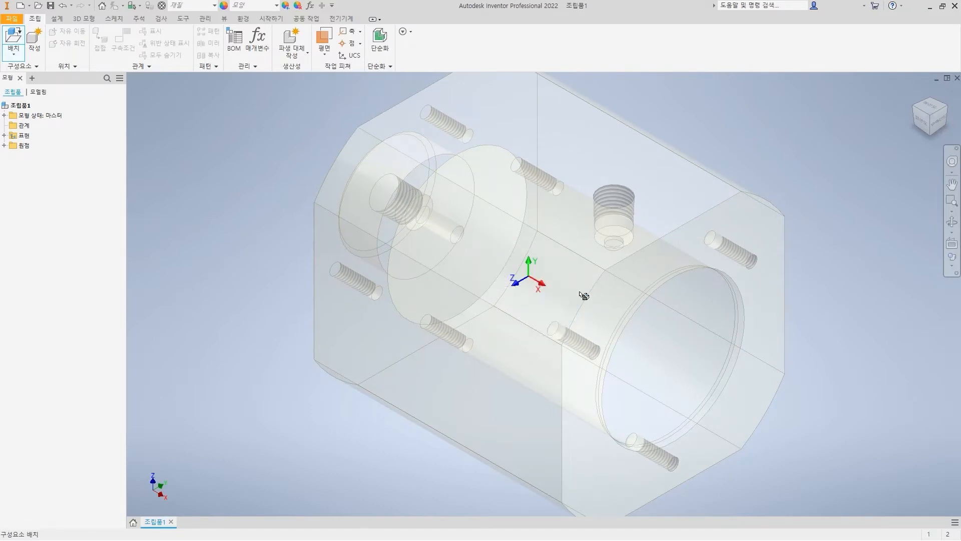
pyautogui.press('Escape')
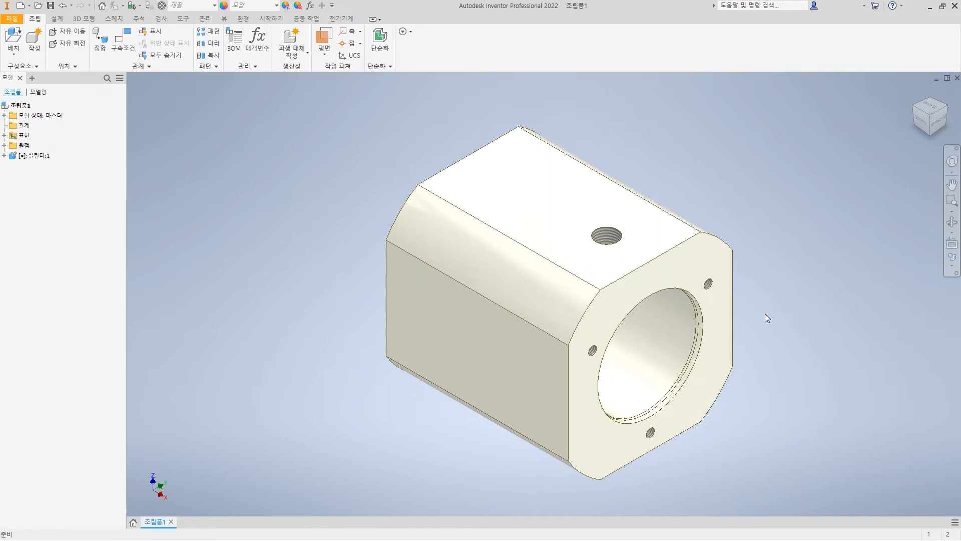
pyautogui.moveTo(646, 362); pyautogui.dragTo(716, 401)
pyautogui.moveTo(655, 385)
pyautogui.mouseDown()
pyautogui.moveTo(659, 351)
pyautogui.moveTo(666, 355)
pyautogui.moveTo(652, 370)
pyautogui.mouseUp()
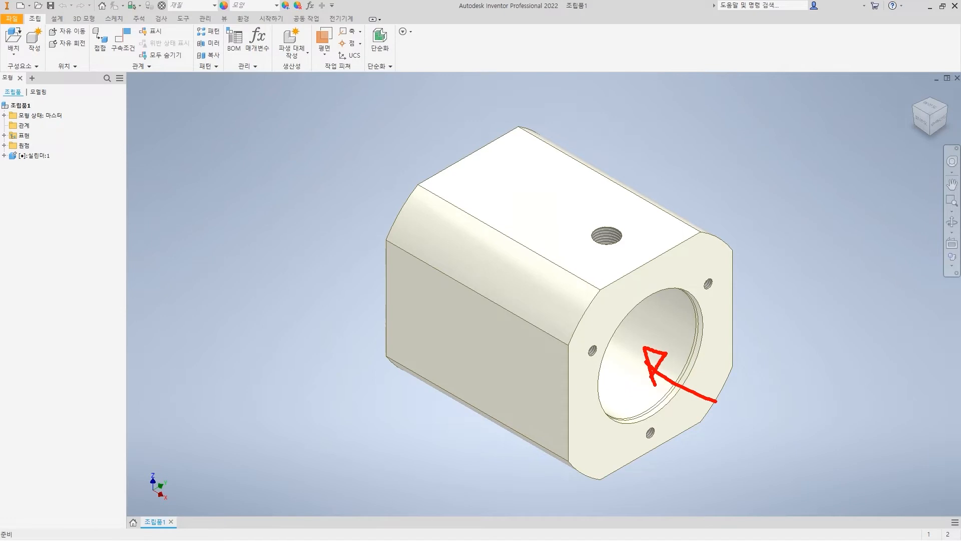
pyautogui.press('Escape')
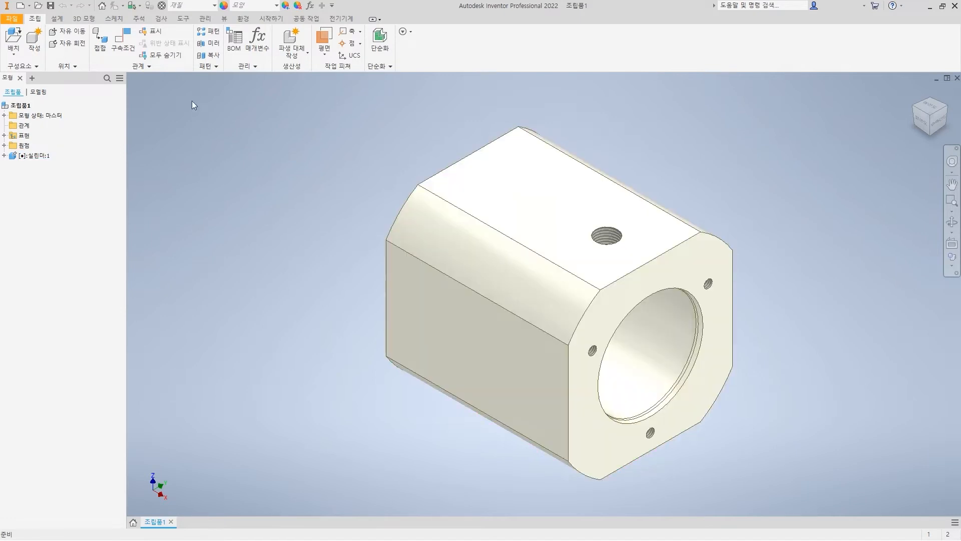
# Place one copy of every part in the 27_3지형레버에어척 folder except 실린더 beside the cylinder, shown in the home view
pyautogui.click(20, 42)
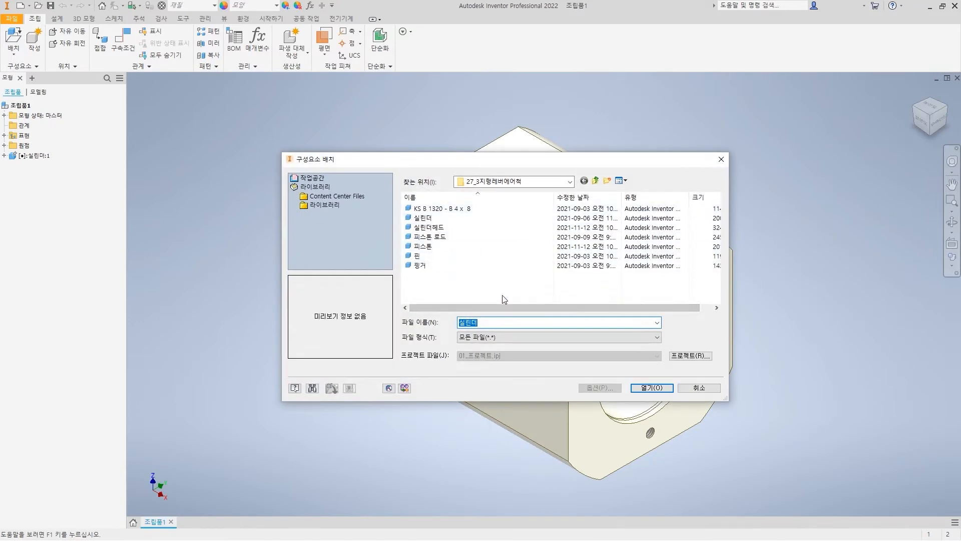
pyautogui.click(425, 208)
pyautogui.keyDown('shift'); pyautogui.click(420, 266); pyautogui.keyUp('shift')
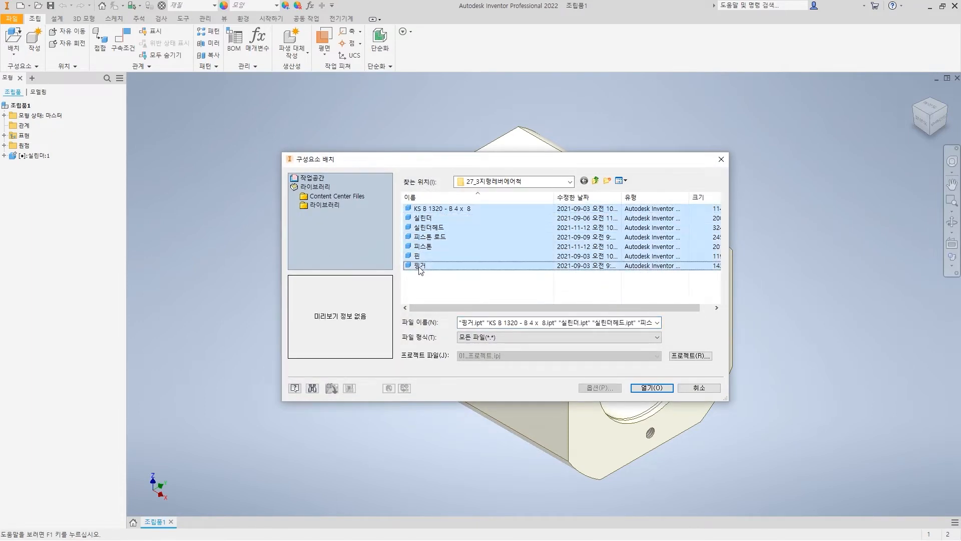
pyautogui.keyDown('ctrl'); pyautogui.click(430, 218); pyautogui.keyUp('ctrl')
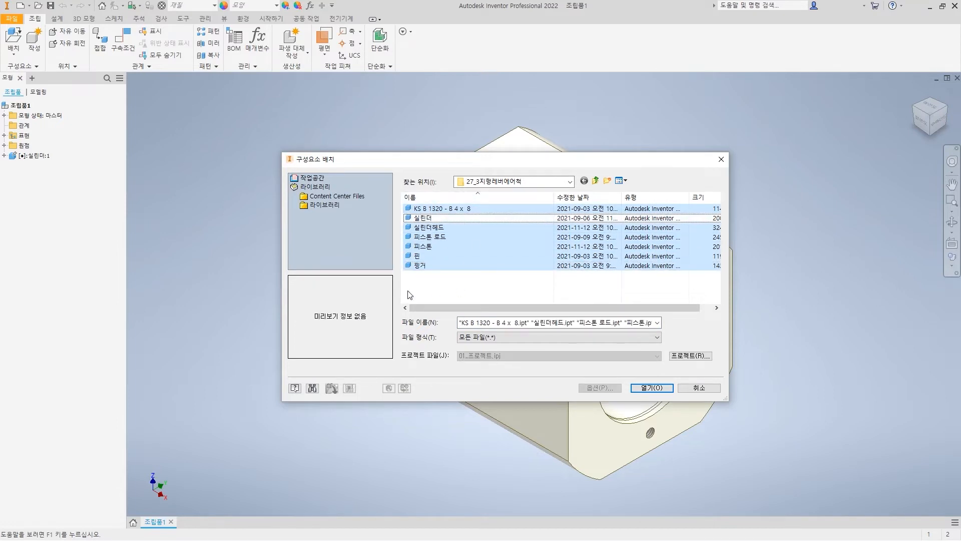
pyautogui.click(652, 388)
pyautogui.scroll(8, 649, 342)
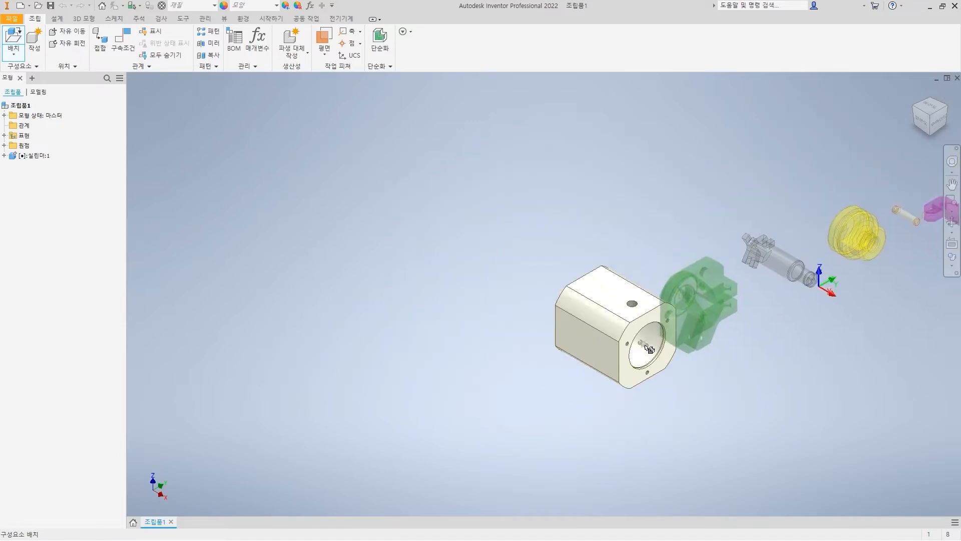
pyautogui.click(408, 346)
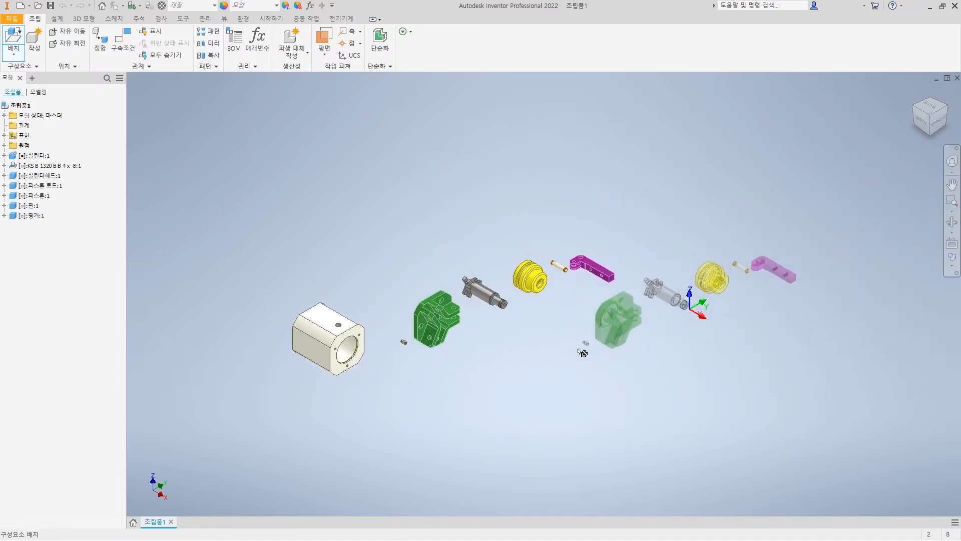
pyautogui.press('Escape')
pyautogui.click(915, 93)
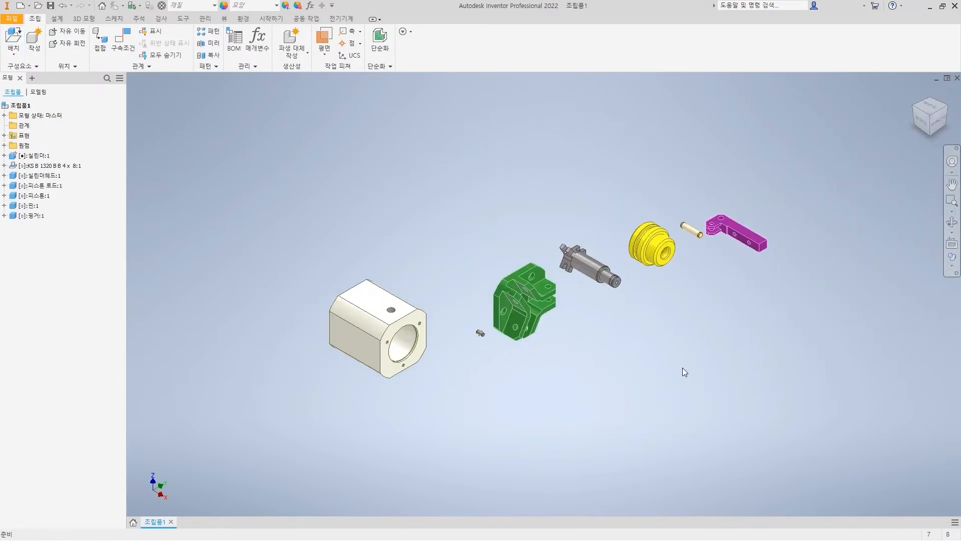
pyautogui.moveTo(578, 260)
pyautogui.mouseDown()
pyautogui.moveTo(599, 305)
pyautogui.moveTo(514, 299)
pyautogui.moveTo(511, 315)
pyautogui.moveTo(530, 300)
pyautogui.mouseUp()
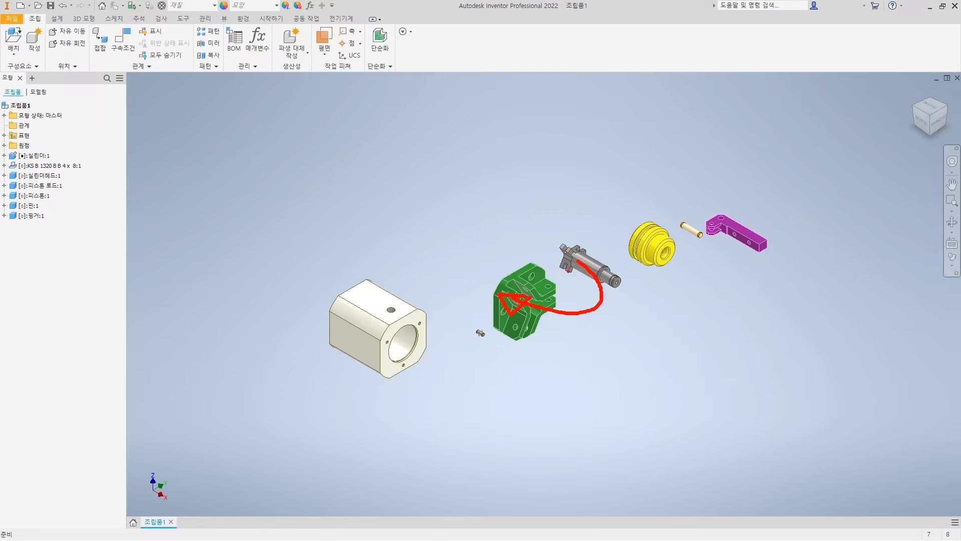
pyautogui.moveTo(680, 200); pyautogui.dragTo(769, 259)
pyautogui.moveTo(472, 325); pyautogui.dragTo(486, 340)
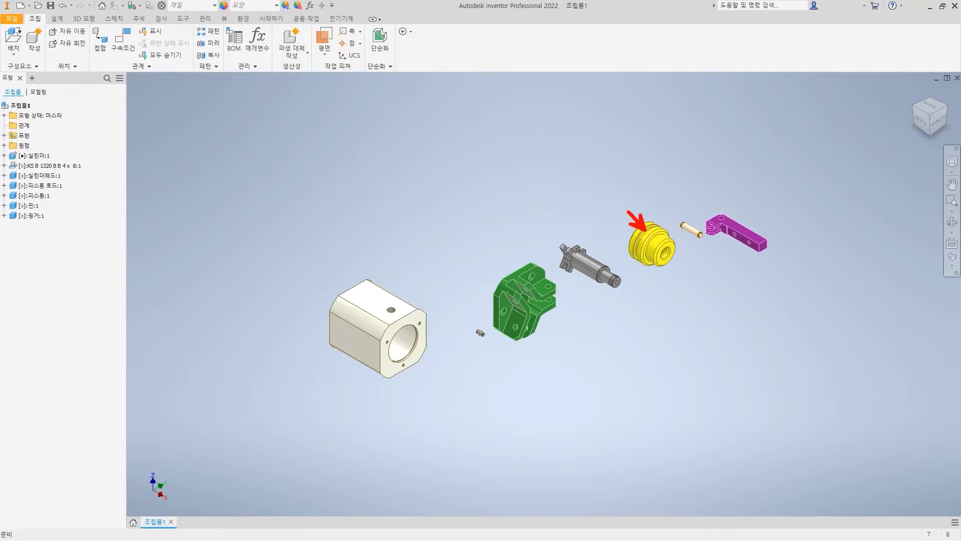
# Examine the bore and its grooves in the yellow piston and on the rear side of the green cylinder head
pyautogui.scroll(-8, 671, 258)
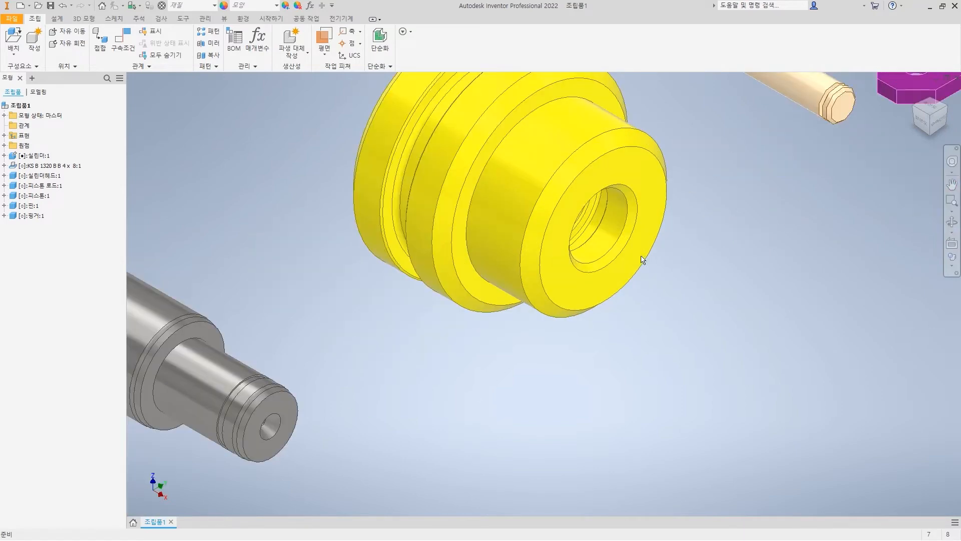
pyautogui.keyDown('ctrl'); pyautogui.keyDown('shift'); pyautogui.moveTo(585, 230); pyautogui.dragTo(580, 277); pyautogui.keyUp('shift'); pyautogui.keyUp('ctrl')
pyautogui.press('Escape')
pyautogui.scroll(7, 582, 323)
pyautogui.moveTo(556, 328); pyautogui.dragTo(619, 270, button='middle')
pyautogui.scroll(3, 601, 283)
pyautogui.keyDown('shift'); pyautogui.moveTo(527, 331); pyautogui.dragTo(678, 336, button='middle'); pyautogui.keyUp('shift')
pyautogui.scroll(-4, 503, 356)
pyautogui.scroll(-5, 503, 356)
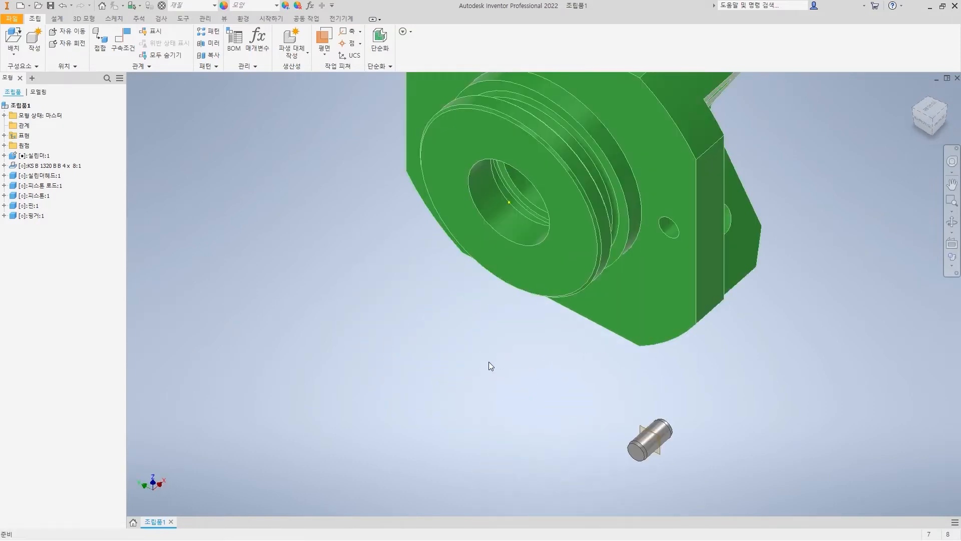
pyautogui.keyDown('ctrl'); pyautogui.keyDown('shift'); pyautogui.moveTo(523, 128); pyautogui.dragTo(565, 134); pyautogui.keyUp('shift'); pyautogui.keyUp('ctrl')
pyautogui.keyDown('ctrl'); pyautogui.keyDown('shift'); pyautogui.moveTo(488, 228); pyautogui.dragTo(529, 210); pyautogui.keyUp('shift'); pyautogui.keyUp('ctrl')
pyautogui.click(912, 92)
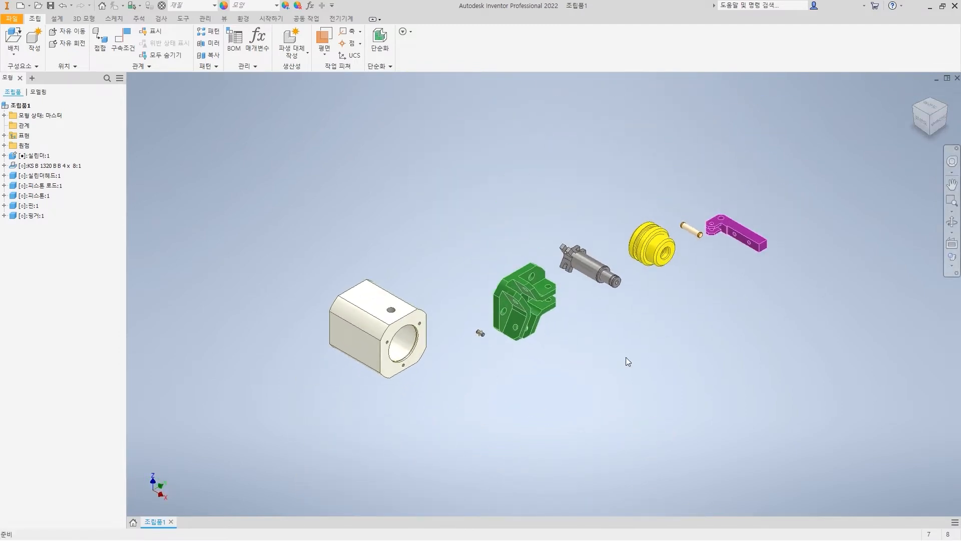
pyautogui.moveTo(625, 334)
pyautogui.mouseDown()
pyautogui.moveTo(620, 345)
pyautogui.moveTo(644, 339)
pyautogui.moveTo(627, 334)
pyautogui.moveTo(685, 355)
pyautogui.moveTo(673, 368)
pyautogui.moveTo(680, 359)
pyautogui.mouseUp()
pyautogui.press('Escape')
pyautogui.moveTo(405, 350)
pyautogui.mouseDown()
pyautogui.moveTo(446, 376)
pyautogui.moveTo(428, 353)
pyautogui.moveTo(405, 364)
pyautogui.mouseUp()
# Browse the Content Center through the shaft parts and seals to the O-ring category, keeping the KS standard filter
pyautogui.click(14, 51)
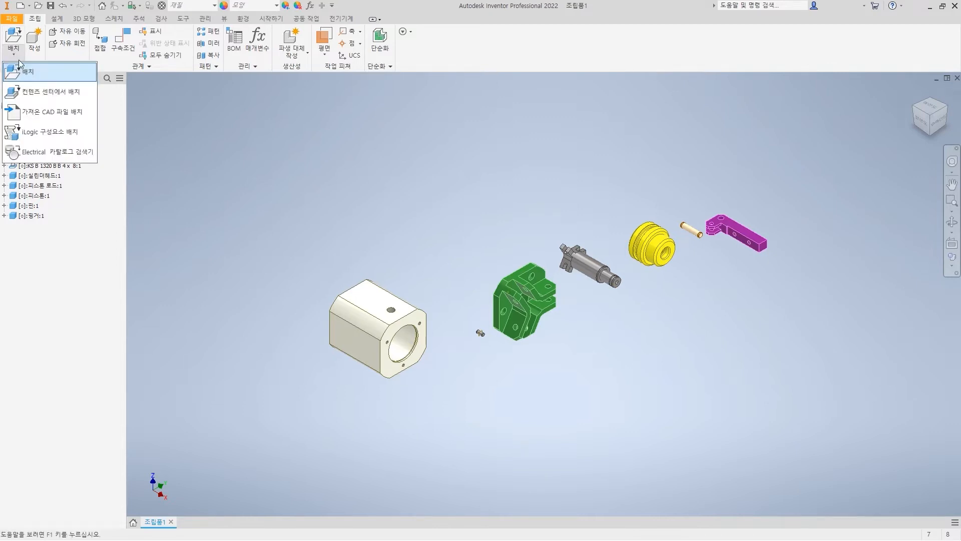
pyautogui.click(53, 93)
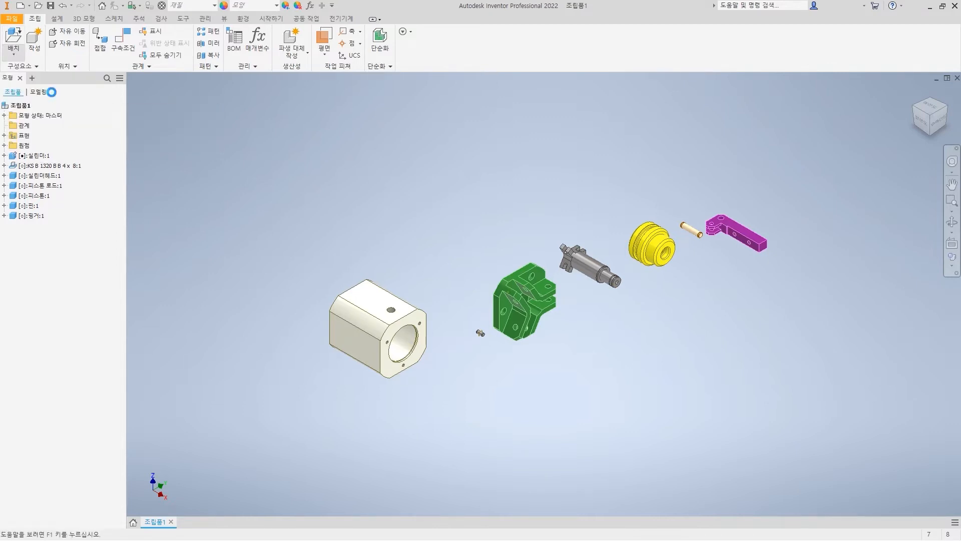
pyautogui.click(289, 114)
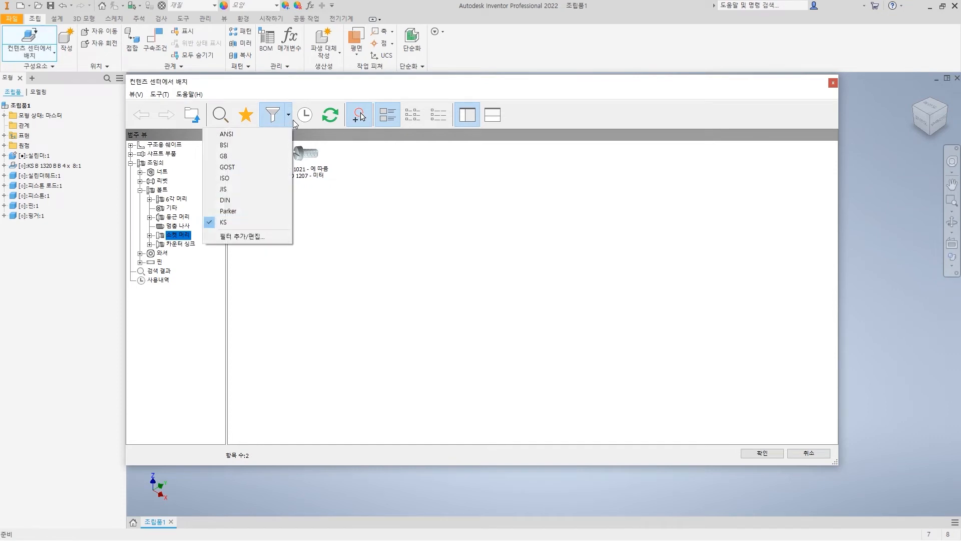
pyautogui.click(306, 239)
pyautogui.moveTo(124, 159); pyautogui.dragTo(188, 163)
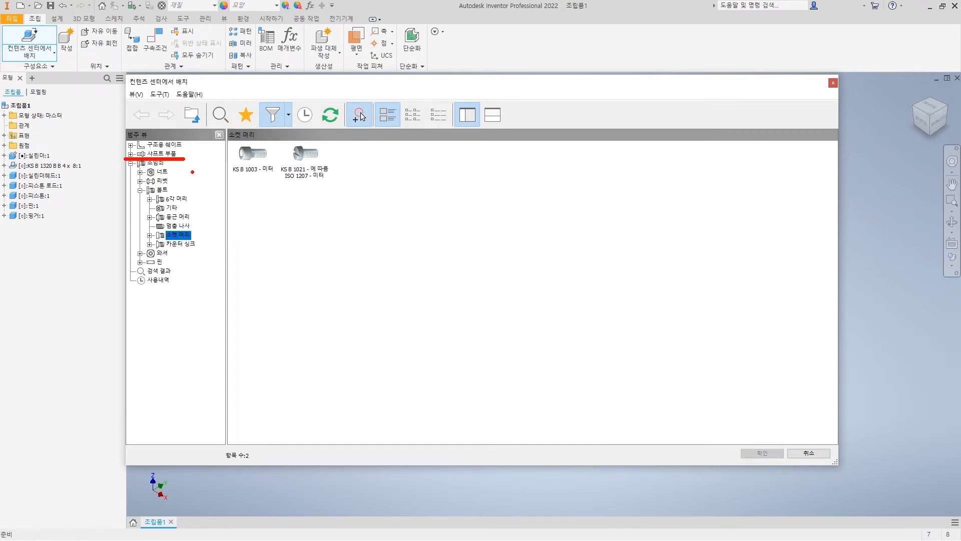
pyautogui.click(162, 153)
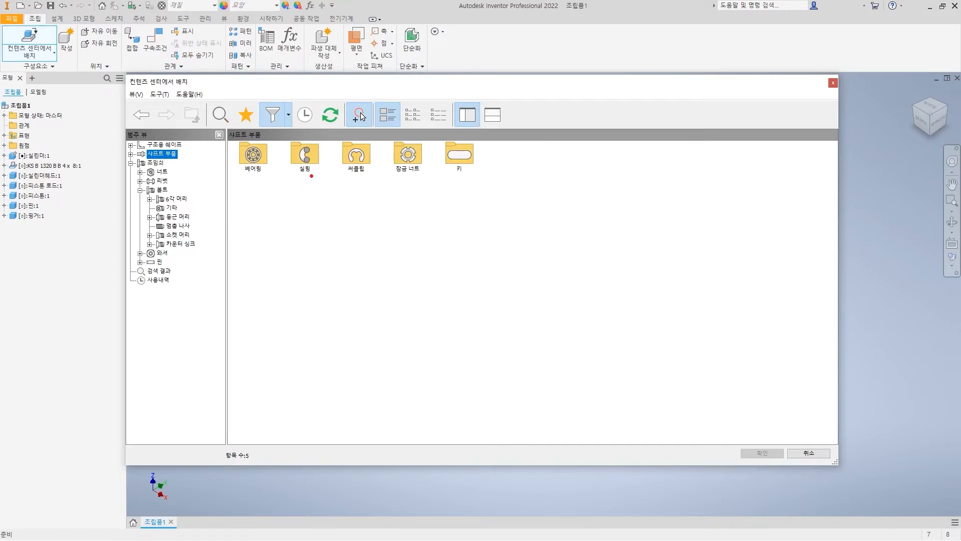
pyautogui.moveTo(314, 170); pyautogui.dragTo(358, 229)
pyautogui.doubleClick(308, 162)
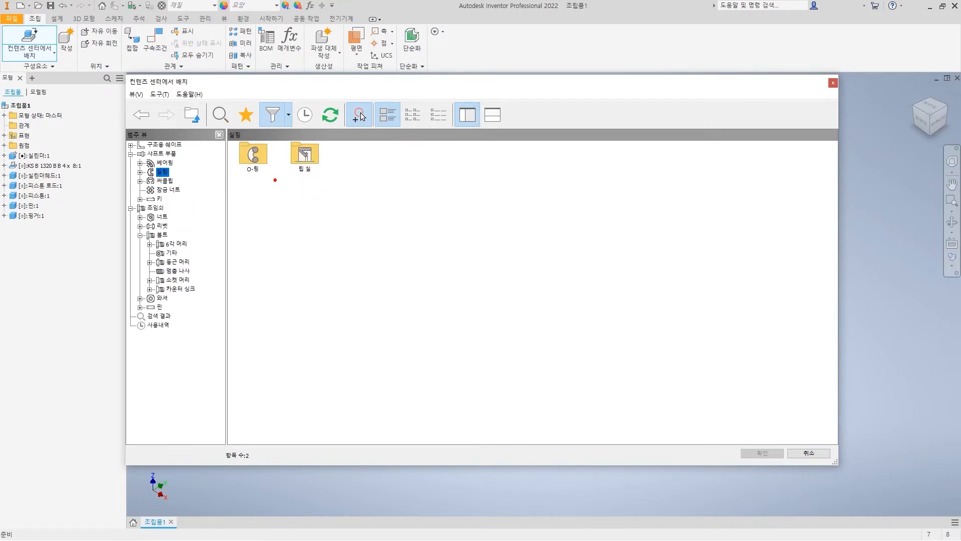
pyautogui.moveTo(267, 171); pyautogui.dragTo(323, 231)
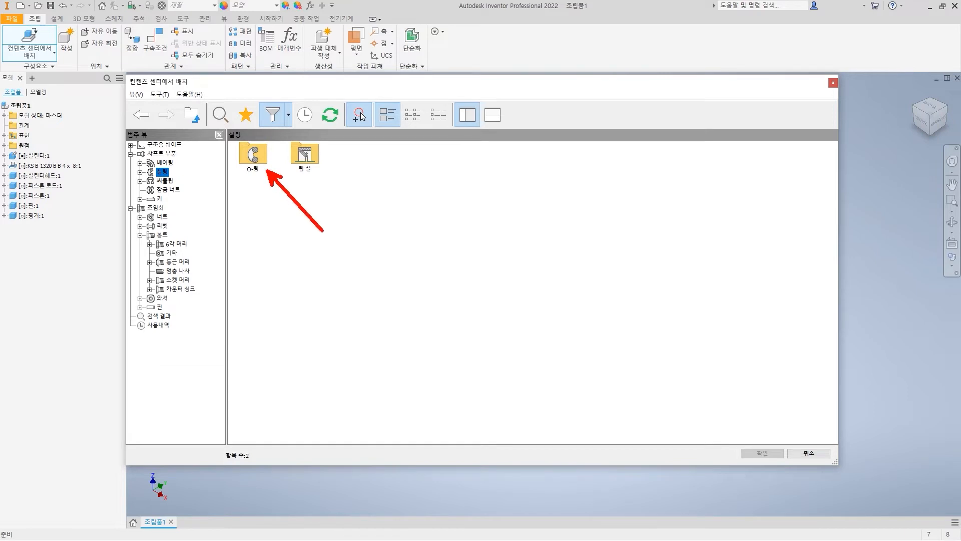
pyautogui.doubleClick(261, 157)
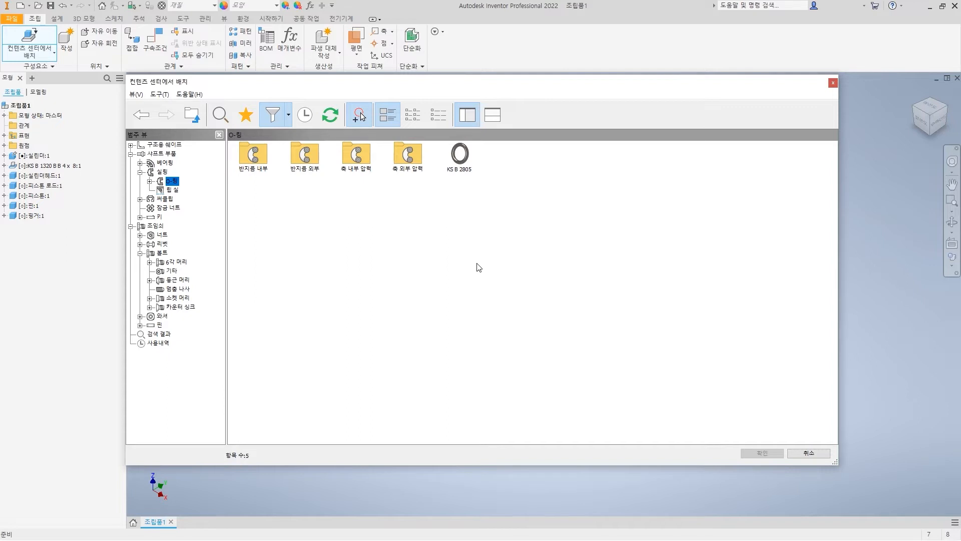
pyautogui.moveTo(456, 169); pyautogui.dragTo(427, 211)
pyautogui.moveTo(457, 258); pyautogui.dragTo(505, 304)
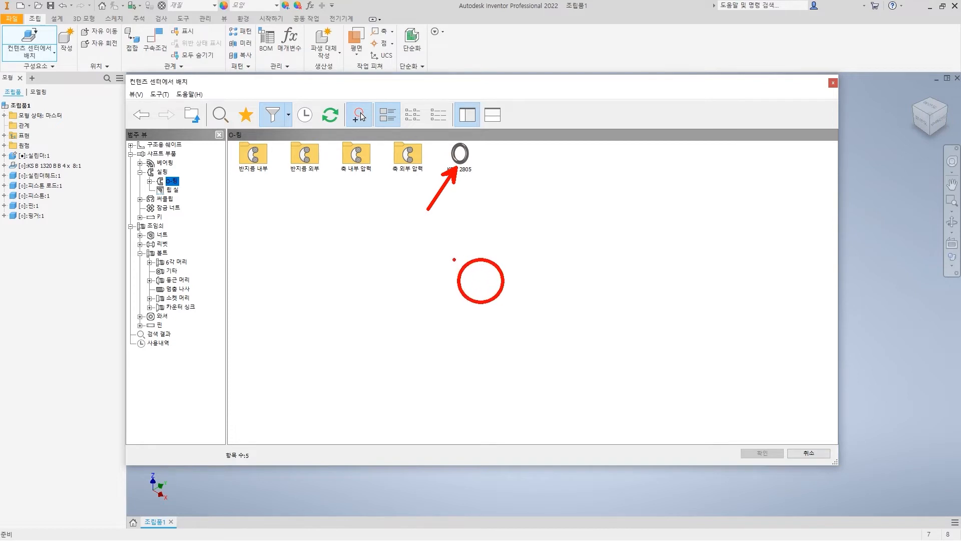
pyautogui.moveTo(446, 245); pyautogui.dragTo(521, 317)
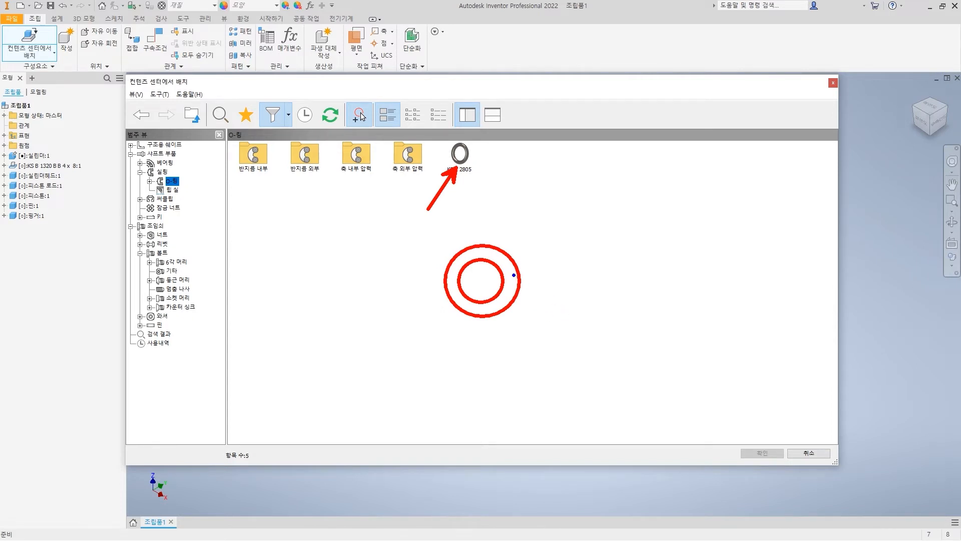
pyautogui.moveTo(492, 265)
pyautogui.mouseDown()
pyautogui.moveTo(469, 299)
pyautogui.moveTo(485, 298)
pyautogui.moveTo(498, 264)
pyautogui.moveTo(497, 278)
pyautogui.mouseUp()
pyautogui.moveTo(580, 257); pyautogui.dragTo(631, 288)
pyautogui.moveTo(613, 289); pyautogui.dragTo(601, 301)
pyautogui.moveTo(682, 260); pyautogui.dragTo(662, 298)
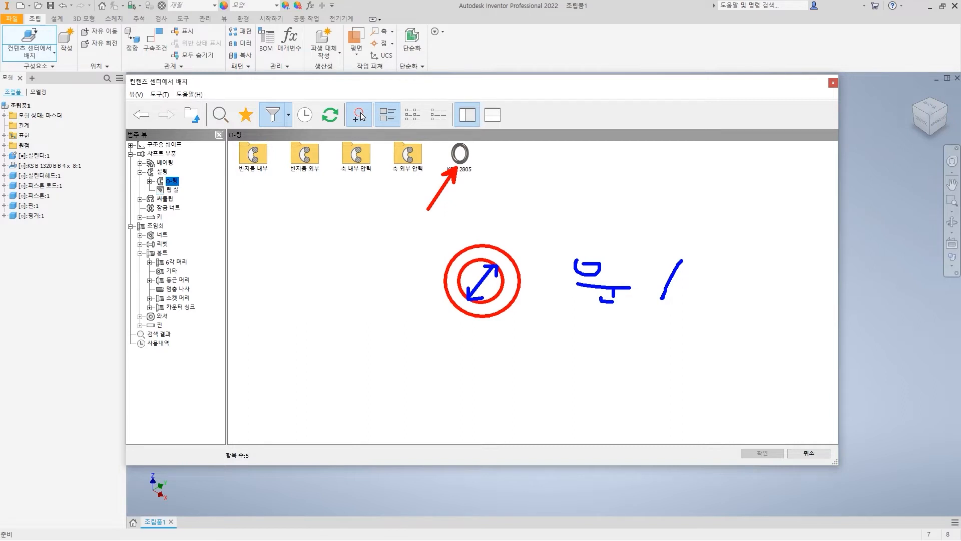
pyautogui.moveTo(694, 260)
pyautogui.mouseDown()
pyautogui.moveTo(711, 261)
pyautogui.moveTo(713, 280)
pyautogui.moveTo(701, 290)
pyautogui.moveTo(734, 294)
pyautogui.mouseUp()
pyautogui.moveTo(599, 324)
pyautogui.mouseDown()
pyautogui.moveTo(593, 351)
pyautogui.moveTo(599, 339)
pyautogui.mouseUp()
pyautogui.moveTo(716, 329)
pyautogui.mouseDown()
pyautogui.moveTo(704, 332)
pyautogui.moveTo(713, 350)
pyautogui.moveTo(720, 342)
pyautogui.moveTo(718, 364)
pyautogui.mouseUp()
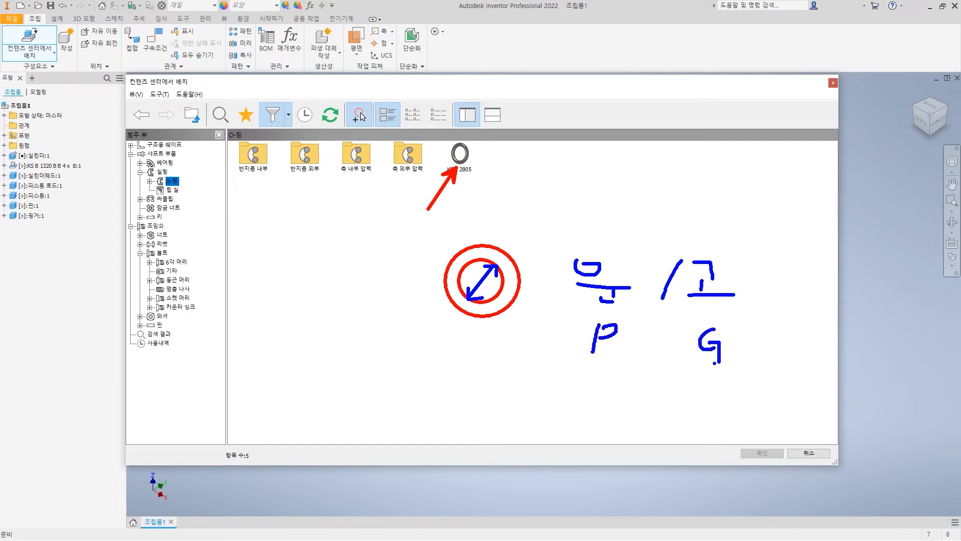
pyautogui.press('Escape')
pyautogui.moveTo(302, 330)
pyautogui.mouseDown()
pyautogui.moveTo(527, 330)
pyautogui.moveTo(496, 233)
pyautogui.moveTo(495, 200)
pyautogui.mouseUp()
pyautogui.keyDown('shift'); pyautogui.moveTo(318, 331); pyautogui.dragTo(318, 200); pyautogui.keyUp('shift')
pyautogui.moveTo(319, 274)
pyautogui.keyDown('shift'); pyautogui.mouseDown()
pyautogui.moveTo(396, 273)
pyautogui.moveTo(396, 247)
pyautogui.moveTo(423, 247)
pyautogui.moveTo(431, 272)
pyautogui.moveTo(495, 270)
pyautogui.moveTo(500, 256)
pyautogui.moveTo(448, 275)
pyautogui.mouseUp(); pyautogui.keyUp('shift')
pyautogui.moveTo(468, 220)
pyautogui.mouseDown()
pyautogui.moveTo(481, 215)
pyautogui.moveTo(418, 262)
pyautogui.mouseUp()
pyautogui.moveTo(421, 203)
pyautogui.mouseDown()
pyautogui.moveTo(373, 236)
pyautogui.moveTo(324, 244)
pyautogui.moveTo(333, 272)
pyautogui.mouseUp()
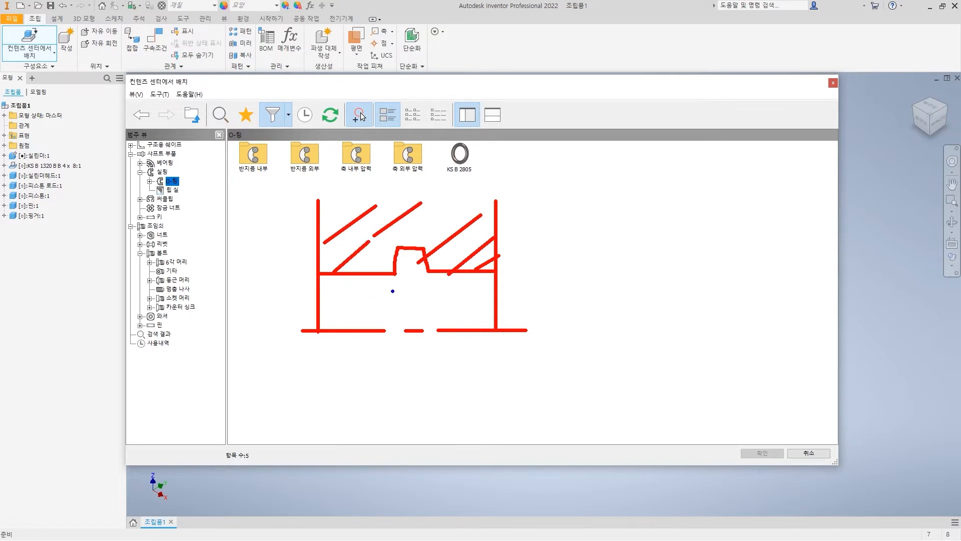
pyautogui.moveTo(402, 256)
pyautogui.mouseDown()
pyautogui.moveTo(416, 253)
pyautogui.moveTo(401, 258)
pyautogui.mouseUp()
pyautogui.moveTo(599, 333); pyautogui.dragTo(815, 333)
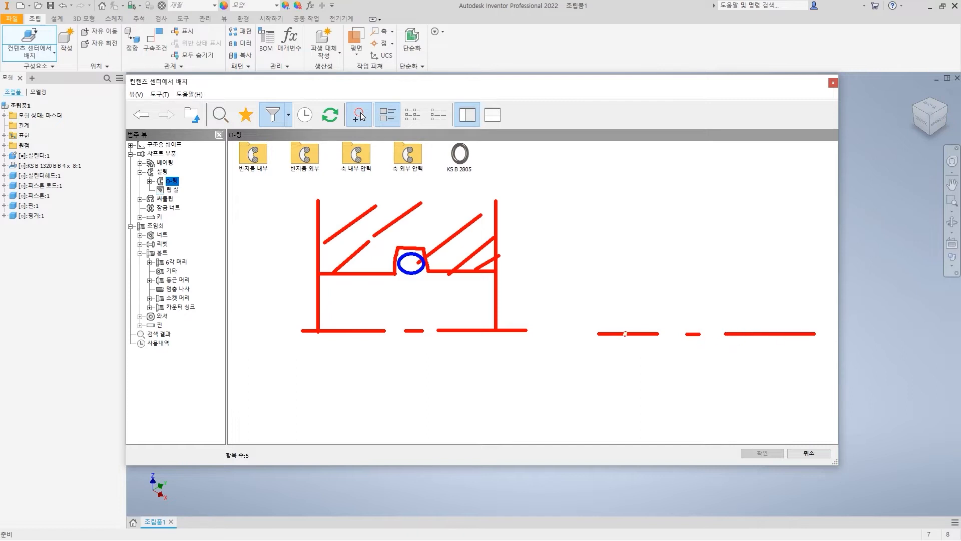
pyautogui.moveTo(625, 332)
pyautogui.mouseDown()
pyautogui.moveTo(625, 259)
pyautogui.moveTo(683, 259)
pyautogui.moveTo(687, 281)
pyautogui.moveTo(768, 261)
pyautogui.moveTo(768, 337)
pyautogui.mouseUp()
pyautogui.click(711, 262)
pyautogui.moveTo(684, 261); pyautogui.dragTo(711, 281)
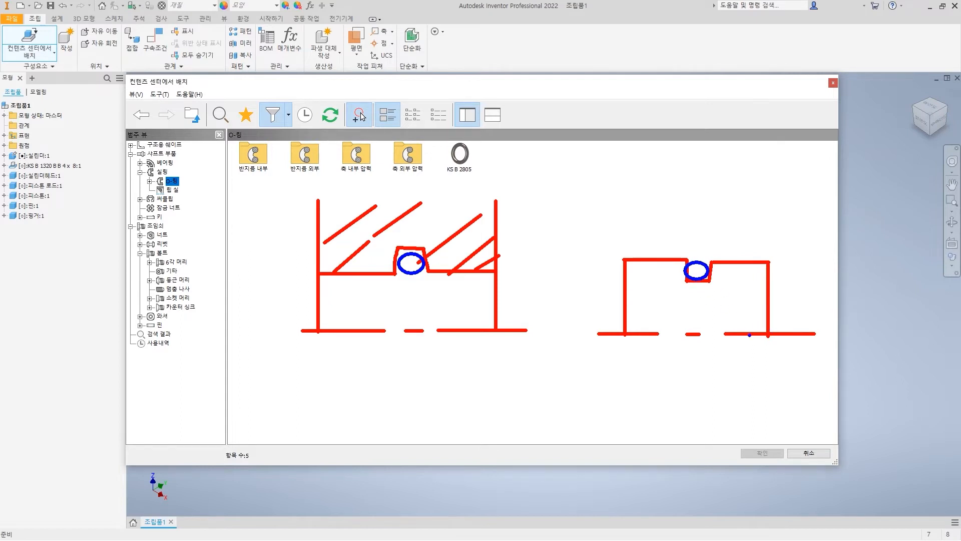
pyautogui.moveTo(413, 277)
pyautogui.mouseDown()
pyautogui.moveTo(414, 330)
pyautogui.moveTo(409, 284)
pyautogui.moveTo(418, 281)
pyautogui.mouseUp()
pyautogui.moveTo(406, 318); pyautogui.dragTo(415, 325)
pyautogui.click(453, 323)
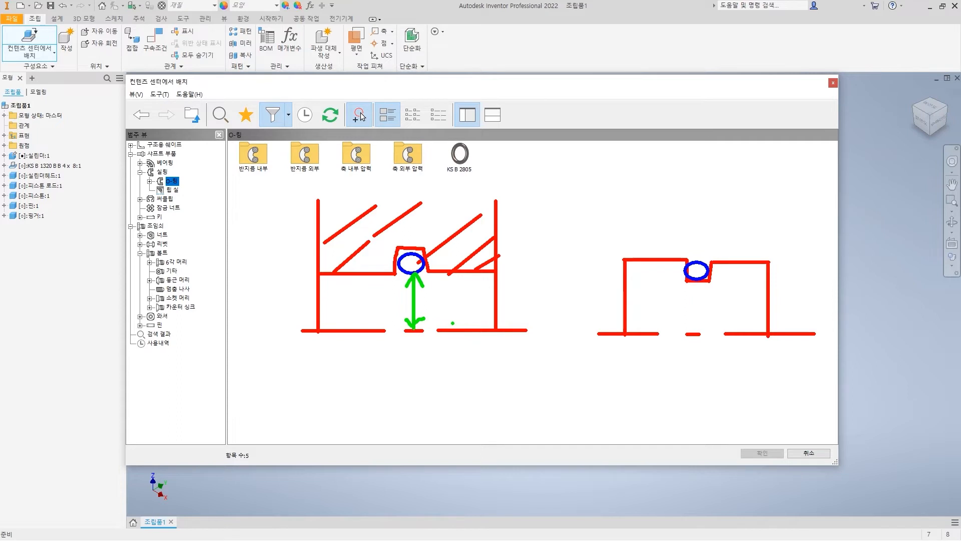
pyautogui.hotkey('ctrl', 'z')
pyautogui.hotkey('ctrl', 'z')
pyautogui.hotkey('ctrl', 'z')
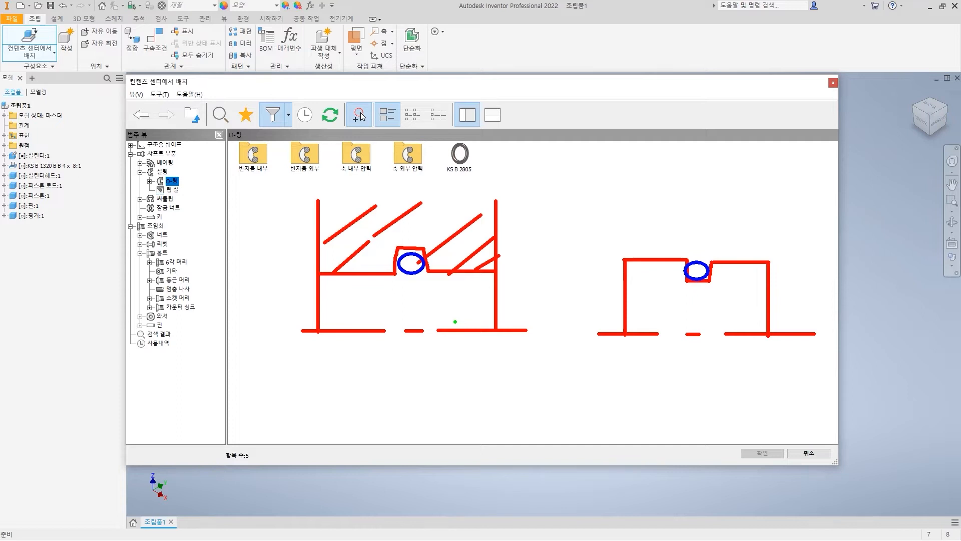
pyautogui.moveTo(234, 174); pyautogui.dragTo(268, 174)
pyautogui.moveTo(400, 249); pyautogui.dragTo(352, 198)
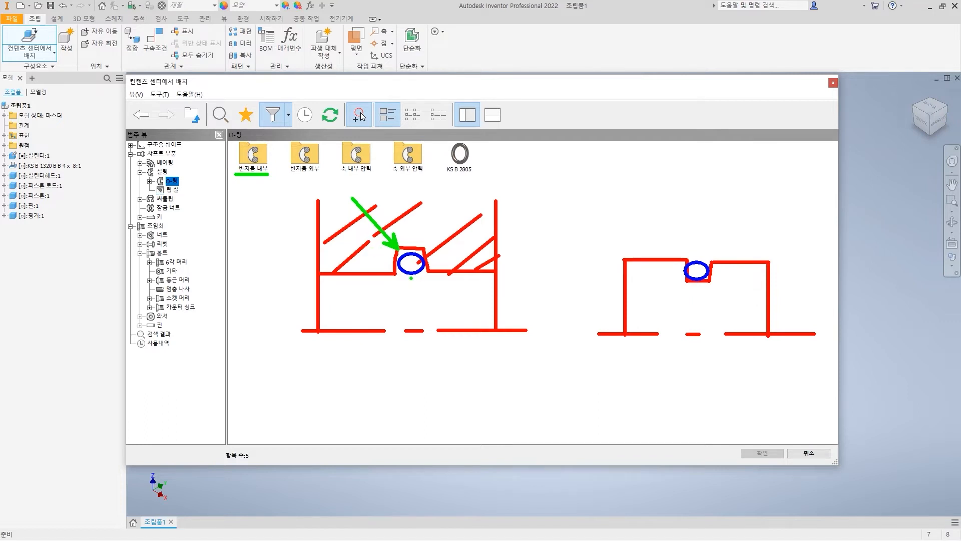
pyautogui.moveTo(411, 278); pyautogui.dragTo(411, 336)
pyautogui.moveTo(403, 289); pyautogui.dragTo(416, 284)
pyautogui.moveTo(404, 330)
pyautogui.mouseDown()
pyautogui.moveTo(412, 338)
pyautogui.moveTo(418, 329)
pyautogui.mouseUp()
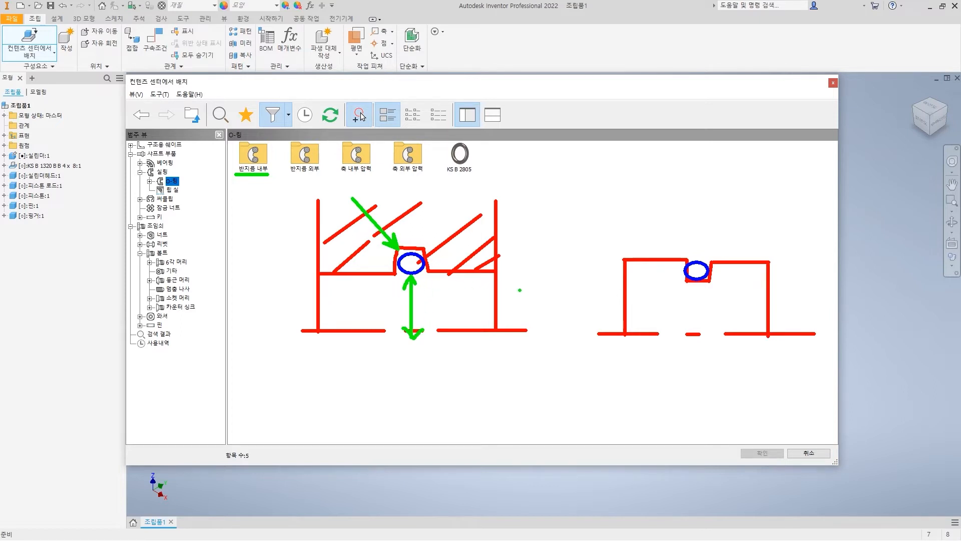
pyautogui.moveTo(534, 273); pyautogui.dragTo(263, 273)
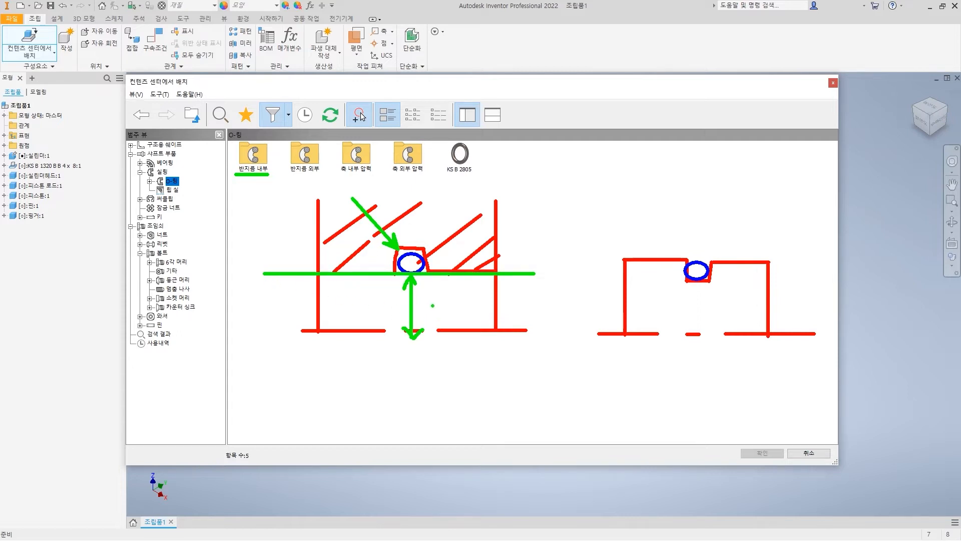
pyautogui.moveTo(294, 174); pyautogui.dragTo(329, 175)
pyautogui.moveTo(616, 221); pyautogui.dragTo(653, 258)
pyautogui.moveTo(646, 244); pyautogui.dragTo(653, 259)
pyautogui.moveTo(653, 260); pyautogui.dragTo(635, 256)
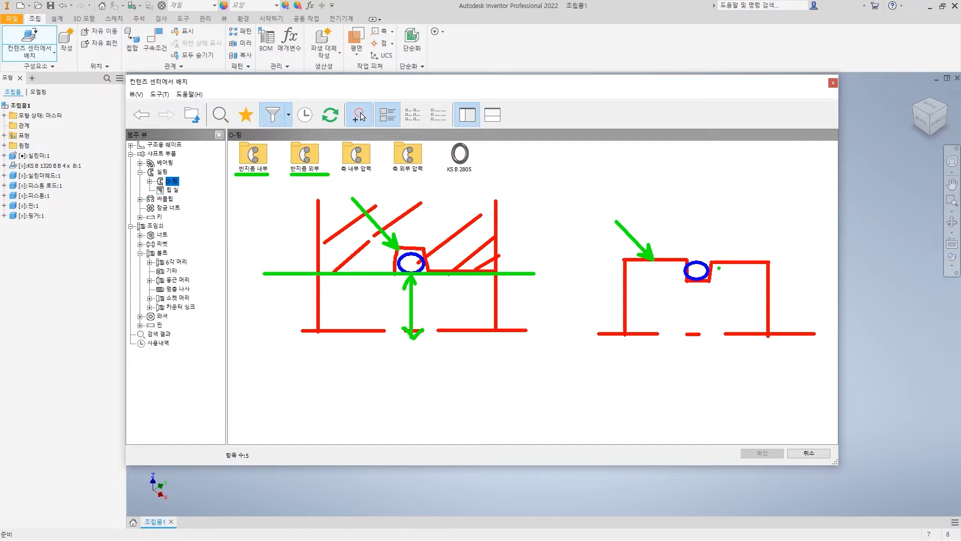
pyautogui.press('b')
pyautogui.moveTo(710, 263)
pyautogui.keyDown('shift'); pyautogui.mouseDown()
pyautogui.moveTo(733, 262)
pyautogui.moveTo(717, 335)
pyautogui.moveTo(729, 322)
pyautogui.mouseUp(); pyautogui.keyUp('shift')
pyautogui.moveTo(713, 273); pyautogui.dragTo(734, 275)
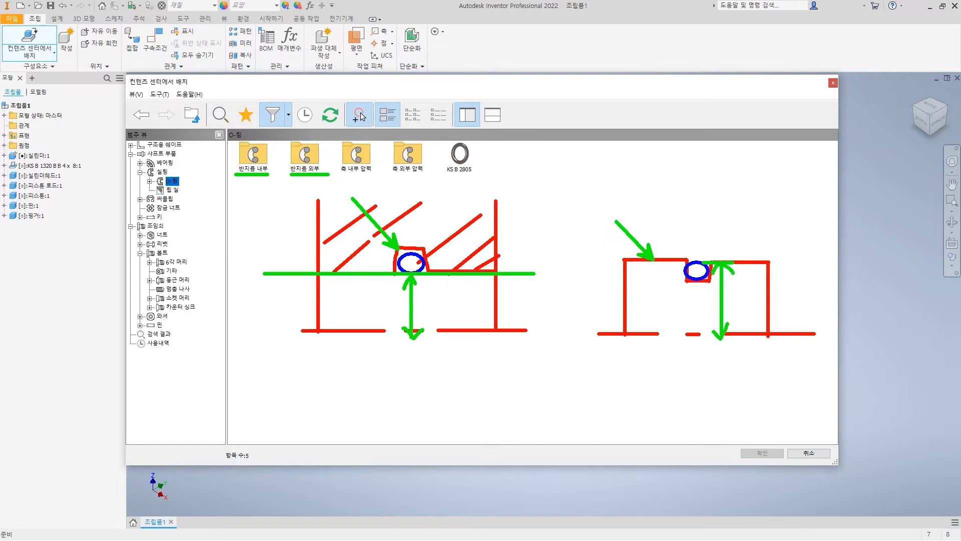
pyautogui.keyDown('shift'); pyautogui.moveTo(819, 261); pyautogui.dragTo(559, 261); pyautogui.keyUp('shift')
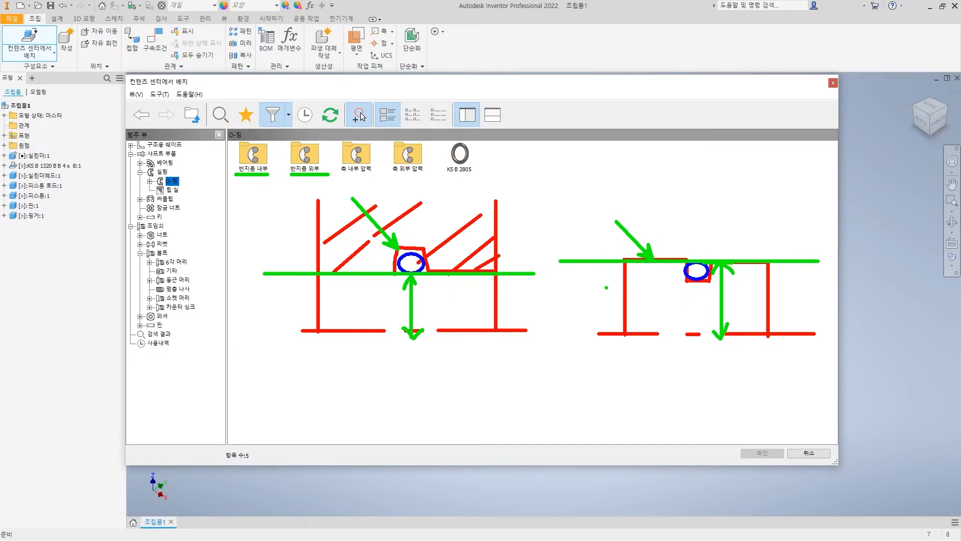
pyautogui.moveTo(565, 261); pyautogui.dragTo(565, 212)
pyautogui.moveTo(816, 260)
pyautogui.mouseDown()
pyautogui.moveTo(815, 228)
pyautogui.moveTo(786, 252)
pyautogui.mouseUp()
pyautogui.moveTo(788, 232); pyautogui.dragTo(765, 250)
pyautogui.moveTo(765, 227); pyautogui.dragTo(724, 257)
pyautogui.moveTo(729, 224)
pyautogui.mouseDown()
pyautogui.moveTo(681, 254)
pyautogui.moveTo(650, 240)
pyautogui.moveTo(610, 256)
pyautogui.moveTo(580, 246)
pyautogui.mouseUp()
pyautogui.moveTo(535, 272); pyautogui.dragTo(535, 328)
pyautogui.moveTo(264, 273); pyautogui.dragTo(264, 321)
pyautogui.moveTo(318, 278); pyautogui.dragTo(296, 303)
pyautogui.moveTo(355, 285); pyautogui.dragTo(339, 313)
pyautogui.moveTo(421, 292); pyautogui.dragTo(402, 328)
pyautogui.click(476, 288)
pyautogui.moveTo(476, 289); pyautogui.dragTo(461, 317)
pyautogui.moveTo(519, 290)
pyautogui.mouseDown()
pyautogui.moveTo(503, 315)
pyautogui.moveTo(519, 323)
pyautogui.mouseUp()
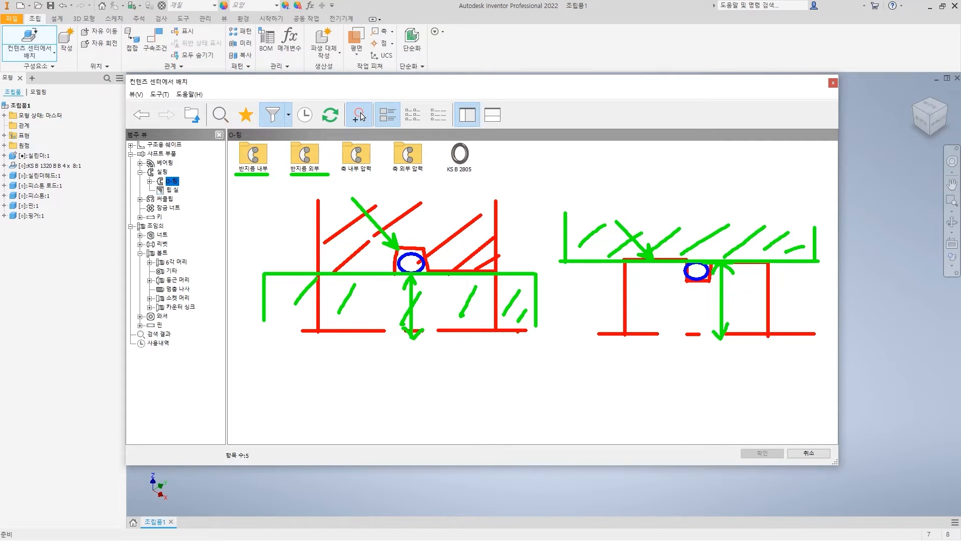
pyautogui.moveTo(419, 279)
pyautogui.mouseDown()
pyautogui.moveTo(419, 331)
pyautogui.moveTo(420, 279)
pyautogui.moveTo(426, 289)
pyautogui.mouseUp()
pyautogui.moveTo(429, 323); pyautogui.dragTo(421, 331)
pyautogui.moveTo(425, 251); pyautogui.dragTo(435, 269)
pyautogui.moveTo(445, 252)
pyautogui.mouseDown()
pyautogui.moveTo(447, 260)
pyautogui.moveTo(457, 249)
pyautogui.mouseUp()
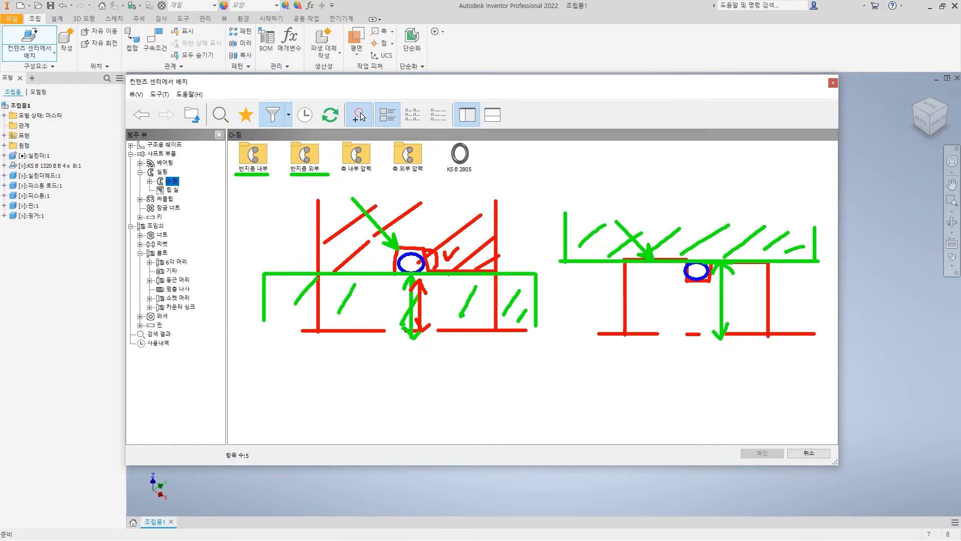
pyautogui.press('Escape')
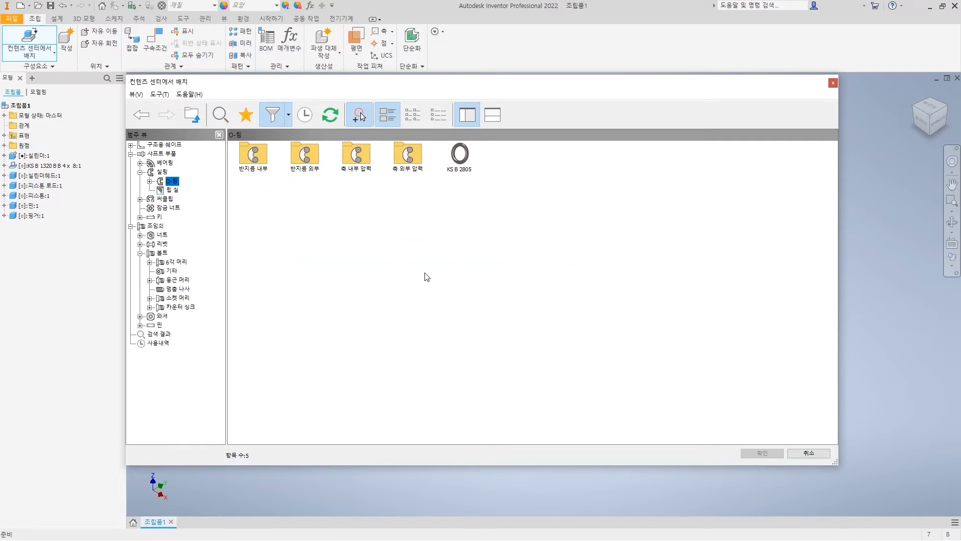
# Cancel the Content Center placement and examine the outer and inner O-ring grooves on the rear side of the green cylinder head
pyautogui.click(810, 453)
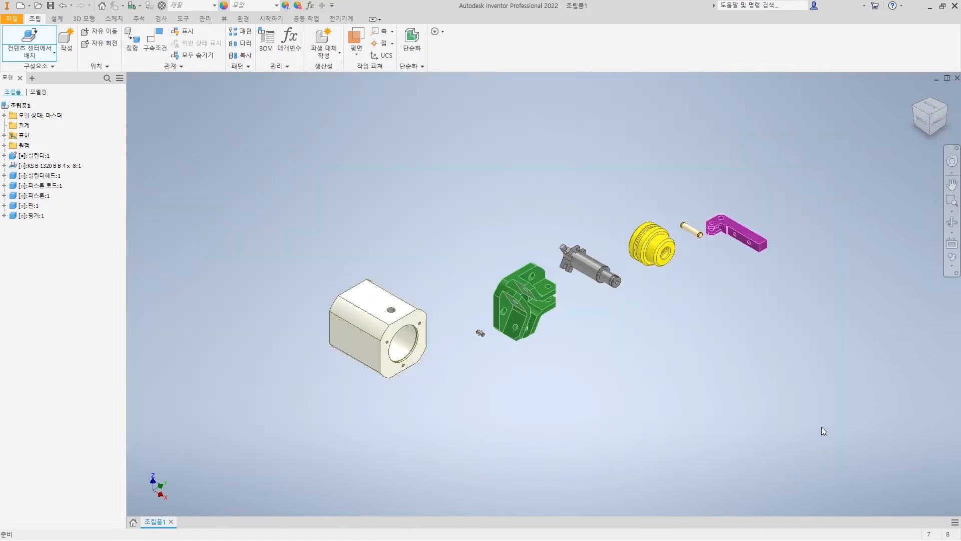
pyautogui.keyDown('shift'); pyautogui.moveTo(746, 419); pyautogui.dragTo(670, 382, button='middle'); pyautogui.keyUp('shift')
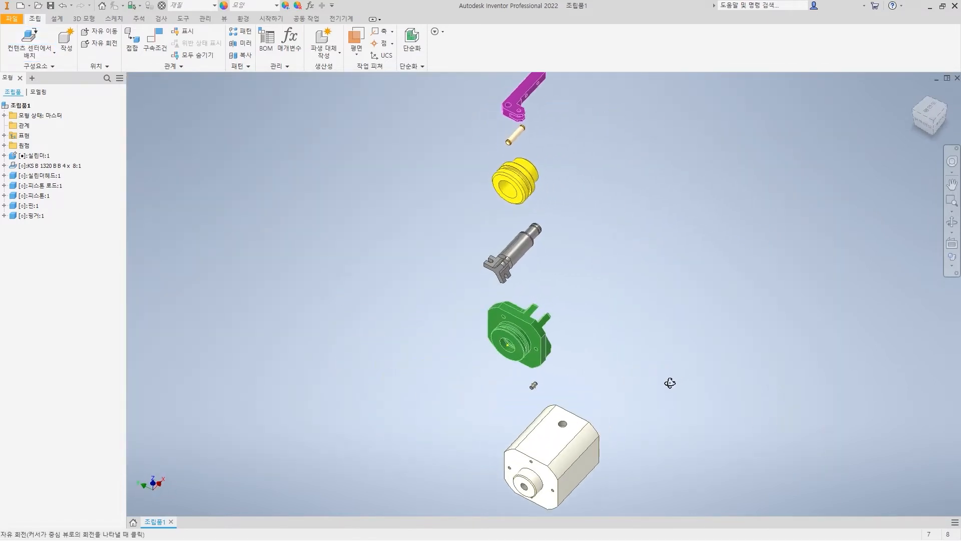
pyautogui.scroll(-6, 494, 386)
pyautogui.moveTo(563, 330); pyautogui.dragTo(545, 384, button='middle')
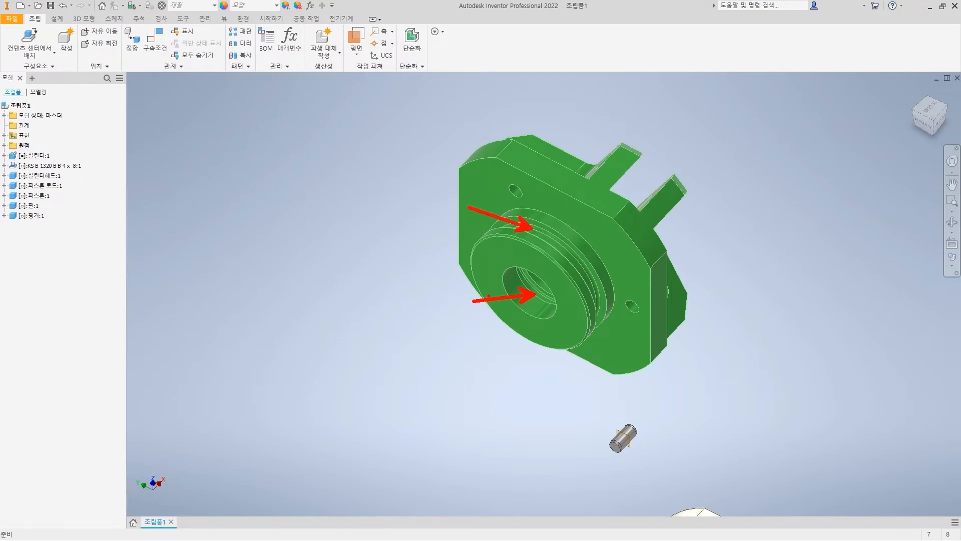
pyautogui.moveTo(431, 296); pyautogui.dragTo(453, 319)
pyautogui.moveTo(449, 196)
pyautogui.mouseDown()
pyautogui.moveTo(447, 213)
pyautogui.moveTo(457, 211)
pyautogui.mouseUp()
pyautogui.moveTo(460, 201); pyautogui.dragTo(460, 221)
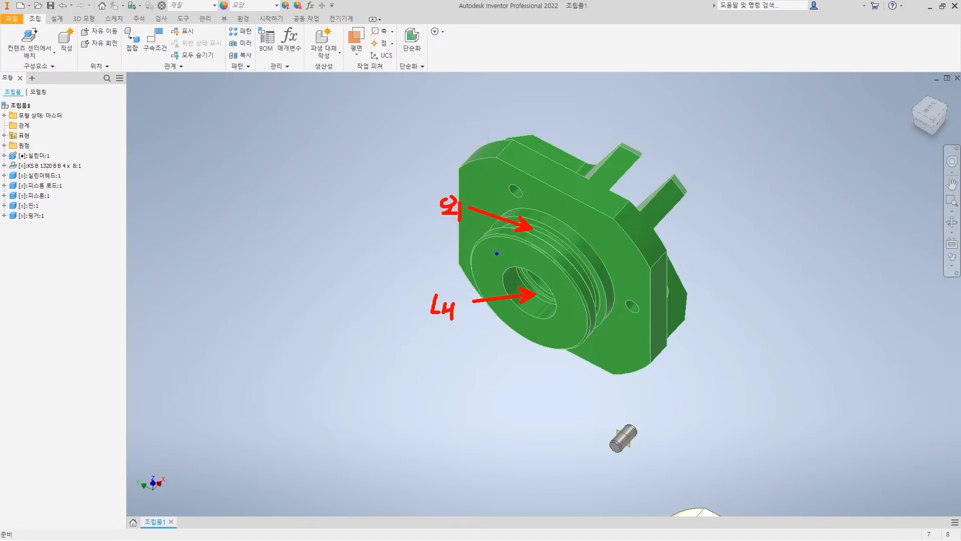
pyautogui.moveTo(585, 239); pyautogui.dragTo(494, 367)
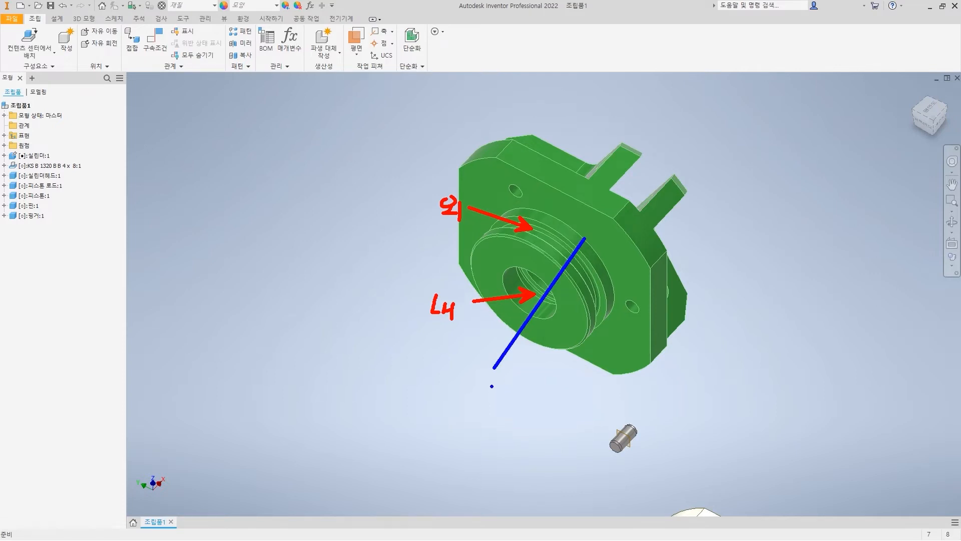
pyautogui.moveTo(492, 358); pyautogui.dragTo(502, 366)
pyautogui.moveTo(569, 243)
pyautogui.mouseDown()
pyautogui.moveTo(585, 233)
pyautogui.moveTo(589, 252)
pyautogui.mouseUp()
pyautogui.moveTo(430, 330)
pyautogui.mouseDown()
pyautogui.moveTo(442, 332)
pyautogui.moveTo(435, 329)
pyautogui.mouseUp()
pyautogui.moveTo(423, 345)
pyautogui.mouseDown()
pyautogui.moveTo(445, 344)
pyautogui.moveTo(454, 358)
pyautogui.mouseUp()
pyautogui.moveTo(446, 221)
pyautogui.mouseDown()
pyautogui.moveTo(456, 236)
pyautogui.moveTo(446, 238)
pyautogui.moveTo(464, 239)
pyautogui.mouseUp()
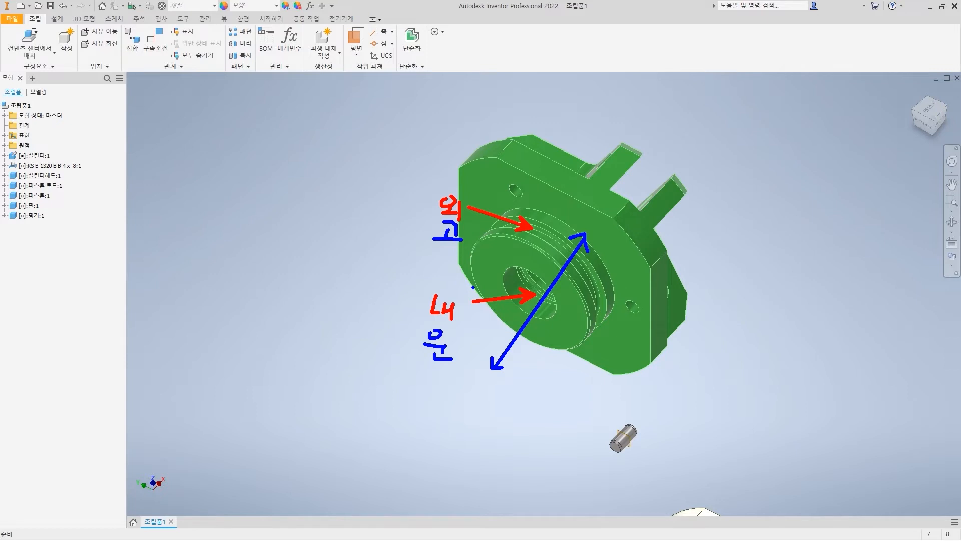
pyautogui.moveTo(444, 314); pyautogui.dragTo(444, 323)
pyautogui.moveTo(544, 307); pyautogui.dragTo(557, 304)
pyautogui.moveTo(551, 222); pyautogui.dragTo(562, 215)
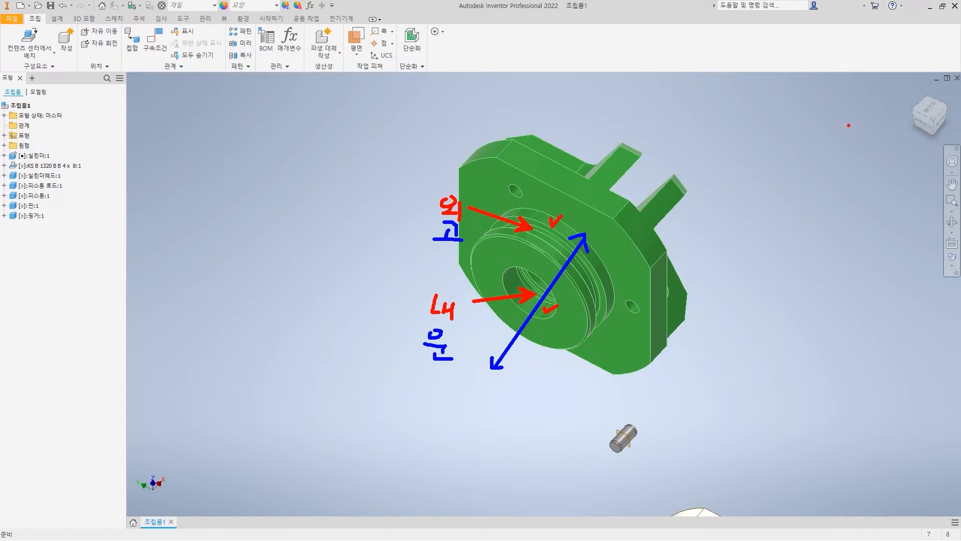
# Measure the diameters of the grey piston rod's main shaft and the cylinder's bore
pyautogui.click(913, 89)
pyautogui.moveTo(151, 10); pyautogui.dragTo(174, 27)
pyautogui.click(161, 19)
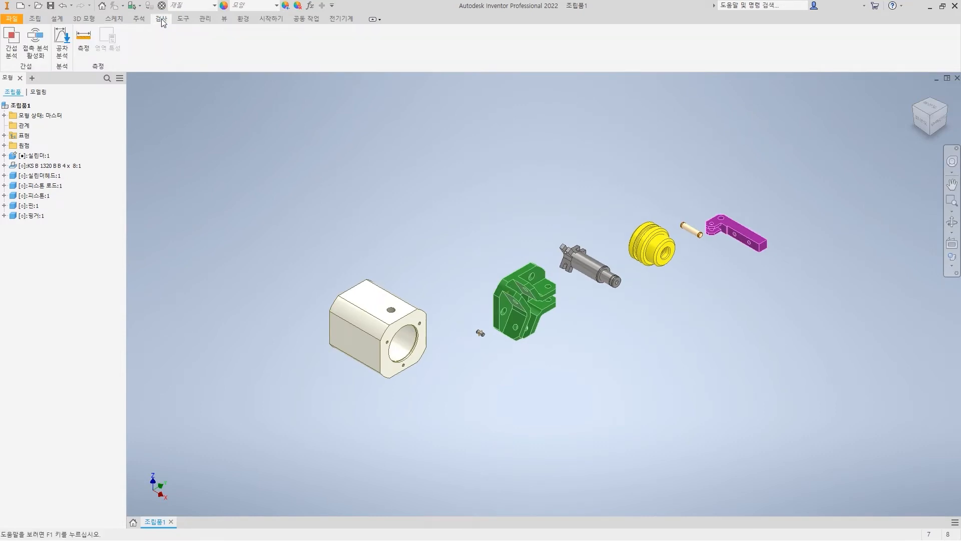
pyautogui.click(83, 48)
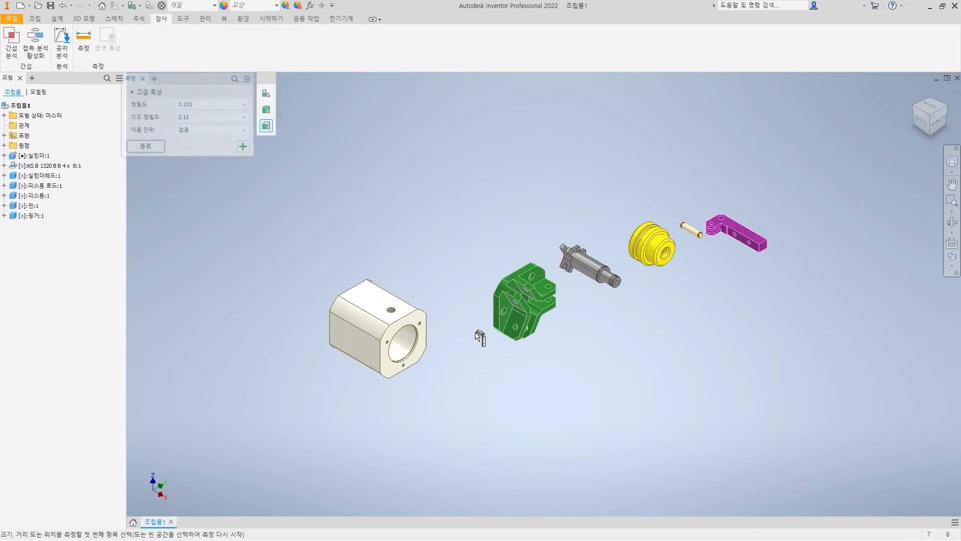
pyautogui.scroll(3, 471, 314)
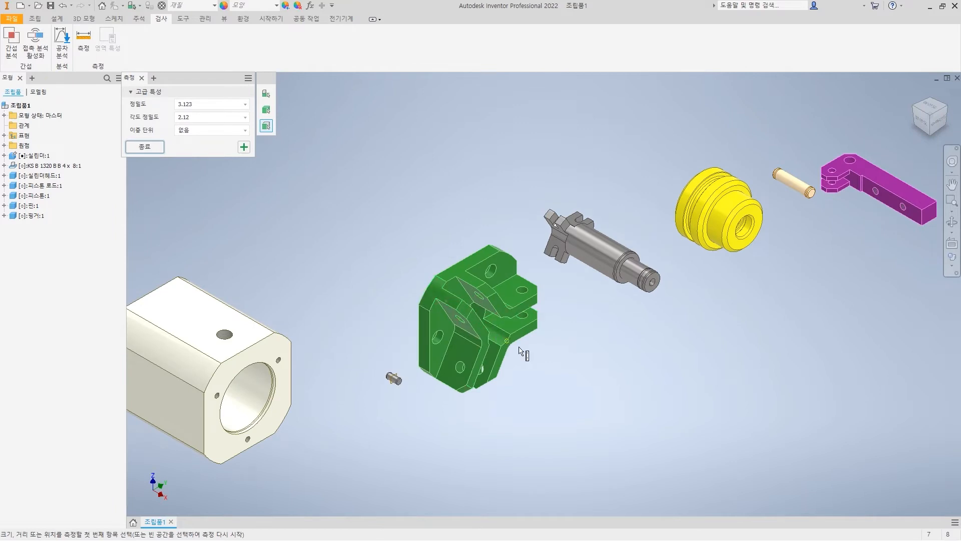
pyautogui.click(593, 251)
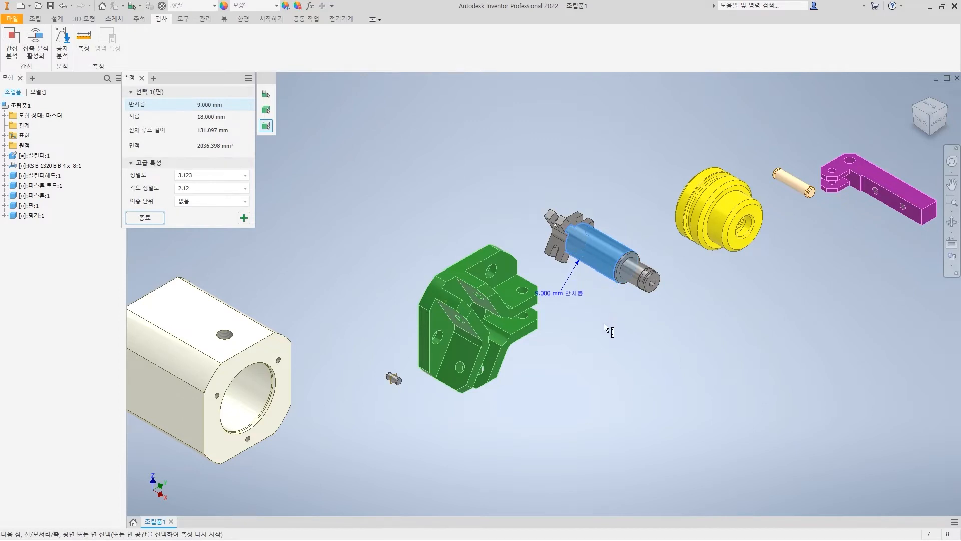
pyautogui.click(613, 340)
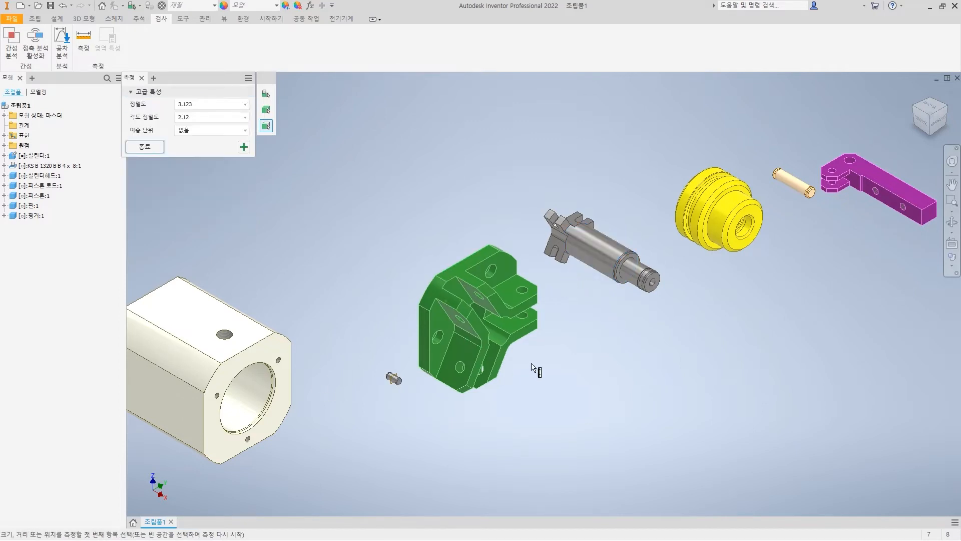
pyautogui.click(264, 403)
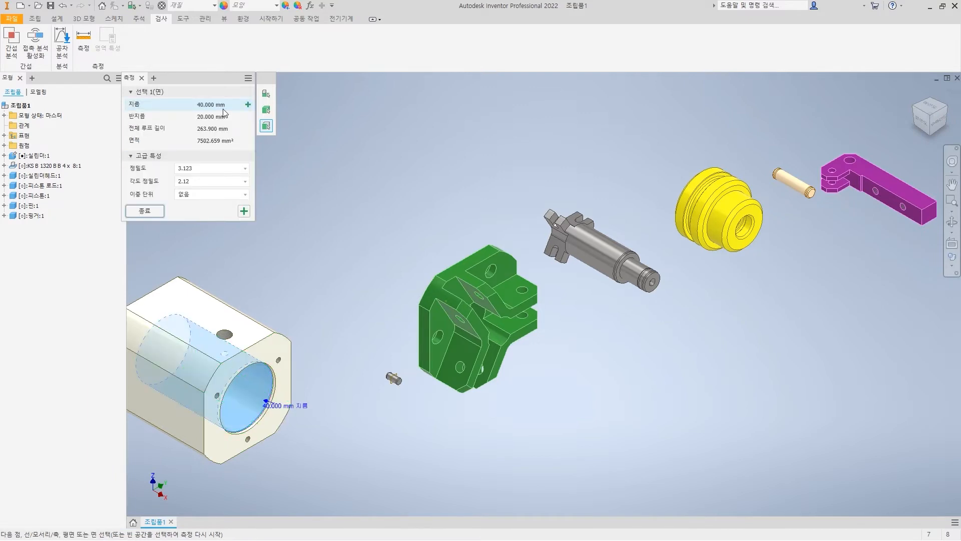
pyautogui.click(142, 77)
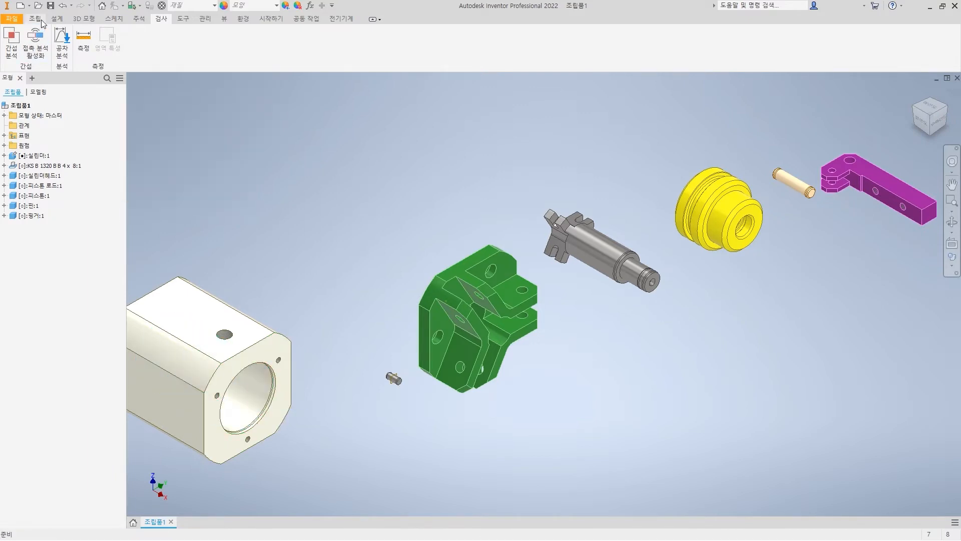
pyautogui.click(35, 19)
pyautogui.keyDown('shift'); pyautogui.moveTo(602, 400); pyautogui.dragTo(663, 321, button='middle'); pyautogui.keyUp('shift')
pyautogui.scroll(-3, 536, 355)
pyautogui.moveTo(571, 387); pyautogui.dragTo(627, 407, button='middle')
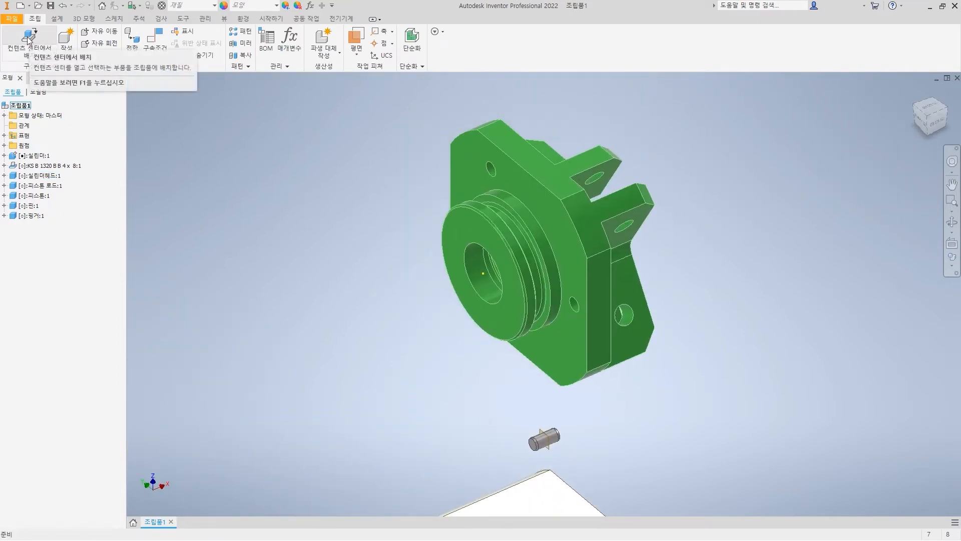
pyautogui.click(28, 40)
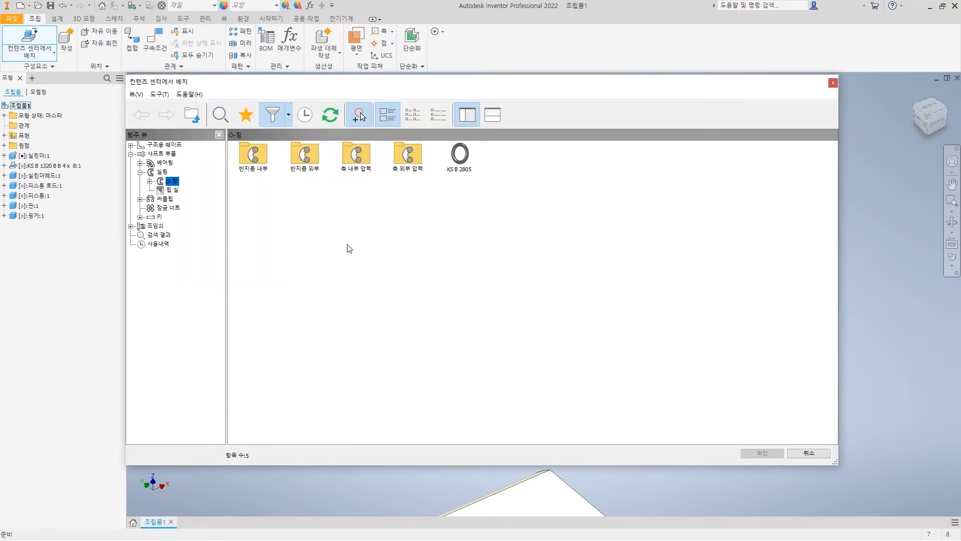
pyautogui.doubleClick(314, 170)
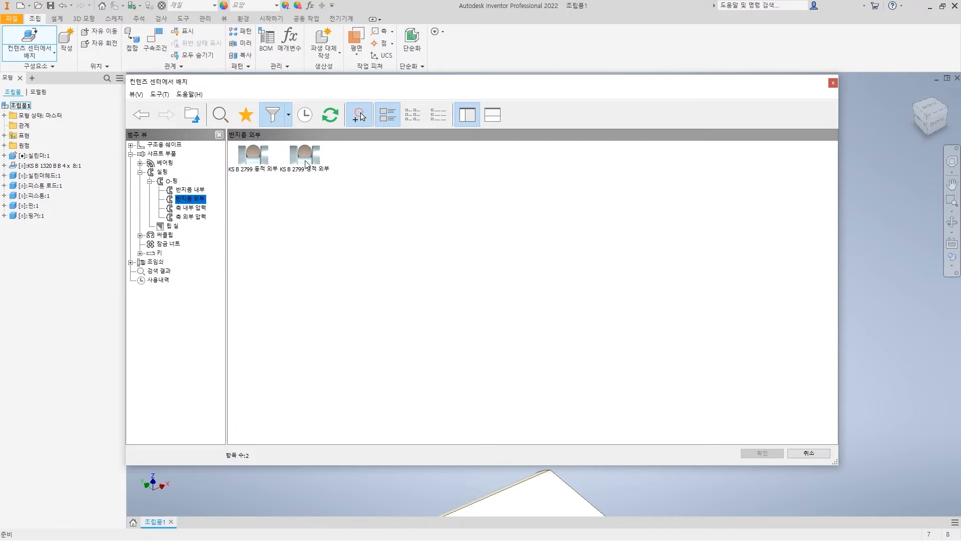
pyautogui.doubleClick(305, 161)
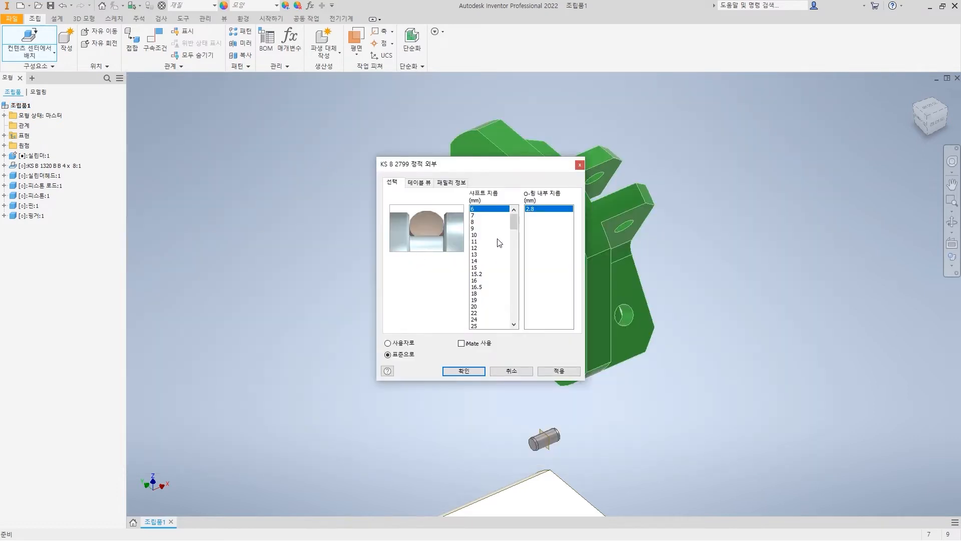
pyautogui.moveTo(514, 221); pyautogui.dragTo(514, 235)
pyautogui.click(475, 313)
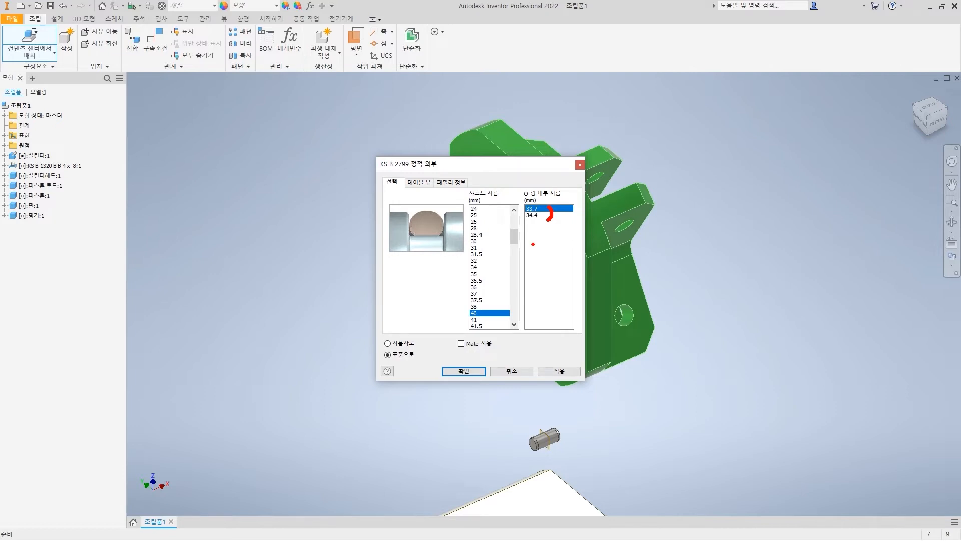
pyautogui.click(511, 370)
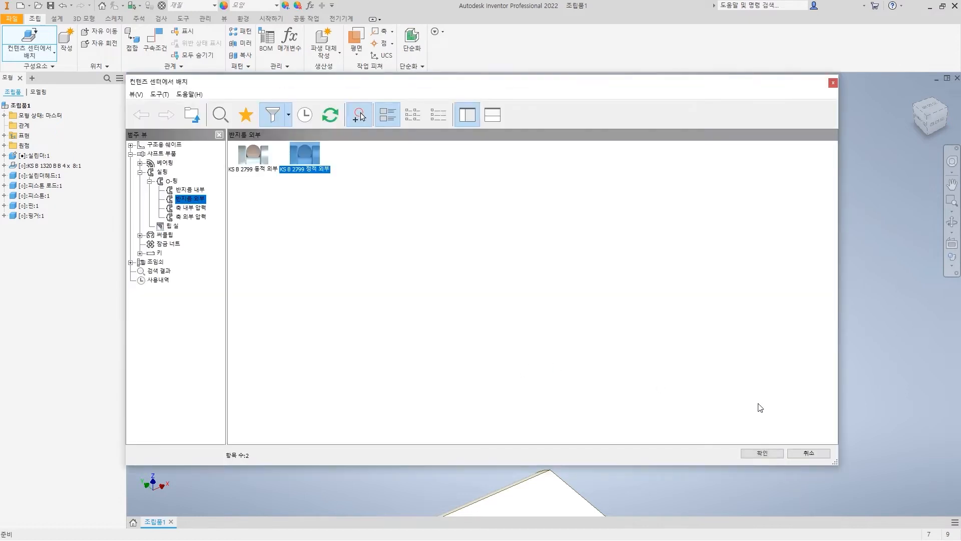
pyautogui.click(809, 453)
# Measure the diameter of the outer O-ring groove's floor on the rear side of the green cylinder head
pyautogui.click(161, 18)
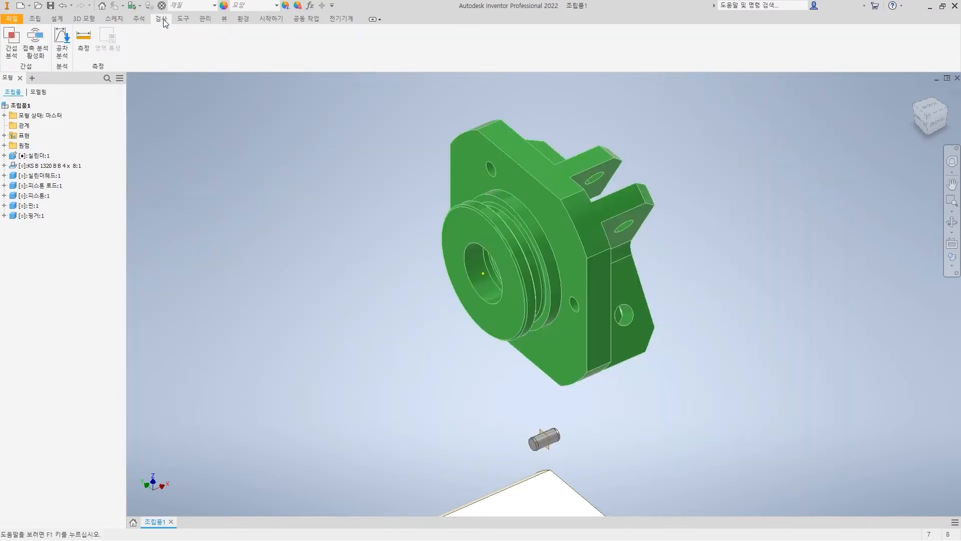
pyautogui.click(83, 40)
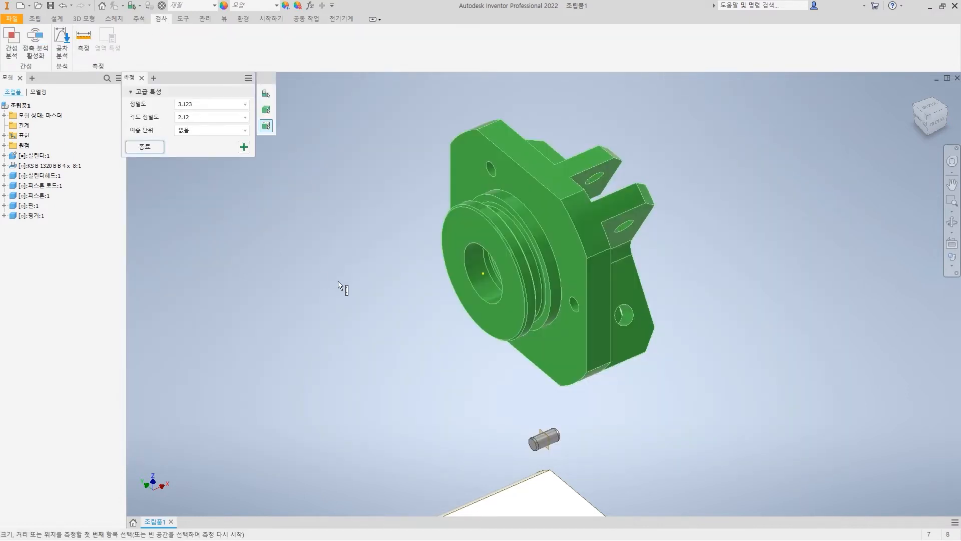
pyautogui.scroll(3, 517, 214)
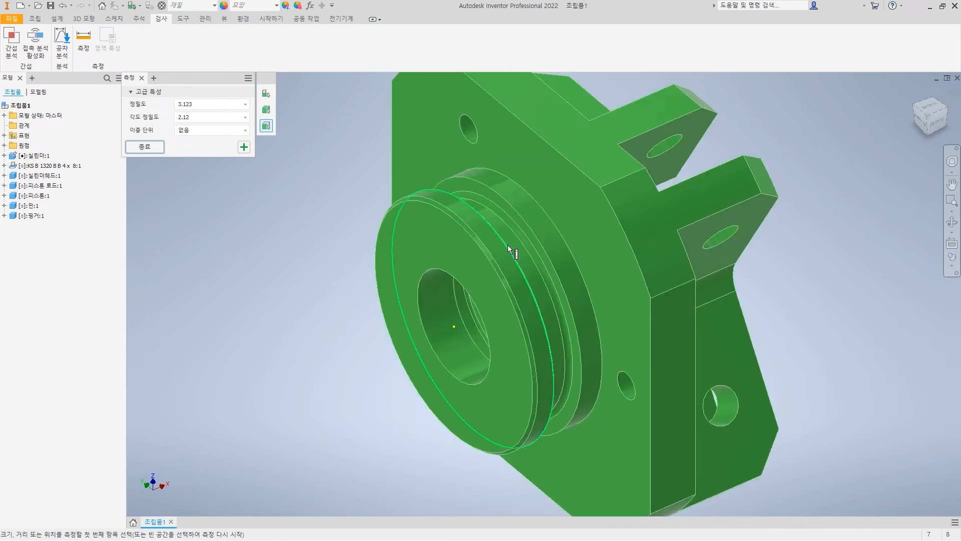
pyautogui.scroll(3, 507, 245)
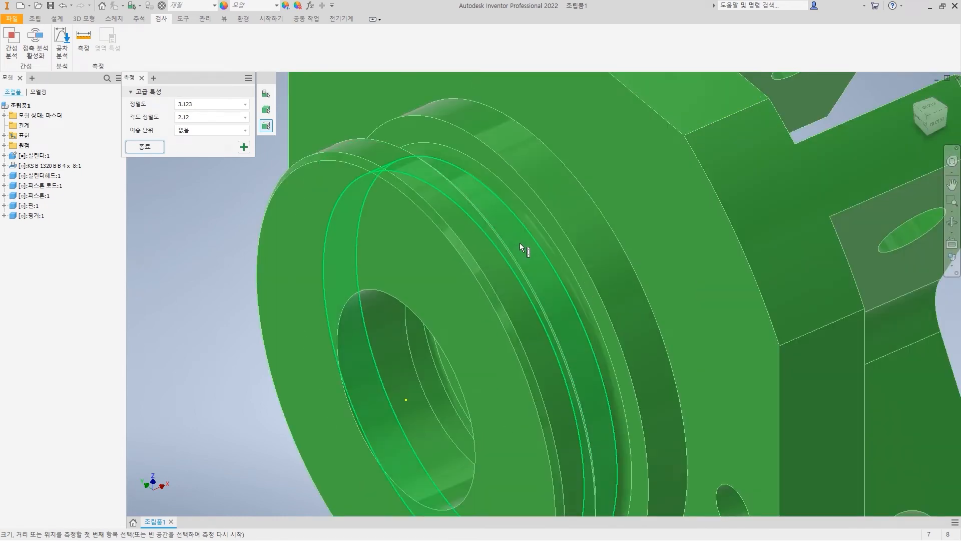
pyautogui.click(519, 242)
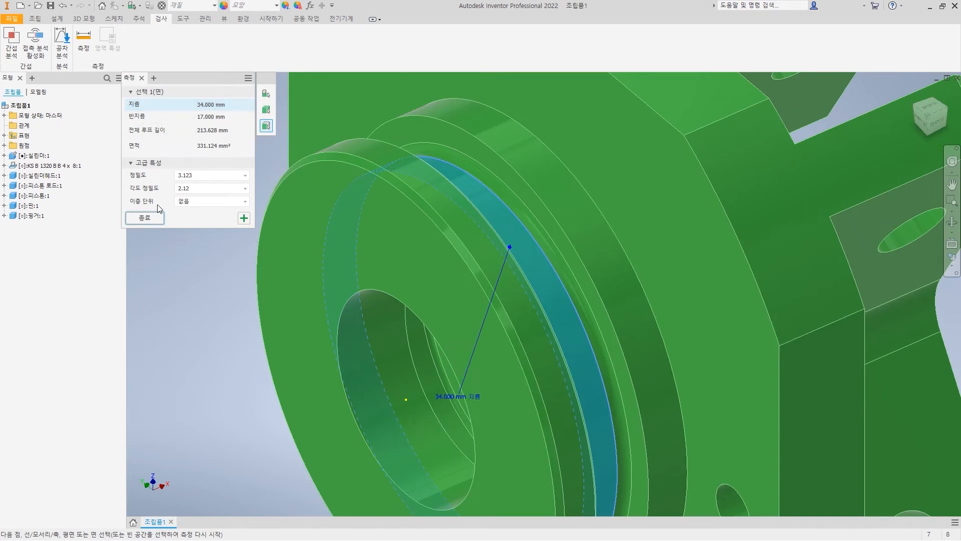
pyautogui.click(153, 217)
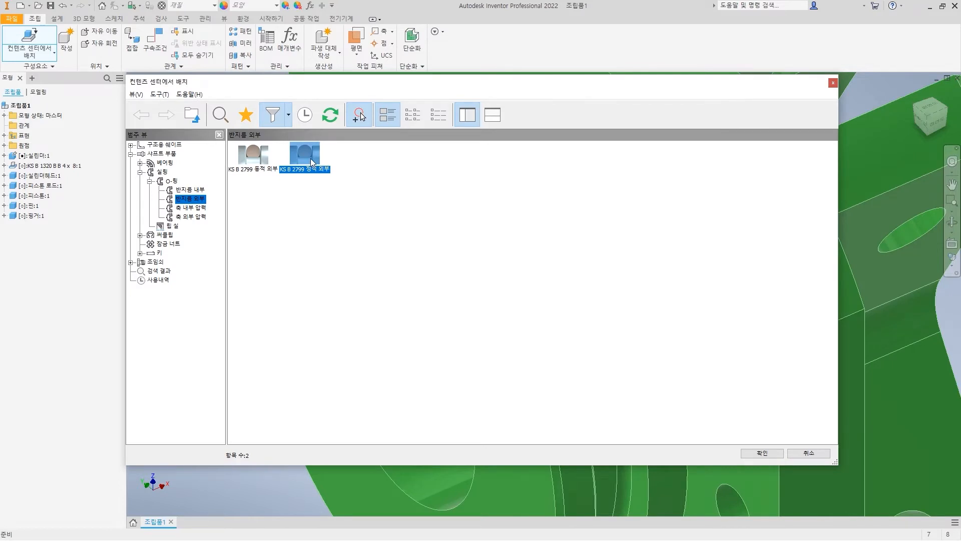
# Choose the KS B 2799 정적 외부 O-ring with a 40 mm shaft diameter and a 33.7 mm inner diameter
pyautogui.doubleClick(311, 159)
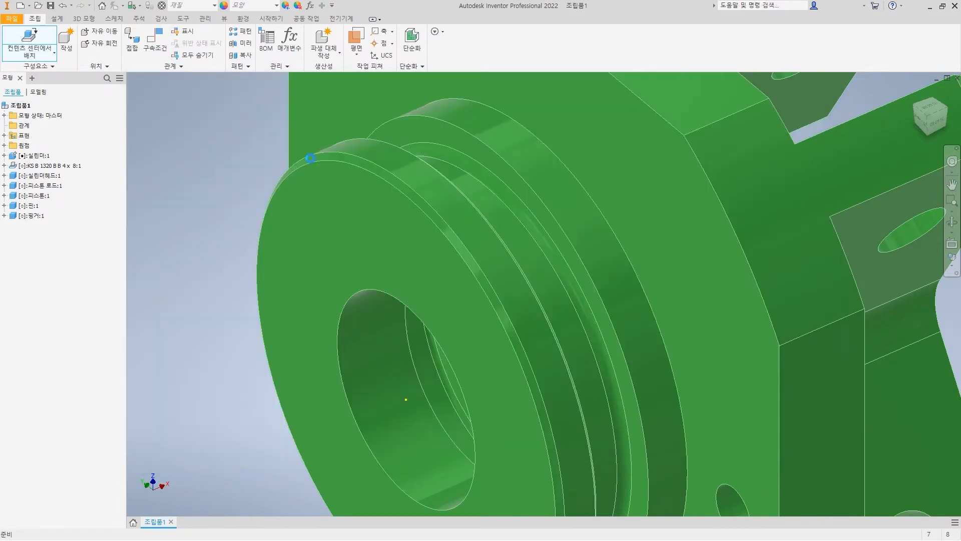
pyautogui.moveTo(516, 223); pyautogui.dragTo(516, 247)
pyautogui.click(479, 261)
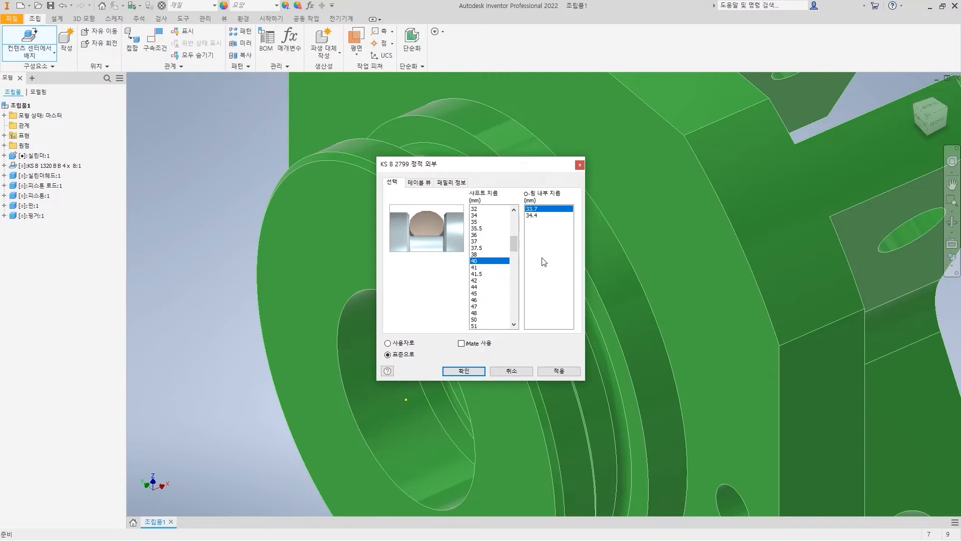
pyautogui.moveTo(550, 205); pyautogui.dragTo(551, 220)
pyautogui.moveTo(530, 252)
pyautogui.mouseDown()
pyautogui.moveTo(530, 275)
pyautogui.moveTo(578, 265)
pyautogui.moveTo(550, 286)
pyautogui.mouseUp()
pyautogui.moveTo(606, 261)
pyautogui.mouseDown()
pyautogui.moveTo(595, 268)
pyautogui.moveTo(606, 278)
pyautogui.mouseUp()
pyautogui.moveTo(593, 269); pyautogui.dragTo(624, 268)
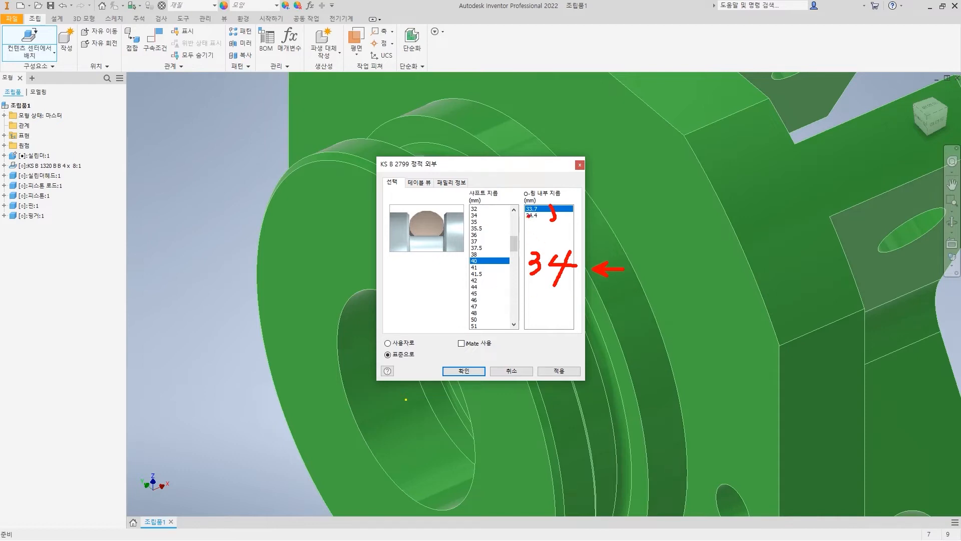
pyautogui.moveTo(537, 199); pyautogui.dragTo(538, 216)
pyautogui.moveTo(366, 124)
pyautogui.mouseDown()
pyautogui.moveTo(364, 150)
pyautogui.moveTo(373, 154)
pyautogui.moveTo(426, 133)
pyautogui.moveTo(441, 141)
pyautogui.mouseUp()
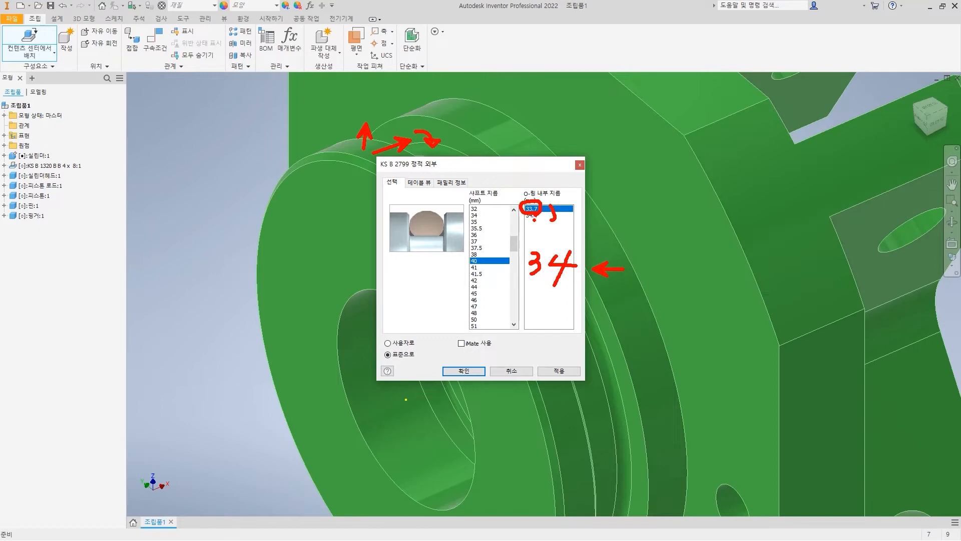
pyautogui.press('Escape')
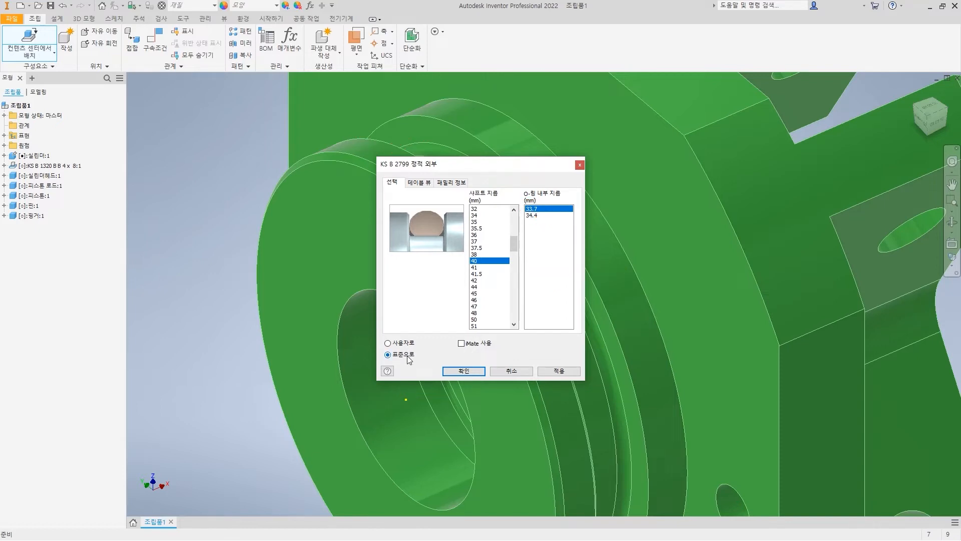
# Place one copy of the chosen outer O-ring in front of the rear side of the green cylinder head
pyautogui.click(463, 370)
pyautogui.scroll(-3, 595, 297)
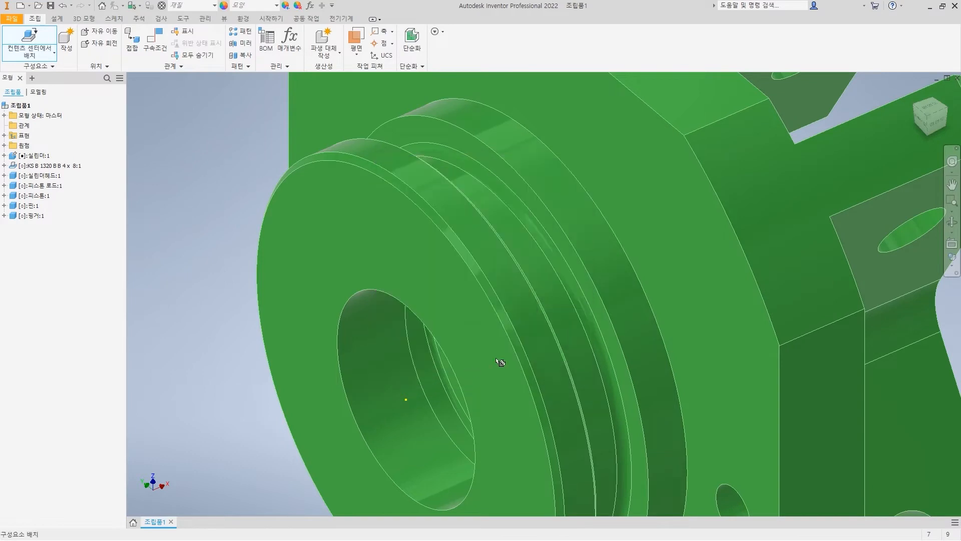
pyautogui.scroll(-2, 595, 297)
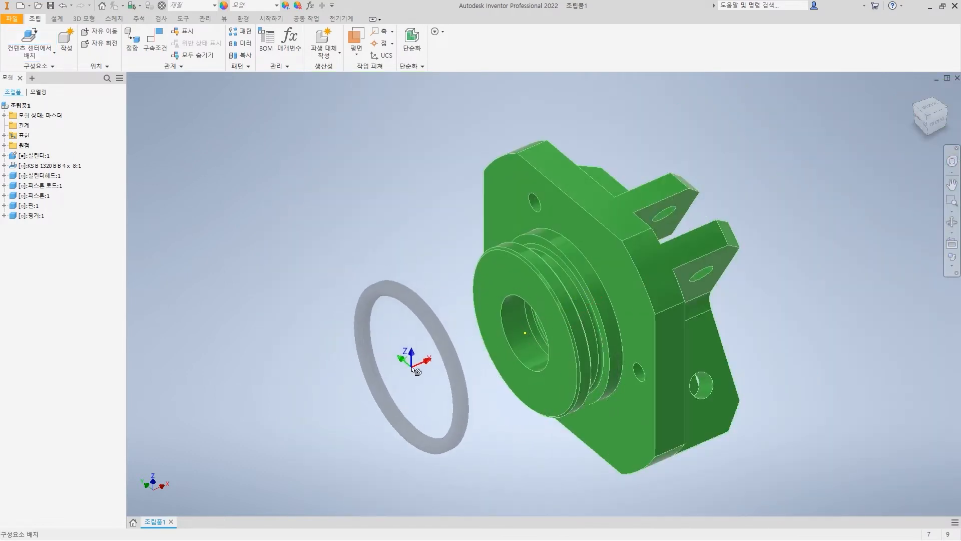
pyautogui.click(419, 373)
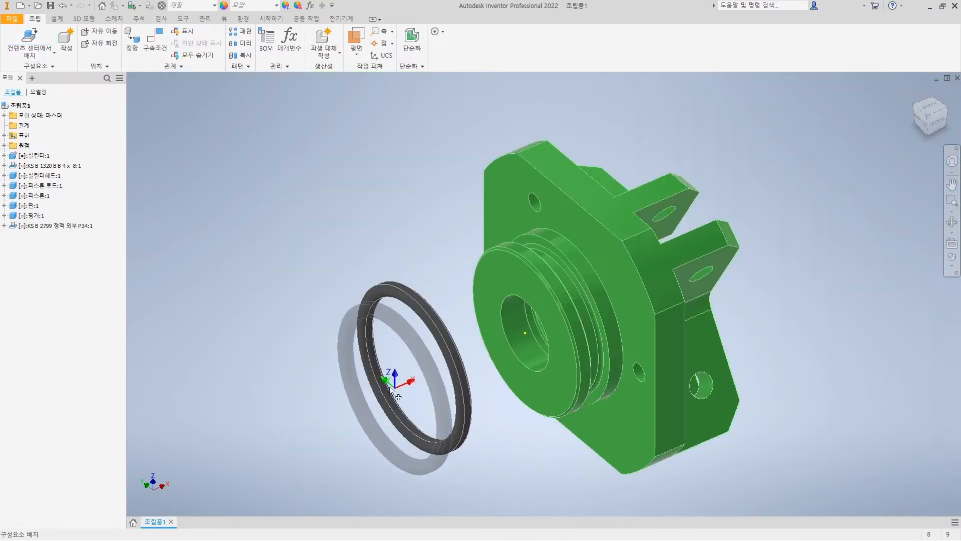
pyautogui.press('Escape')
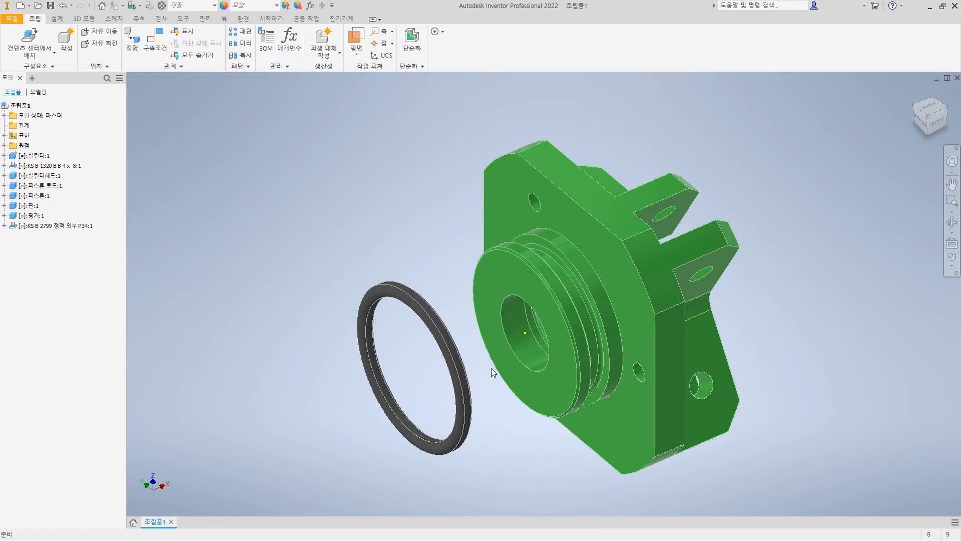
# Place one KS B 2799 동적 내부 O-ring with an 18 mm shaft diameter from the Content Center beside the larger O-ring
pyautogui.click(24, 38)
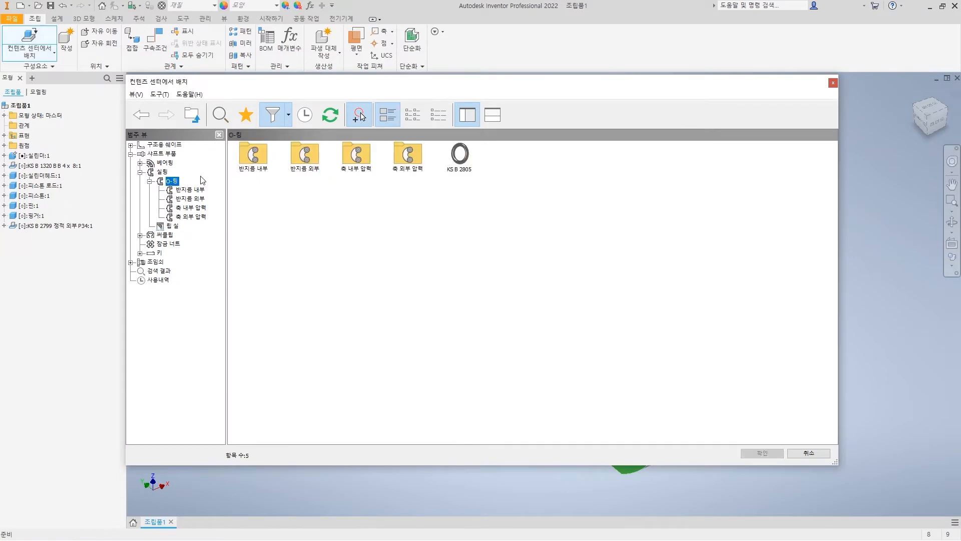
pyautogui.doubleClick(254, 156)
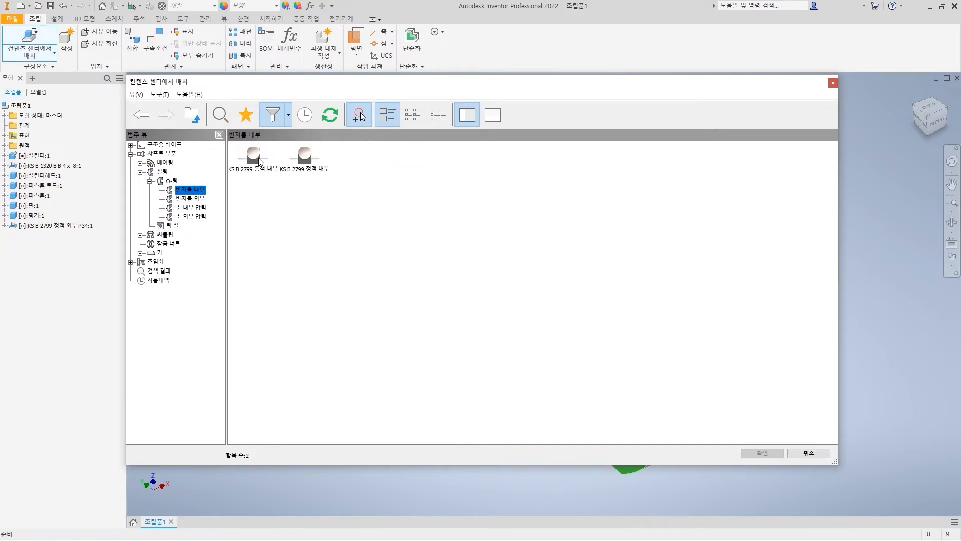
pyautogui.click(259, 162)
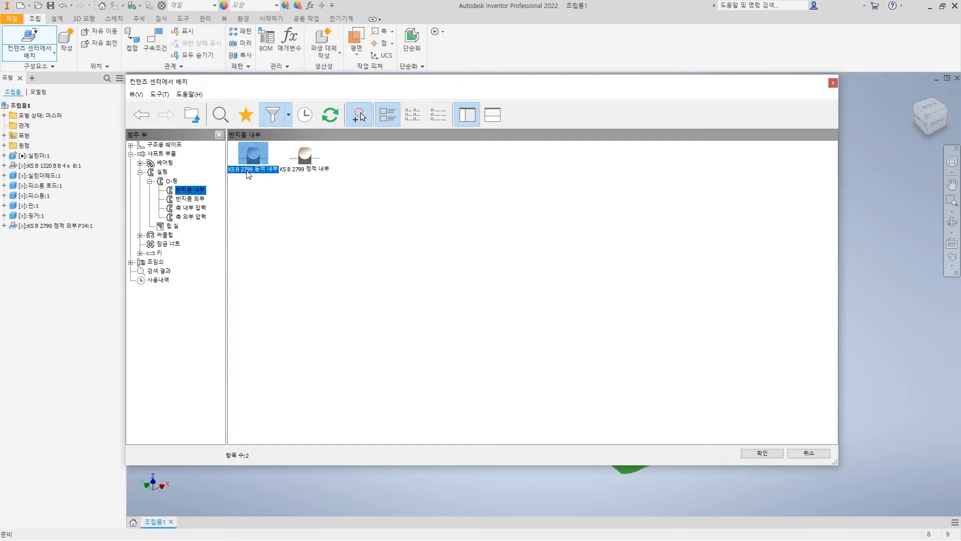
pyautogui.doubleClick(256, 156)
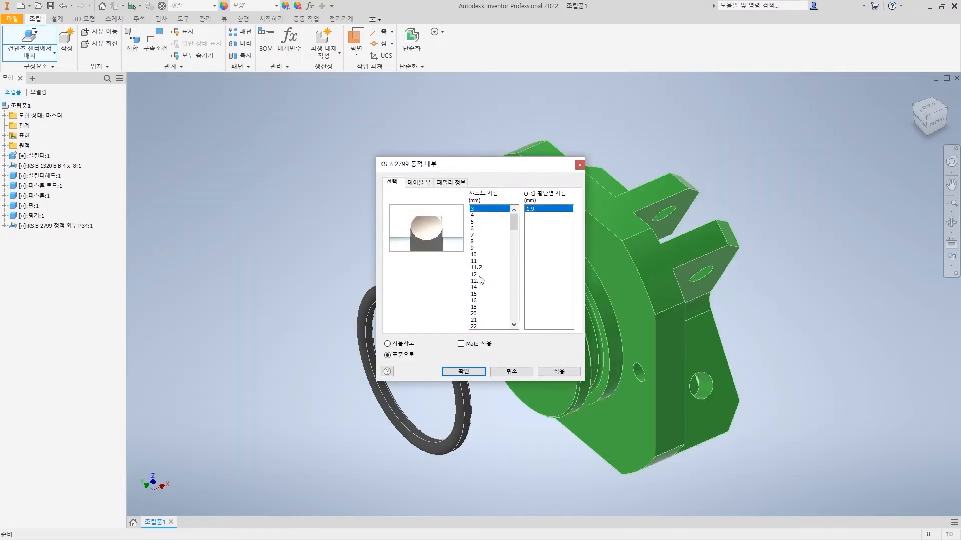
pyautogui.click(480, 307)
pyautogui.click(469, 371)
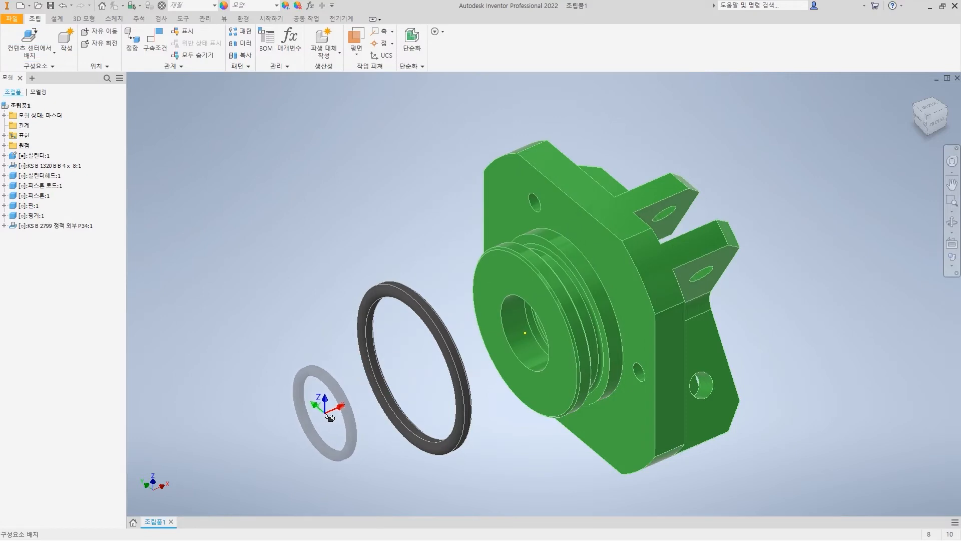
pyautogui.click(325, 409)
pyautogui.press('Escape')
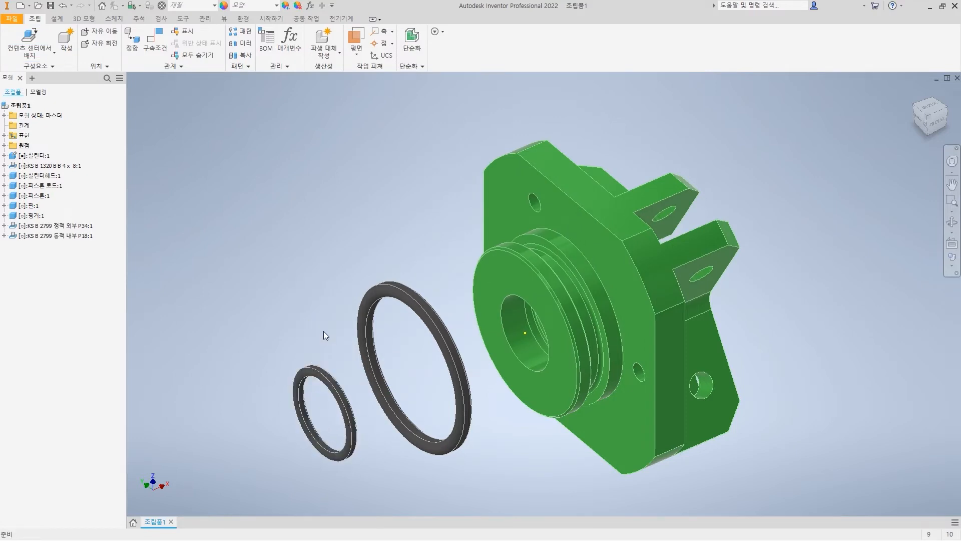
# Mate the larger O-ring's axis to the cylinder head's bore axis at 0 mm offset using the undirected solution
pyautogui.click(159, 37)
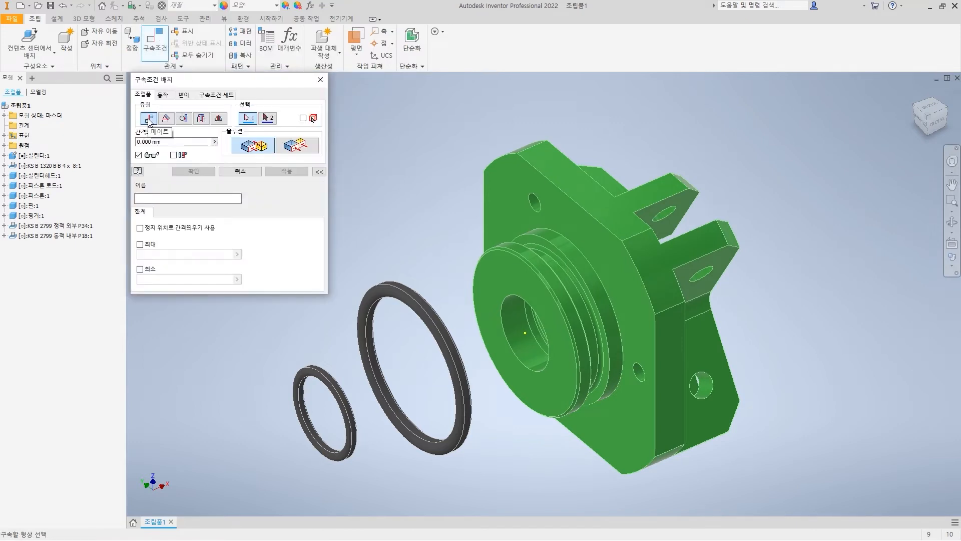
pyautogui.click(524, 344)
pyautogui.scroll(-3, 421, 430)
pyautogui.click(402, 426)
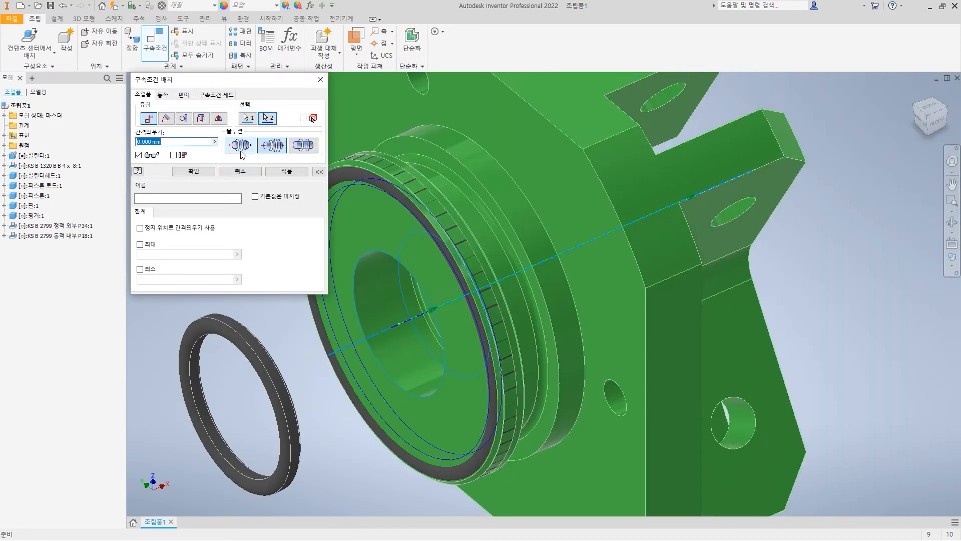
pyautogui.click(303, 145)
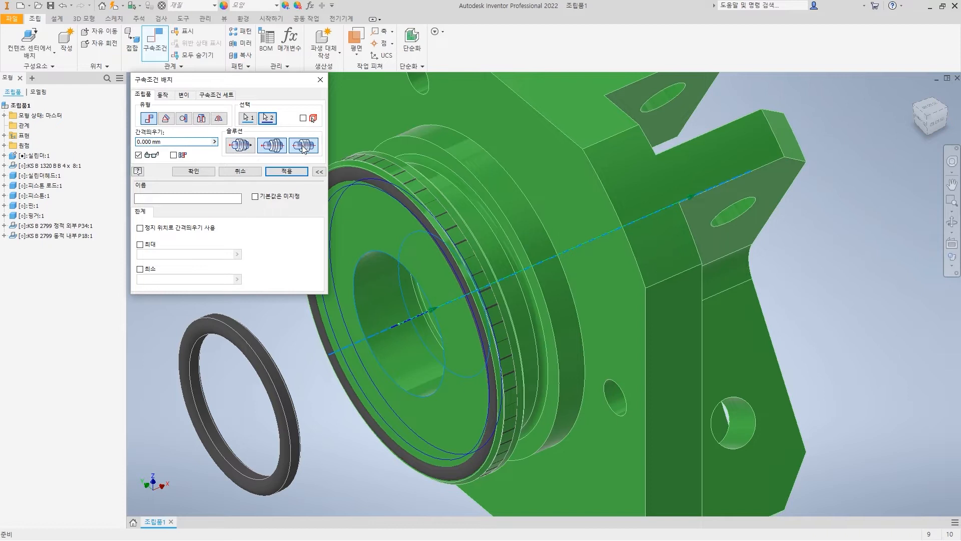
pyautogui.click(286, 171)
pyautogui.moveTo(534, 329); pyautogui.dragTo(694, 302, button='middle')
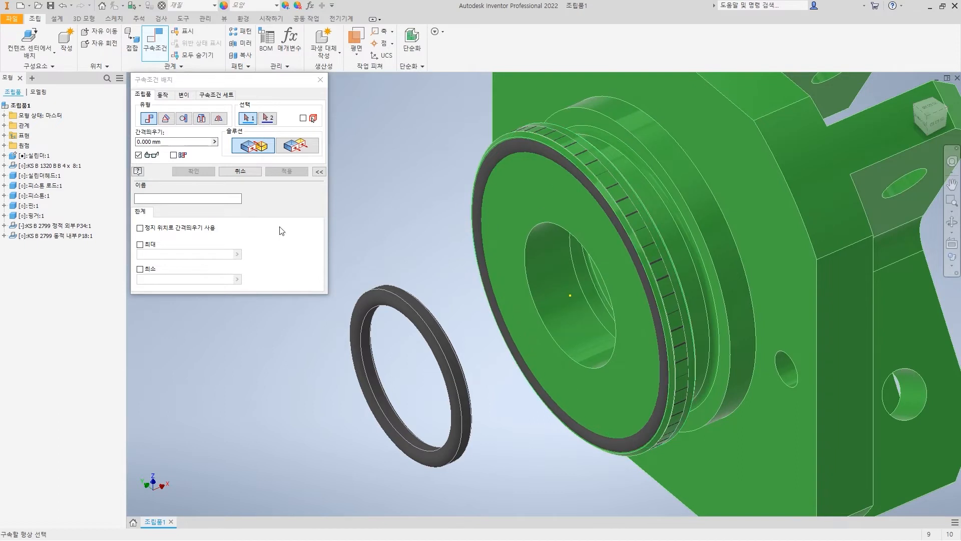
# Mate the larger O-ring's YZ plane to the cylinder head's 작업 평면1 at 0 mm offset, seating it in the outer groove
pyautogui.click(4, 226)
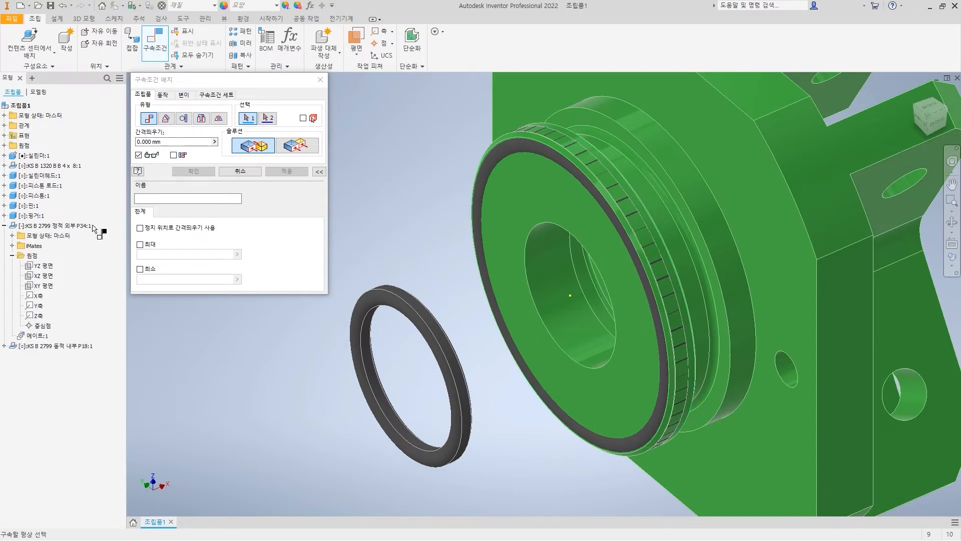
pyautogui.click(49, 267)
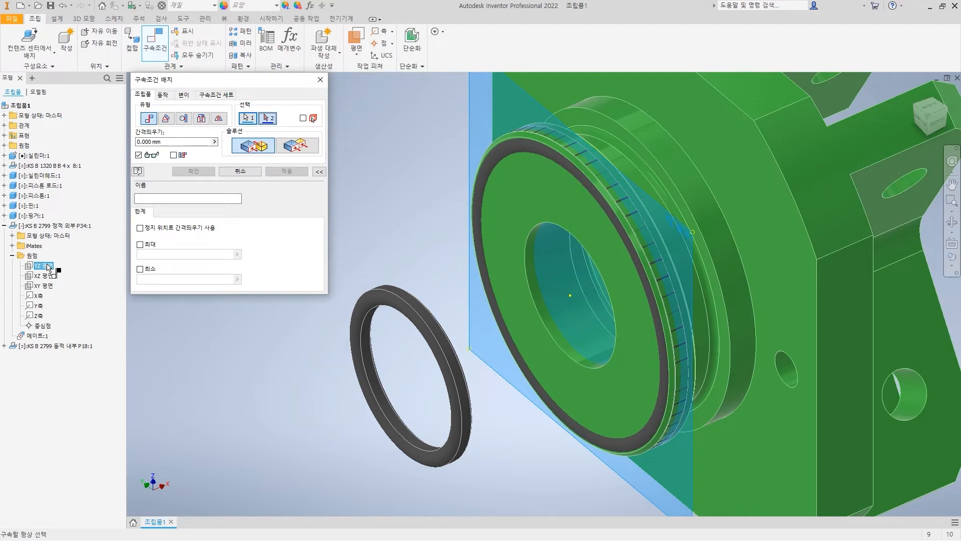
pyautogui.click(5, 176)
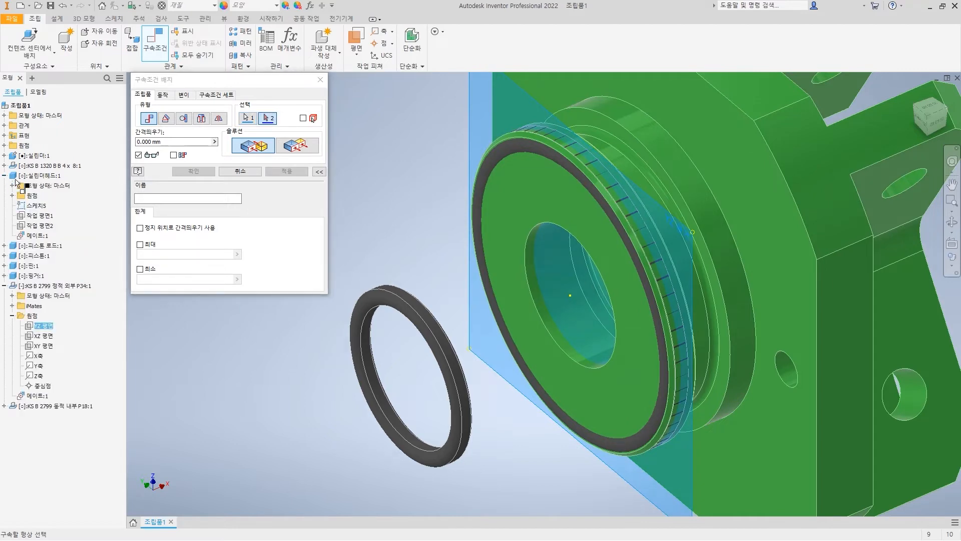
pyautogui.click(939, 123)
pyautogui.scroll(5, 504, 333)
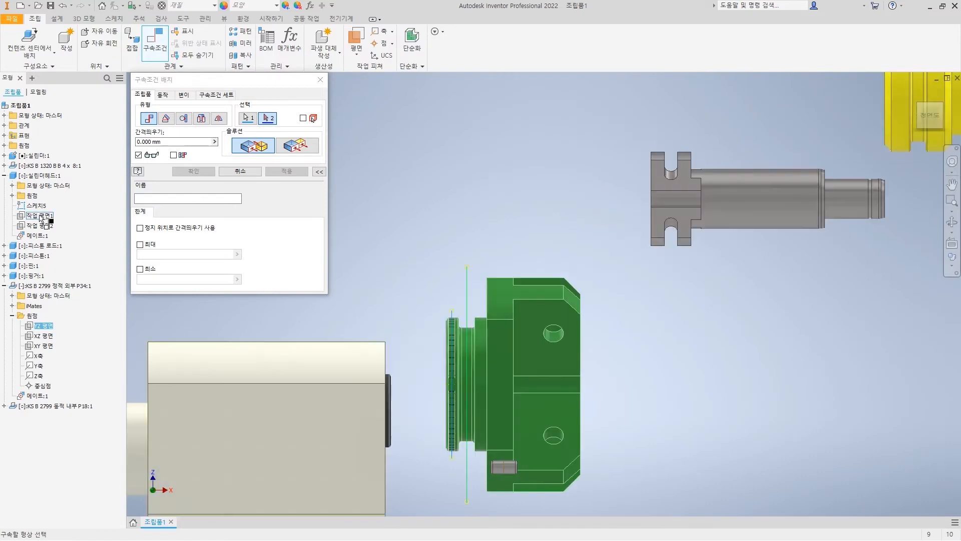
pyautogui.click(41, 218)
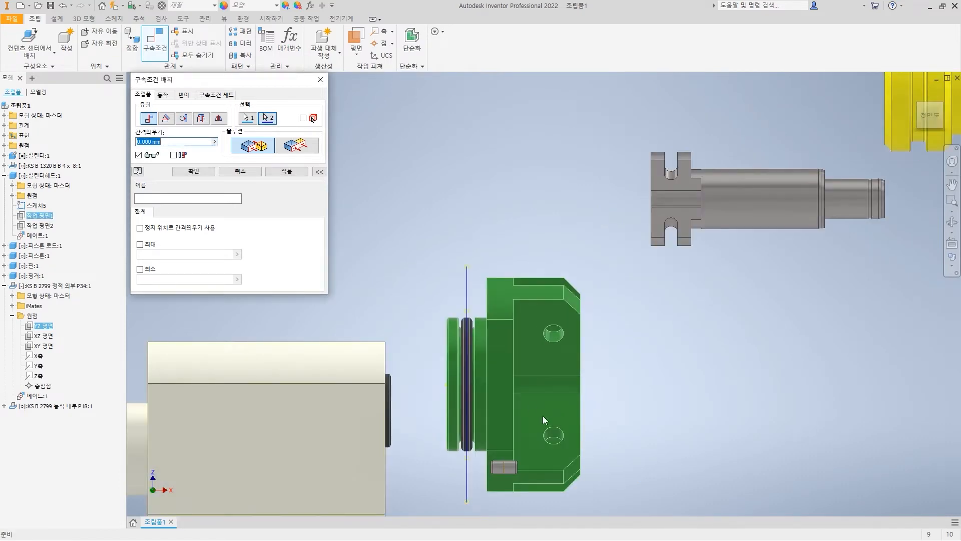
pyautogui.scroll(6, 502, 353)
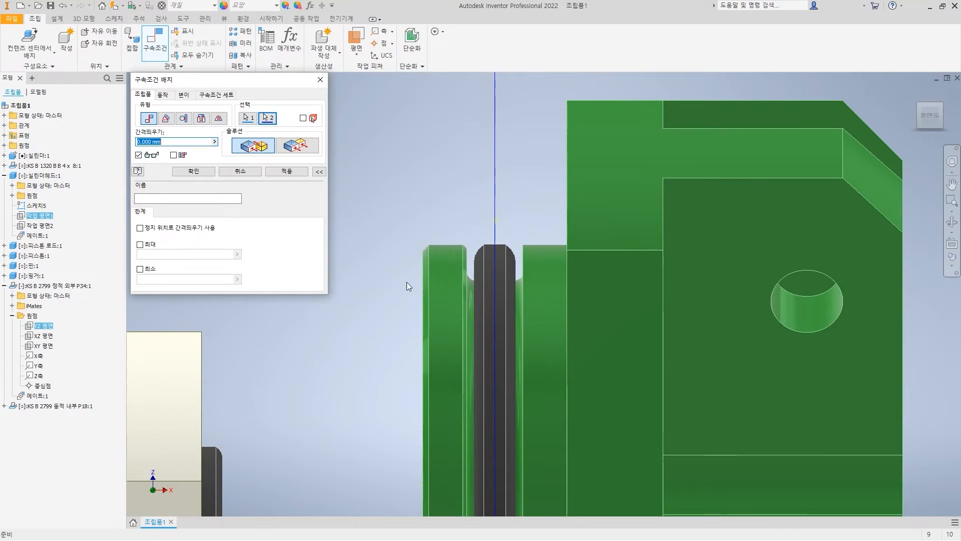
pyautogui.click(919, 105)
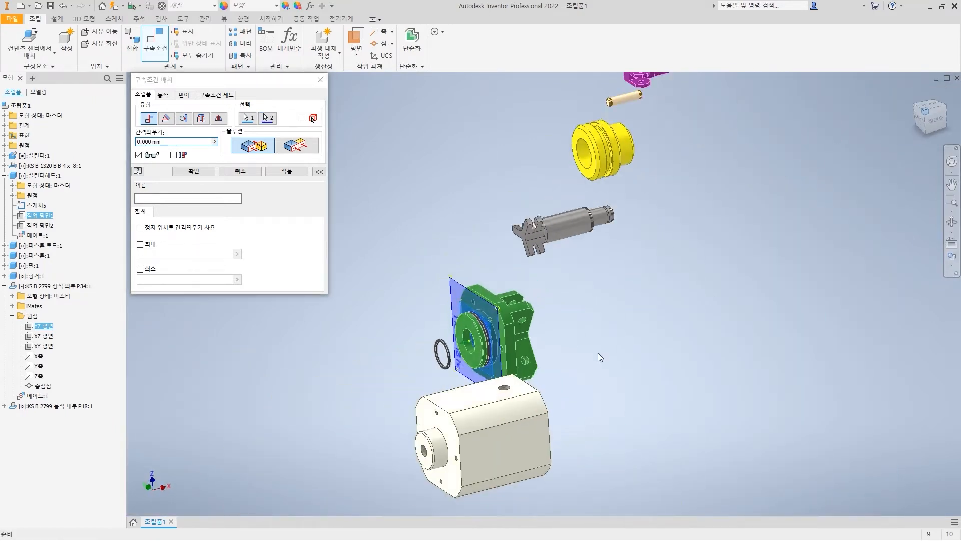
pyautogui.scroll(5, 515, 348)
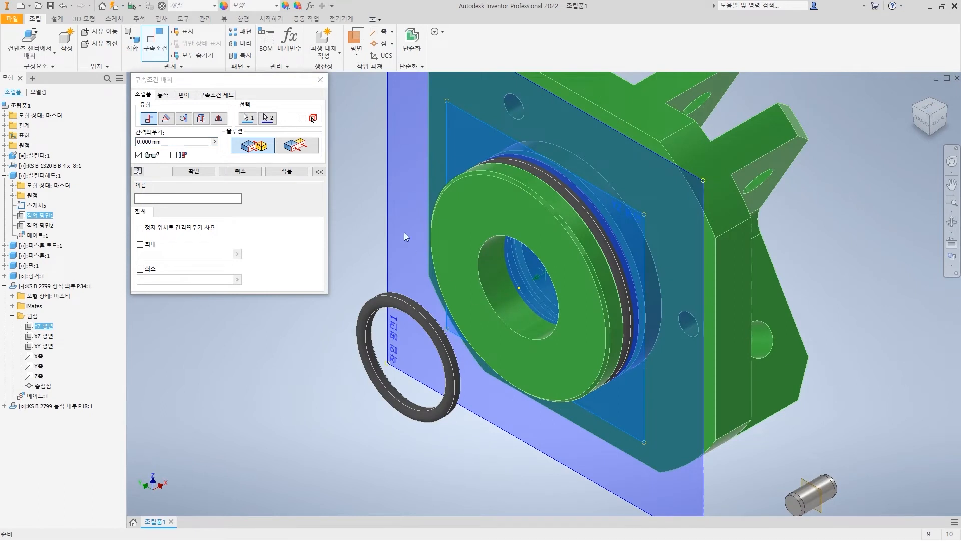
pyautogui.click(297, 172)
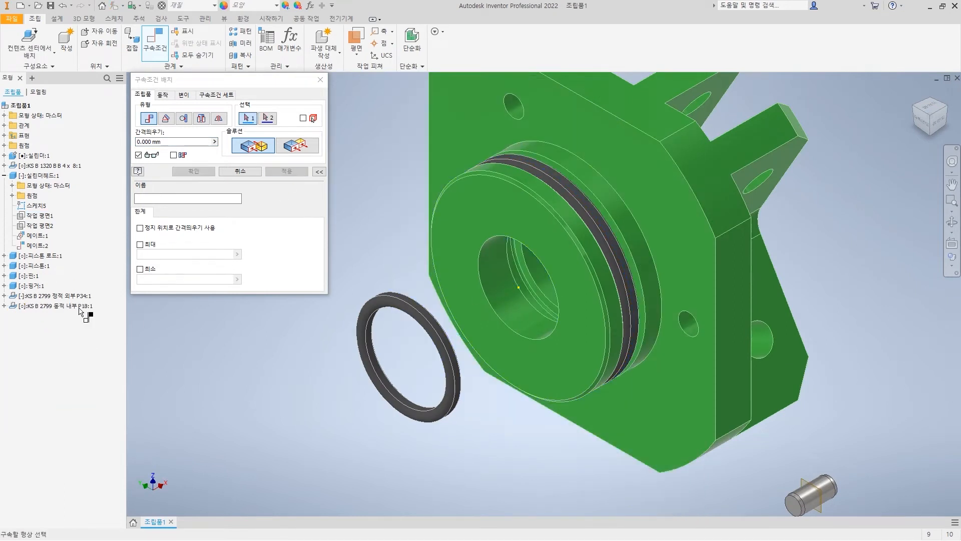
# Mate the smaller O-ring's YZ plane to the cylinder head's 작업 평면2 with a 0 mm offset
pyautogui.click(4, 306)
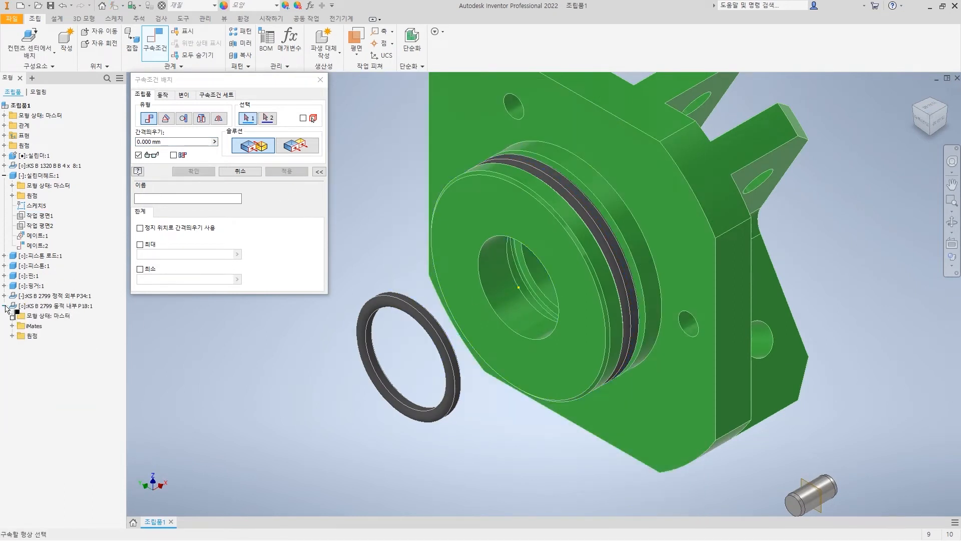
pyautogui.click(12, 336)
pyautogui.click(48, 346)
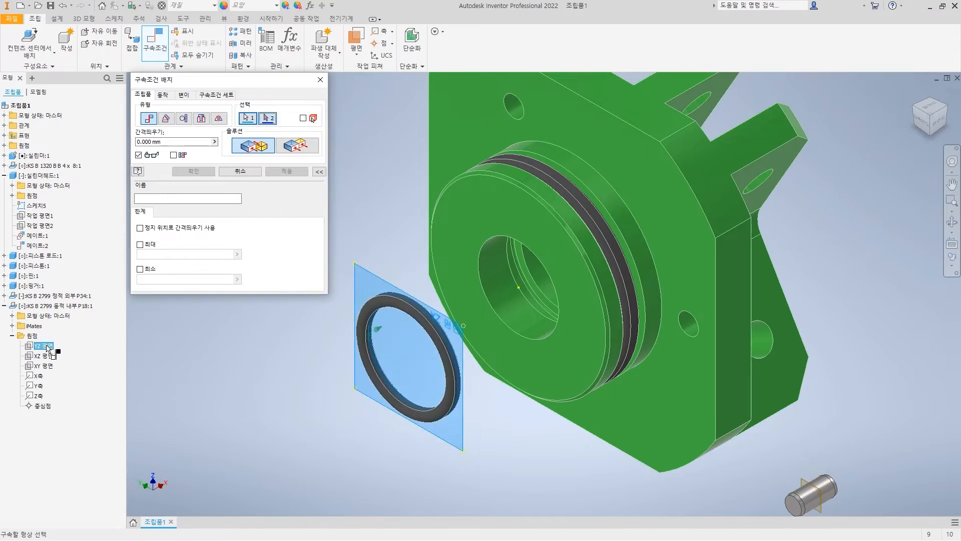
pyautogui.click(46, 226)
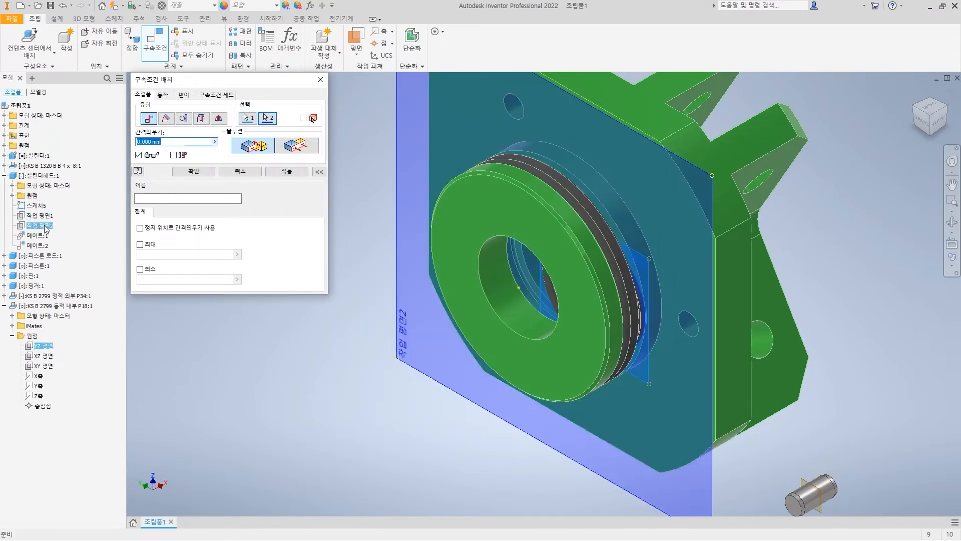
pyautogui.click(286, 172)
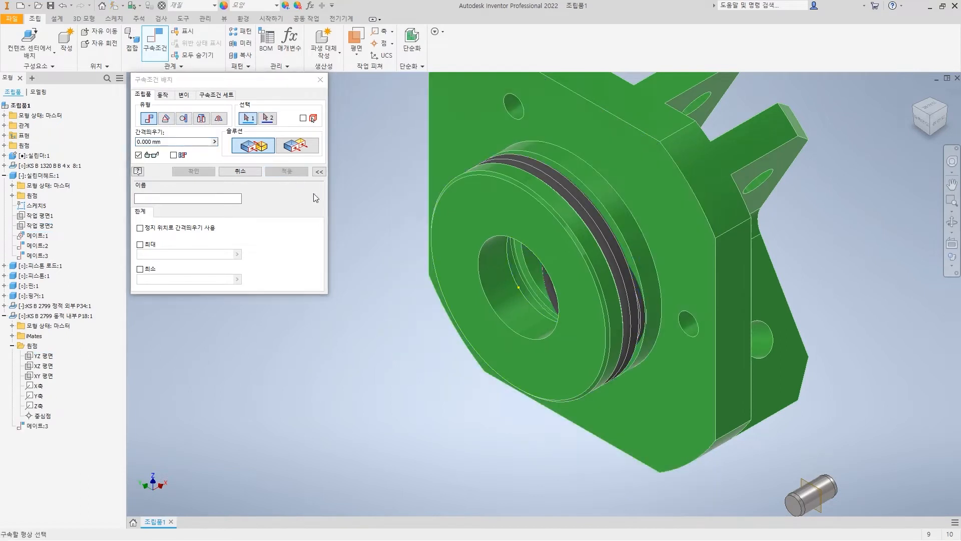
# Mate the smaller O-ring's axis to the cylinder head's bore axis with a 0 mm offset and finish constraining
pyautogui.click(525, 316)
pyautogui.keyDown('shift'); pyautogui.moveTo(530, 326); pyautogui.dragTo(614, 334, button='middle'); pyautogui.keyUp('shift')
pyautogui.scroll(5, 721, 405)
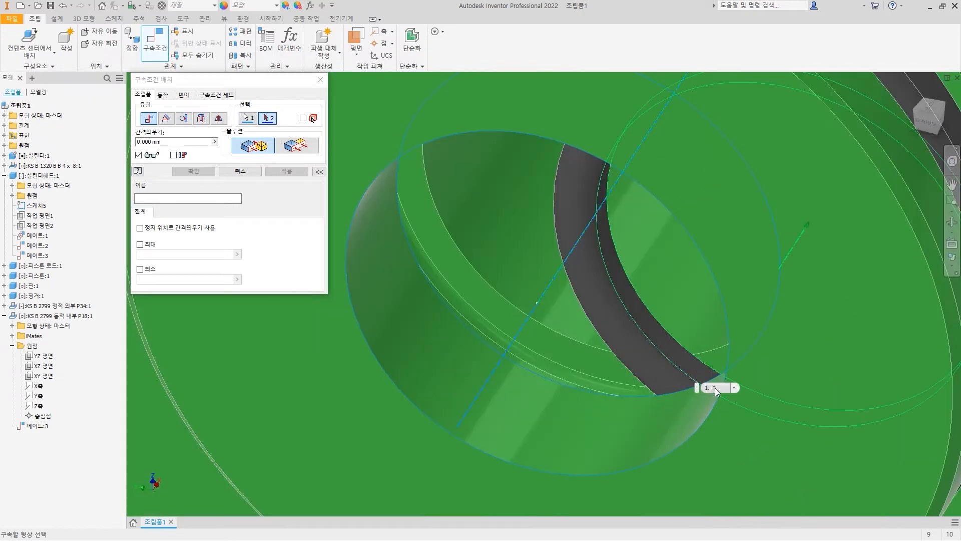
pyautogui.click(716, 389)
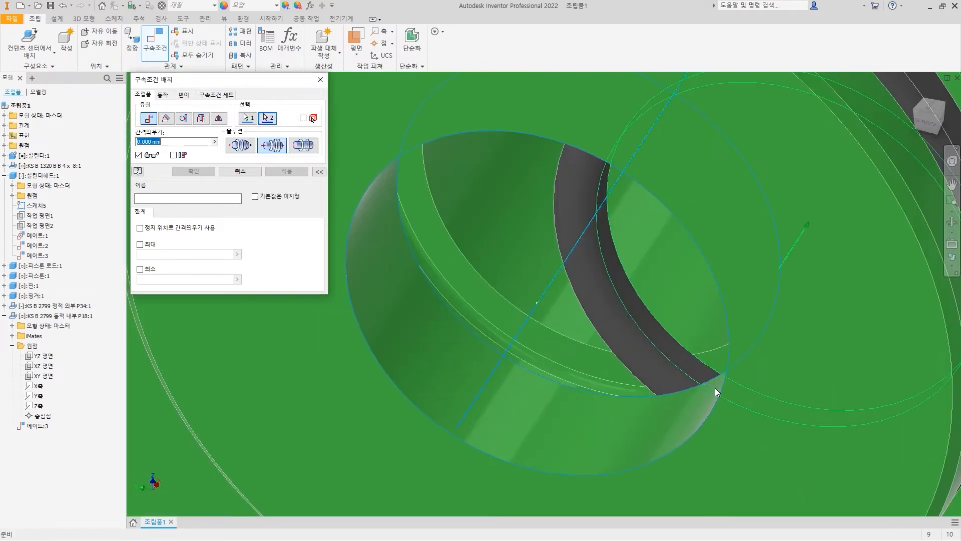
pyautogui.scroll(-6, 649, 398)
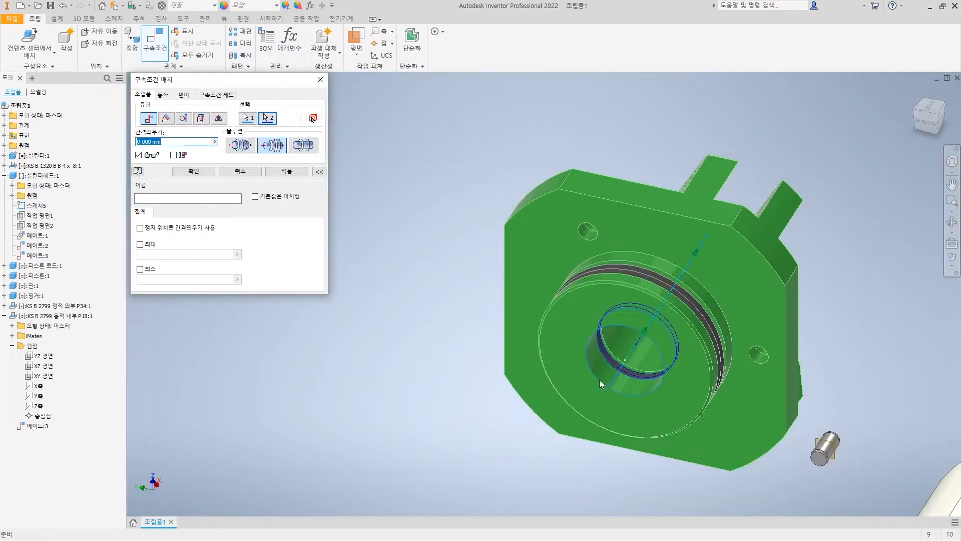
pyautogui.click(193, 172)
pyautogui.scroll(-6, 598, 320)
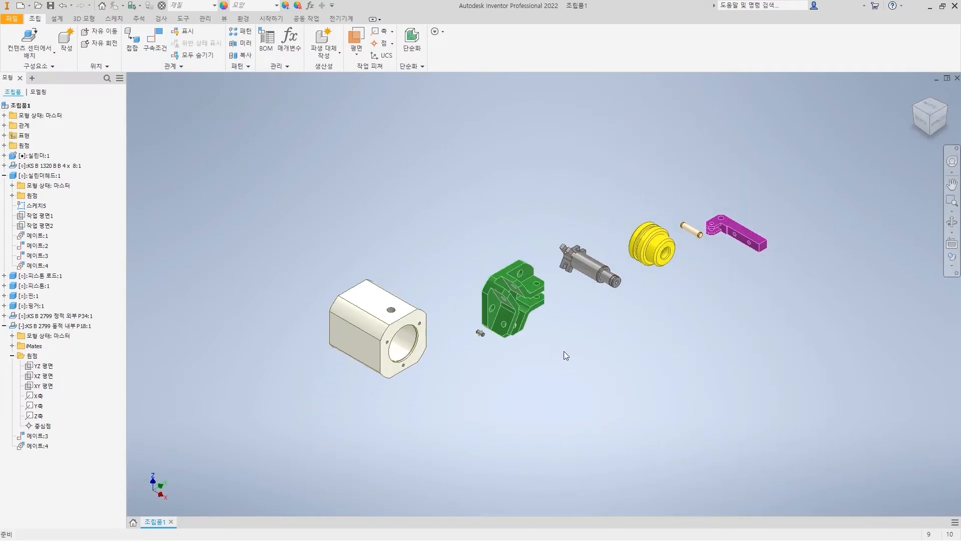
pyautogui.moveTo(532, 324)
pyautogui.mouseDown()
pyautogui.moveTo(560, 362)
pyautogui.moveTo(595, 328)
pyautogui.mouseUp()
pyautogui.press('Escape')
pyautogui.scroll(6, 636, 212)
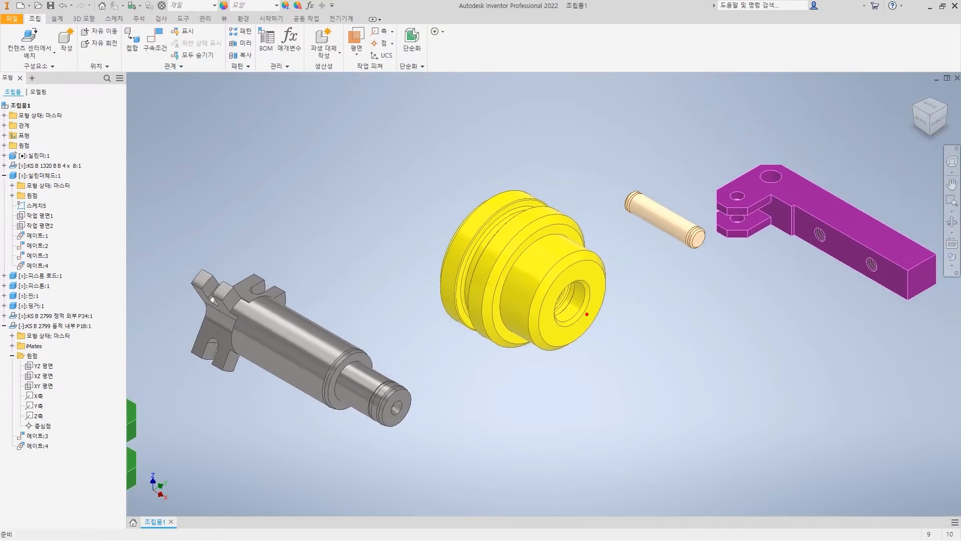
pyautogui.moveTo(588, 314); pyautogui.dragTo(637, 346)
pyautogui.press('Escape')
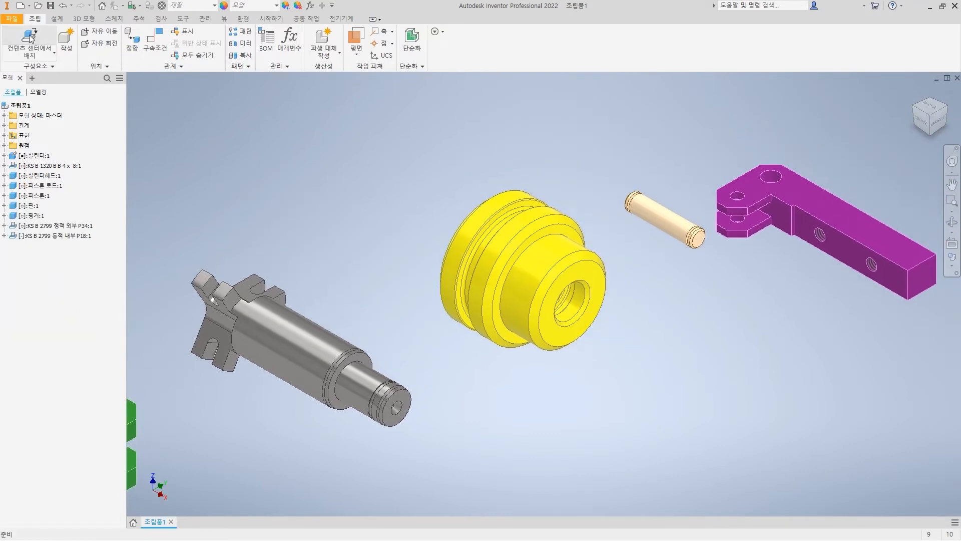
pyautogui.click(29, 39)
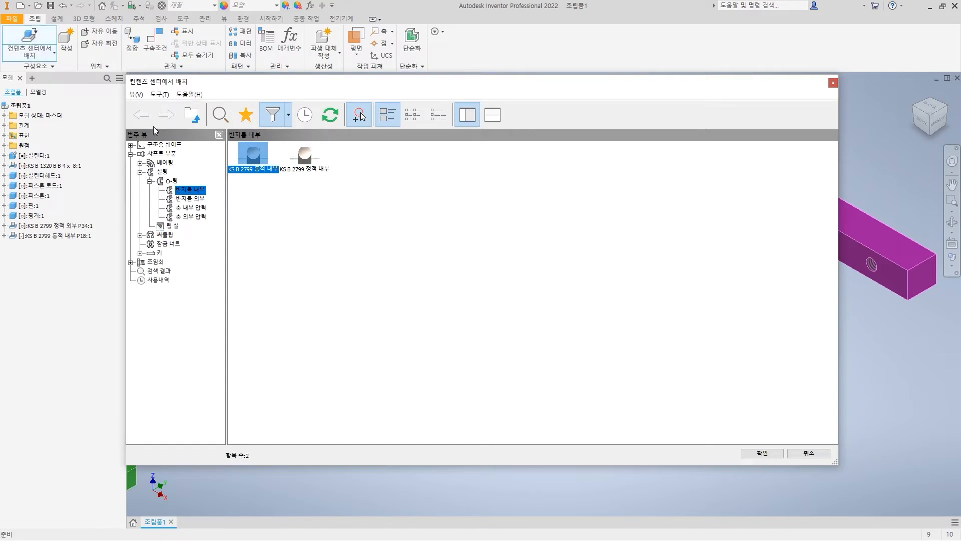
pyautogui.click(190, 192)
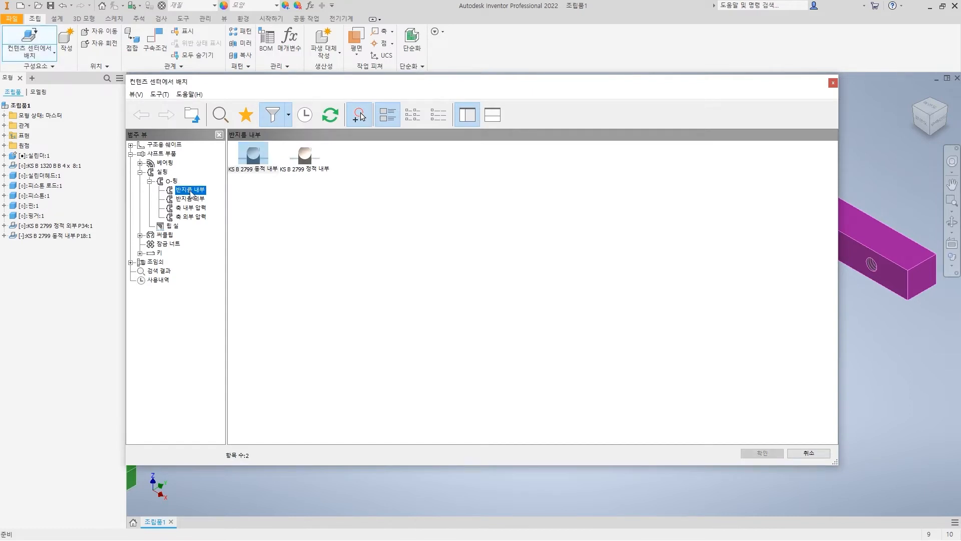
pyautogui.click(813, 454)
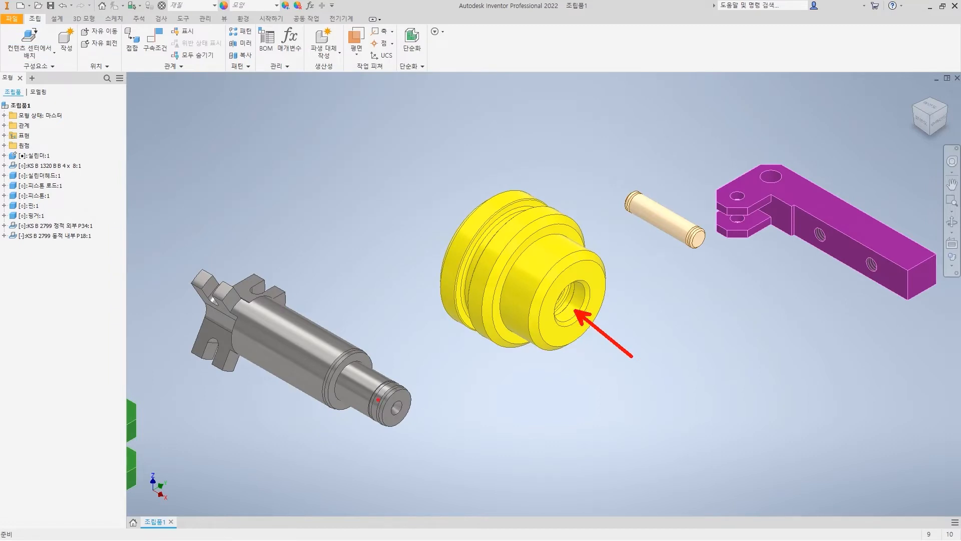
# Measure the diameter of the narrow end section of the gray piston rod
pyautogui.moveTo(350, 366)
pyautogui.keyDown('ctrl'); pyautogui.mouseDown()
pyautogui.moveTo(437, 438)
pyautogui.moveTo(379, 360)
pyautogui.moveTo(393, 316)
pyautogui.mouseUp(); pyautogui.keyUp('ctrl')
pyautogui.press('Escape')
pyautogui.click(161, 18)
pyautogui.click(83, 41)
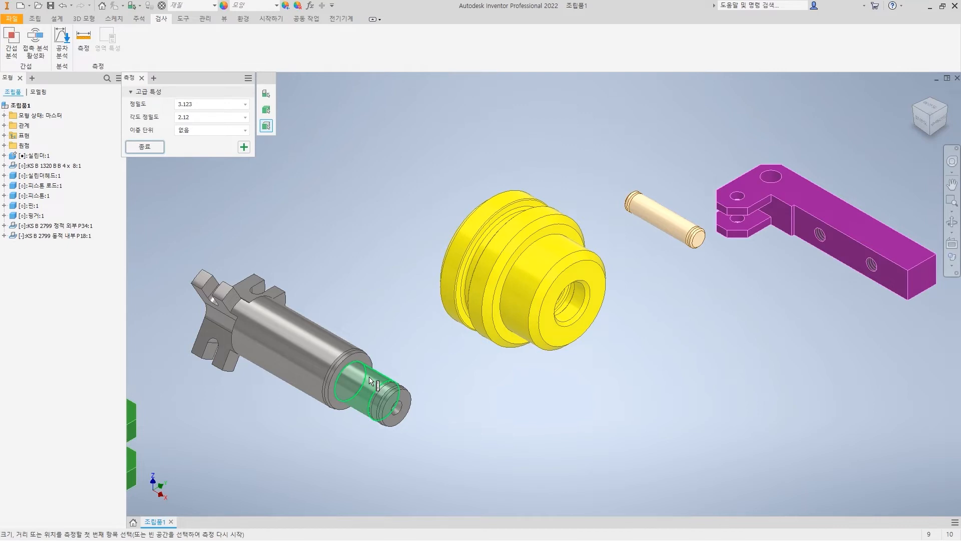
pyautogui.click(372, 380)
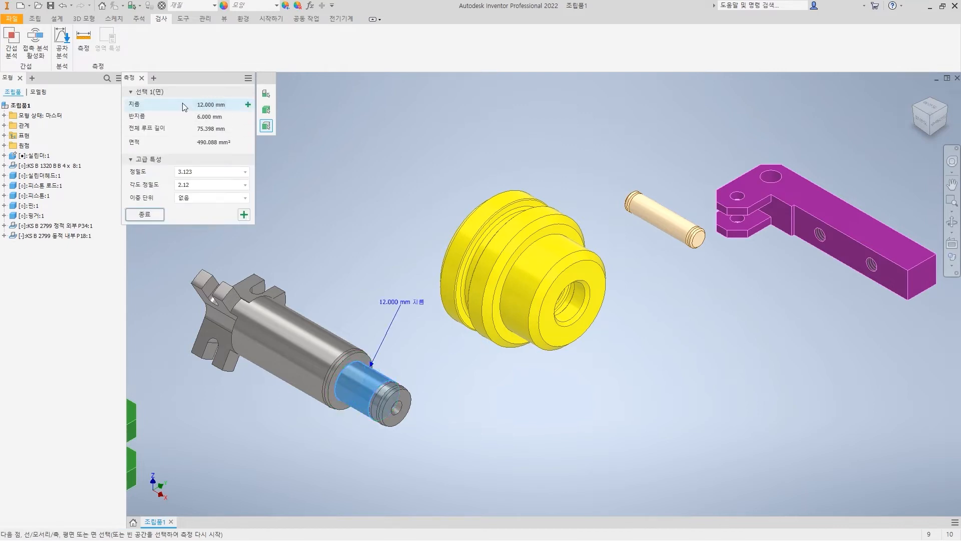
pyautogui.click(407, 241)
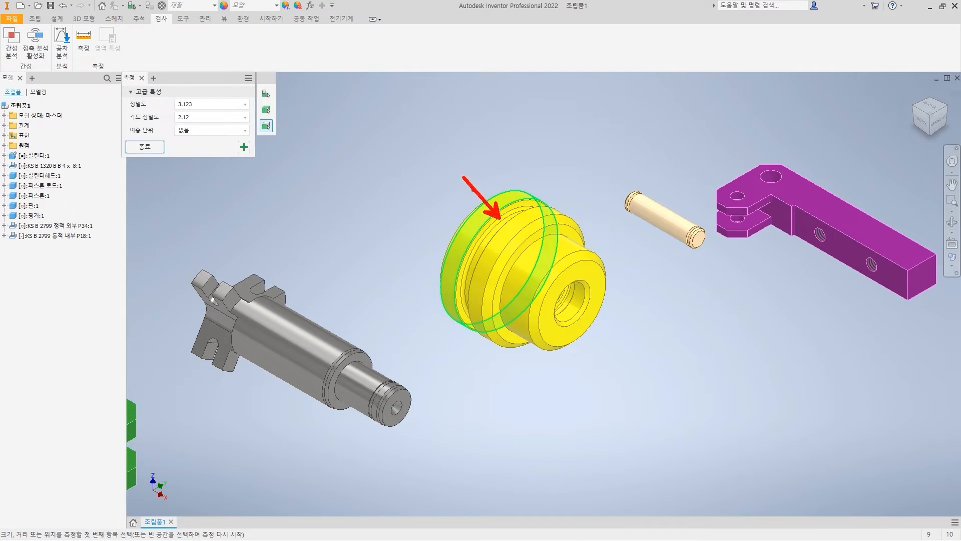
pyautogui.press('Escape')
pyautogui.scroll(-5, 427, 275)
pyautogui.moveTo(406, 301); pyautogui.dragTo(555, 243, button='middle')
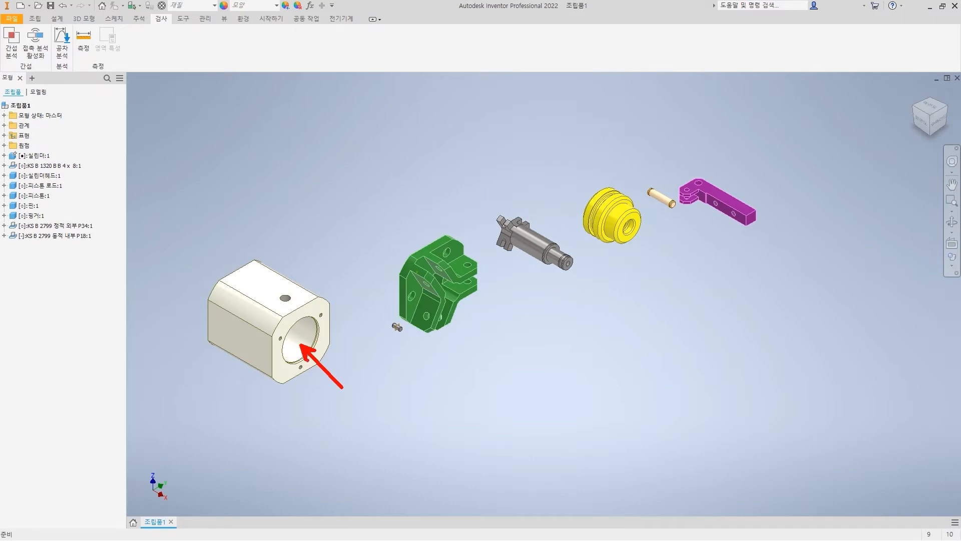
pyautogui.moveTo(359, 382)
pyautogui.mouseDown()
pyautogui.moveTo(381, 391)
pyautogui.moveTo(371, 405)
pyautogui.moveTo(407, 393)
pyautogui.moveTo(449, 400)
pyautogui.mouseUp()
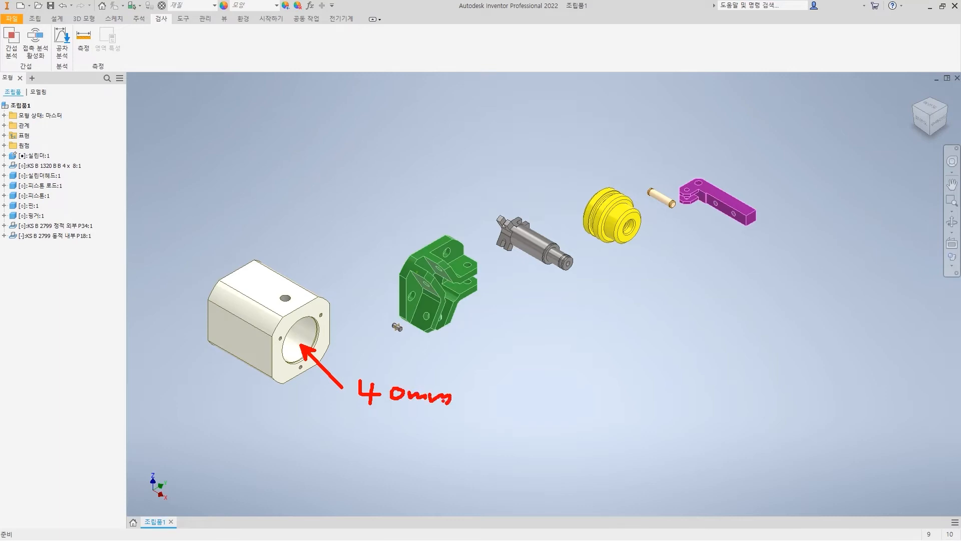
pyautogui.press('Escape')
# Place a KS B 2799 정적 내부 O-ring for a 12 mm shaft diameter from the Content Center beside the yellow piston
pyautogui.scroll(5, 638, 218)
pyautogui.moveTo(597, 299)
pyautogui.mouseDown(button='middle')
pyautogui.moveTo(539, 322)
pyautogui.moveTo(538, 336)
pyautogui.mouseUp(button='middle')
pyautogui.click(35, 20)
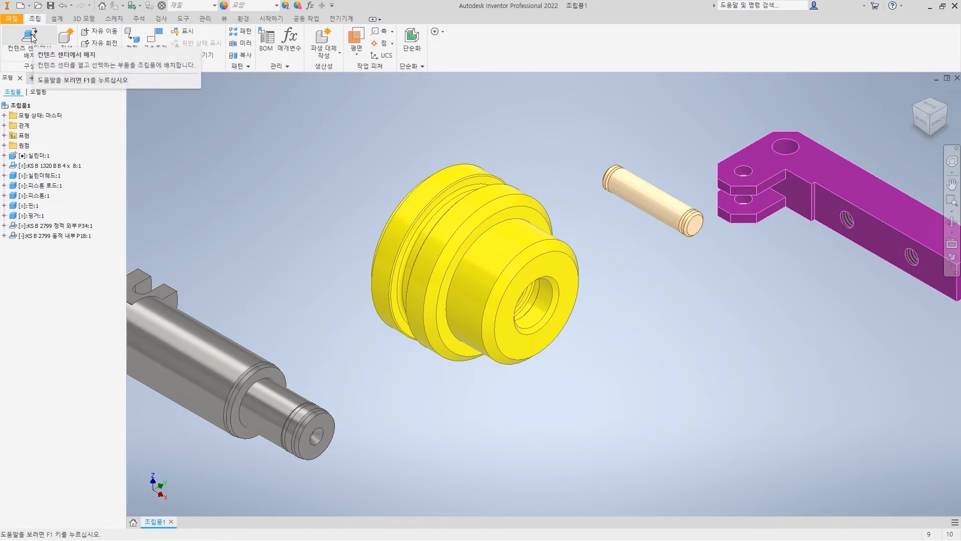
pyautogui.click(30, 38)
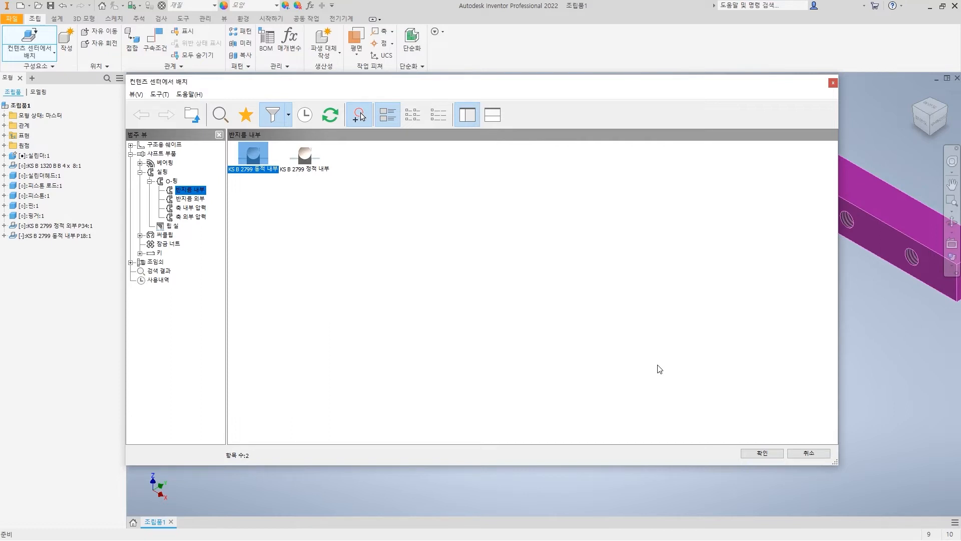
pyautogui.click(301, 165)
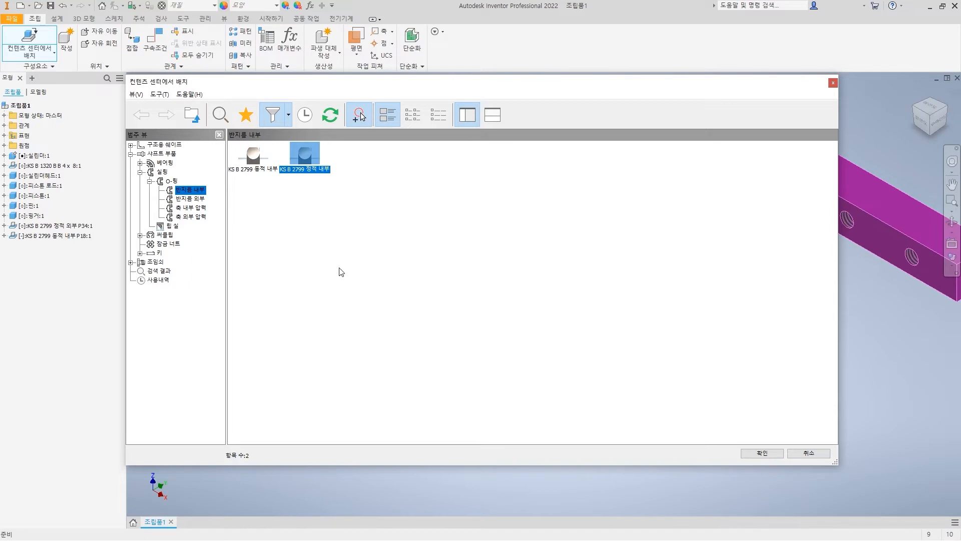
pyautogui.doubleClick(314, 158)
pyautogui.click(474, 274)
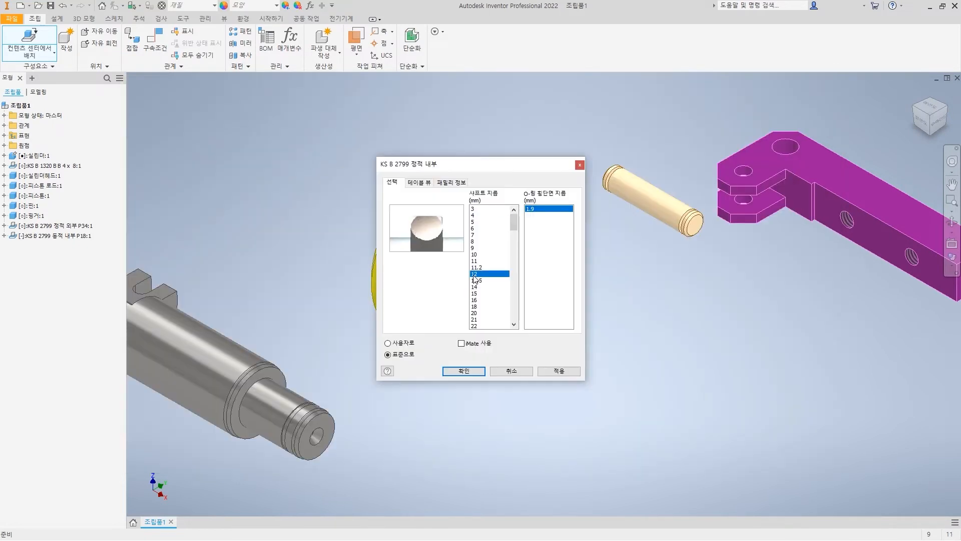
pyautogui.click(463, 371)
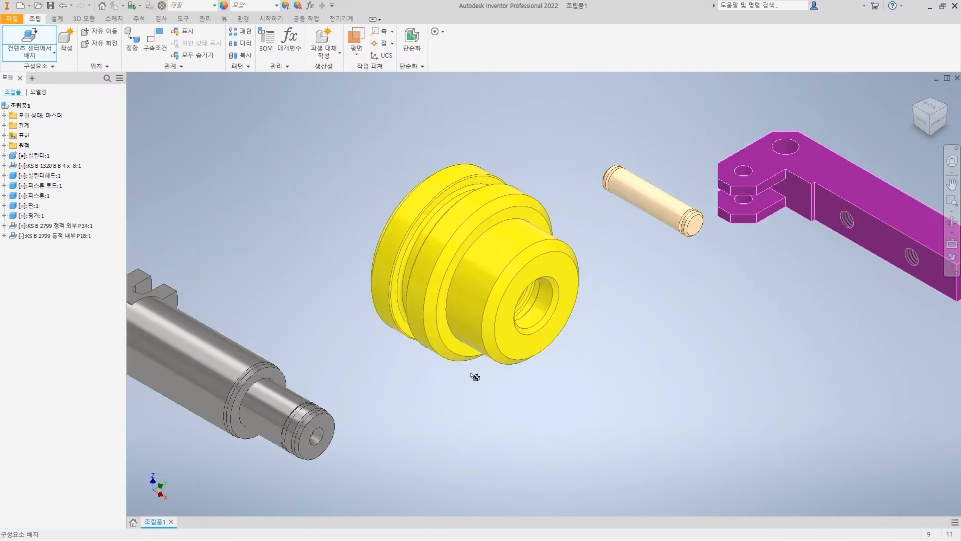
pyautogui.click(624, 345)
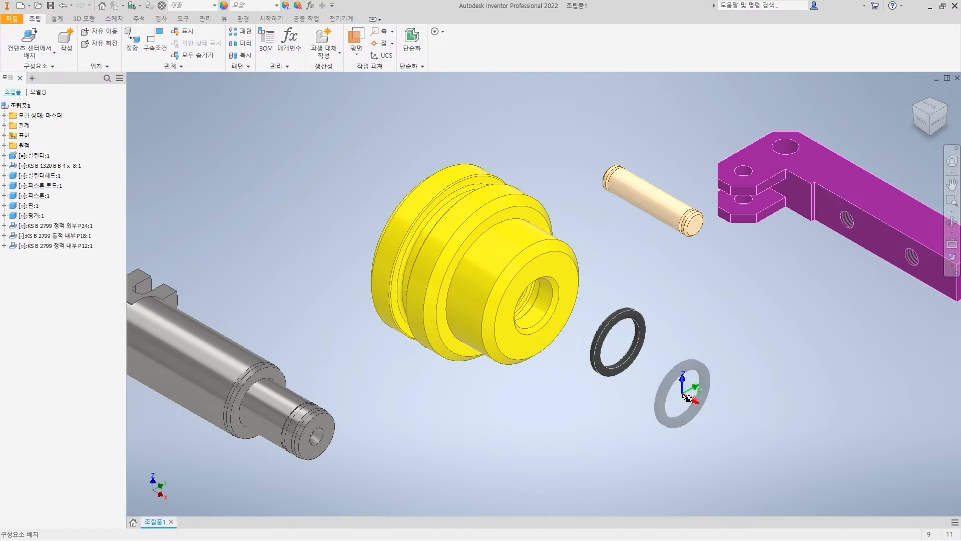
# Place one KS B 2799 동적 외부 P34 O-ring from the Content Center beside the yellow piston
pyautogui.click(38, 40)
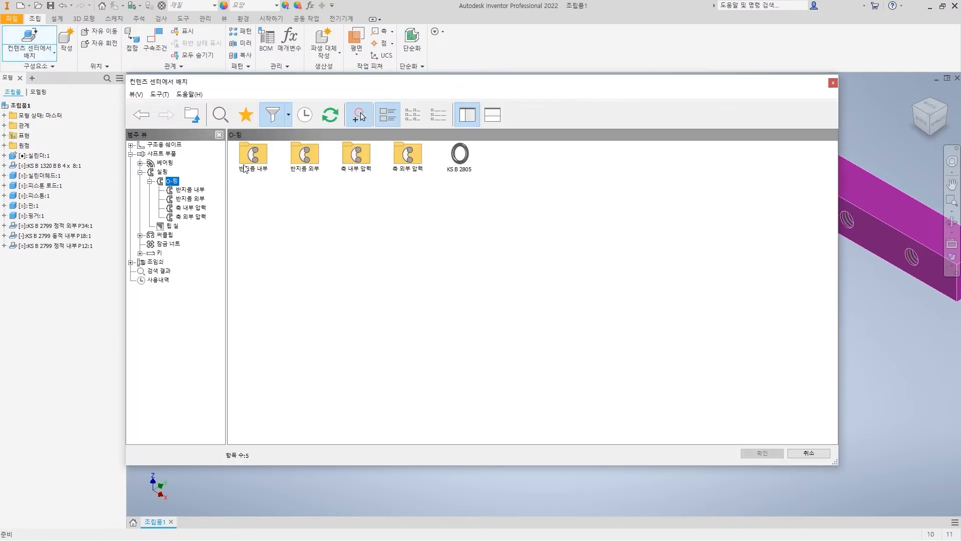
pyautogui.doubleClick(315, 165)
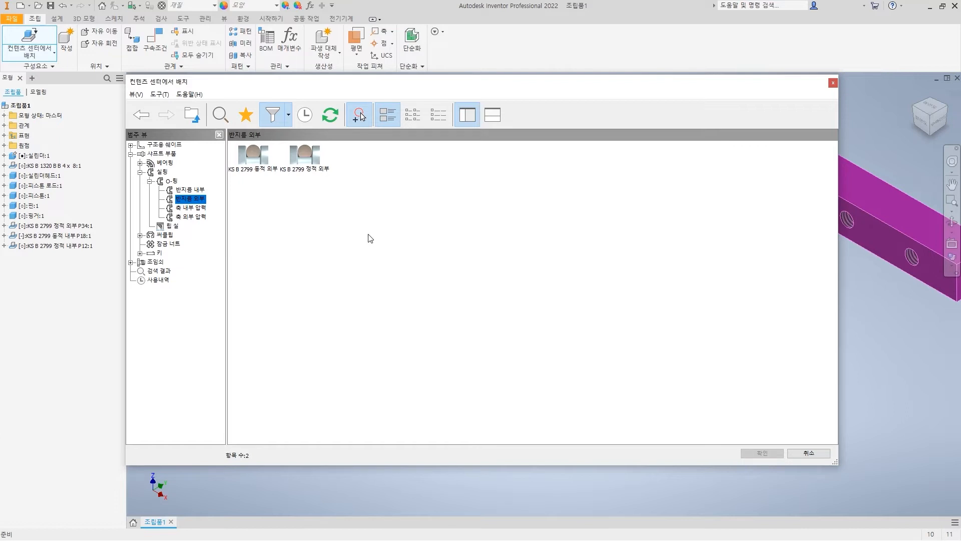
pyautogui.doubleClick(252, 160)
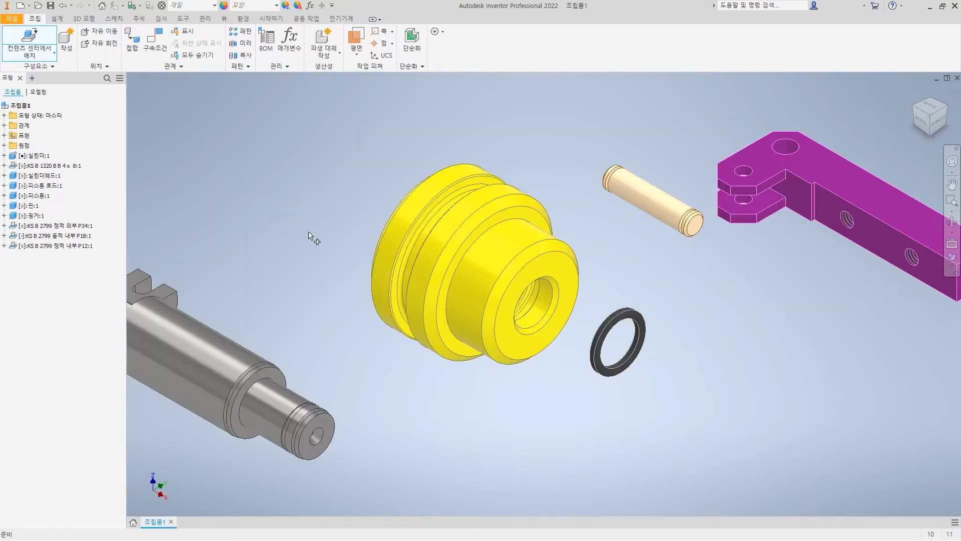
pyautogui.click(295, 252)
pyautogui.scroll(-2, 524, 288)
pyautogui.scroll(-5, 511, 302)
pyautogui.click(508, 287)
pyautogui.click(456, 373)
pyautogui.click(344, 213)
pyautogui.press('Escape')
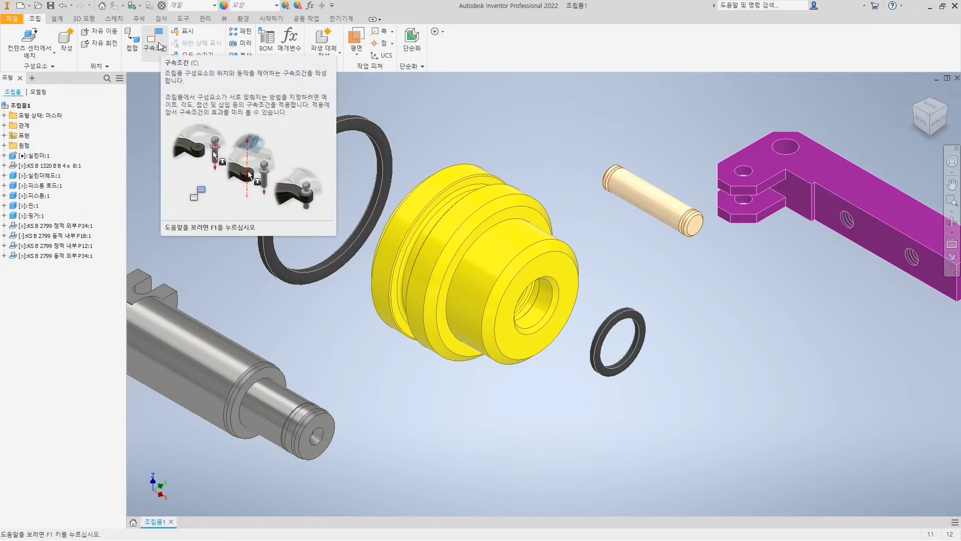
# Mate the smaller O-ring's axis to the yellow piston's bore axis with a 0 mm offset
pyautogui.click(159, 46)
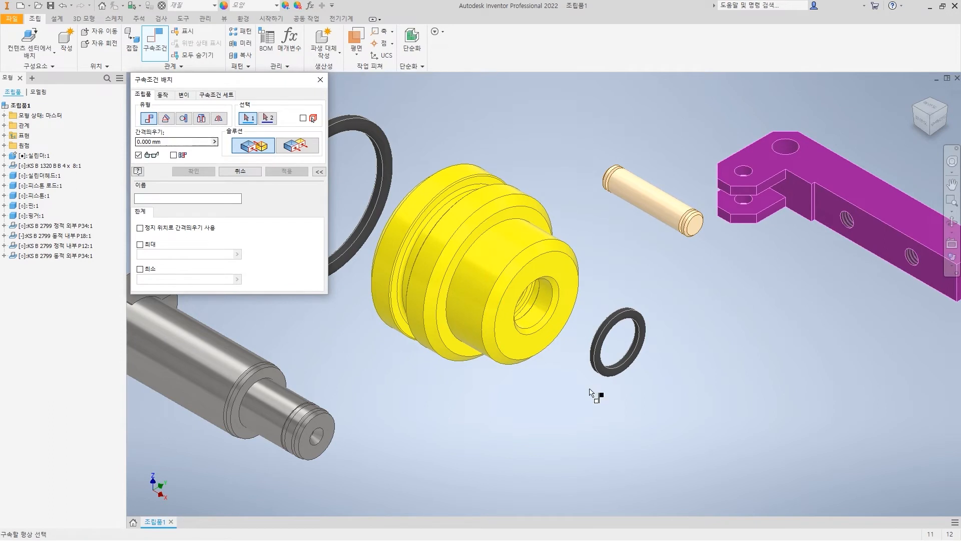
pyautogui.scroll(-3, 576, 368)
pyautogui.click(656, 338)
pyautogui.click(498, 276)
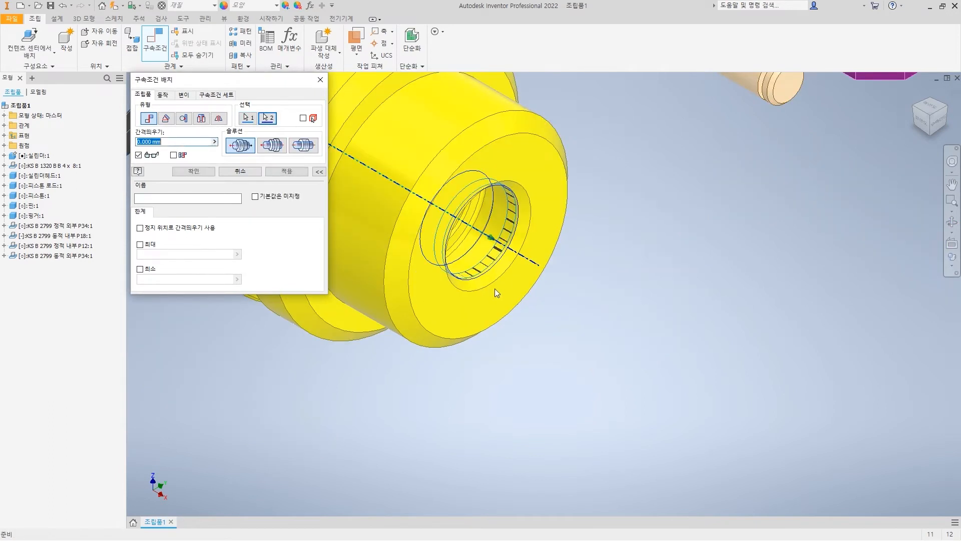
pyautogui.click(289, 171)
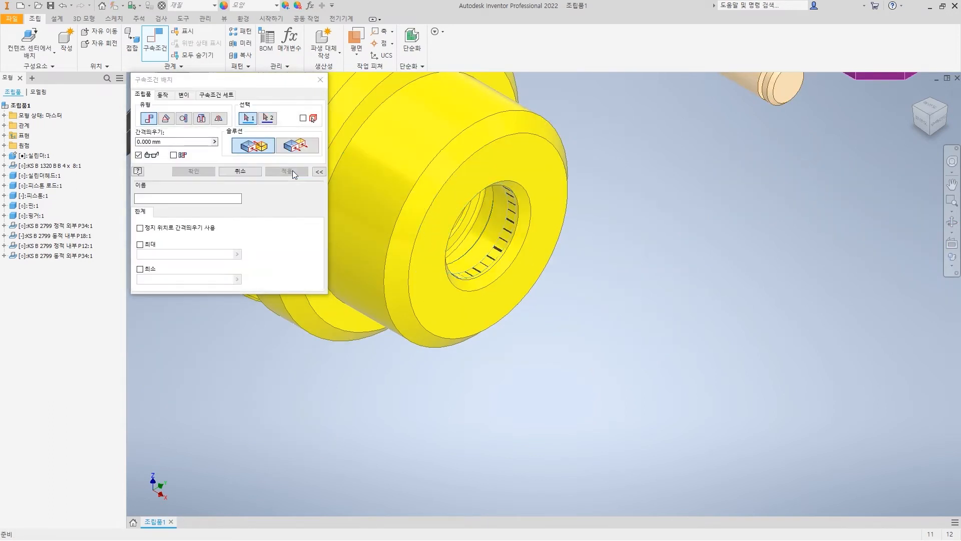
# Mate the smaller O-ring's YZ plane to the piston's 작업 평면2 at 0 mm offset, seating it in the inner groove
pyautogui.click(4, 245)
pyautogui.click(12, 275)
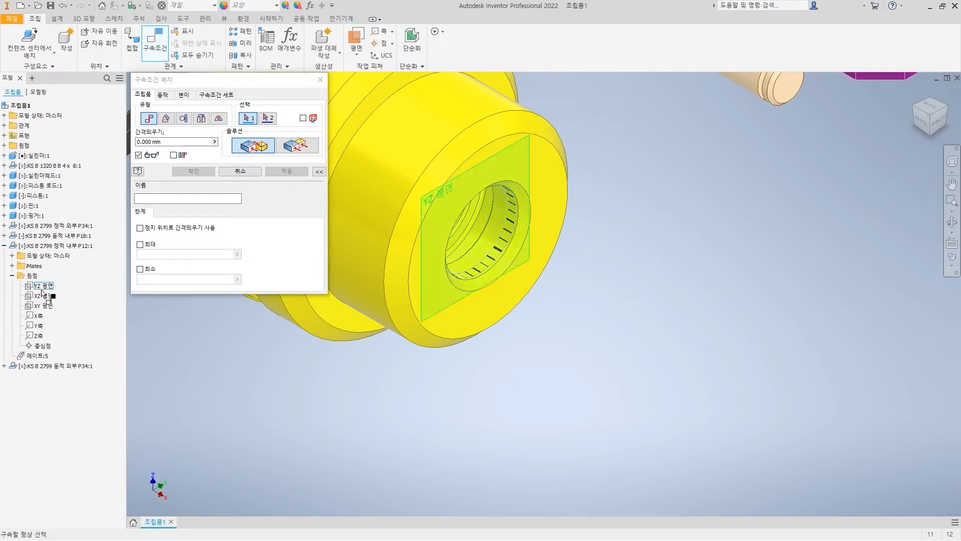
pyautogui.click(43, 285)
pyautogui.click(4, 195)
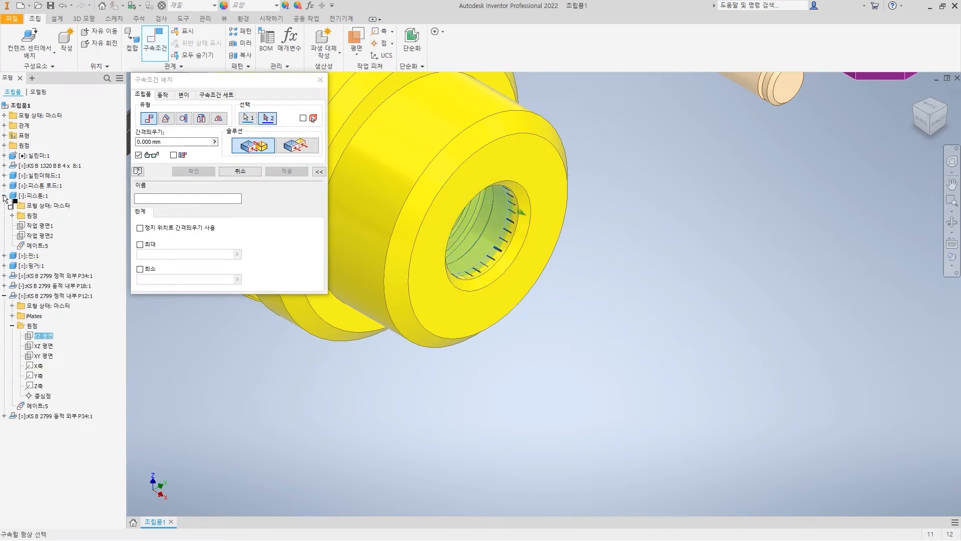
pyautogui.click(48, 236)
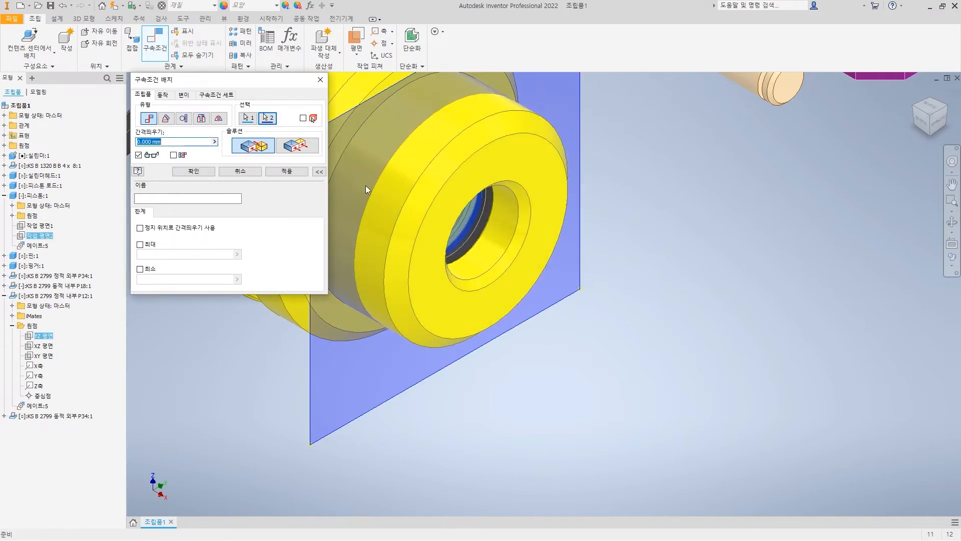
pyautogui.click(287, 171)
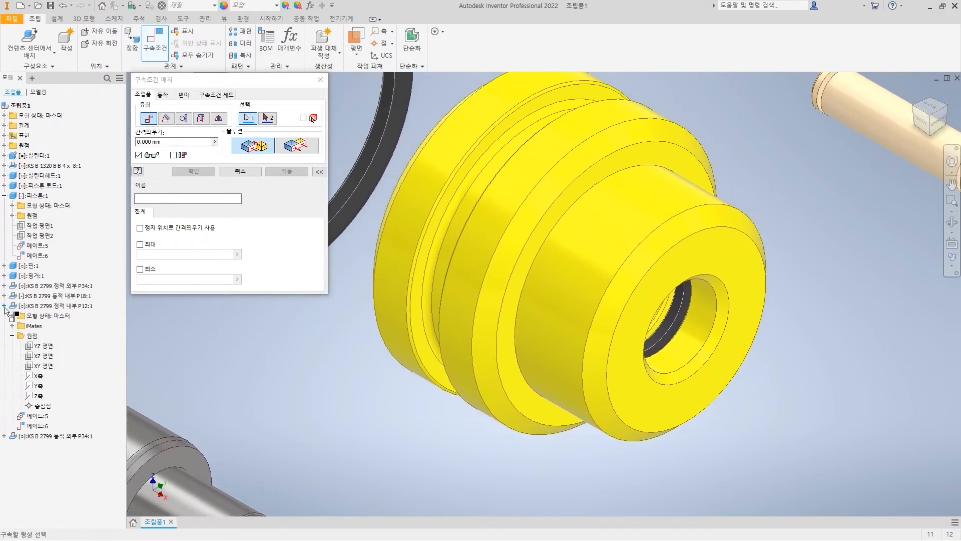
pyautogui.click(4, 306)
# Mate the larger O-ring's axis to the piston's central axis with a 0 mm offset
pyautogui.scroll(-3, 648, 316)
pyautogui.scroll(4, 466, 250)
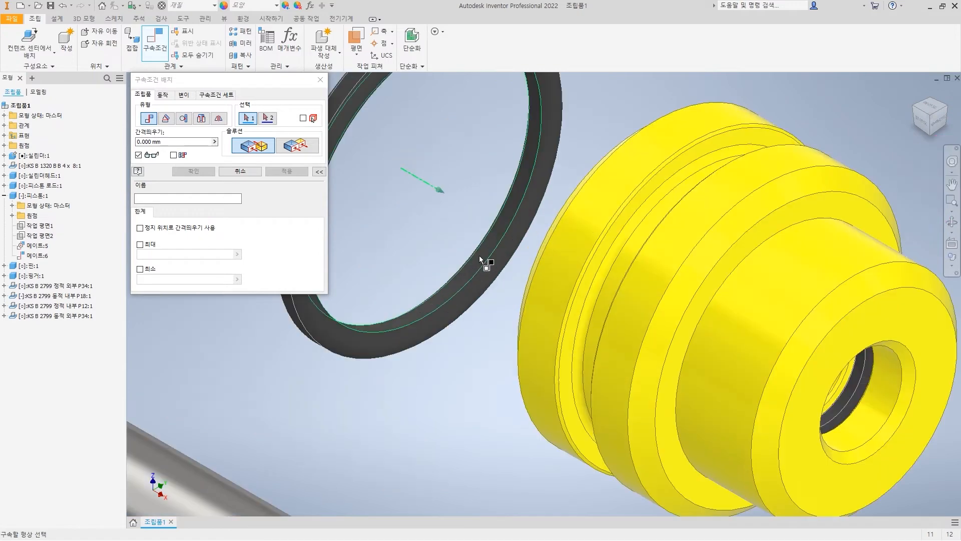
pyautogui.click(475, 262)
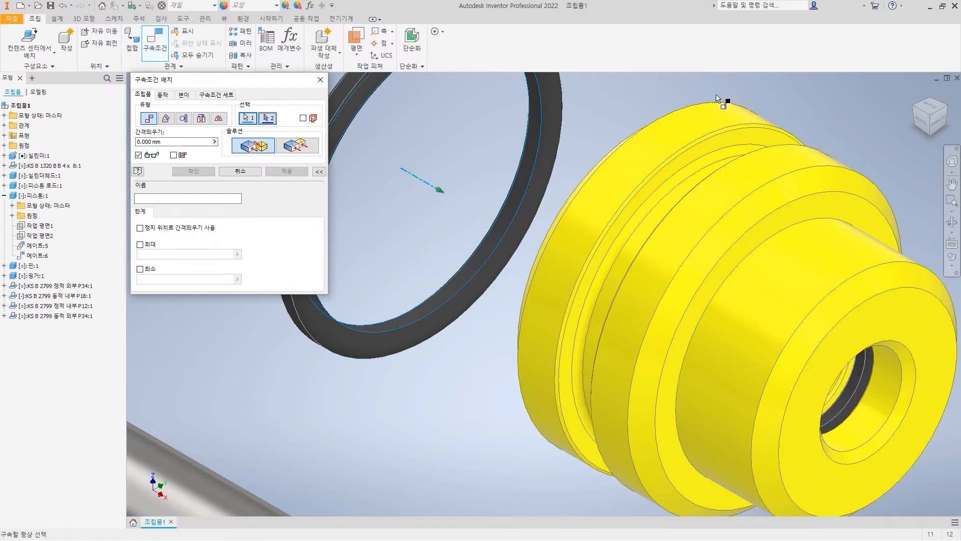
pyautogui.click(688, 193)
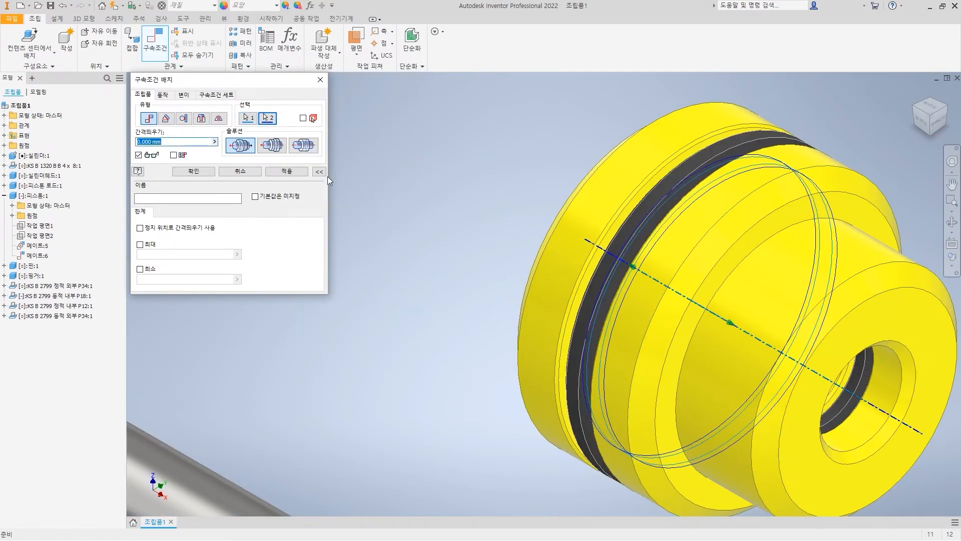
pyautogui.click(286, 171)
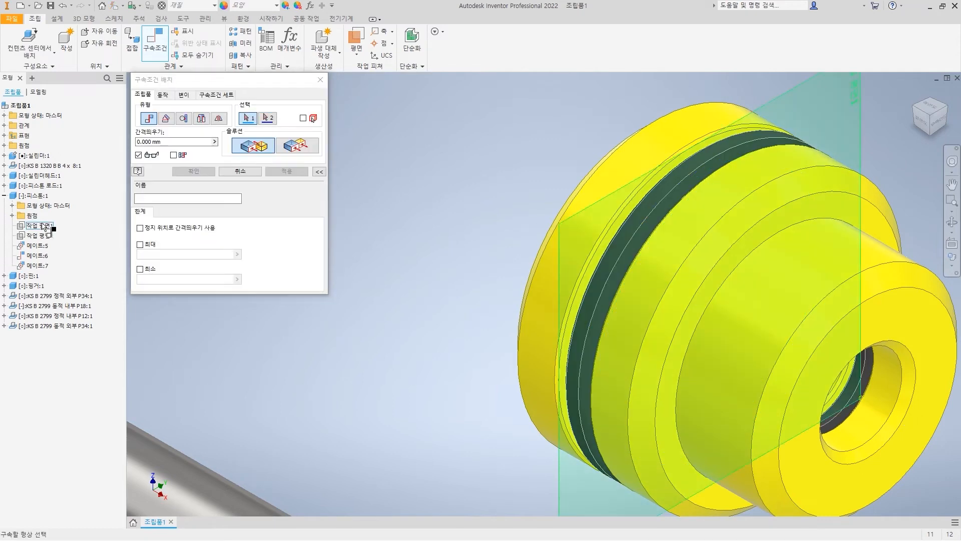
# Constrain the piston's 작업 평면1 flush with the larger O-ring's YZ plane at 0 mm offset and finish constraining
pyautogui.click(42, 227)
pyautogui.click(4, 326)
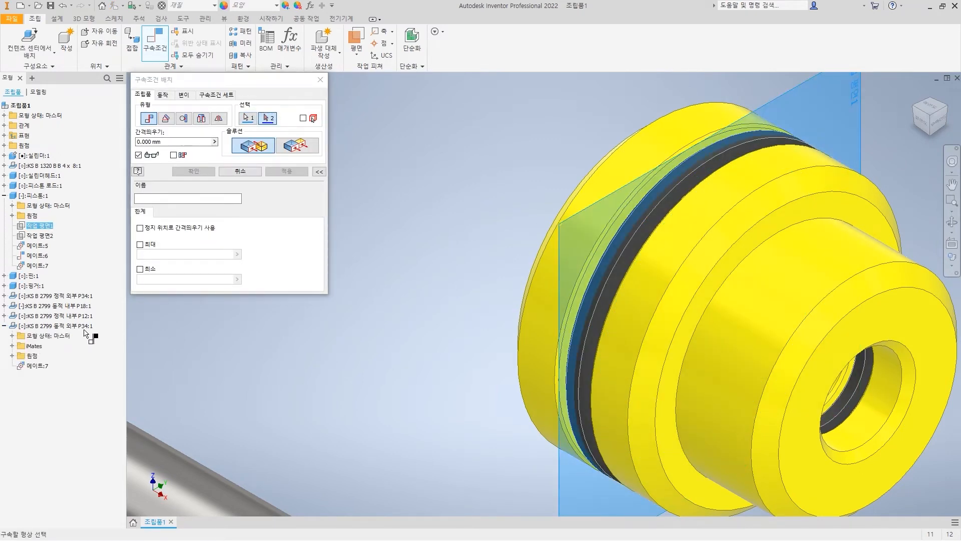
pyautogui.click(12, 355)
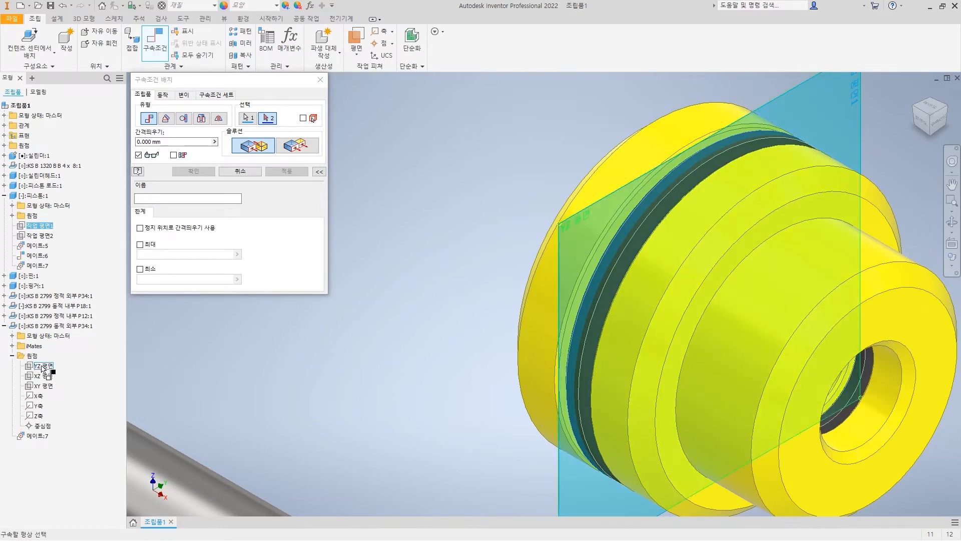
pyautogui.click(42, 366)
pyautogui.scroll(-5, 491, 302)
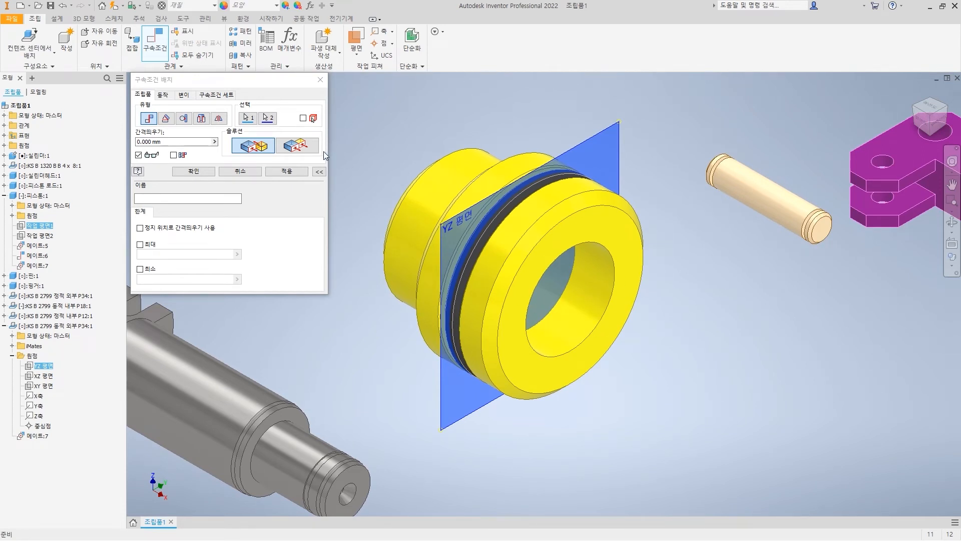
pyautogui.click(297, 145)
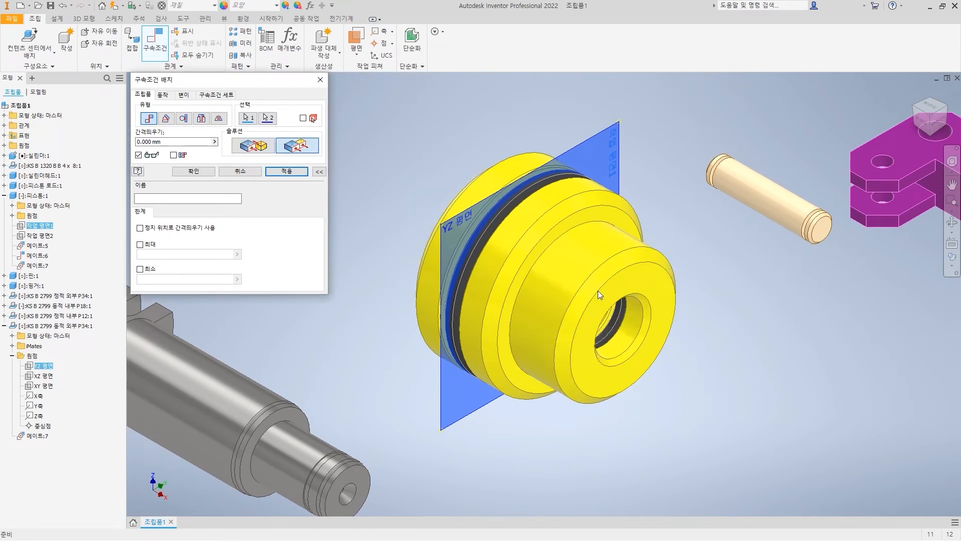
pyautogui.click(193, 171)
pyautogui.scroll(-5, 719, 292)
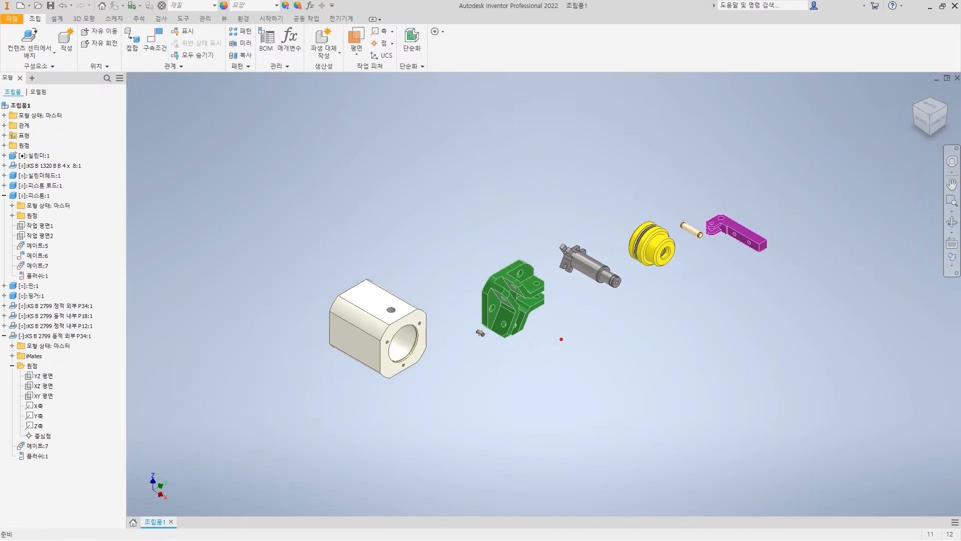
pyautogui.keyDown('ctrl'); pyautogui.keyDown('shift'); pyautogui.moveTo(543, 320); pyautogui.dragTo(580, 346); pyautogui.keyUp('shift'); pyautogui.keyUp('ctrl')
pyautogui.keyDown('ctrl'); pyautogui.keyDown('shift'); pyautogui.moveTo(672, 265); pyautogui.dragTo(710, 289); pyautogui.keyUp('shift'); pyautogui.keyUp('ctrl')
pyautogui.press('Escape')
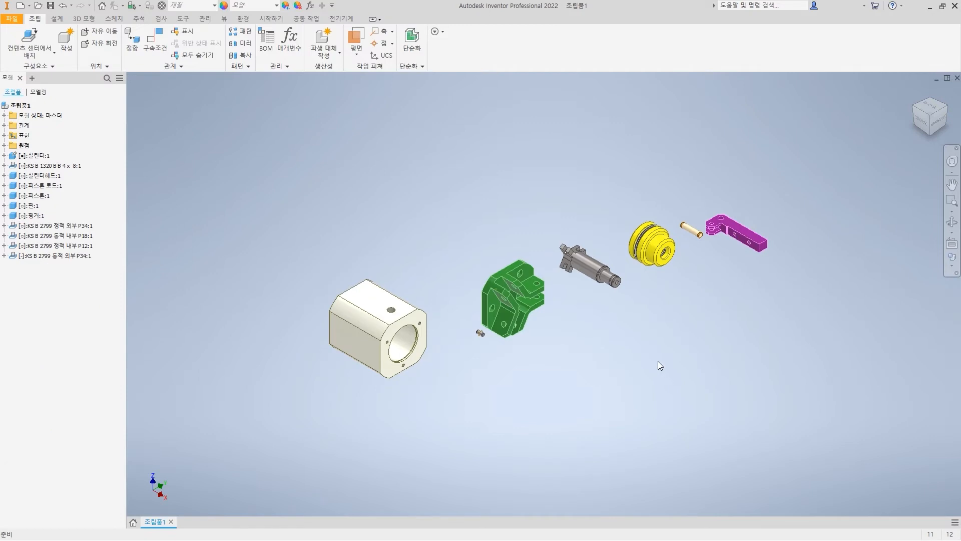
pyautogui.moveTo(607, 279)
pyautogui.mouseDown()
pyautogui.moveTo(573, 308)
pyautogui.moveTo(514, 296)
pyautogui.moveTo(522, 311)
pyautogui.mouseUp()
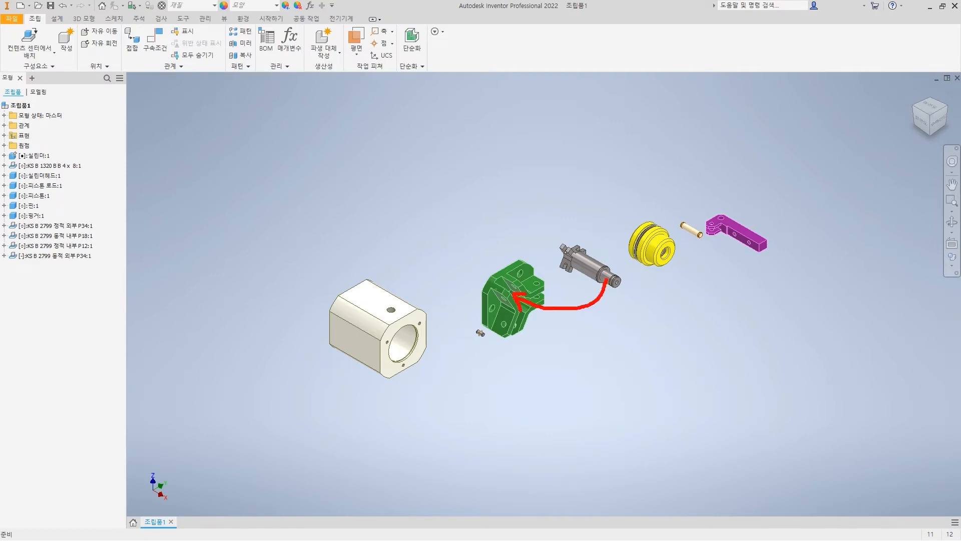
pyautogui.press('Escape')
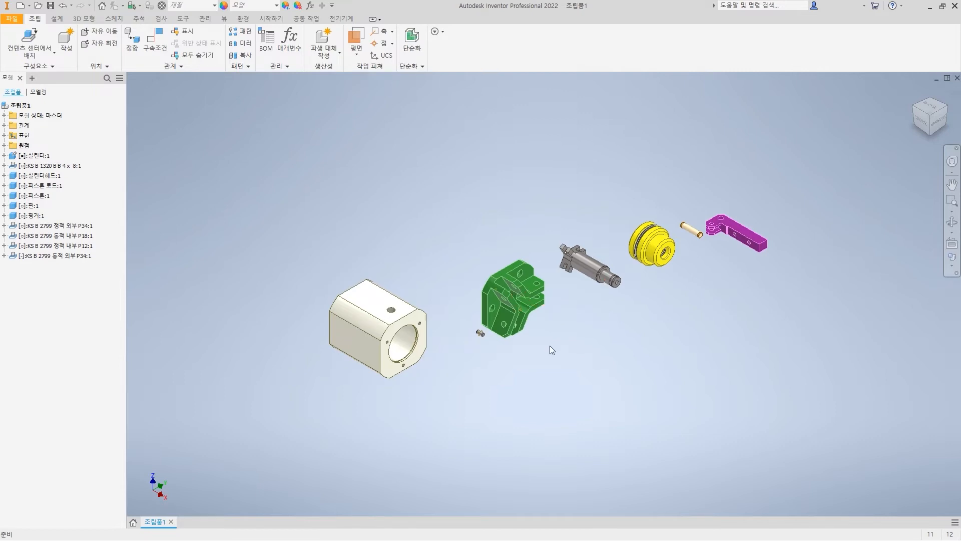
# Mate the gray piston rod's axis to the green cylinder head's bore axis at 0 mm offset, using the opposed direction
pyautogui.click(159, 40)
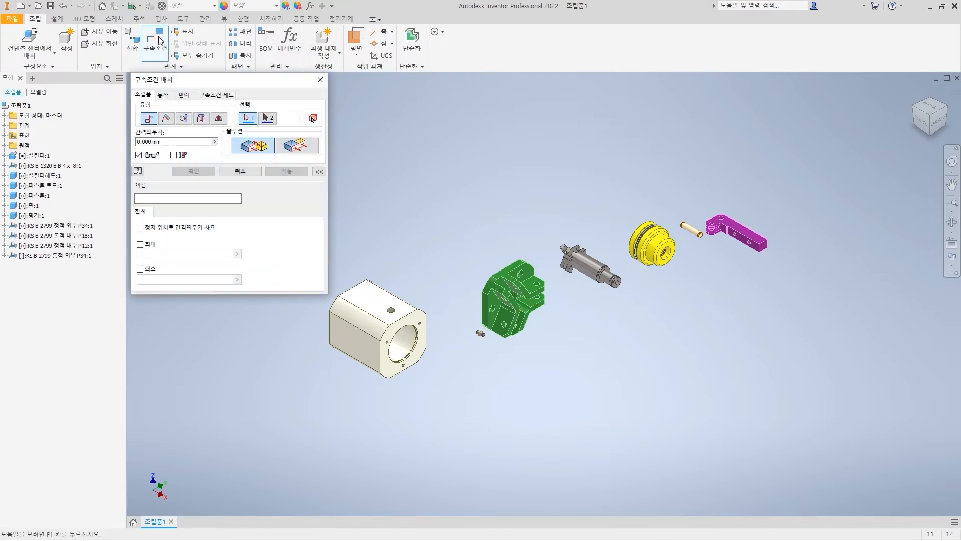
pyautogui.click(585, 265)
pyautogui.scroll(5, 516, 301)
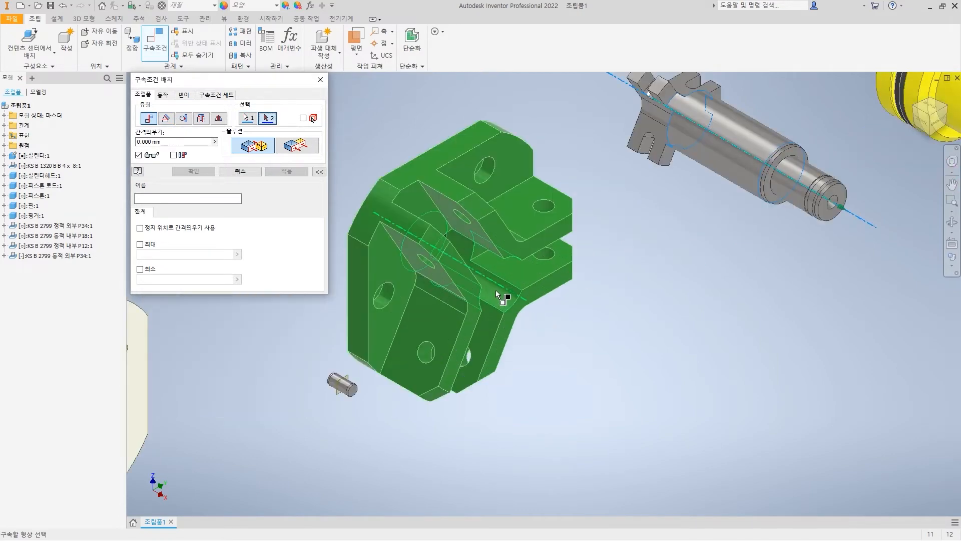
pyautogui.click(496, 290)
pyautogui.scroll(-3, 497, 290)
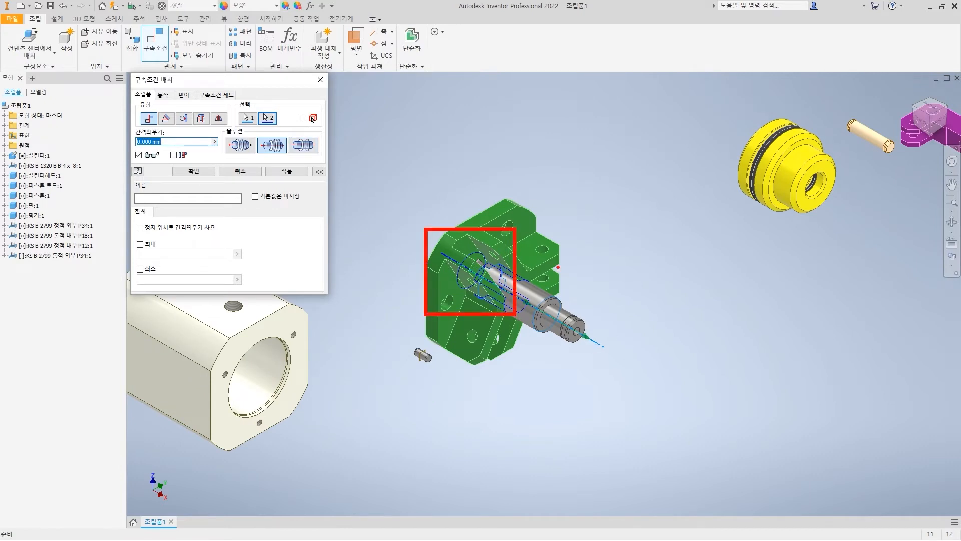
pyautogui.moveTo(472, 234)
pyautogui.mouseDown()
pyautogui.moveTo(632, 208)
pyautogui.moveTo(626, 353)
pyautogui.moveTo(634, 378)
pyautogui.moveTo(637, 342)
pyautogui.mouseUp()
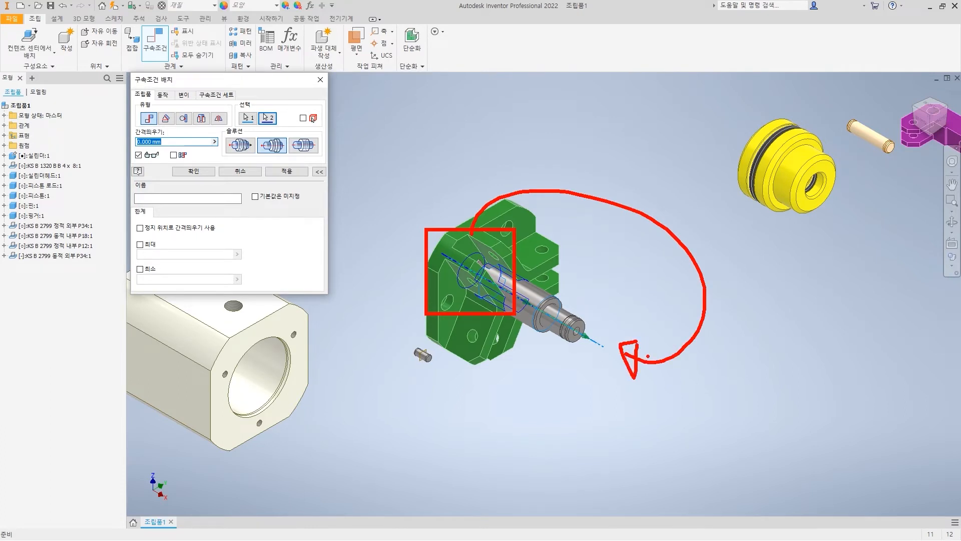
pyautogui.press('Escape')
pyautogui.click(241, 145)
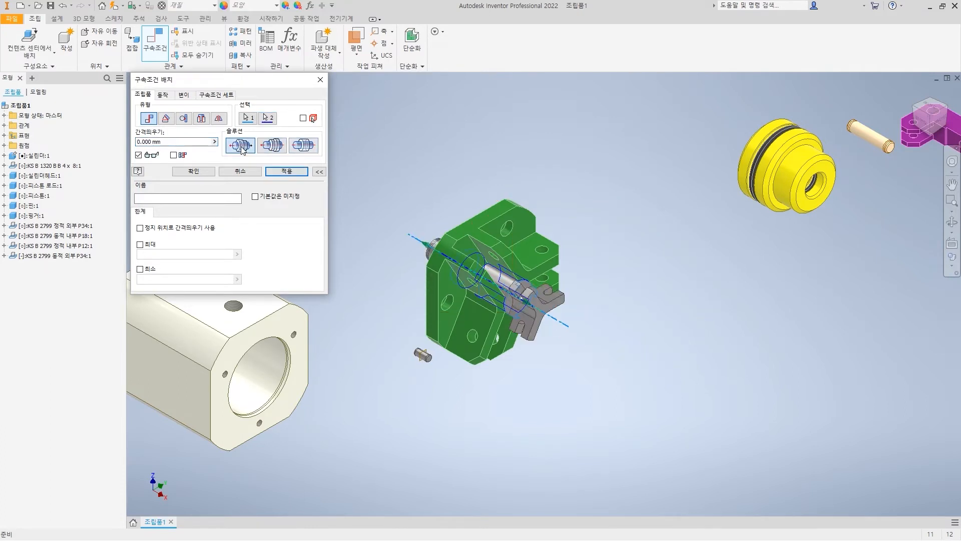
pyautogui.click(195, 171)
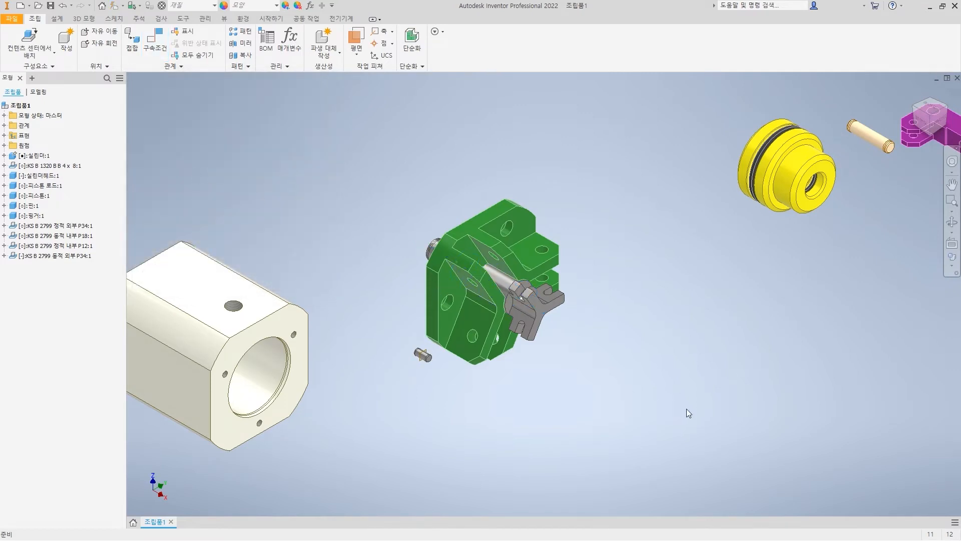
pyautogui.moveTo(788, 360); pyautogui.dragTo(627, 416, button='middle')
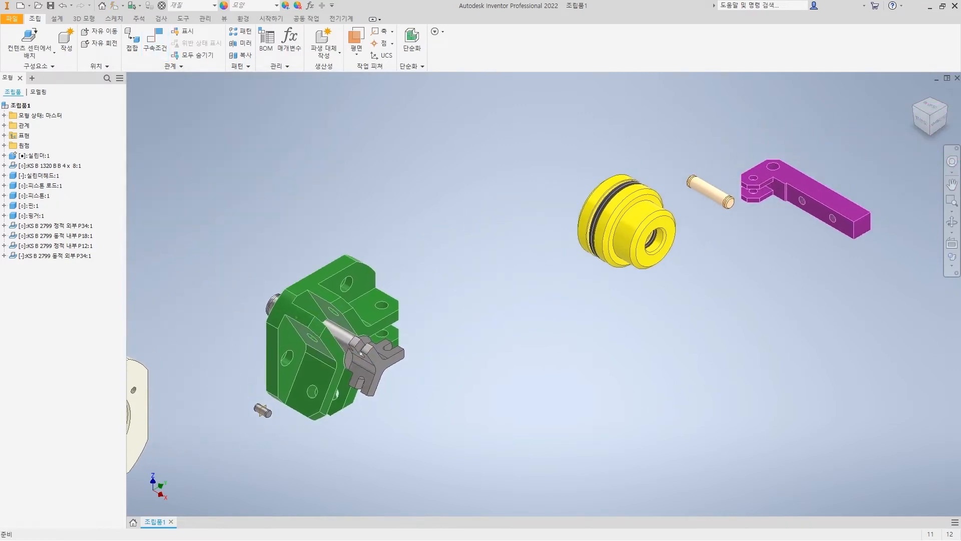
pyautogui.moveTo(682, 134); pyautogui.dragTo(877, 269)
pyautogui.moveTo(767, 273)
pyautogui.mouseDown()
pyautogui.moveTo(461, 344)
pyautogui.moveTo(405, 331)
pyautogui.moveTo(428, 327)
pyautogui.mouseUp()
pyautogui.moveTo(390, 381)
pyautogui.mouseDown()
pyautogui.moveTo(382, 374)
pyautogui.moveTo(423, 409)
pyautogui.mouseUp()
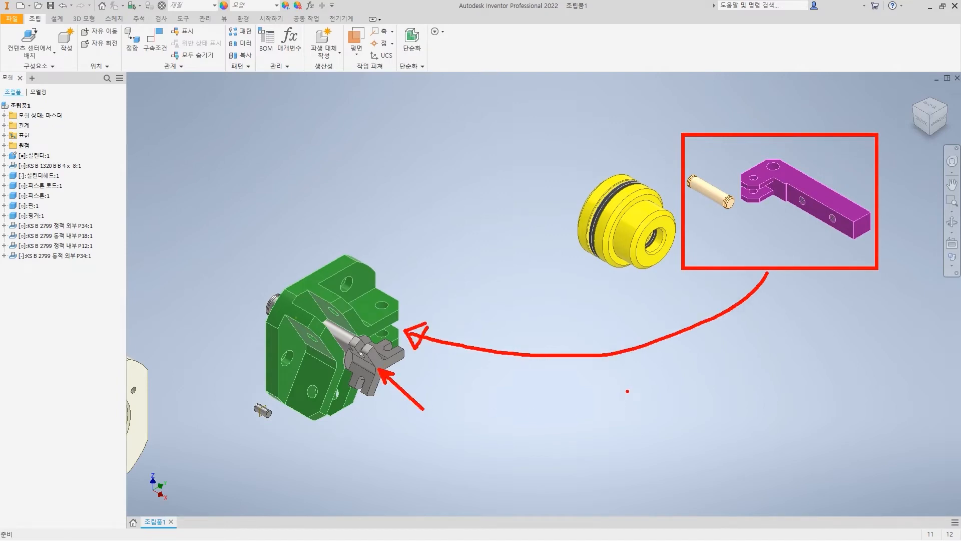
pyautogui.press('Escape')
pyautogui.scroll(5, 649, 285)
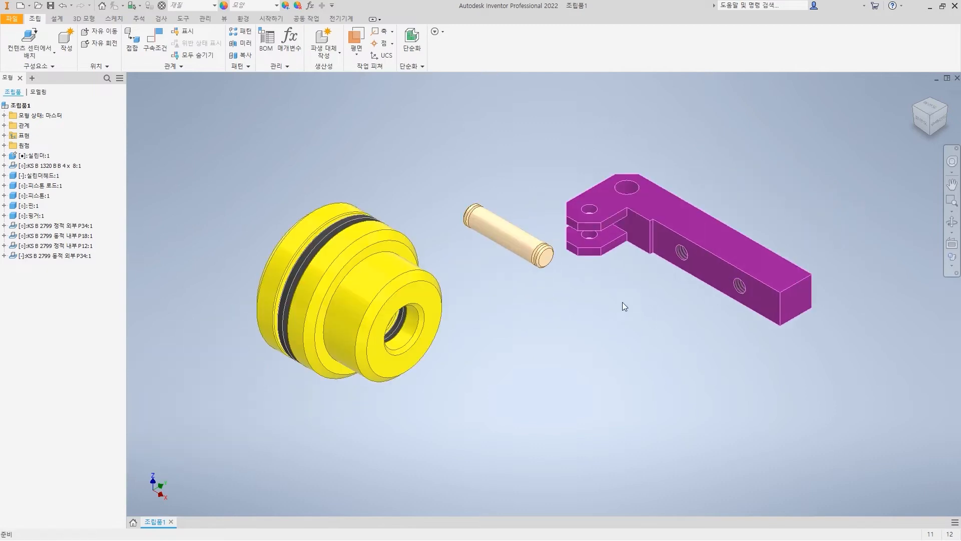
pyautogui.moveTo(598, 333); pyautogui.dragTo(590, 327, button='middle')
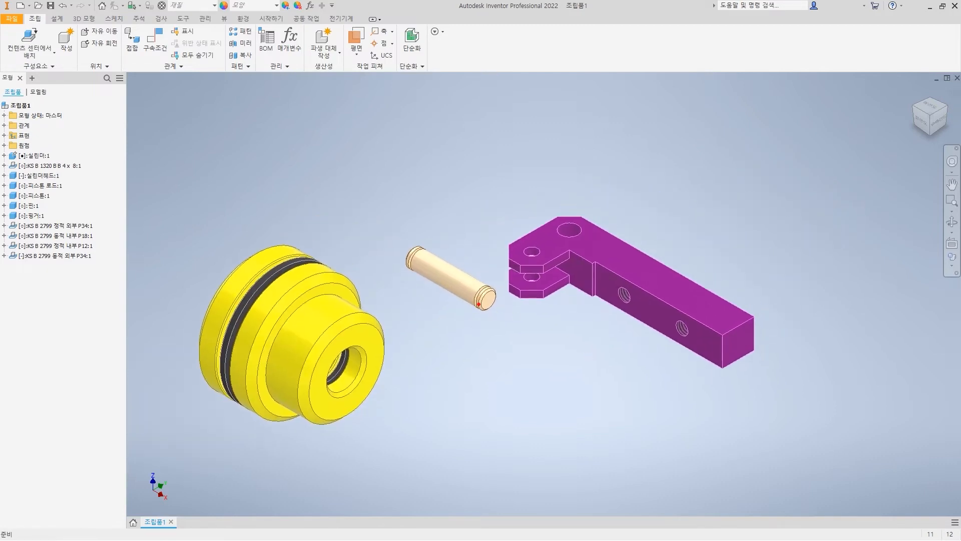
pyautogui.keyDown('shift'); pyautogui.moveTo(406, 250); pyautogui.dragTo(489, 302); pyautogui.keyUp('shift')
pyautogui.keyDown('shift'); pyautogui.moveTo(568, 192); pyautogui.dragTo(567, 327); pyautogui.keyUp('shift')
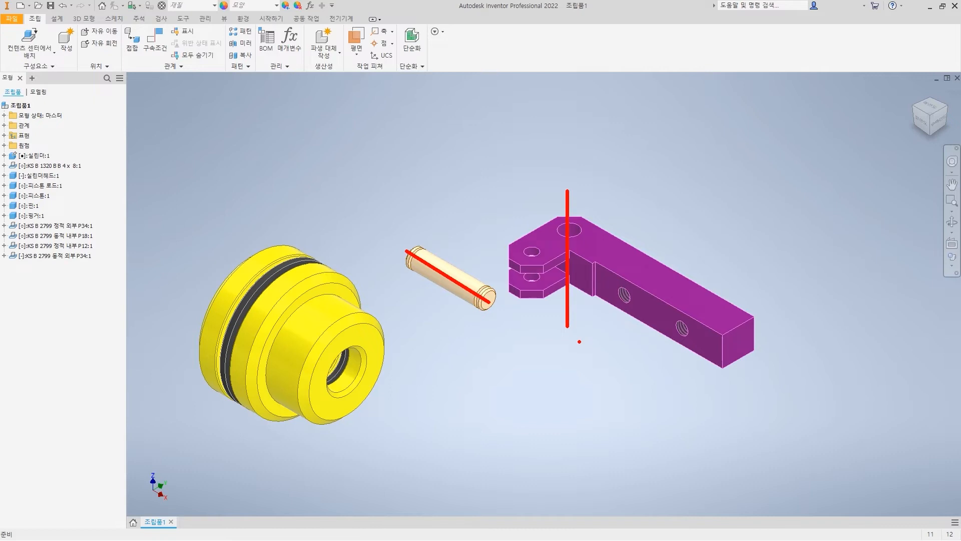
pyautogui.moveTo(453, 272); pyautogui.dragTo(450, 277)
pyautogui.press('e')
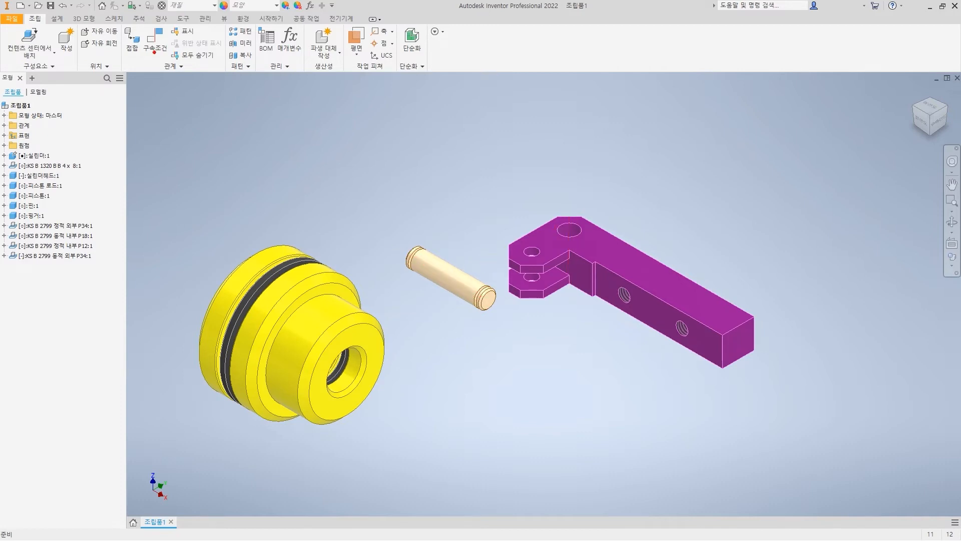
pyautogui.moveTo(139, 52); pyautogui.dragTo(195, 110)
pyautogui.press('Escape')
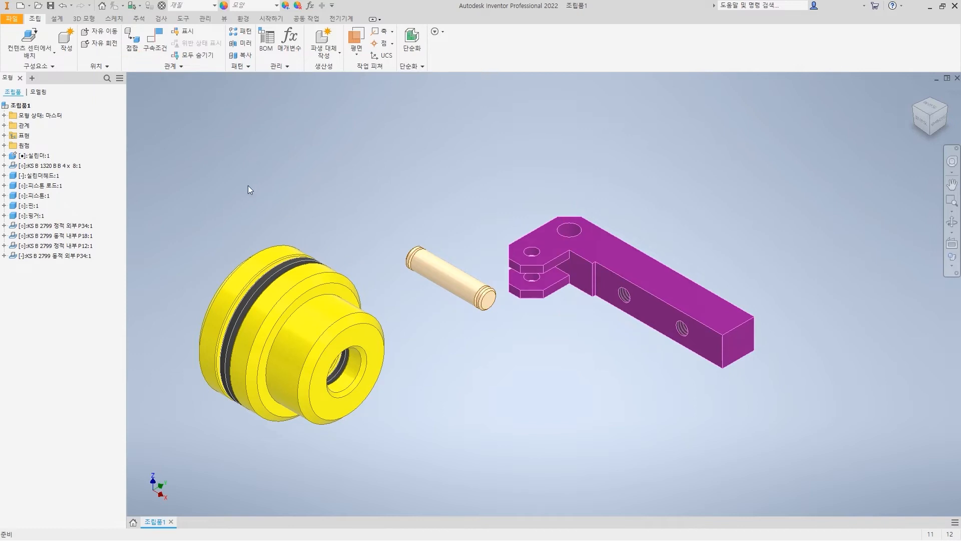
# Join the pin's midpoint to the middle of the purple finger's large pivot hole with a rotational joint at 0 mm gap
pyautogui.click(134, 48)
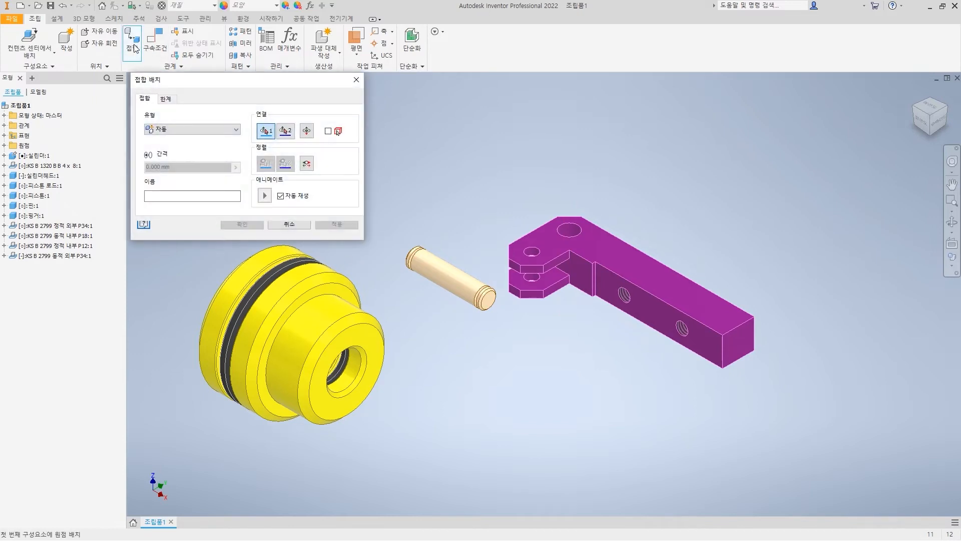
pyautogui.click(185, 130)
pyautogui.click(170, 147)
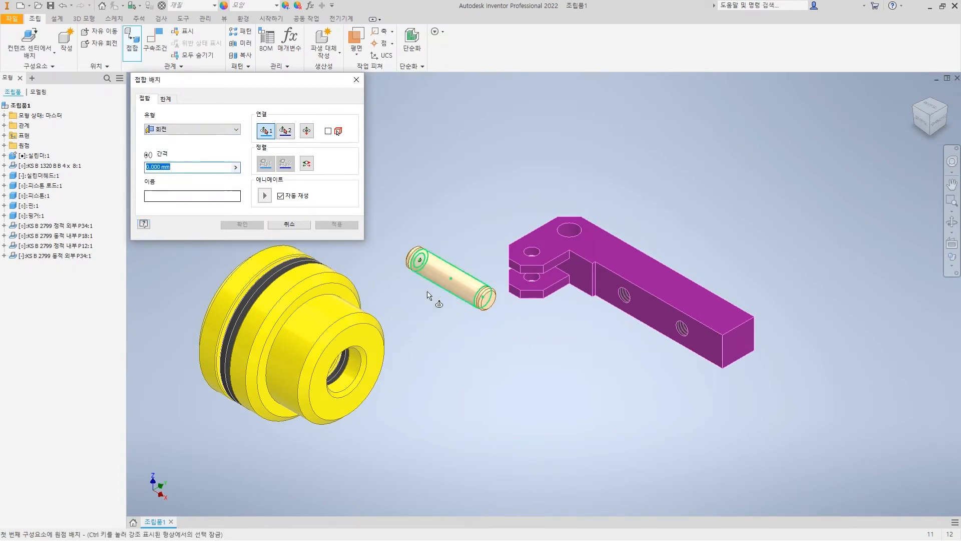
pyautogui.scroll(3, 435, 298)
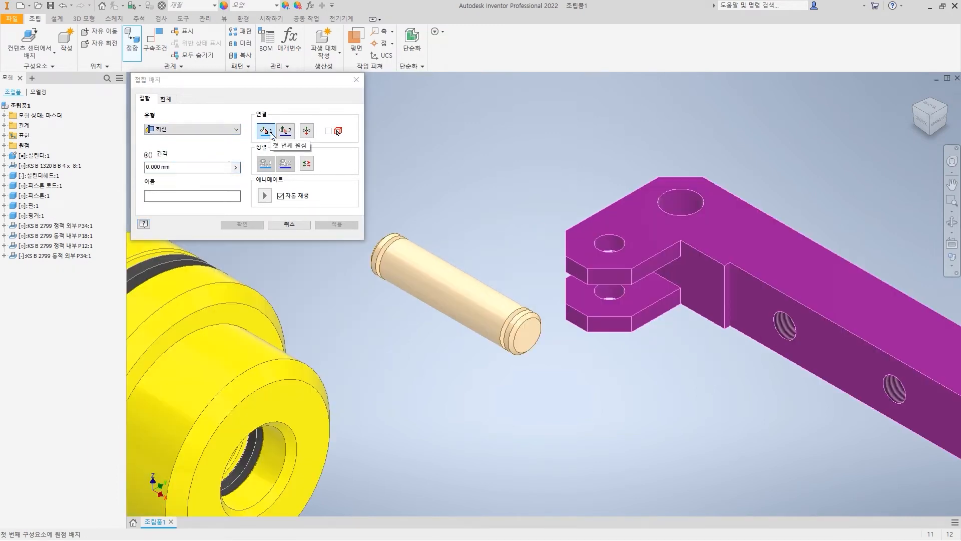
pyautogui.click(456, 295)
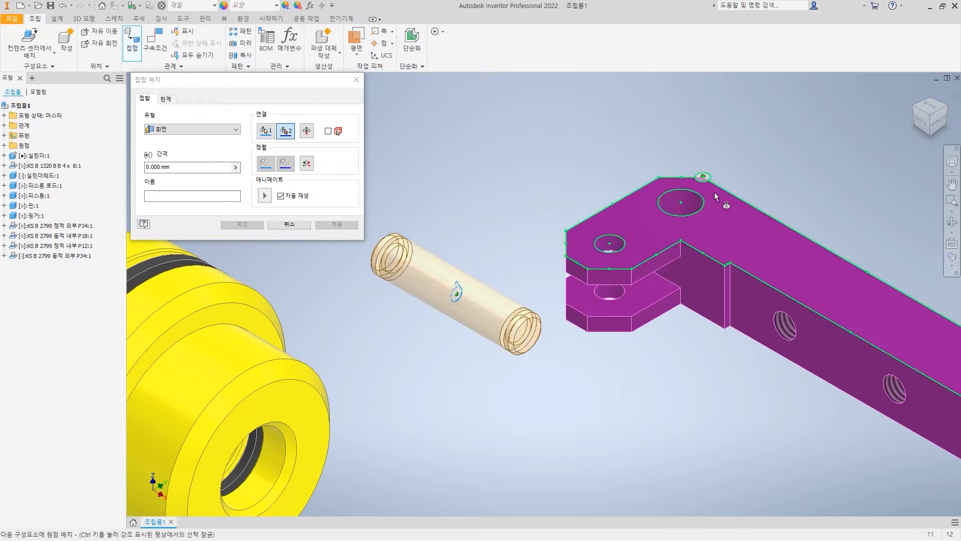
pyautogui.scroll(5, 696, 201)
pyautogui.scroll(-3, 697, 196)
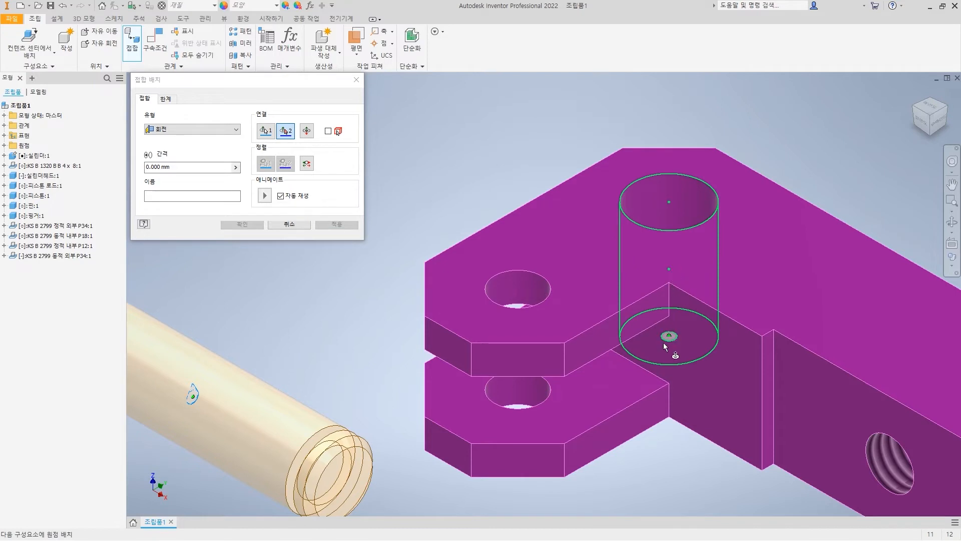
pyautogui.click(670, 271)
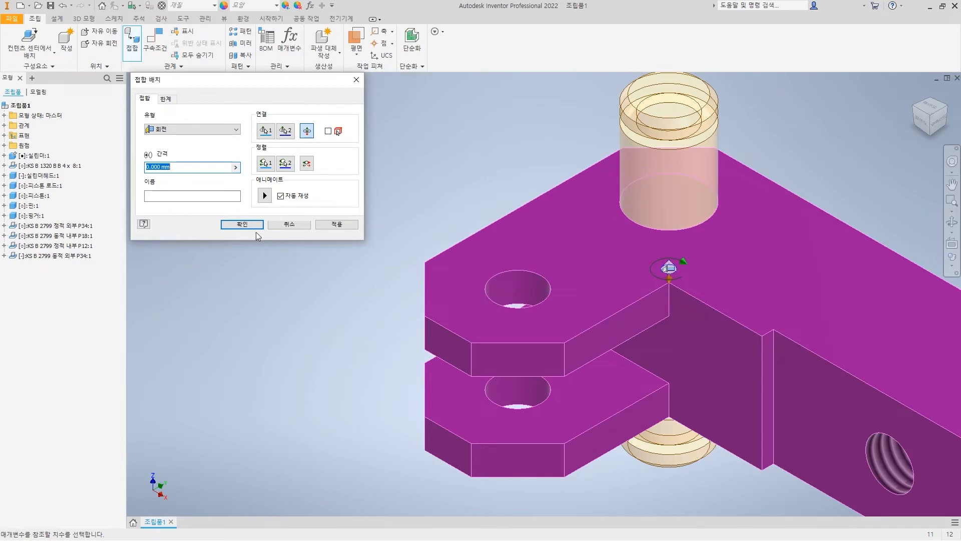
pyautogui.click(242, 225)
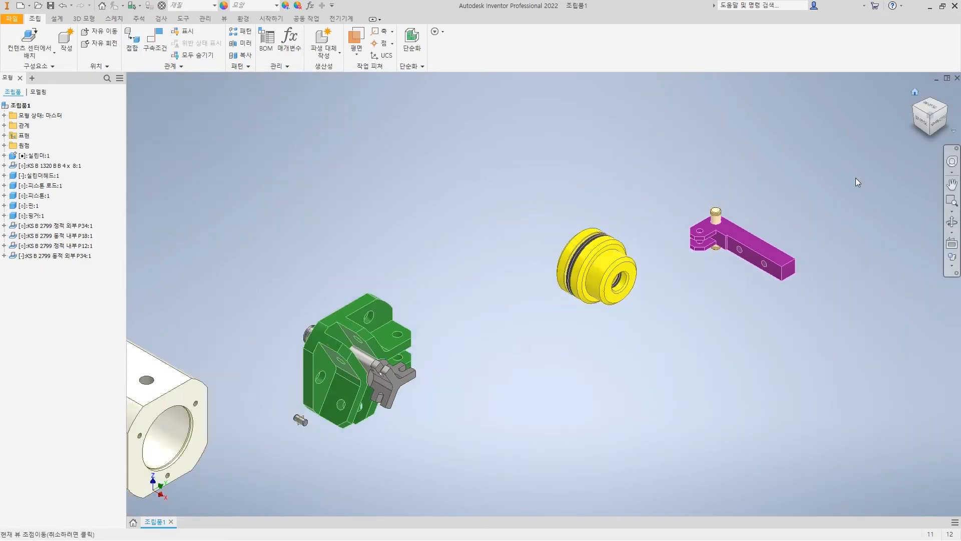
# Move the purple finger with its pin beside the green cylinder head's slotted lugs
pyautogui.moveTo(750, 265); pyautogui.dragTo(604, 304)
pyautogui.scroll(8, 578, 332)
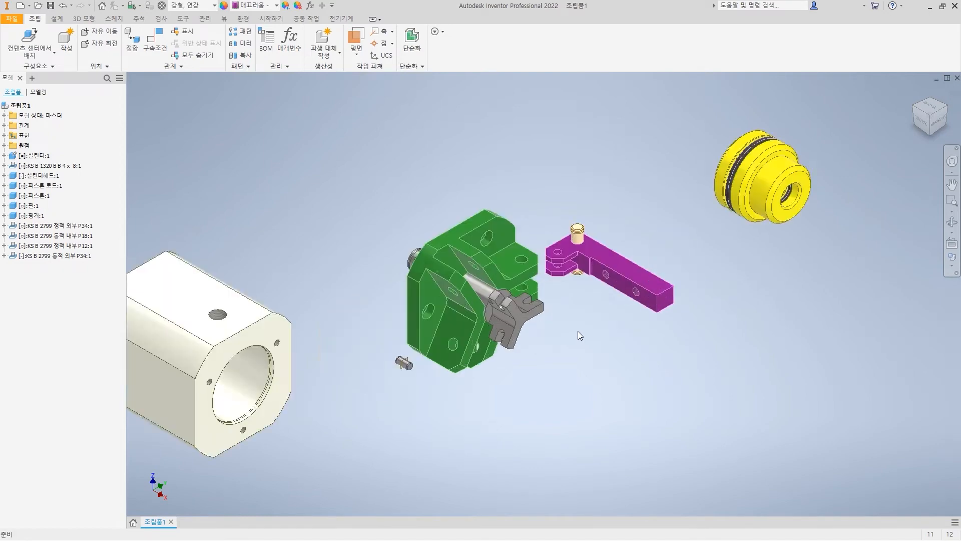
pyautogui.scroll(-4, 639, 371)
pyautogui.keyDown('shift'); pyautogui.moveTo(589, 368); pyautogui.dragTo(568, 371, button='middle'); pyautogui.keyUp('shift')
pyautogui.moveTo(685, 270); pyautogui.dragTo(776, 305)
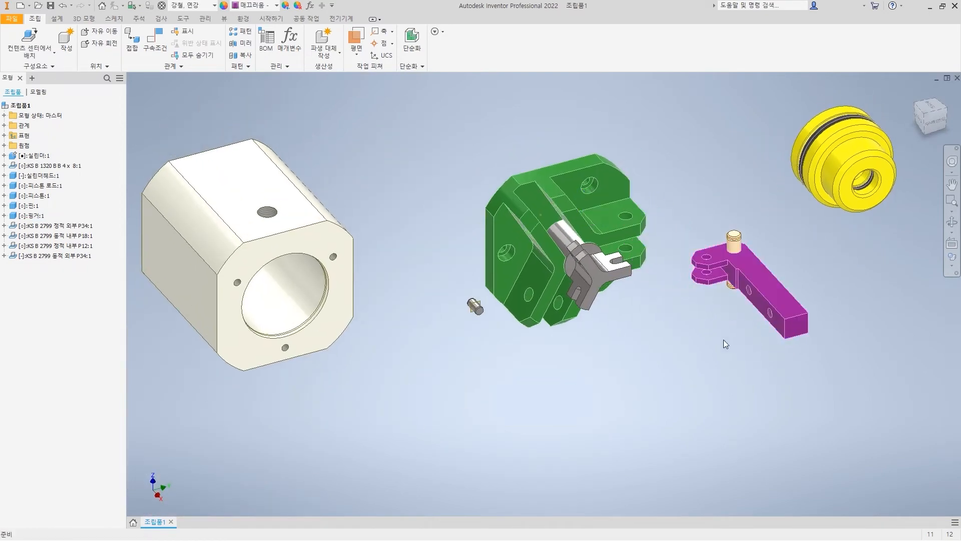
pyautogui.moveTo(622, 202); pyautogui.dragTo(624, 288)
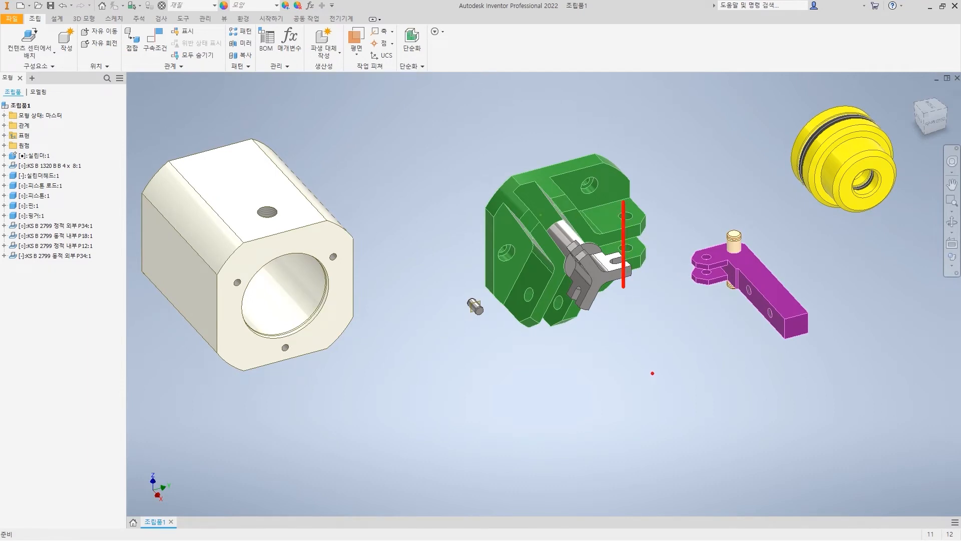
pyautogui.scroll(4, 653, 373)
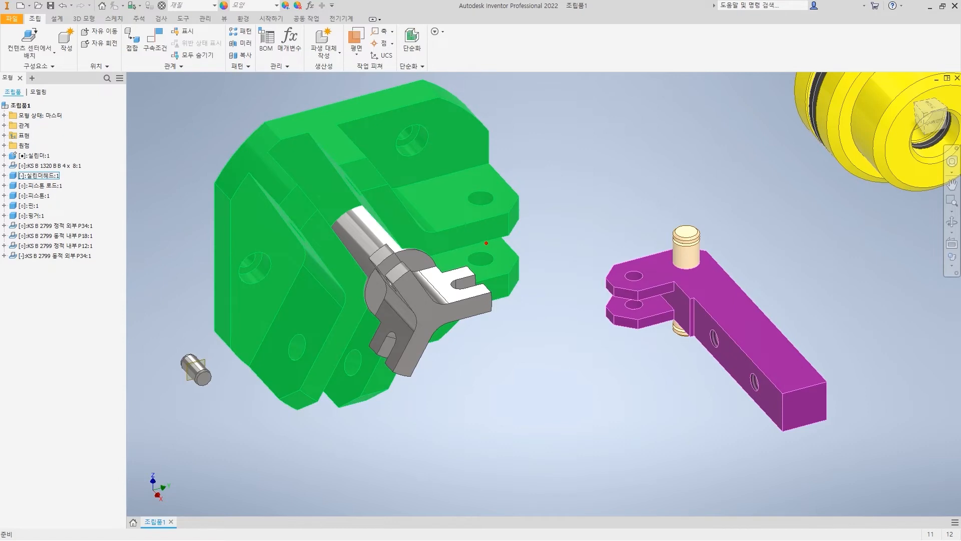
pyautogui.moveTo(486, 244); pyautogui.dragTo(468, 252)
pyautogui.press('Escape')
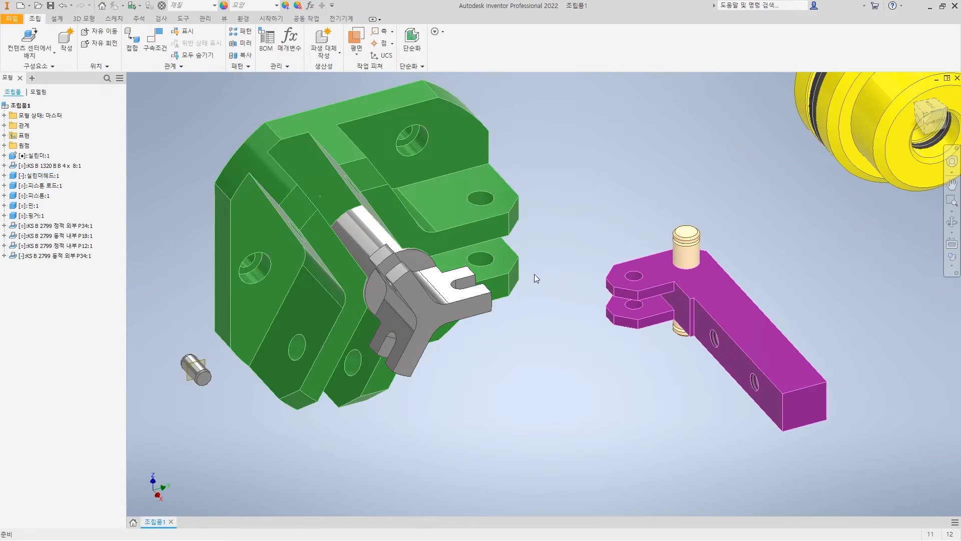
# Constrain the cylinder head's XY plane flush with the finger's XY plane at 0 mm offset
pyautogui.click(155, 44)
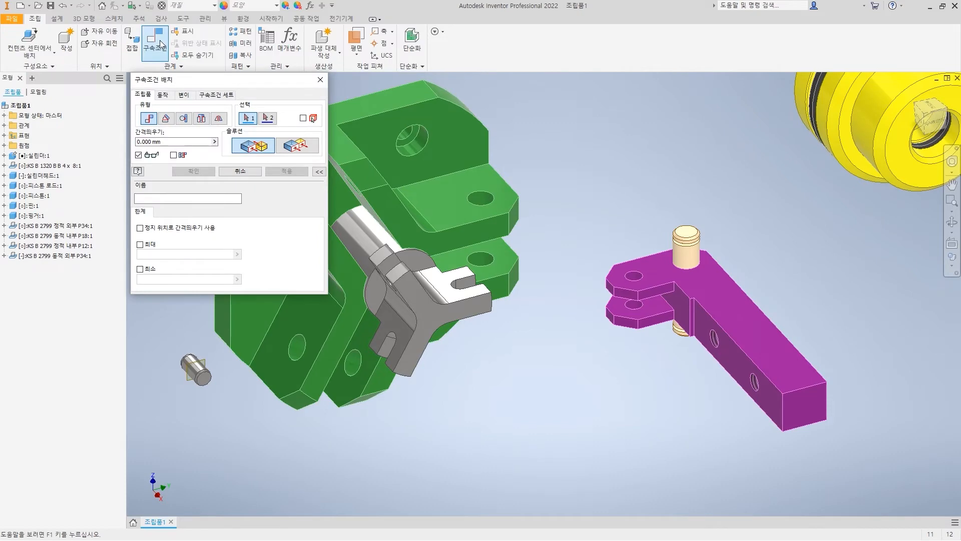
pyautogui.click(934, 123)
pyautogui.scroll(5, 619, 328)
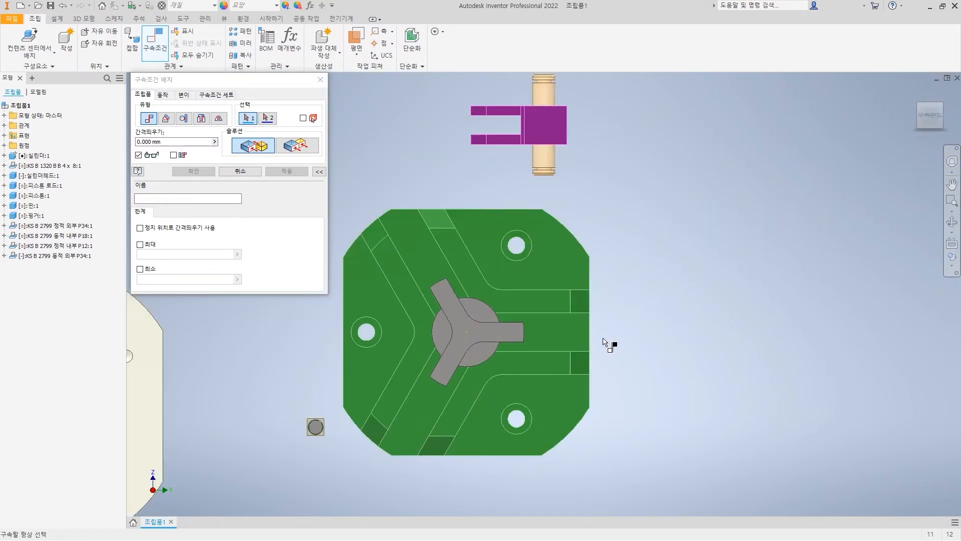
pyautogui.click(4, 215)
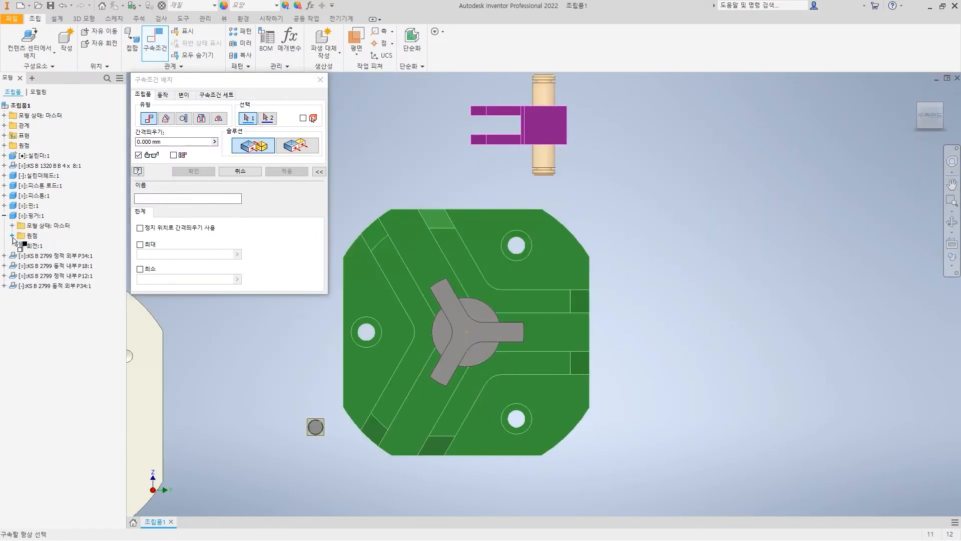
pyautogui.click(12, 235)
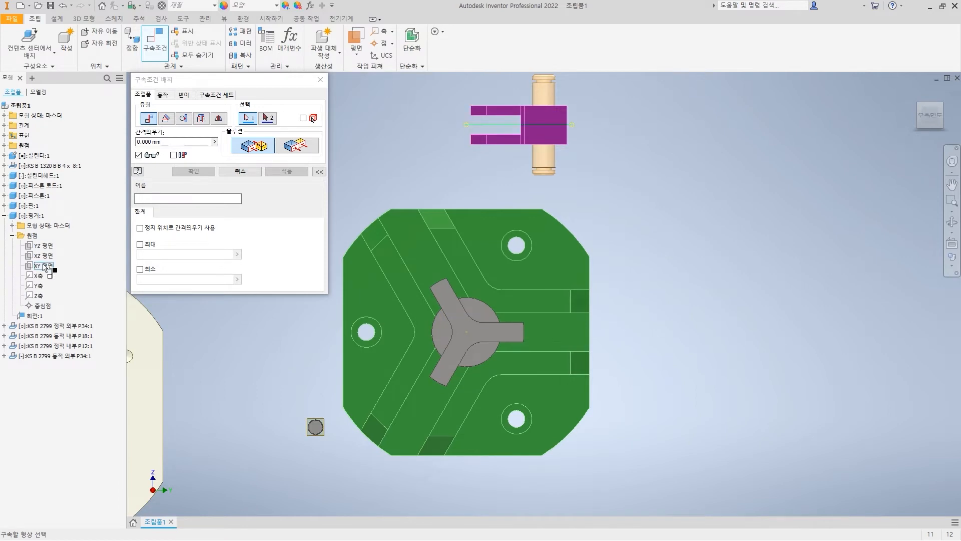
pyautogui.click(4, 175)
pyautogui.click(12, 196)
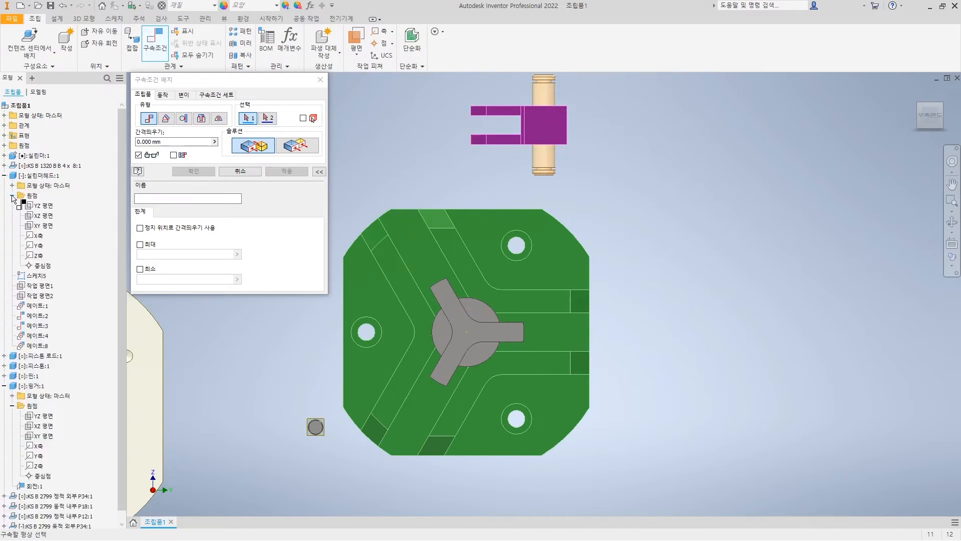
pyautogui.click(49, 226)
pyautogui.click(48, 437)
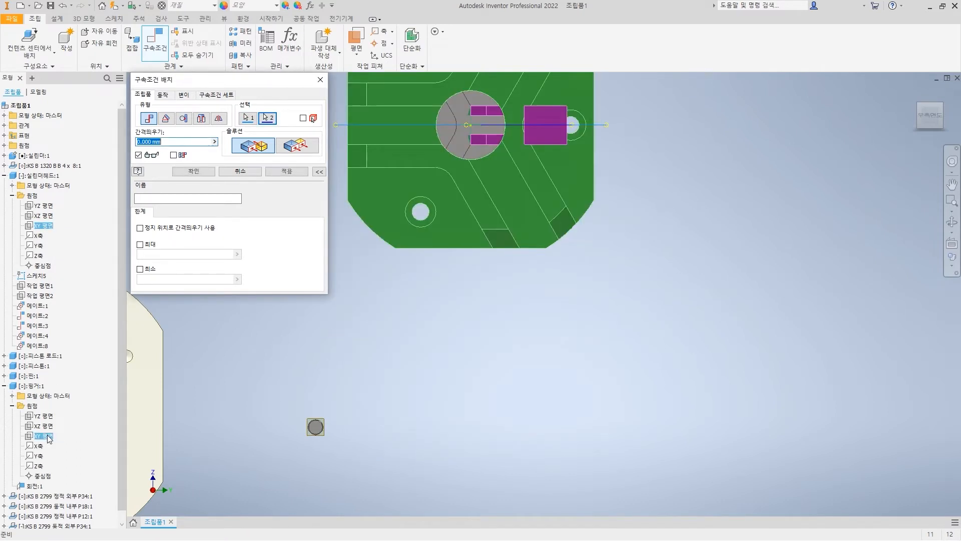
pyautogui.moveTo(641, 276); pyautogui.dragTo(678, 381, button='middle')
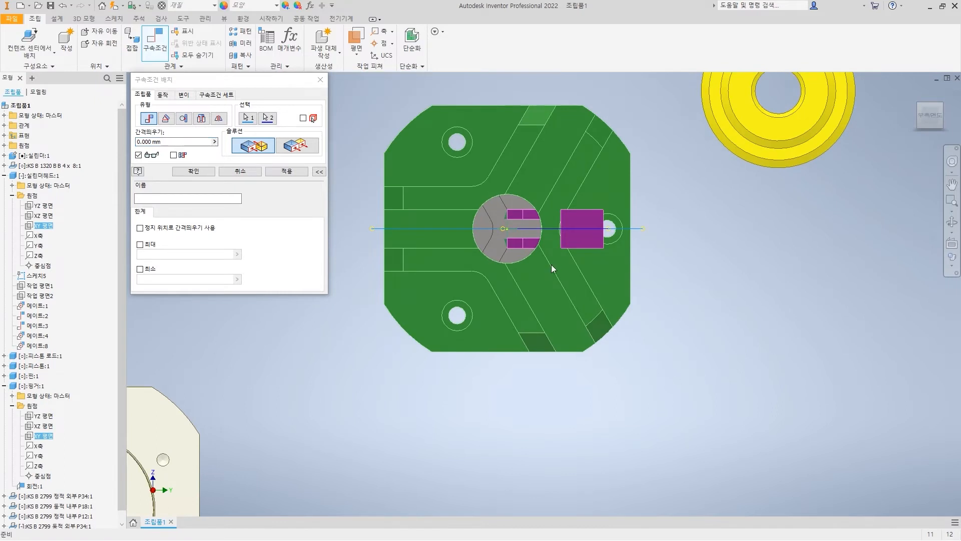
pyautogui.click(297, 145)
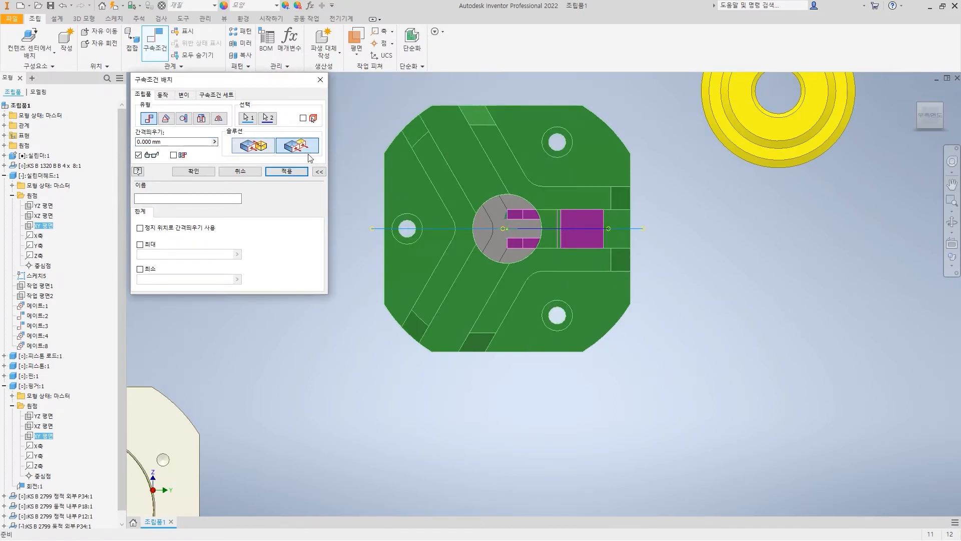
pyautogui.click(288, 175)
# Mate the finger pin's axis to the cylinder head's lug hole axis at 0 mm offset, undirected, and finish constraining
pyautogui.keyDown('shift'); pyautogui.moveTo(609, 273); pyautogui.dragTo(623, 255, button='middle'); pyautogui.keyUp('shift')
pyautogui.moveTo(632, 355); pyautogui.dragTo(776, 369)
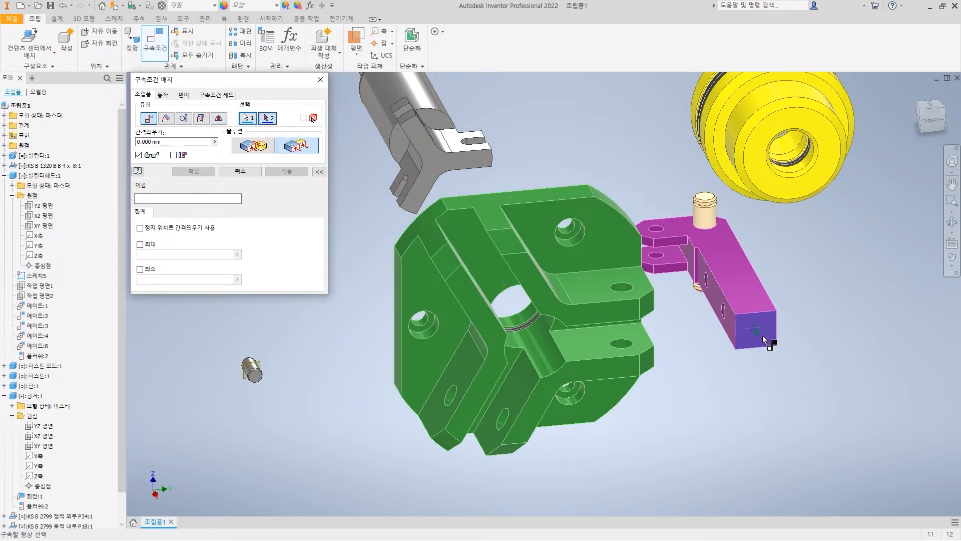
pyautogui.click(253, 121)
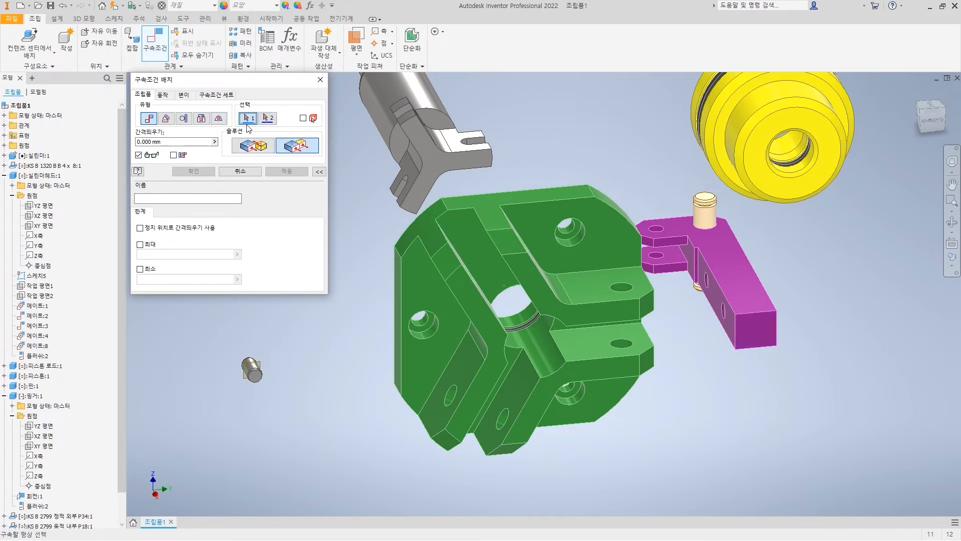
pyautogui.scroll(5, 711, 216)
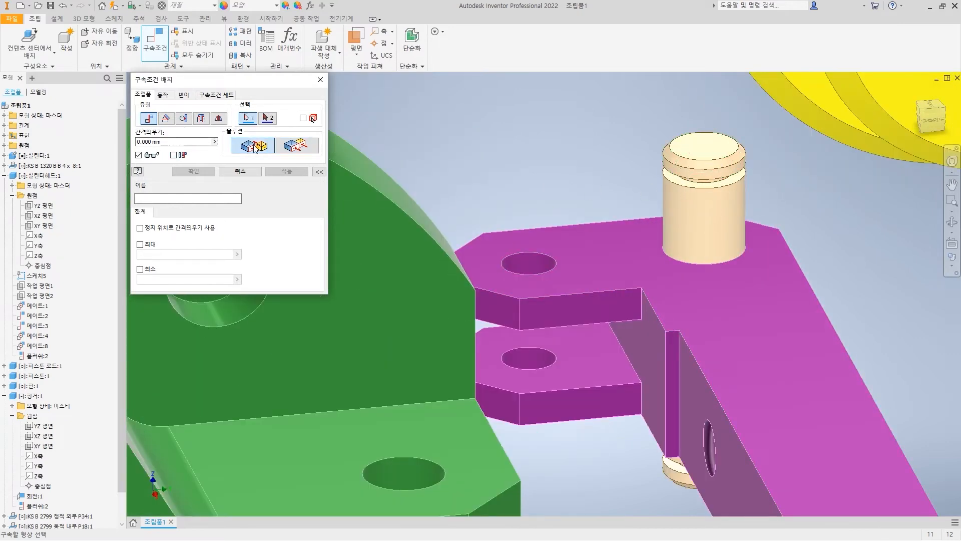
pyautogui.click(704, 226)
pyautogui.scroll(-5, 575, 307)
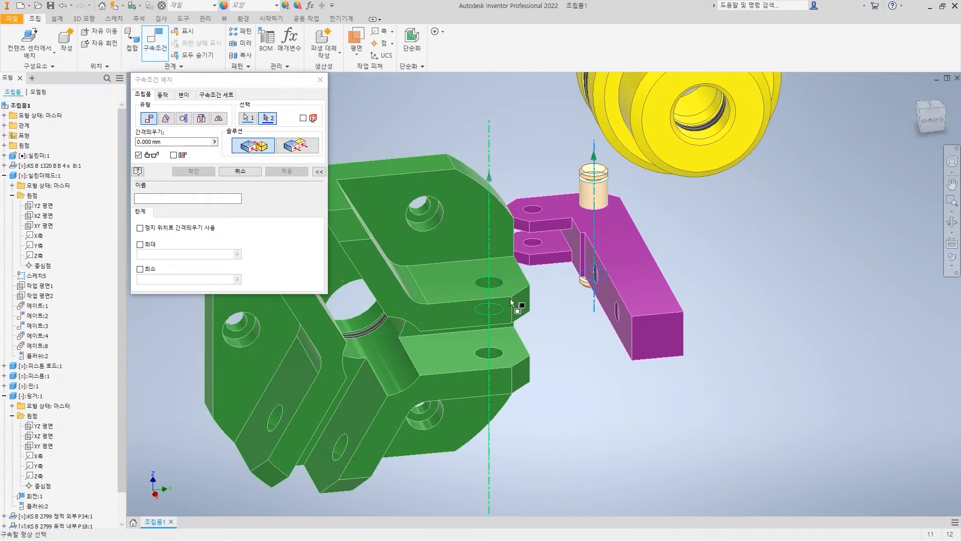
pyautogui.click(510, 300)
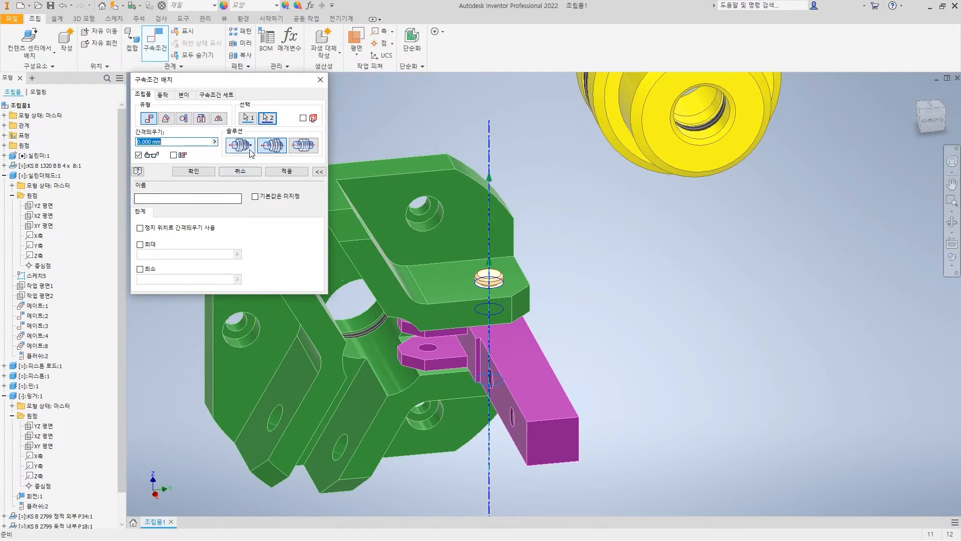
pyautogui.click(304, 145)
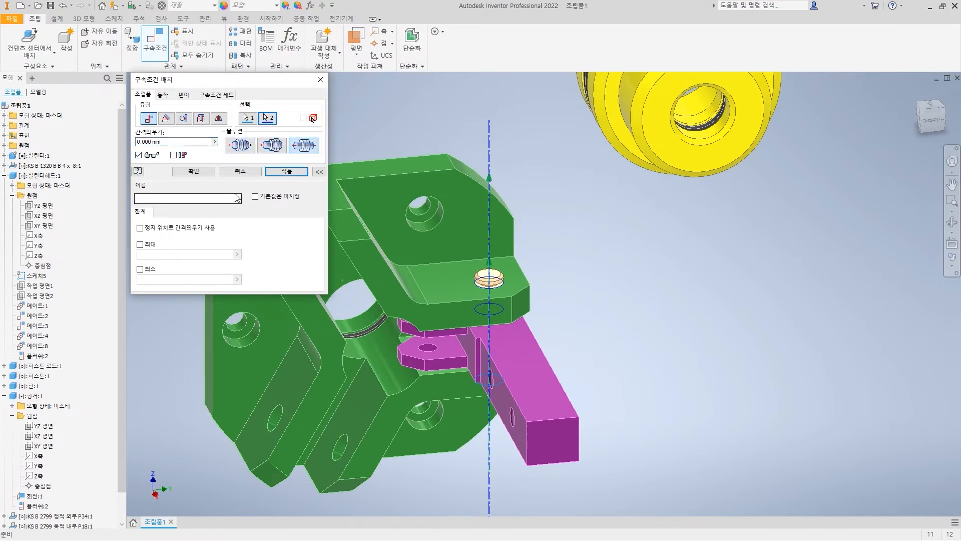
pyautogui.click(193, 171)
pyautogui.scroll(-2, 671, 389)
pyautogui.moveTo(653, 380); pyautogui.dragTo(650, 341, button='middle')
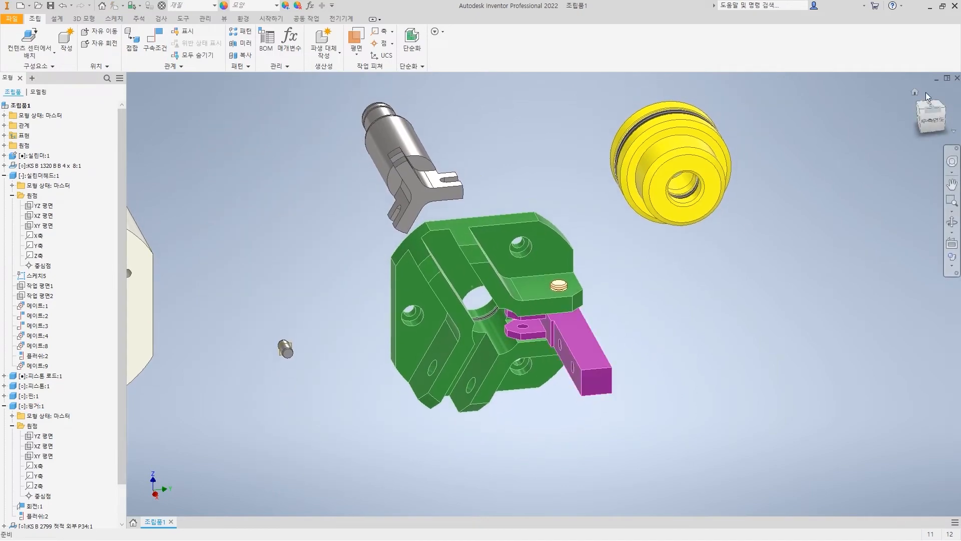
pyautogui.click(913, 93)
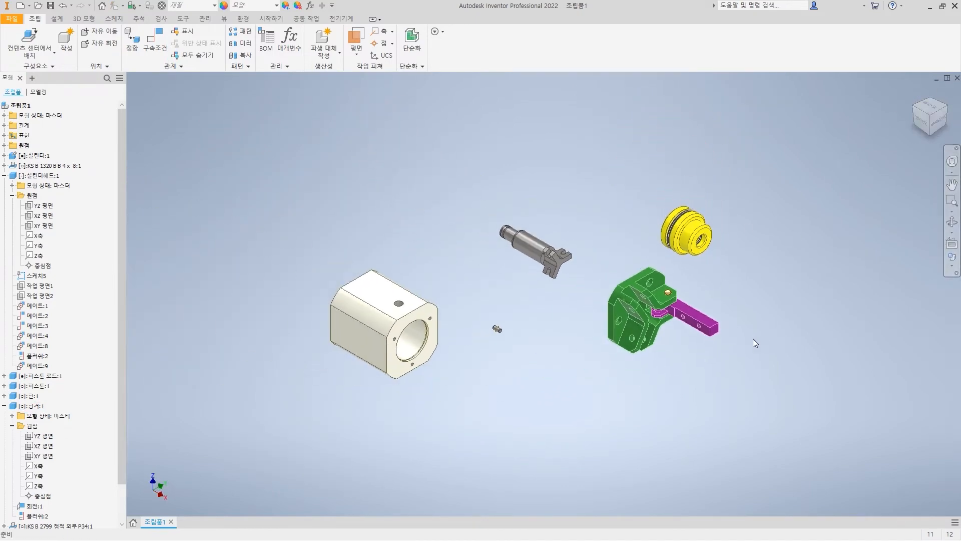
# Move the green cylinder head together with its purple finger and the piston rod closer to the cylinder
pyautogui.moveTo(643, 338); pyautogui.dragTo(552, 290)
pyautogui.click(553, 290)
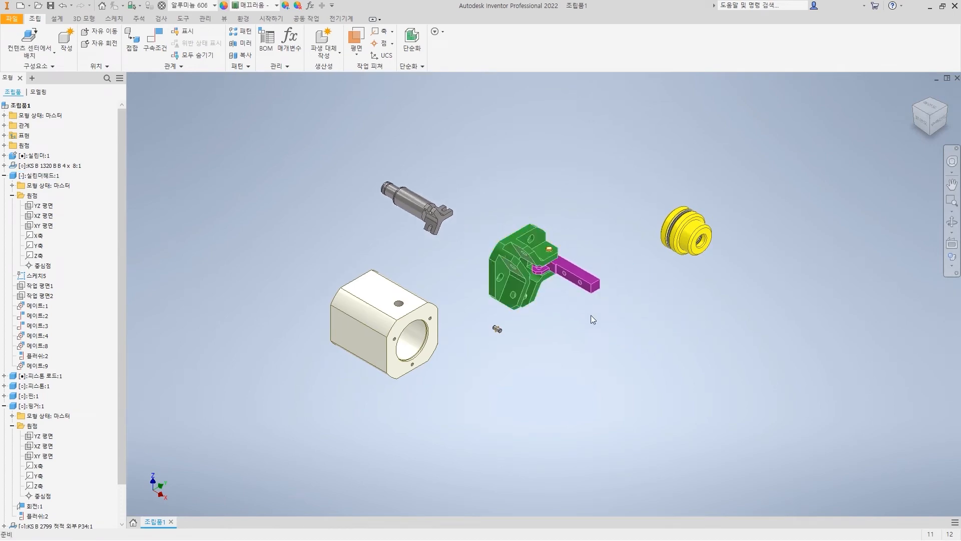
pyautogui.scroll(5, 525, 256)
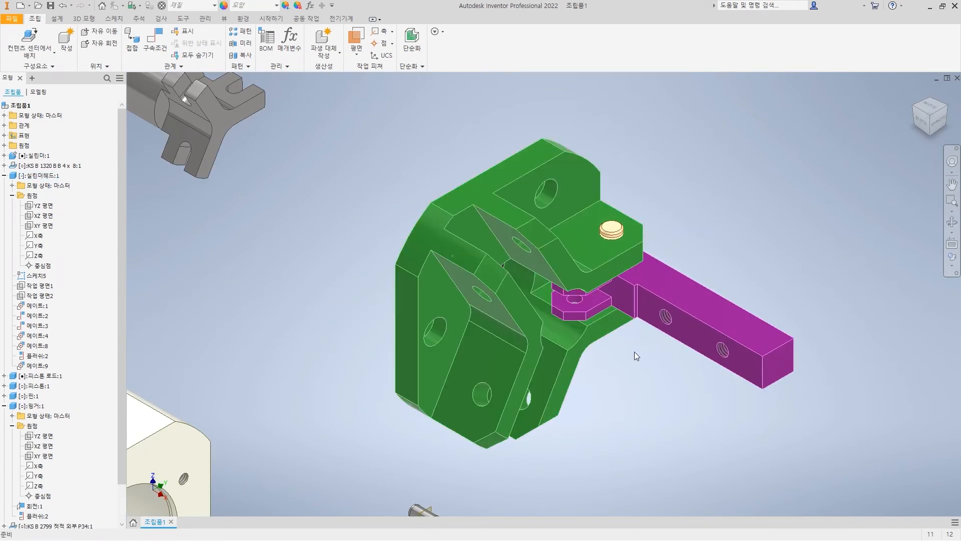
pyautogui.scroll(-2, 635, 350)
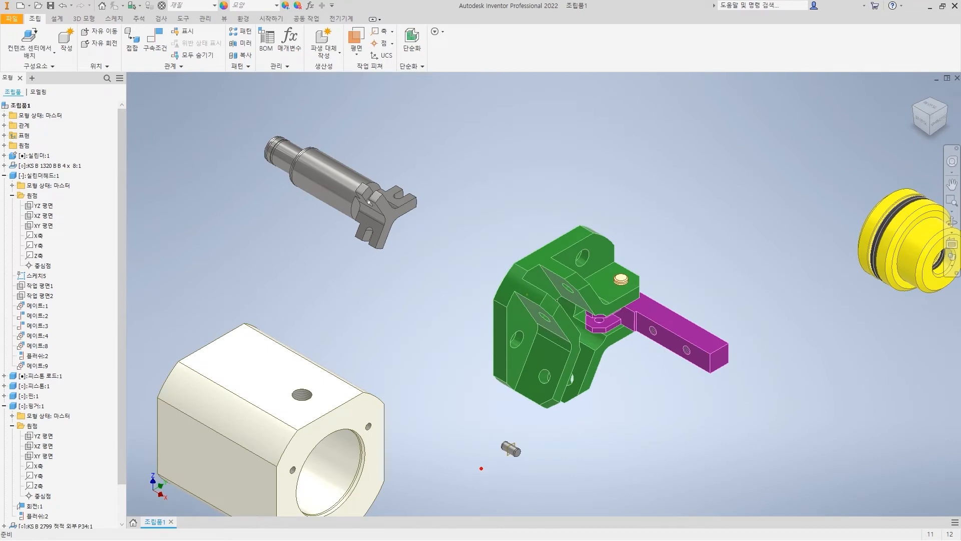
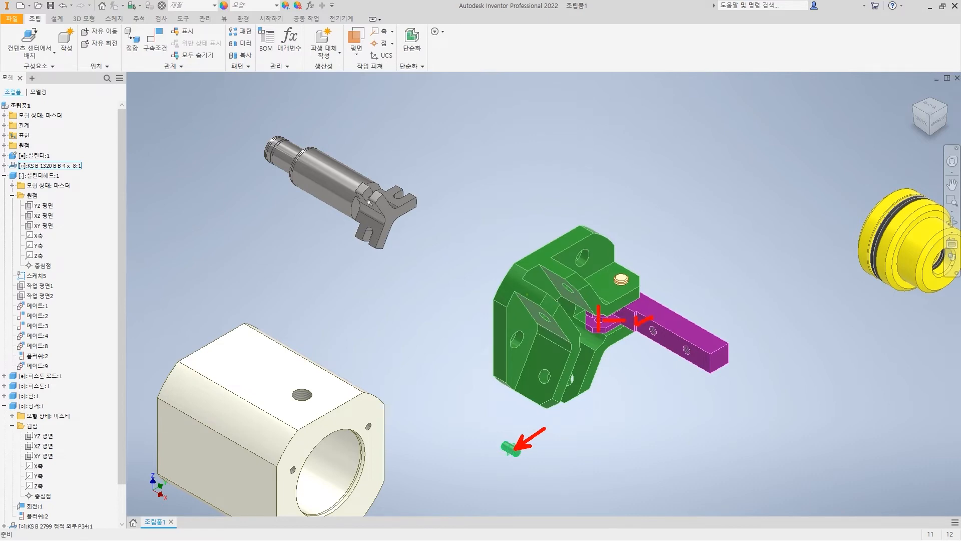
# Isolate the purple finger, the loose KS B 1320 B B 4 x 8 pin and the piston rod
pyautogui.press('Escape')
pyautogui.scroll(-3, 635, 431)
pyautogui.moveTo(635, 431)
pyautogui.keyDown('shift'); pyautogui.mouseDown(button='middle')
pyautogui.moveTo(635, 401)
pyautogui.moveTo(625, 415)
pyautogui.moveTo(627, 358)
pyautogui.moveTo(634, 375)
pyautogui.mouseUp(button='middle'); pyautogui.keyUp('shift')
pyautogui.scroll(5, 617, 361)
pyautogui.scroll(-2, 650, 398)
pyautogui.scroll(-2, 636, 378)
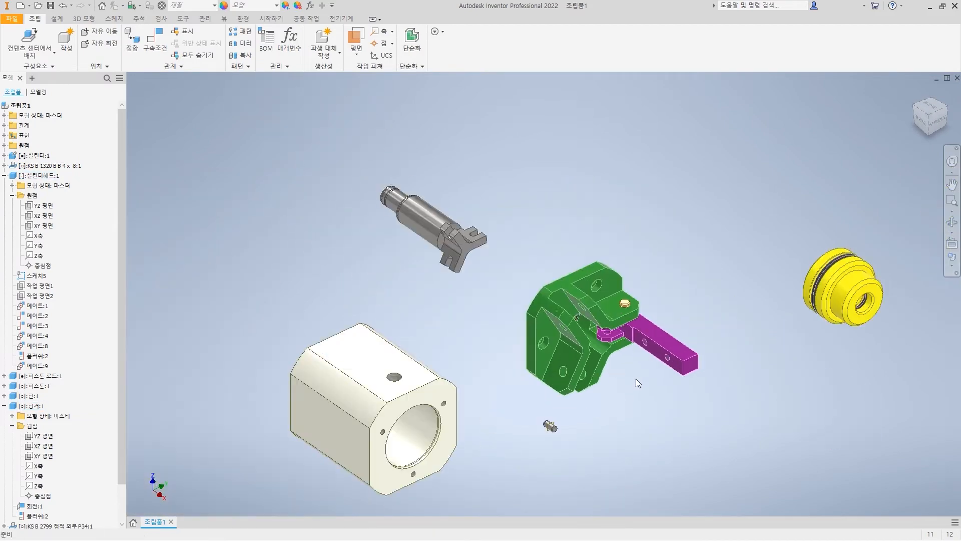
pyautogui.click(662, 344)
pyautogui.keyDown('ctrl'); pyautogui.click(556, 430); pyautogui.keyUp('ctrl')
pyautogui.keyDown('ctrl'); pyautogui.click(424, 218); pyautogui.keyUp('ctrl')
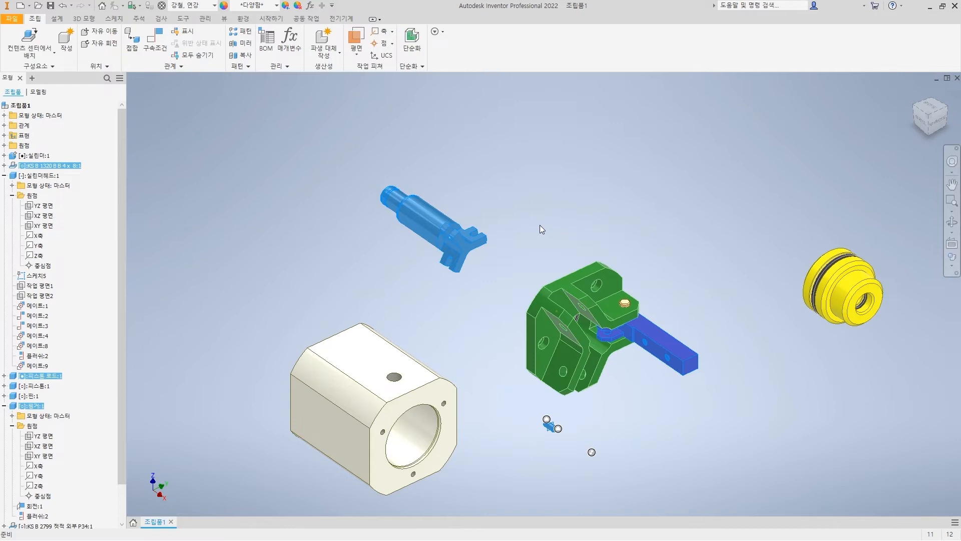
pyautogui.rightClick(603, 188)
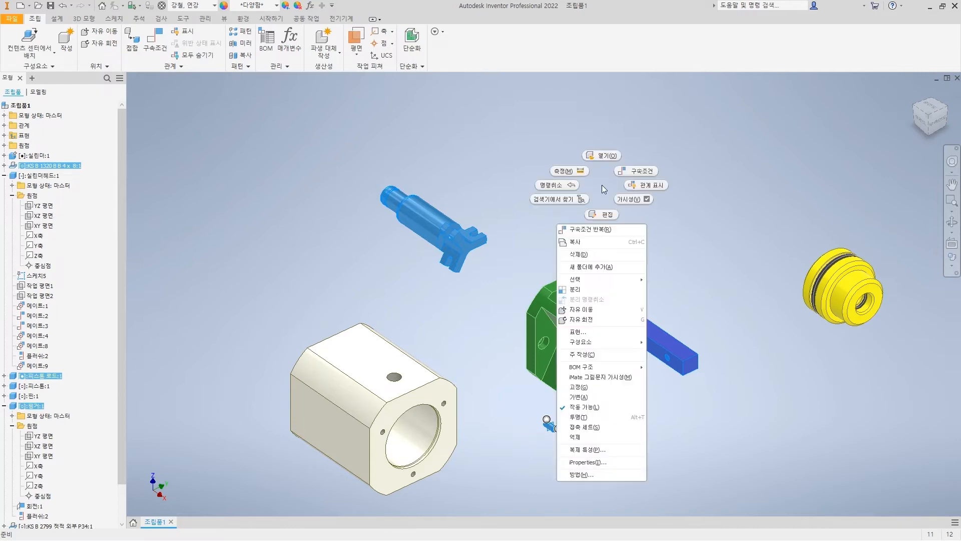
pyautogui.click(580, 290)
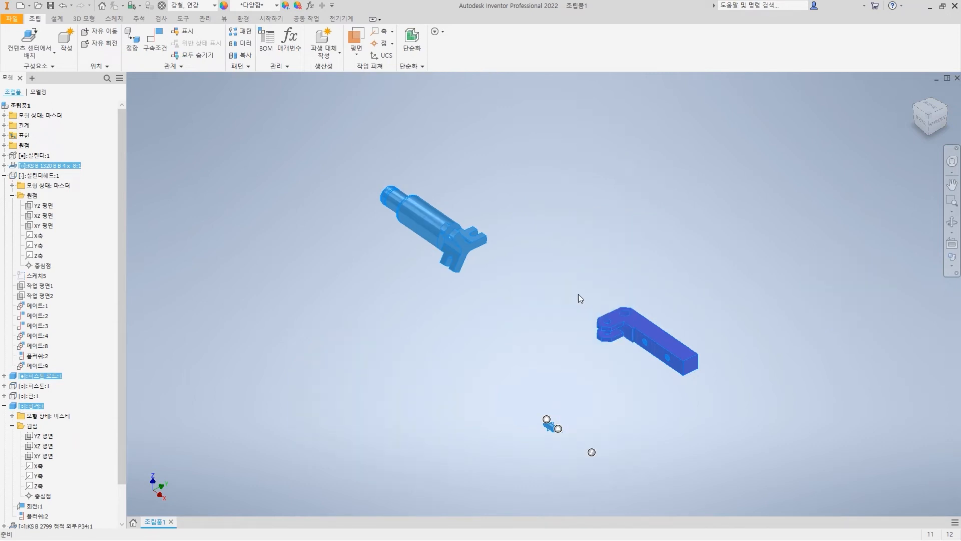
pyautogui.press('Escape')
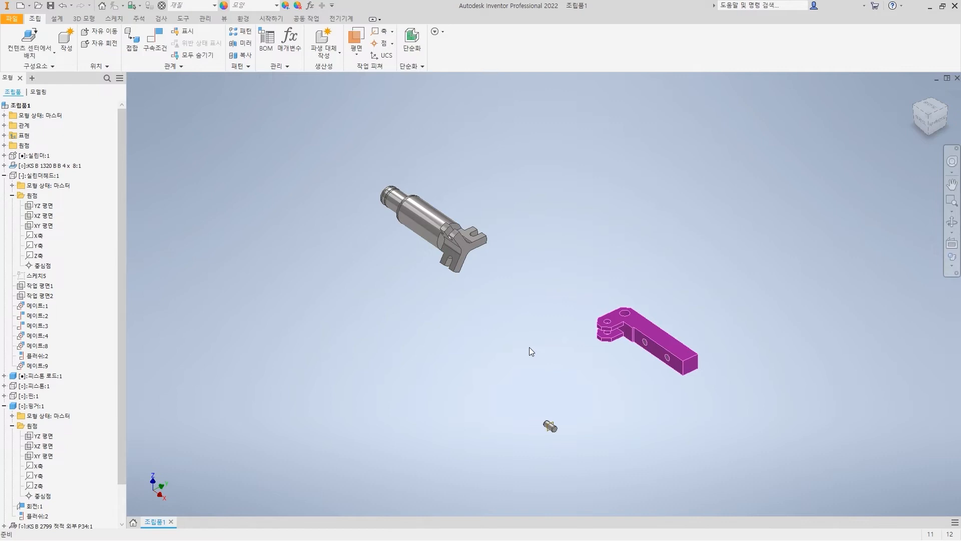
# Mate the loose pin's axis to the axis of the small hole in the finger's forked end at 0 mm offset
pyautogui.click(158, 44)
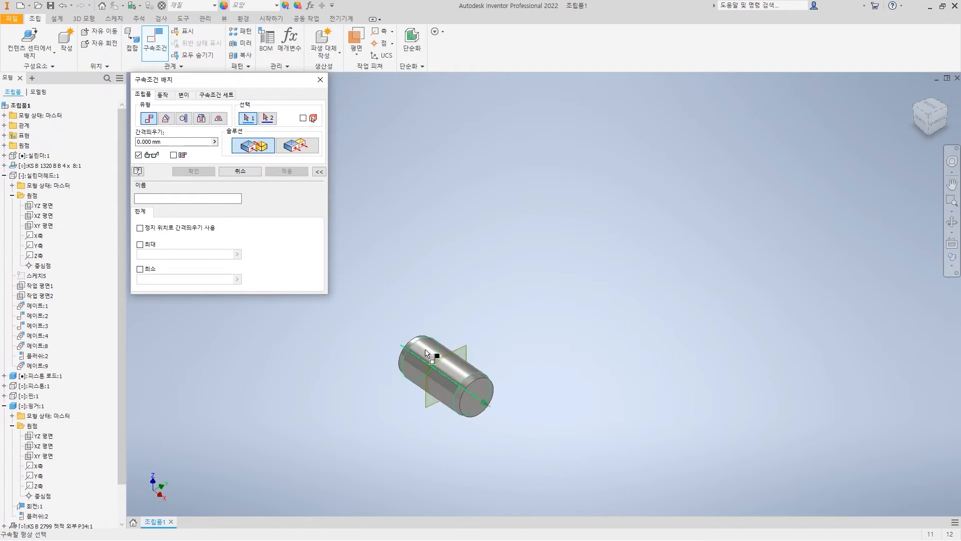
pyautogui.click(426, 353)
pyautogui.scroll(-3, 676, 203)
pyautogui.scroll(5, 646, 185)
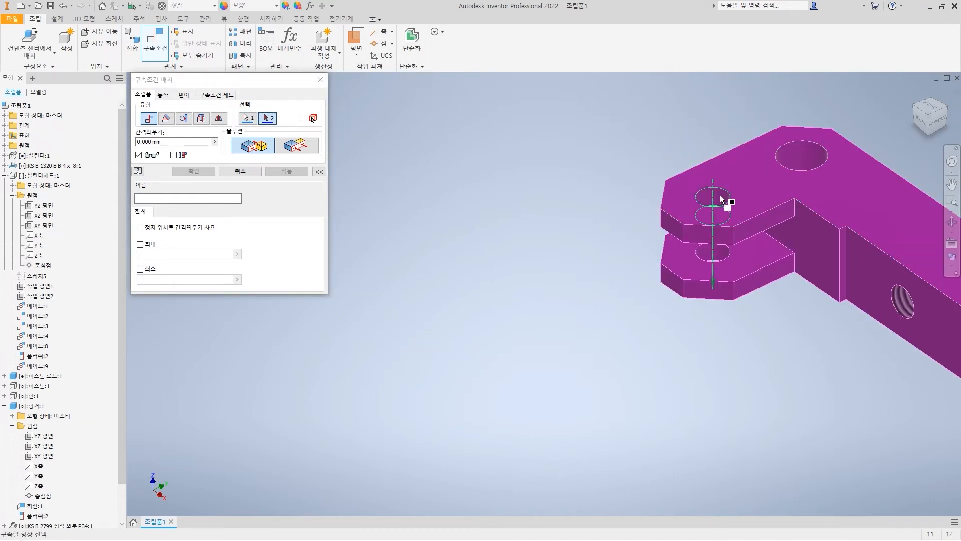
pyautogui.click(721, 199)
pyautogui.scroll(-3, 626, 250)
pyautogui.scroll(4, 600, 282)
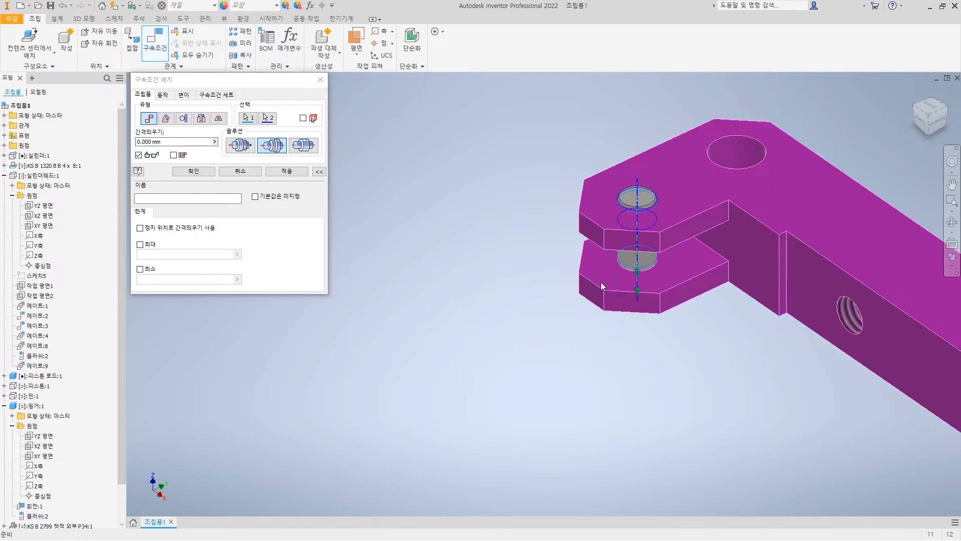
pyautogui.moveTo(601, 282); pyautogui.dragTo(479, 309, button='middle')
pyautogui.click(286, 171)
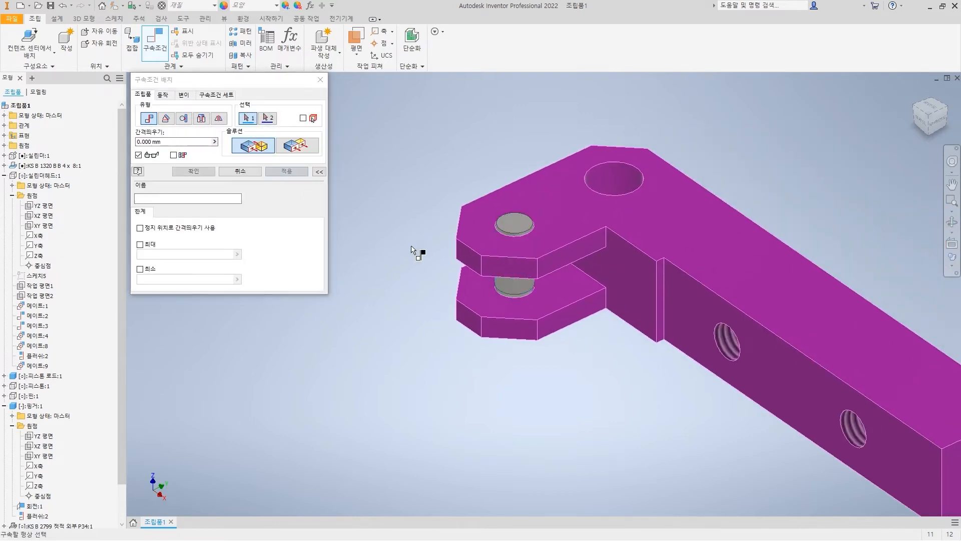
# Constrain the finger's XY plane flush with the small pin's middle work plane at 0 mm offset
pyautogui.scroll(-3, 556, 311)
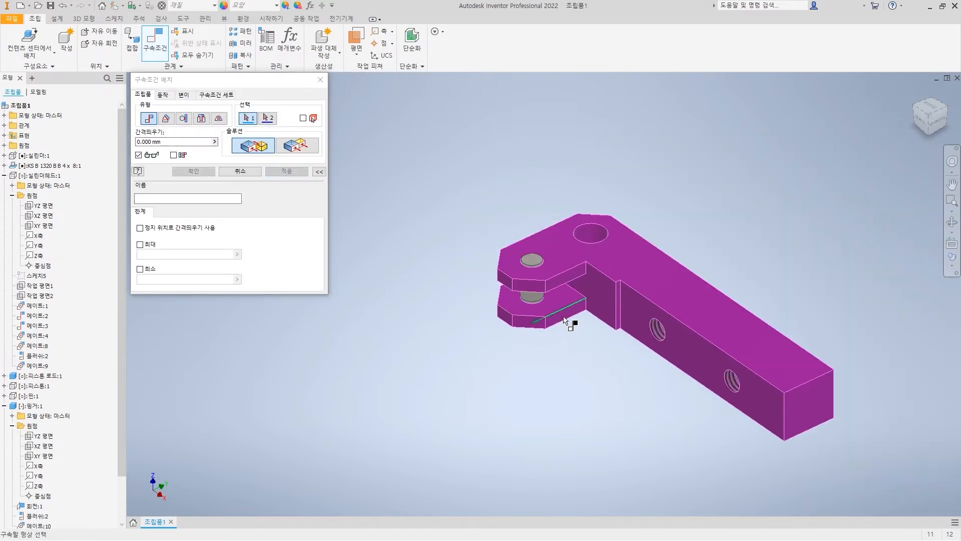
pyautogui.click(4, 176)
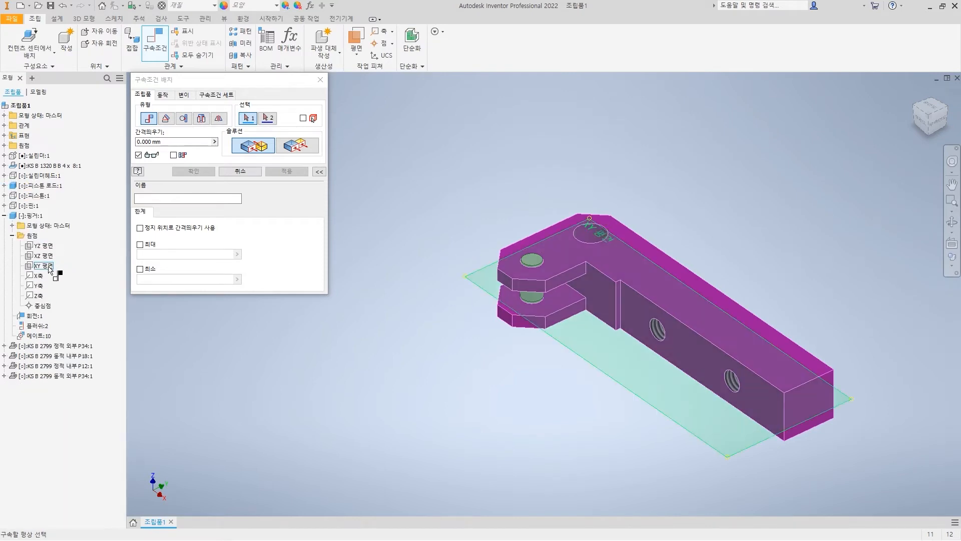
pyautogui.click(49, 266)
pyautogui.keyDown('shift'); pyautogui.moveTo(550, 415); pyautogui.dragTo(551, 389, button='middle'); pyautogui.keyUp('shift')
pyautogui.moveTo(552, 293); pyautogui.dragTo(544, 389, button='middle')
pyautogui.scroll(8, 549, 197)
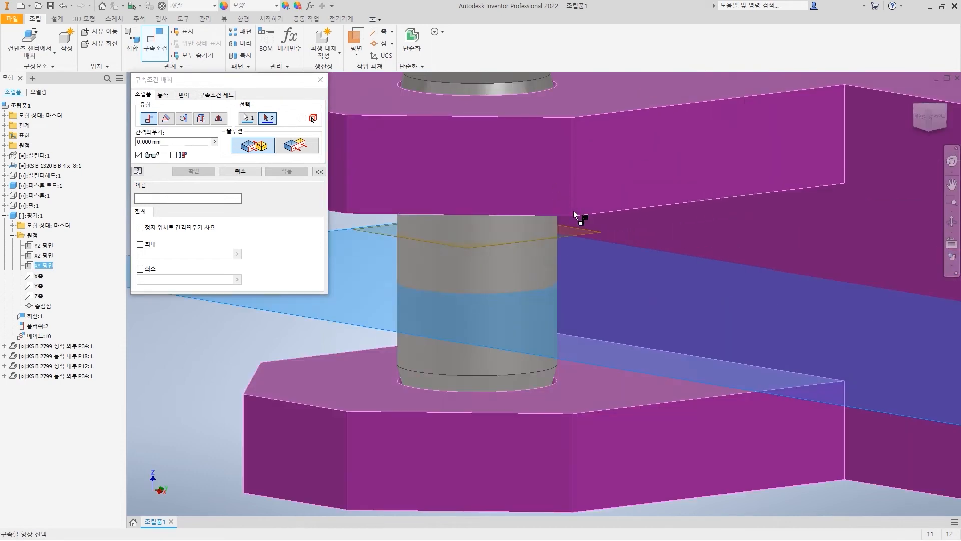
pyautogui.click(580, 234)
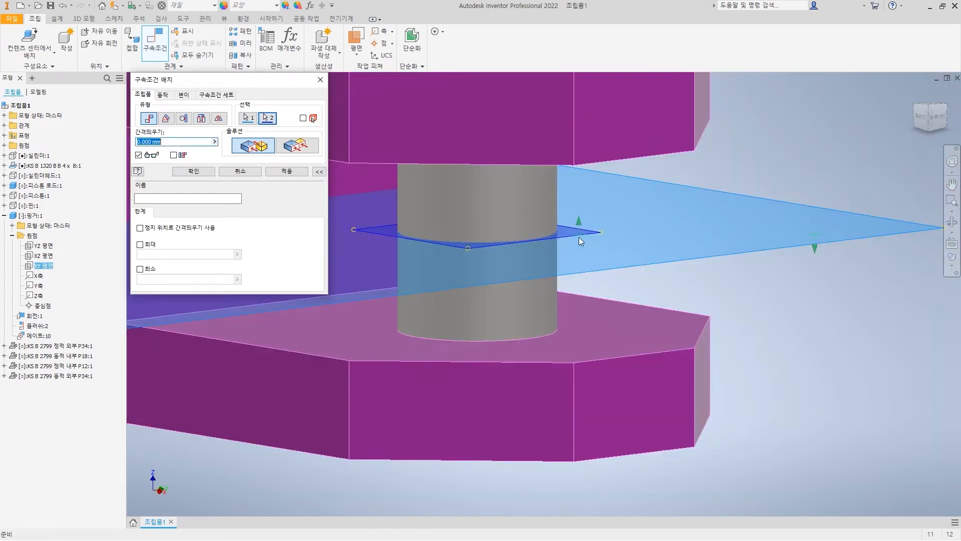
pyautogui.scroll(-5, 576, 253)
pyautogui.scroll(-3, 586, 267)
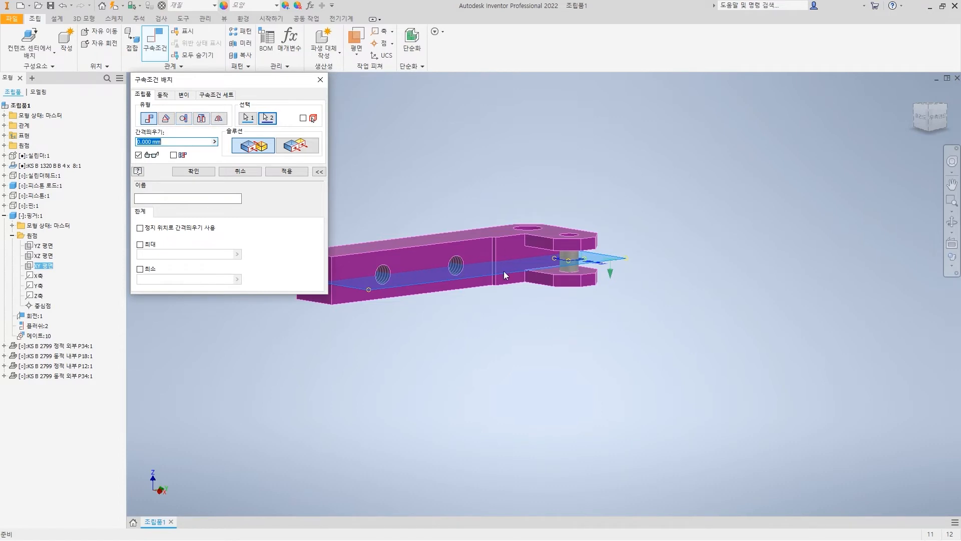
pyautogui.click(296, 147)
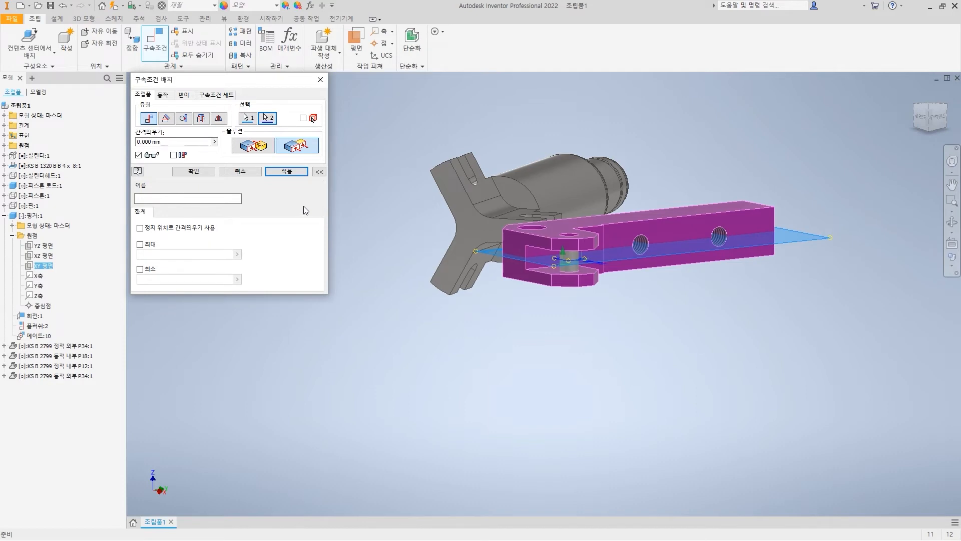
pyautogui.press('Return')
# Mate the finger's XY plane to the piston rod's XY plane at 0 mm offset
pyautogui.keyDown('shift'); pyautogui.moveTo(543, 239); pyautogui.dragTo(584, 333, button='middle'); pyautogui.keyUp('shift')
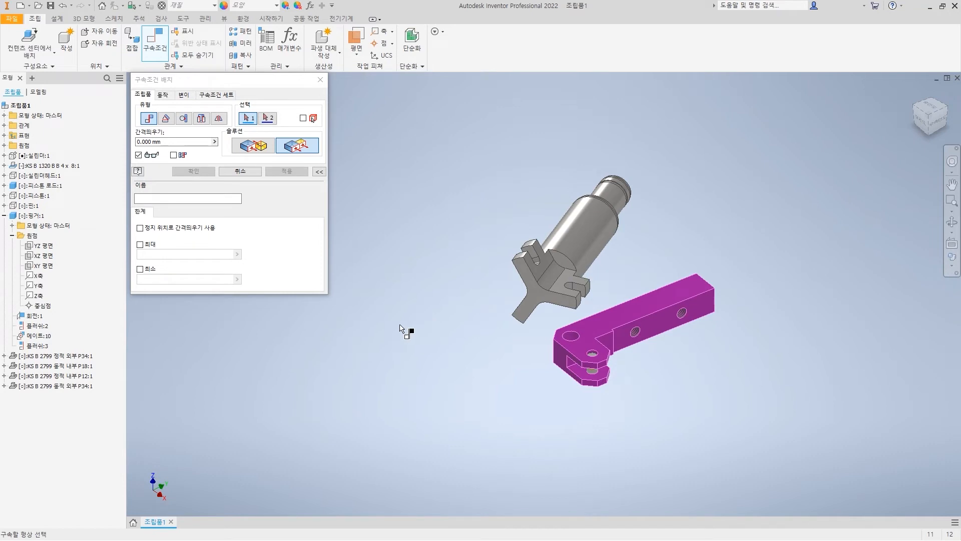
pyautogui.click(43, 266)
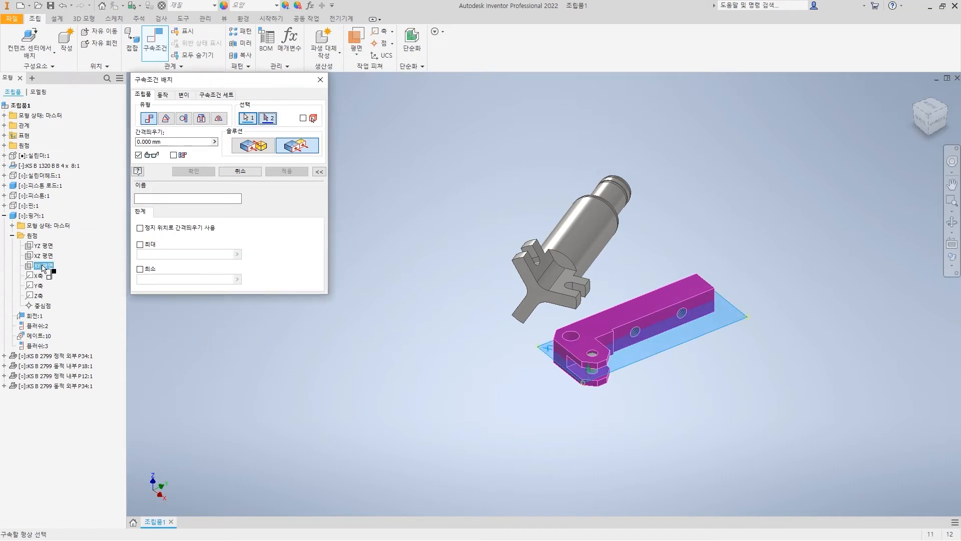
pyautogui.click(4, 186)
pyautogui.click(12, 205)
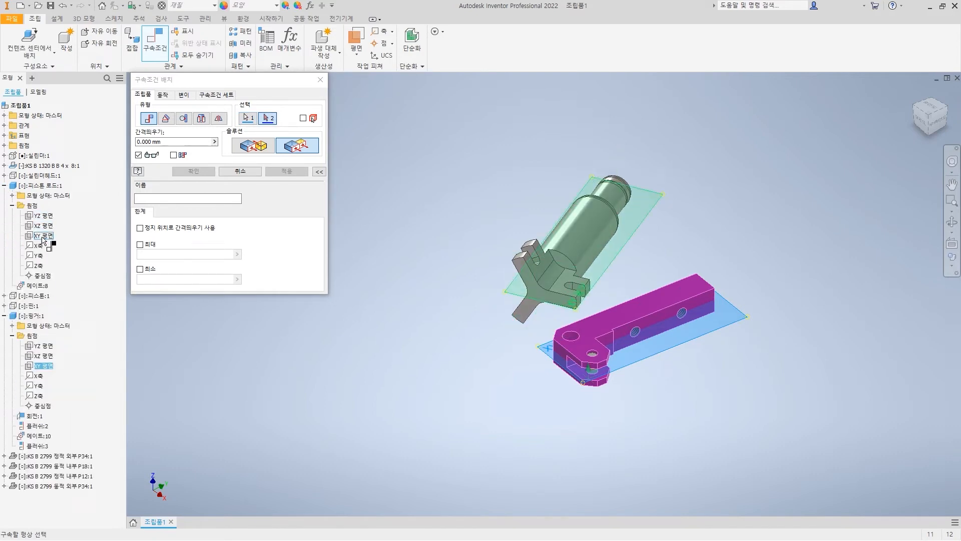
pyautogui.click(43, 236)
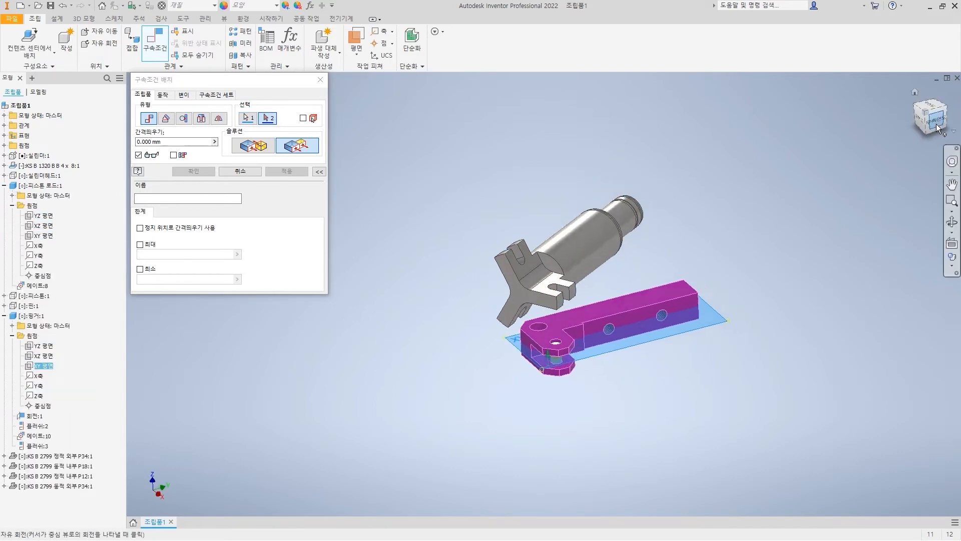
pyautogui.click(38, 238)
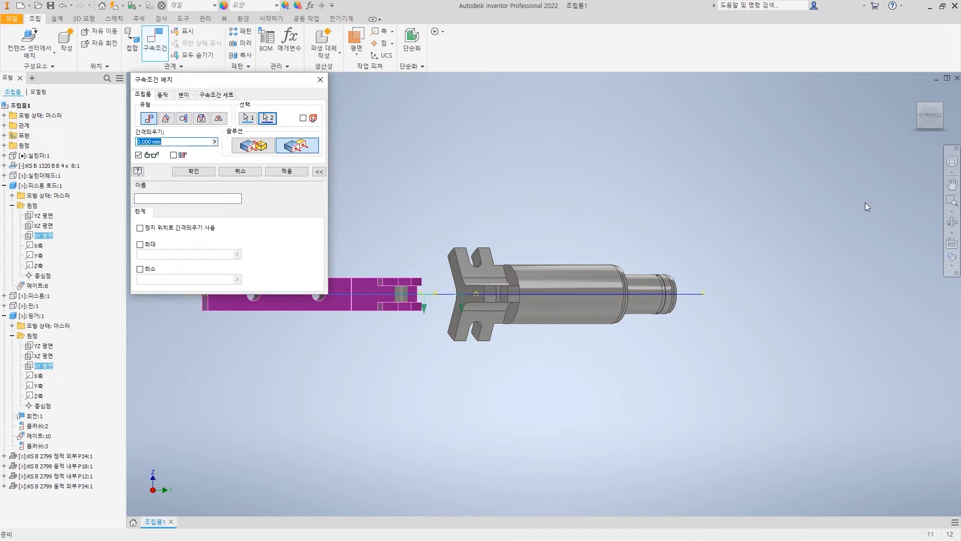
pyautogui.keyDown('shift'); pyautogui.moveTo(578, 306); pyautogui.dragTo(674, 327, button='middle'); pyautogui.keyUp('shift')
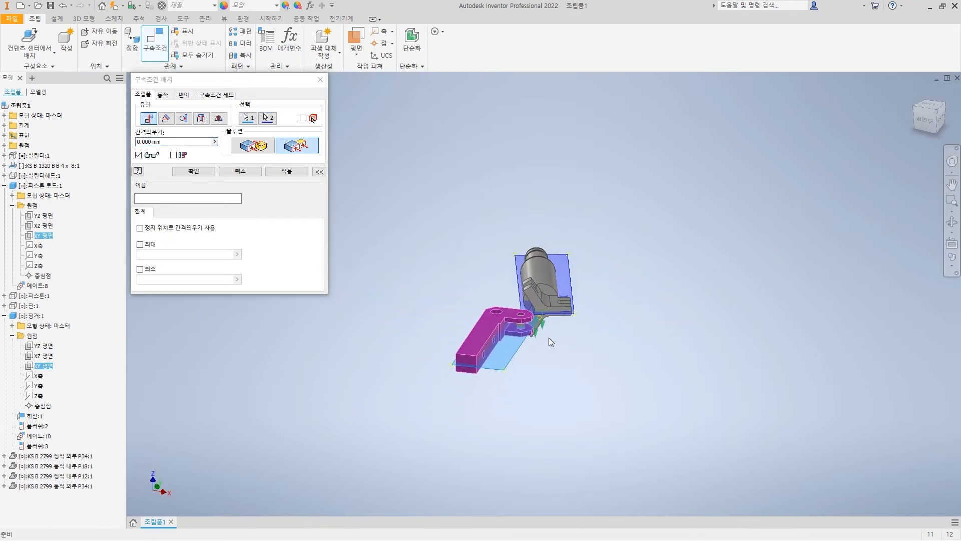
pyautogui.click(253, 145)
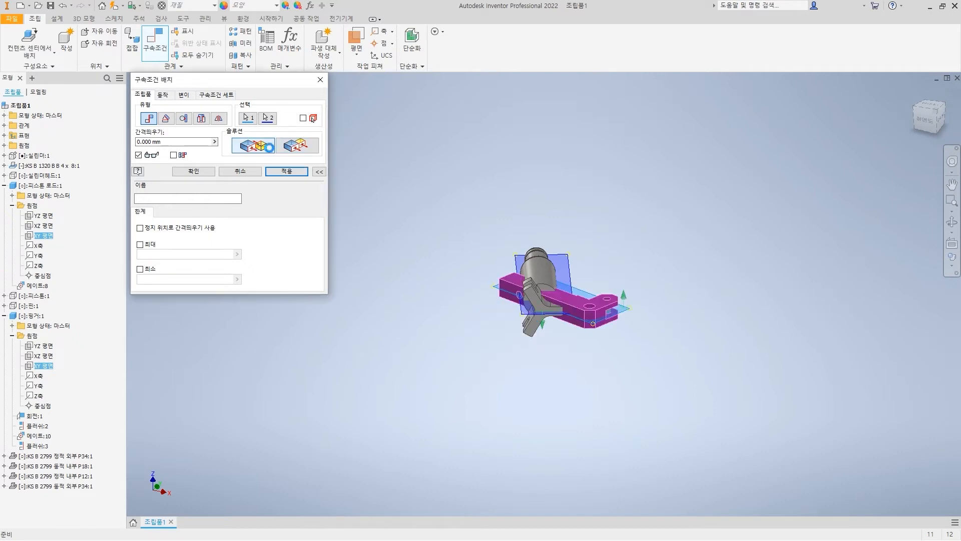
pyautogui.press('Return')
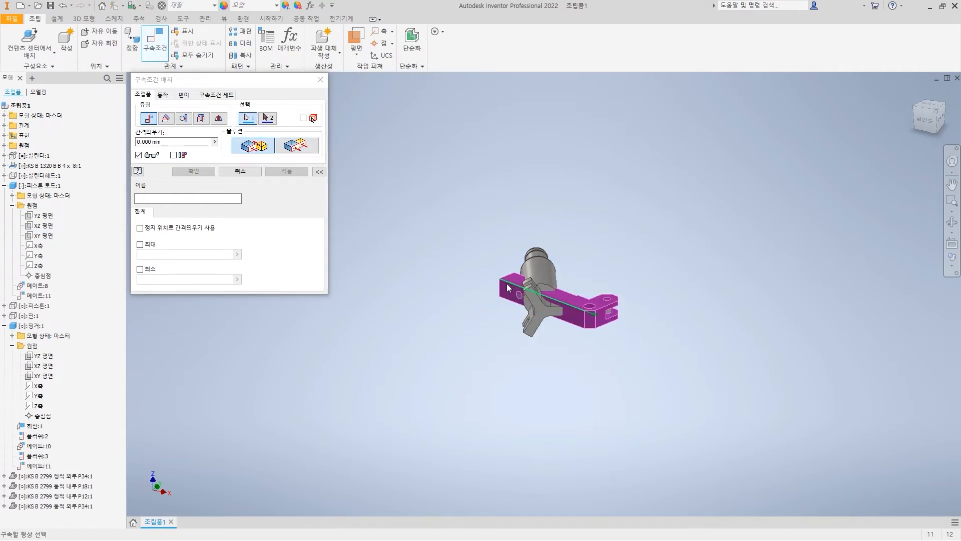
# Finish constraining and move the purple finger so its forked end sits beside the piston rod's slotted arm
pyautogui.press('Escape')
pyautogui.moveTo(507, 287); pyautogui.dragTo(469, 348)
pyautogui.click(533, 396)
pyautogui.scroll(-3, 533, 397)
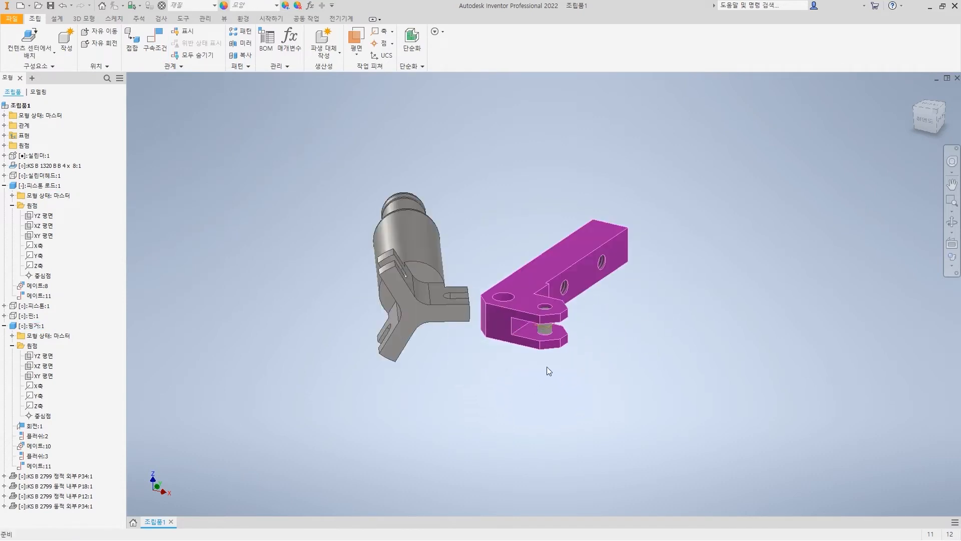
# Constrain the flat slot face of the piston rod's arm tangent to the small pin's cylindrical surface, outside solution, 0 mm offset
pyautogui.click(154, 43)
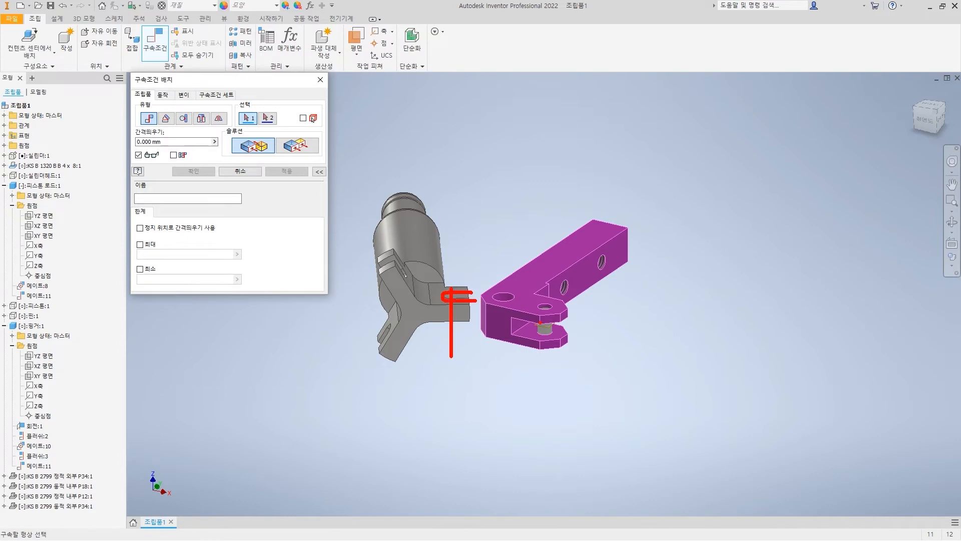
pyautogui.moveTo(550, 331); pyautogui.dragTo(606, 369)
pyautogui.moveTo(545, 234); pyautogui.dragTo(565, 260)
pyautogui.moveTo(537, 228); pyautogui.dragTo(555, 247)
pyautogui.moveTo(456, 293); pyautogui.dragTo(475, 291)
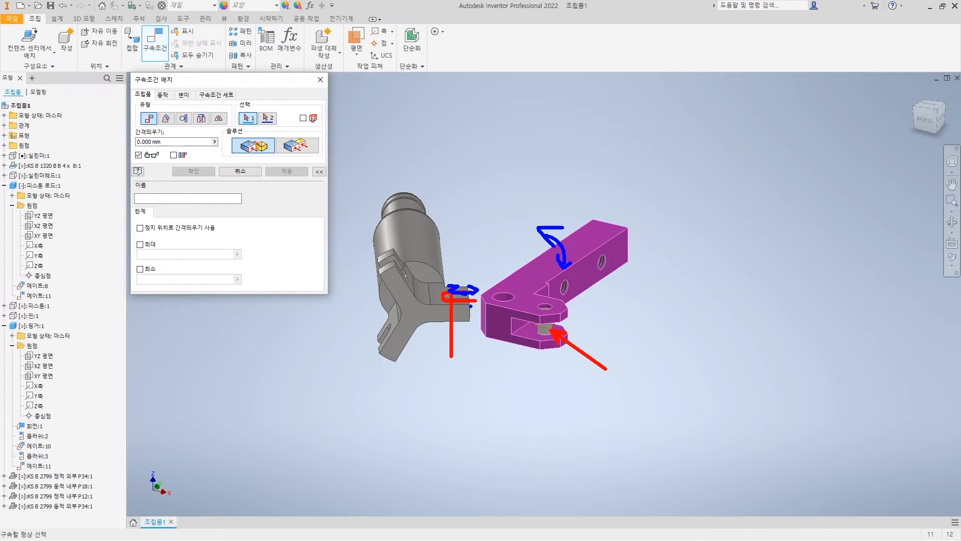
pyautogui.click(184, 118)
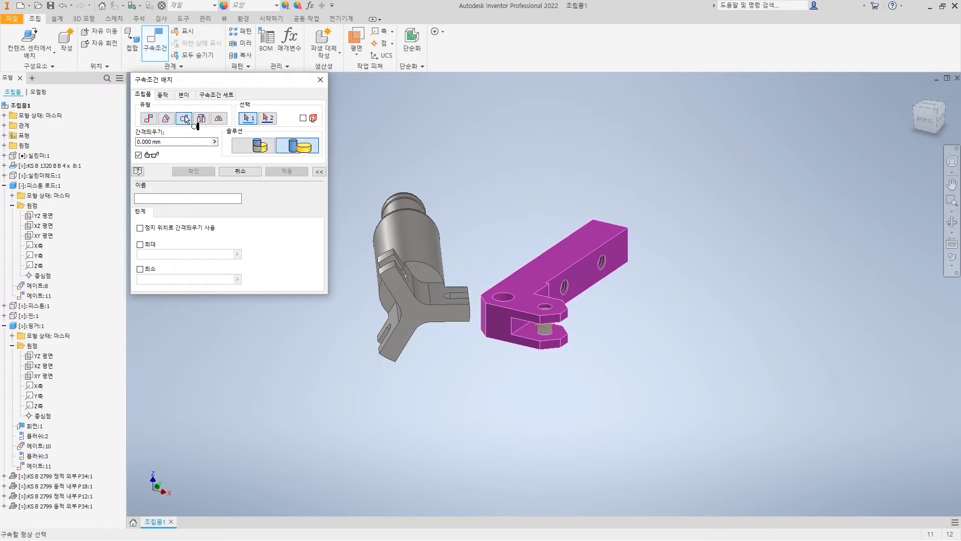
pyautogui.scroll(-5, 466, 301)
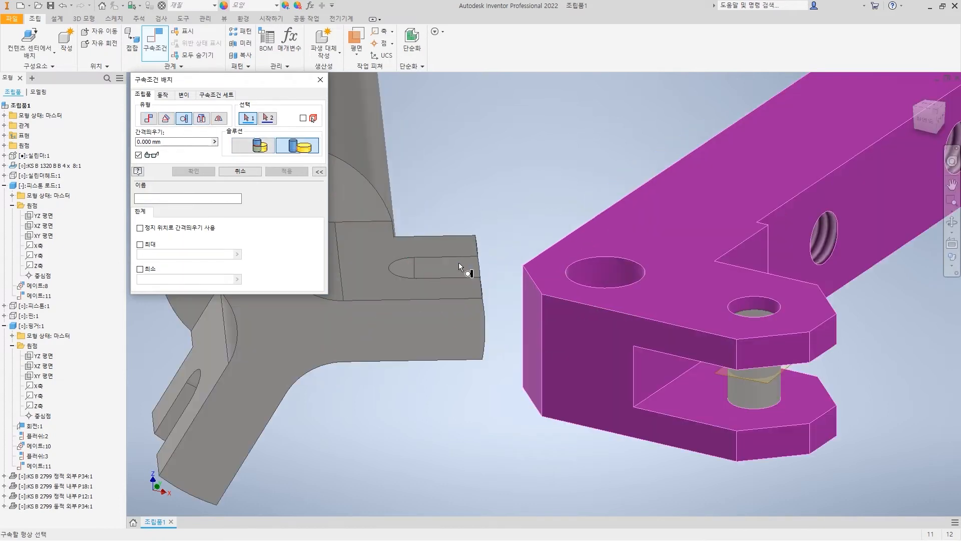
pyautogui.click(464, 266)
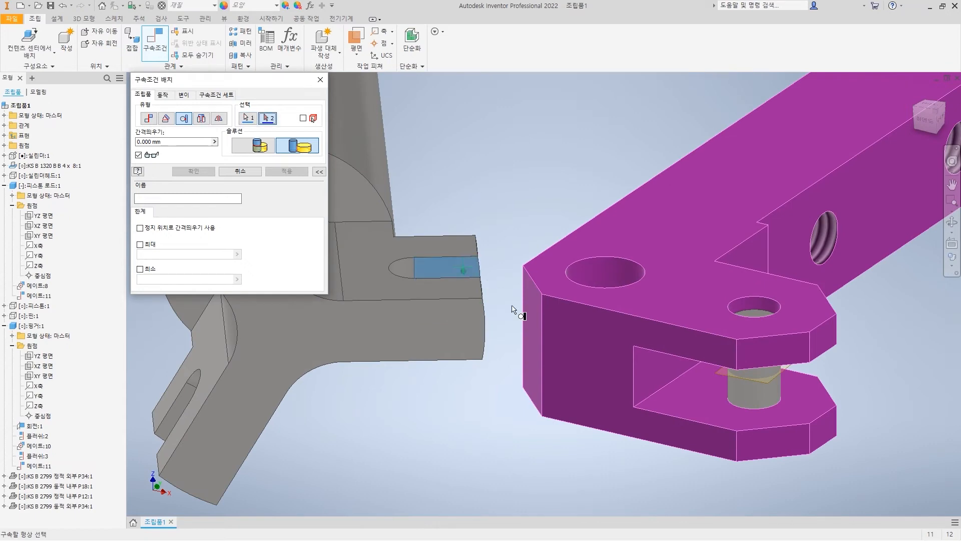
pyautogui.click(758, 390)
pyautogui.scroll(3, 585, 266)
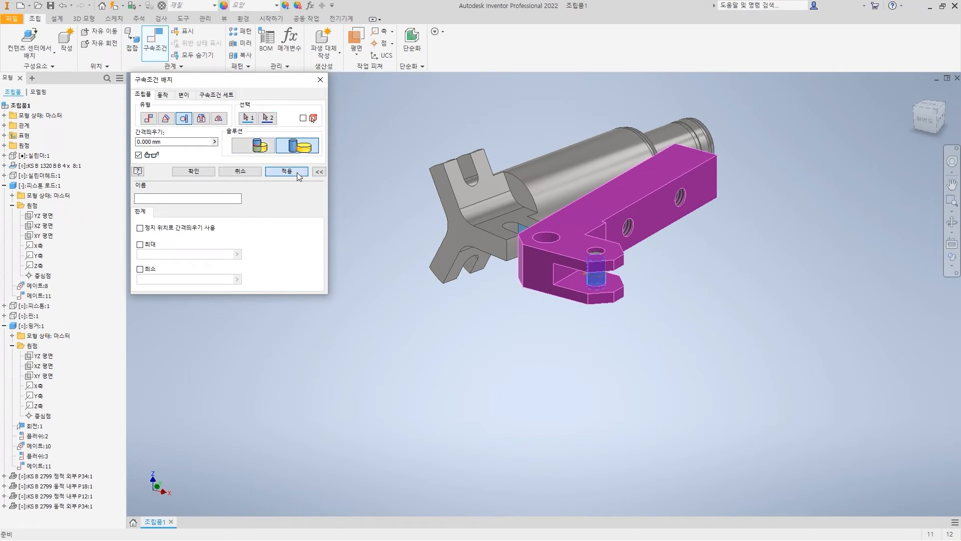
pyautogui.click(286, 171)
pyautogui.moveTo(506, 196); pyautogui.dragTo(534, 327, button='middle')
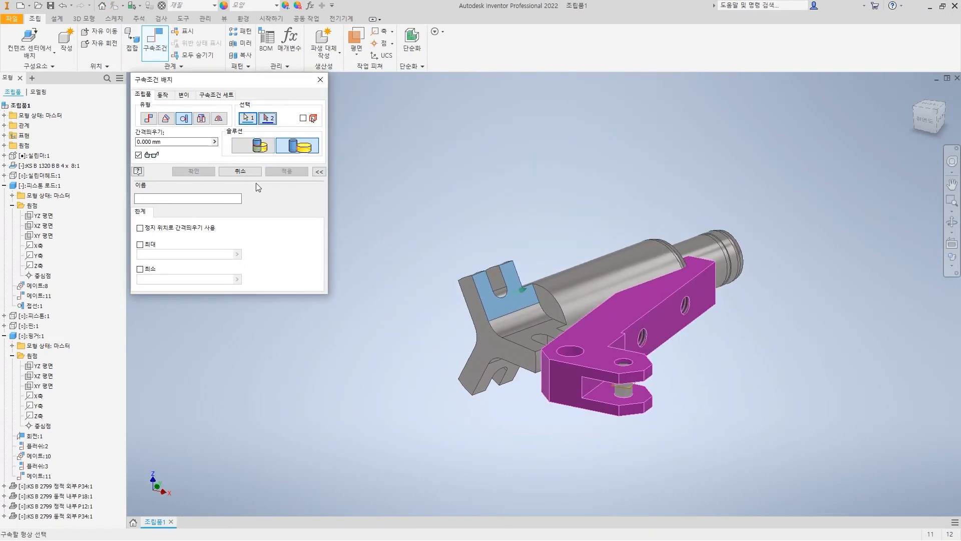
# Leave the constraint command, undo the isolation so all components are displayed, and return to the home view
pyautogui.click(240, 172)
pyautogui.click(461, 257)
pyautogui.click(348, 256)
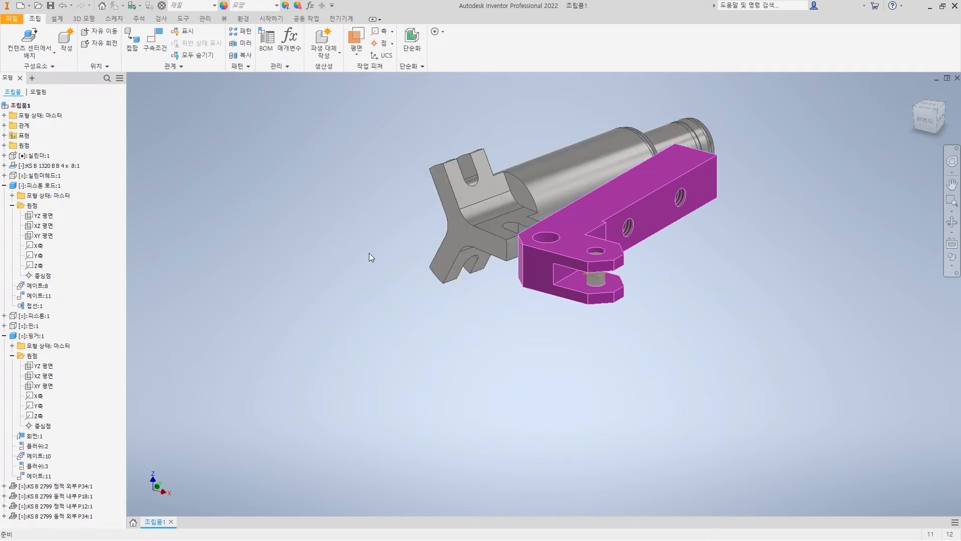
pyautogui.rightClick(337, 278)
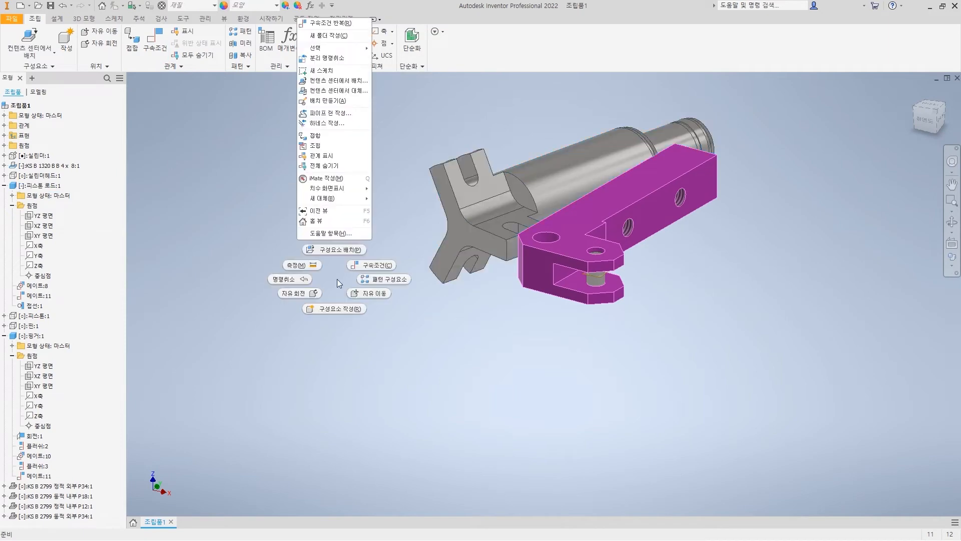
pyautogui.click(332, 70)
pyautogui.moveTo(709, 183); pyautogui.dragTo(787, 258)
pyautogui.click(907, 92)
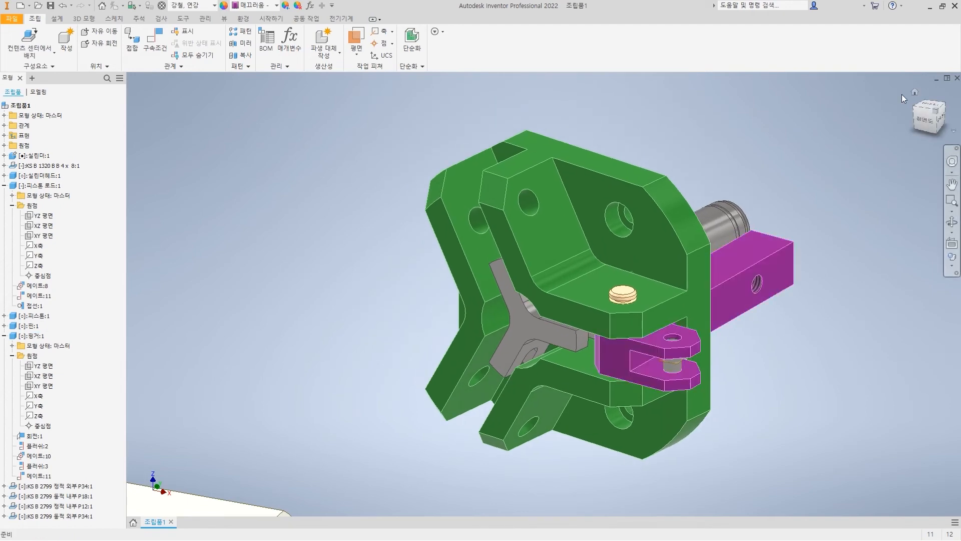
pyautogui.click(912, 92)
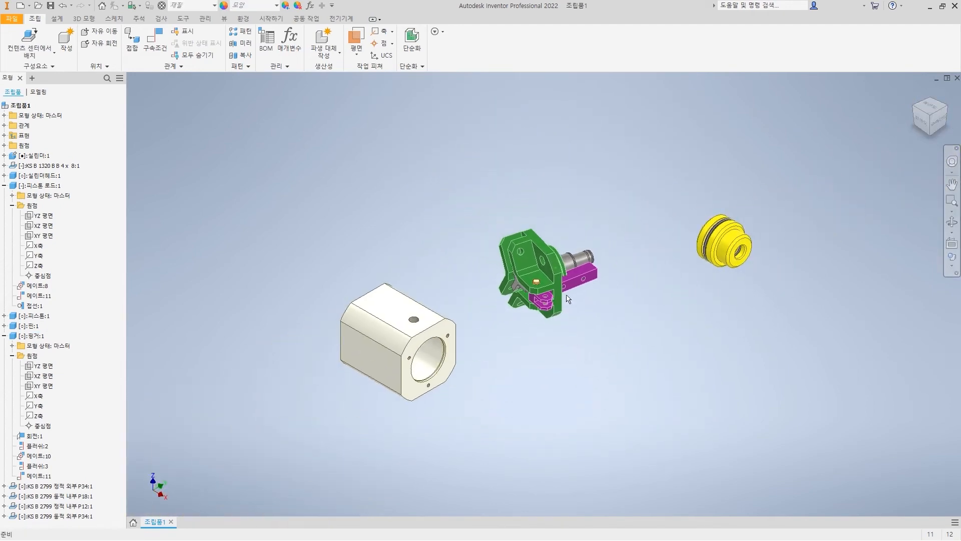
# Move the linked head, piston rod and finger between the cylinder and the piston, with the rod's slotted arms facing the front
pyautogui.moveTo(557, 266); pyautogui.dragTo(861, 303)
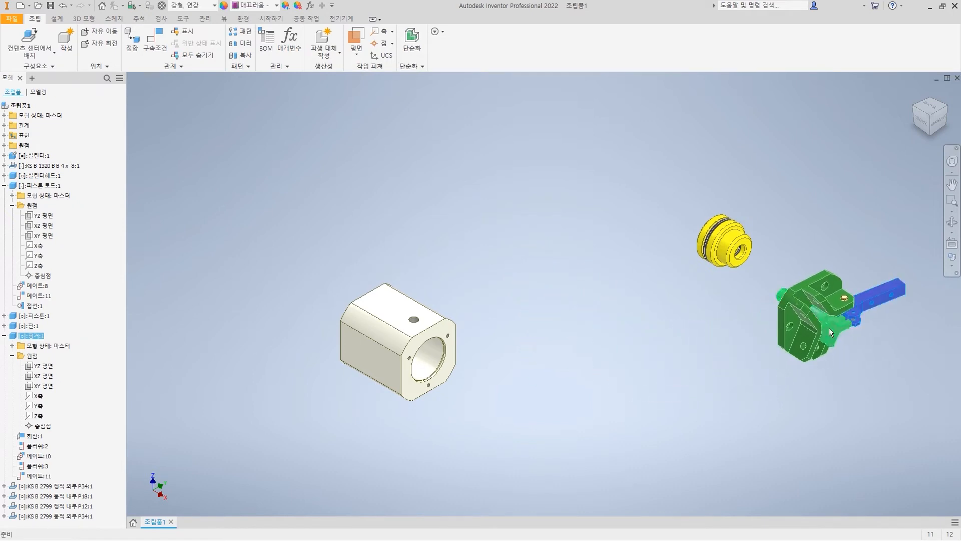
pyautogui.moveTo(728, 338); pyautogui.dragTo(523, 273)
pyautogui.moveTo(604, 240); pyautogui.dragTo(624, 302)
pyautogui.moveTo(563, 343); pyautogui.dragTo(546, 308)
pyautogui.click(639, 338)
pyautogui.scroll(3, 611, 302)
pyautogui.scroll(3, 544, 306)
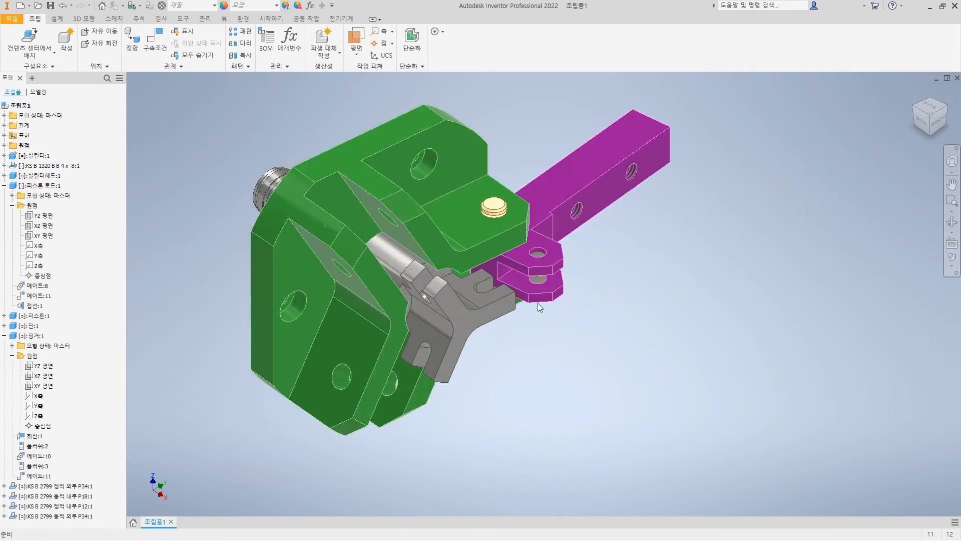
pyautogui.moveTo(557, 296); pyautogui.dragTo(506, 306)
pyautogui.click(578, 304)
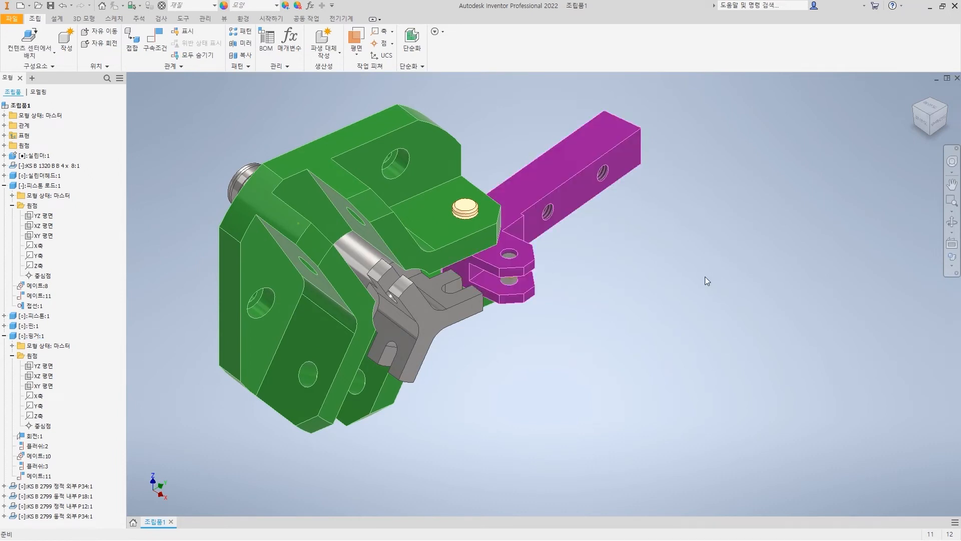
# Ground the green cylinder head and swing the purple finger outward about its hinge pin to drive the piston rod
pyautogui.click(431, 156)
pyautogui.rightClick(431, 157)
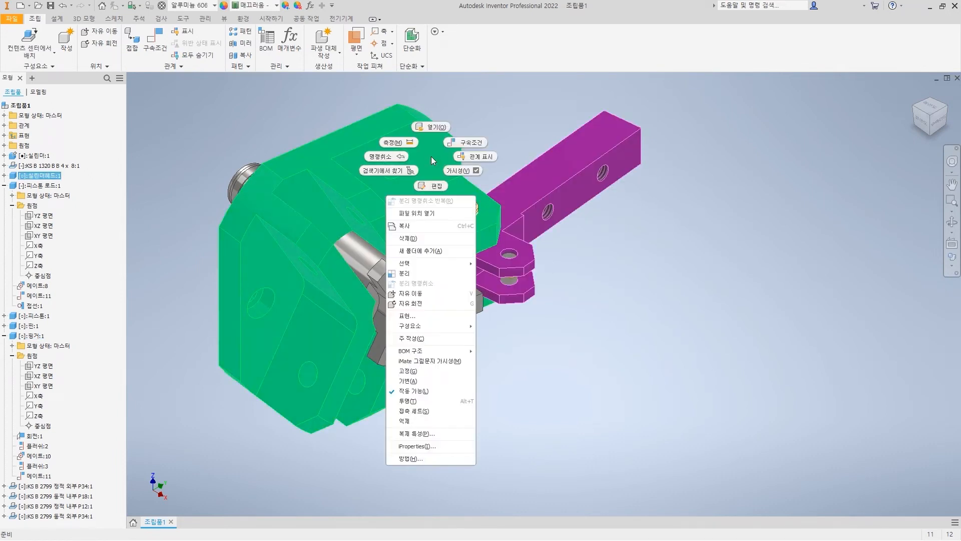
pyautogui.click(408, 370)
pyautogui.moveTo(616, 134); pyautogui.dragTo(677, 328)
# Release the grounding of the green cylinder head
pyautogui.click(431, 172)
pyautogui.rightClick(432, 173)
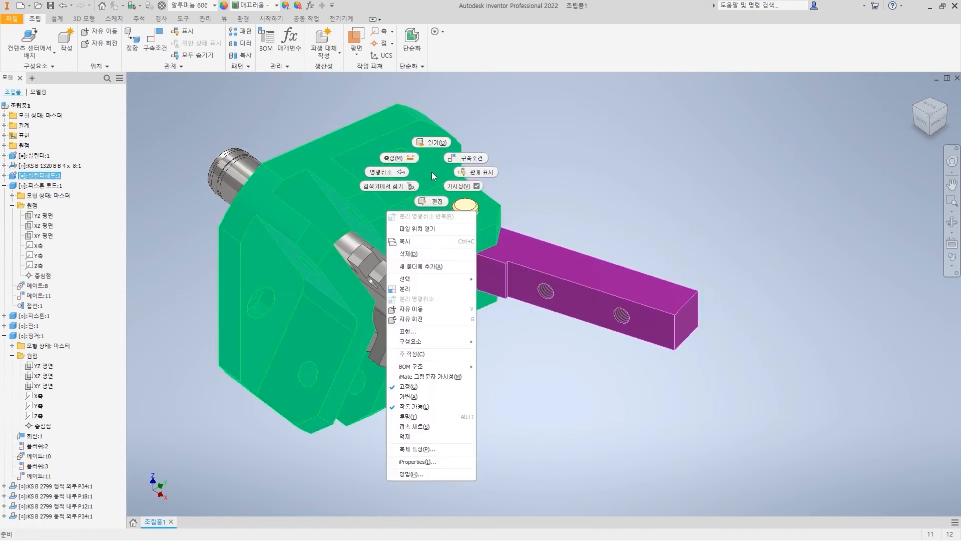
pyautogui.click(405, 387)
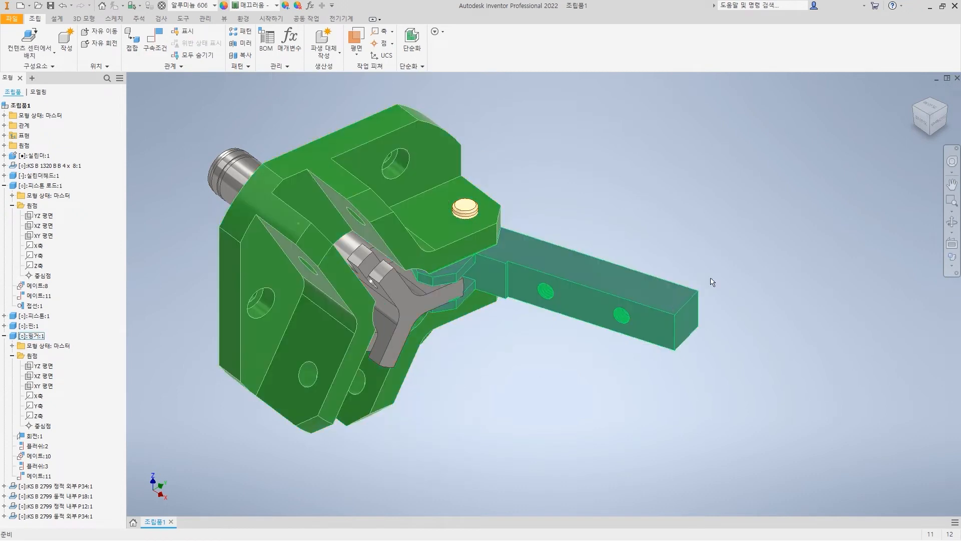
# Examine the yellow piston's stepped end and the mating shoulder on the grey piston rod from the rear
pyautogui.click(917, 92)
pyautogui.moveTo(724, 241); pyautogui.dragTo(435, 235)
pyautogui.keyDown('shift'); pyautogui.moveTo(500, 407); pyautogui.dragTo(621, 409, button='middle'); pyautogui.keyUp('shift')
pyautogui.moveTo(632, 398); pyautogui.dragTo(549, 430)
pyautogui.scroll(3, 624, 444)
pyautogui.scroll(3, 624, 444)
pyautogui.moveTo(399, 346); pyautogui.dragTo(436, 342)
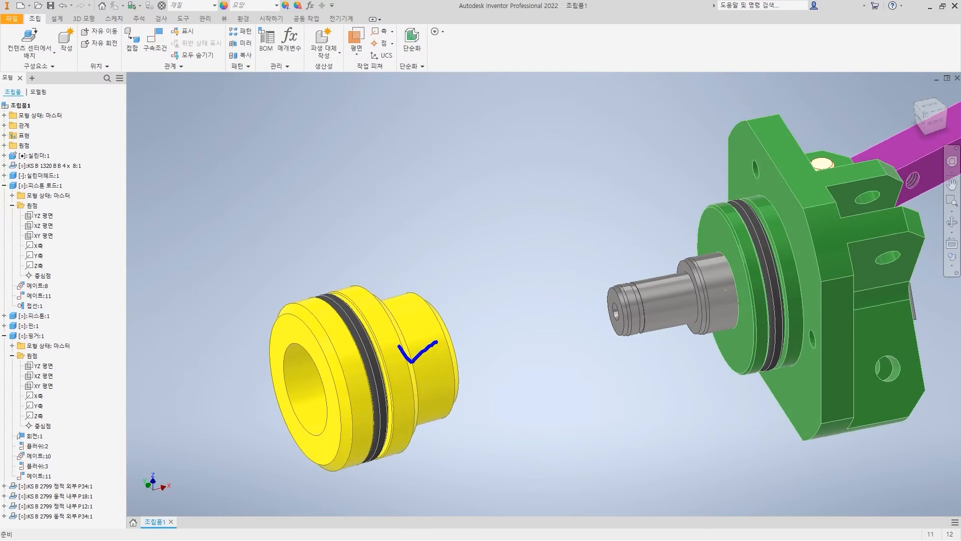
pyautogui.moveTo(662, 289); pyautogui.dragTo(686, 291)
pyautogui.press('Escape')
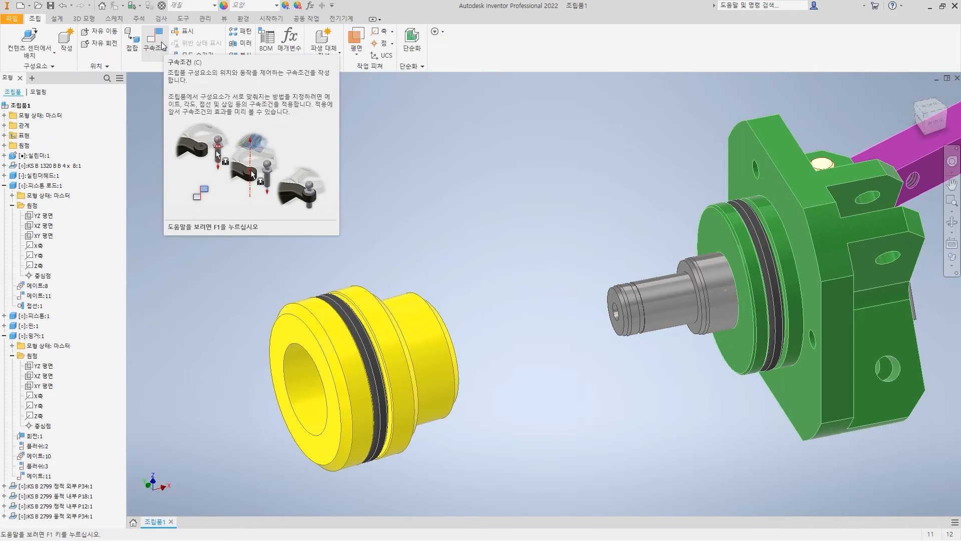
# Begin a rotational joint with its first origin at the bore centre on the yellow piston's small end face
pyautogui.click(131, 48)
pyautogui.click(195, 129)
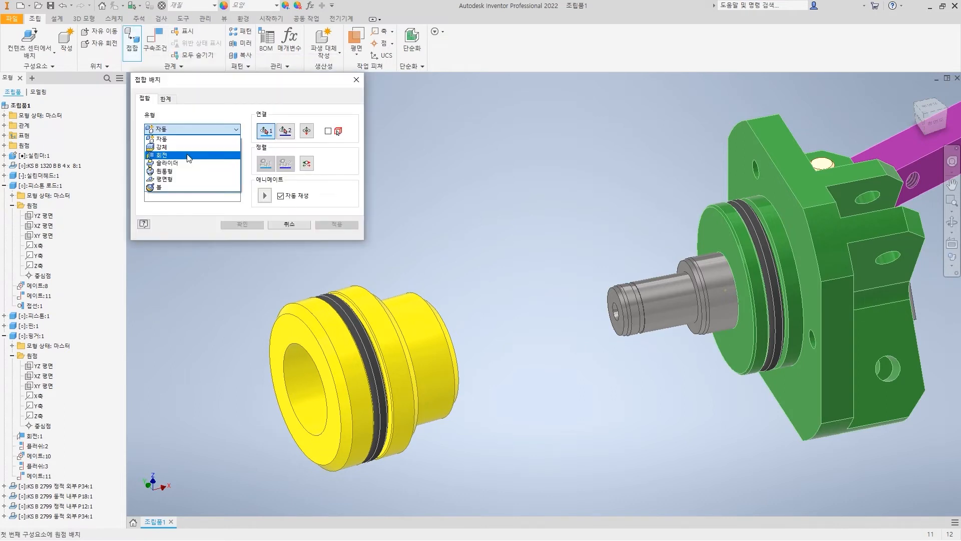
pyautogui.click(188, 155)
pyautogui.scroll(-6, 552, 330)
pyautogui.keyDown('shift'); pyautogui.moveTo(571, 327); pyautogui.dragTo(463, 323, button='middle'); pyautogui.keyUp('shift')
pyautogui.scroll(5, 514, 291)
pyautogui.scroll(3, 514, 295)
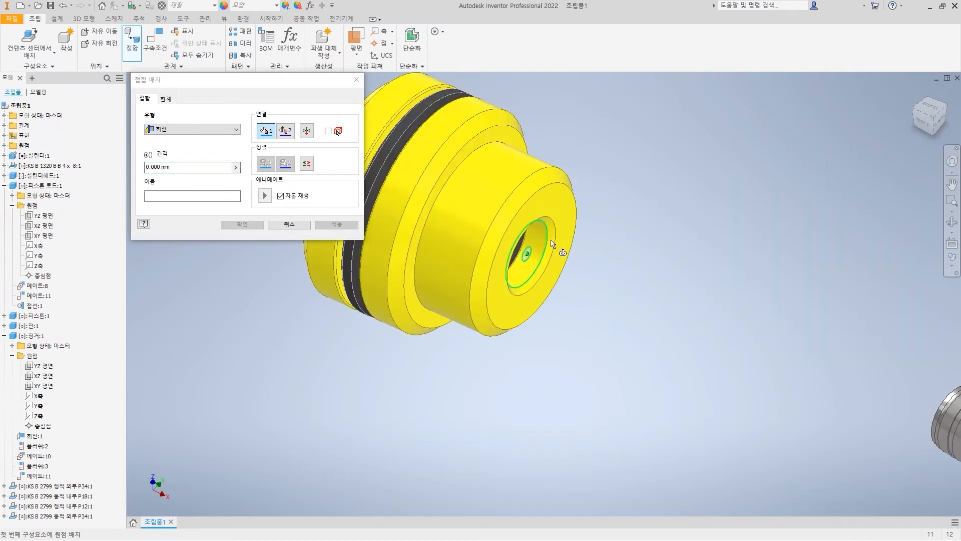
pyautogui.click(559, 208)
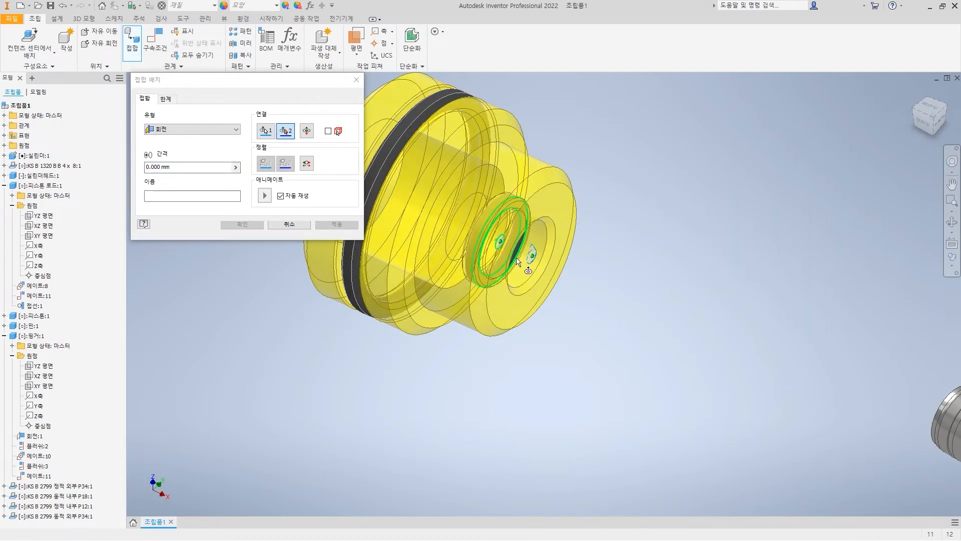
# Complete the rotational joint by attaching the piston to the circular shoulder of the piston rod
pyautogui.scroll(-3, 573, 316)
pyautogui.scroll(-2, 571, 316)
pyautogui.keyDown('shift'); pyautogui.moveTo(597, 332); pyautogui.dragTo(717, 331, button='middle'); pyautogui.keyUp('shift')
pyautogui.scroll(6, 589, 342)
pyautogui.scroll(3, 609, 314)
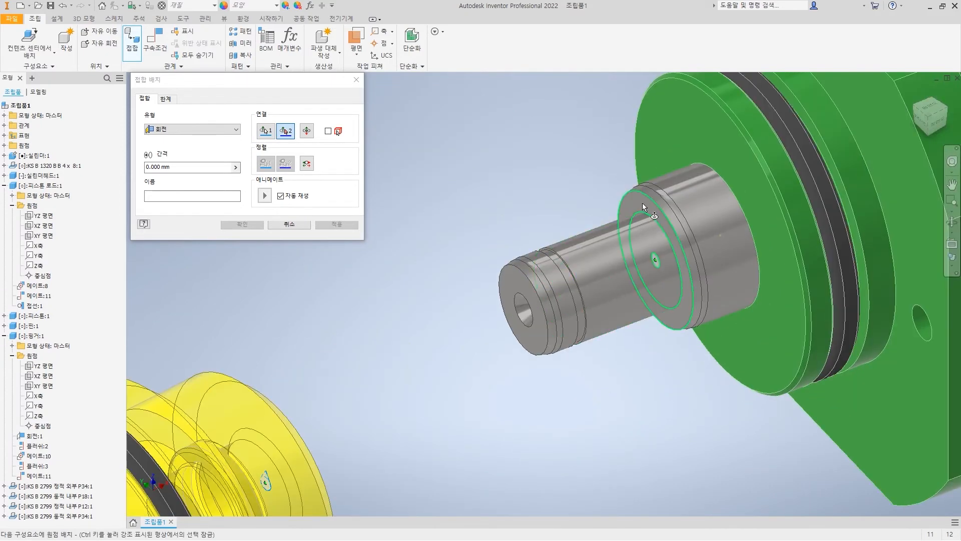
pyautogui.click(659, 219)
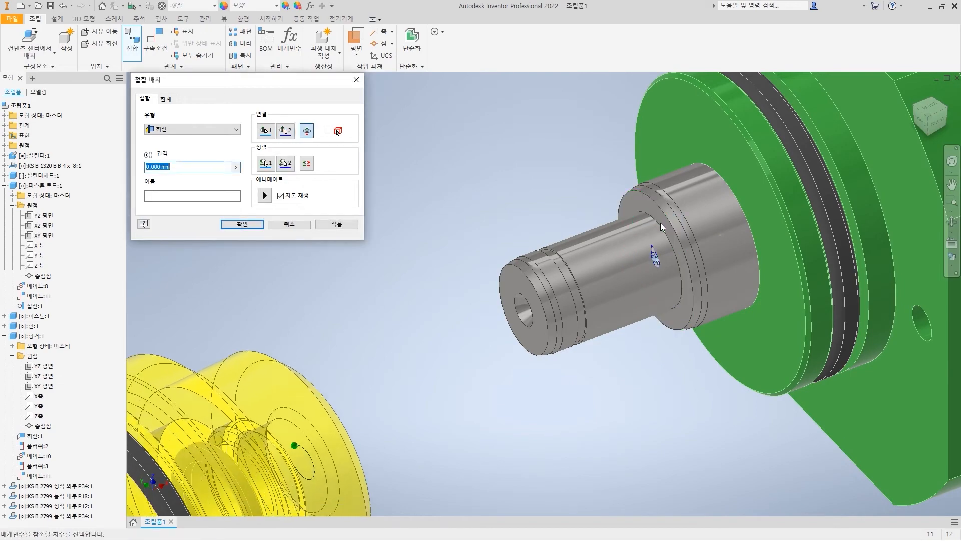
pyautogui.click(242, 224)
pyautogui.press('F6')
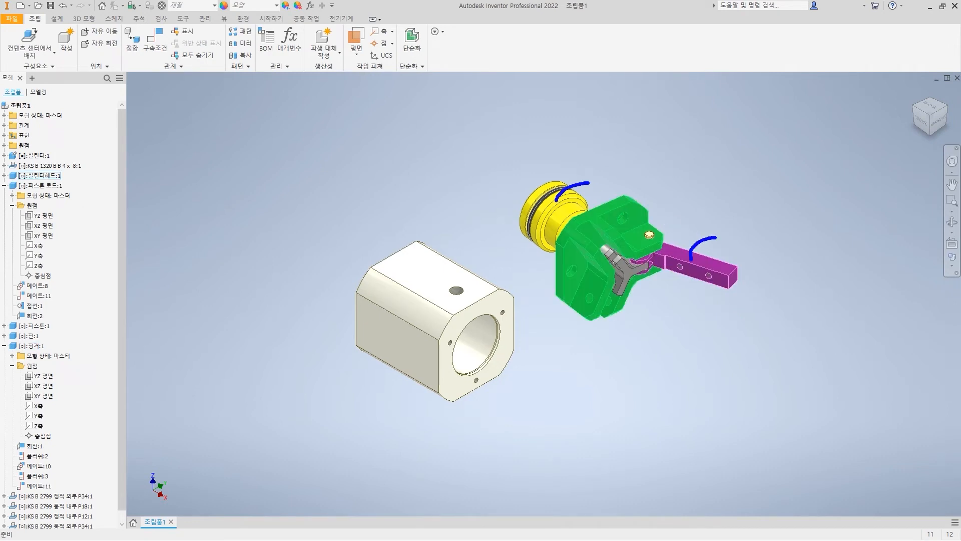
# Examine the pin in the green cylinder head and the piston rod's grooved end inside the piston
pyautogui.scroll(-5, 660, 248)
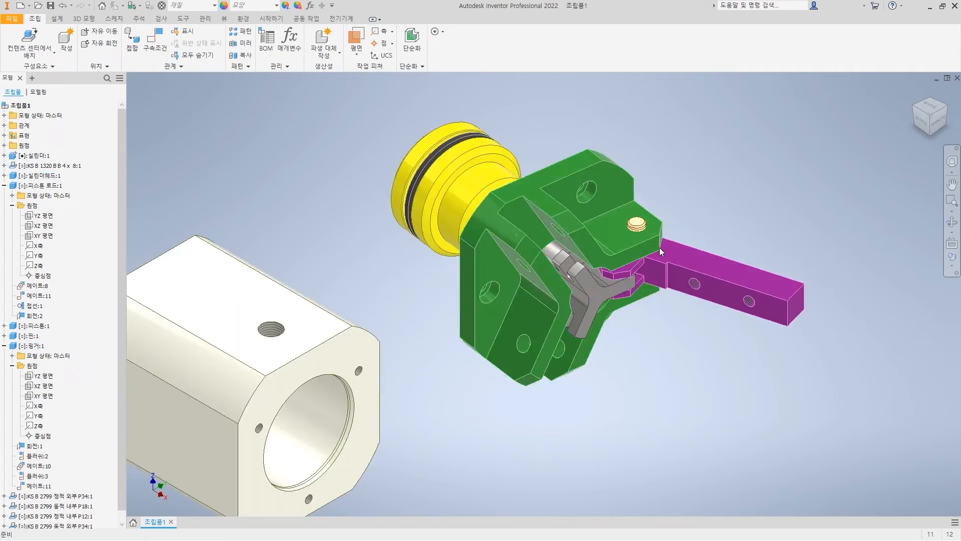
pyautogui.keyDown('shift'); pyautogui.moveTo(619, 209); pyautogui.dragTo(621, 356); pyautogui.keyUp('shift')
pyautogui.moveTo(634, 222); pyautogui.dragTo(648, 221)
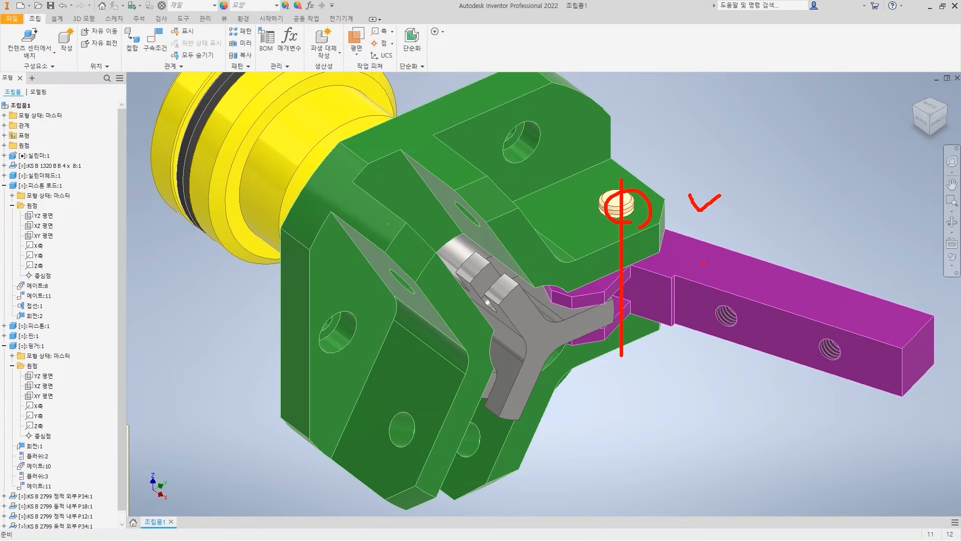
pyautogui.press('Escape')
pyautogui.scroll(5, 662, 277)
pyautogui.moveTo(659, 286)
pyautogui.keyDown('shift'); pyautogui.mouseDown(button='middle')
pyautogui.moveTo(664, 309)
pyautogui.moveTo(848, 302)
pyautogui.mouseUp(button='middle'); pyautogui.keyUp('shift')
pyautogui.scroll(-5, 502, 351)
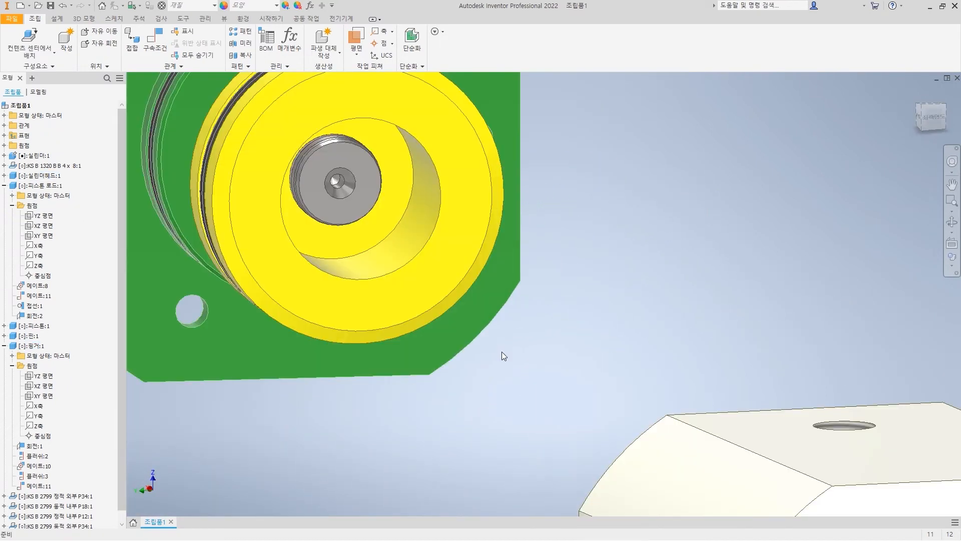
pyautogui.moveTo(502, 353); pyautogui.dragTo(578, 393, button='middle')
pyautogui.keyDown('ctrl'); pyautogui.keyDown('shift'); pyautogui.moveTo(423, 171); pyautogui.dragTo(459, 150); pyautogui.keyUp('shift'); pyautogui.keyUp('ctrl')
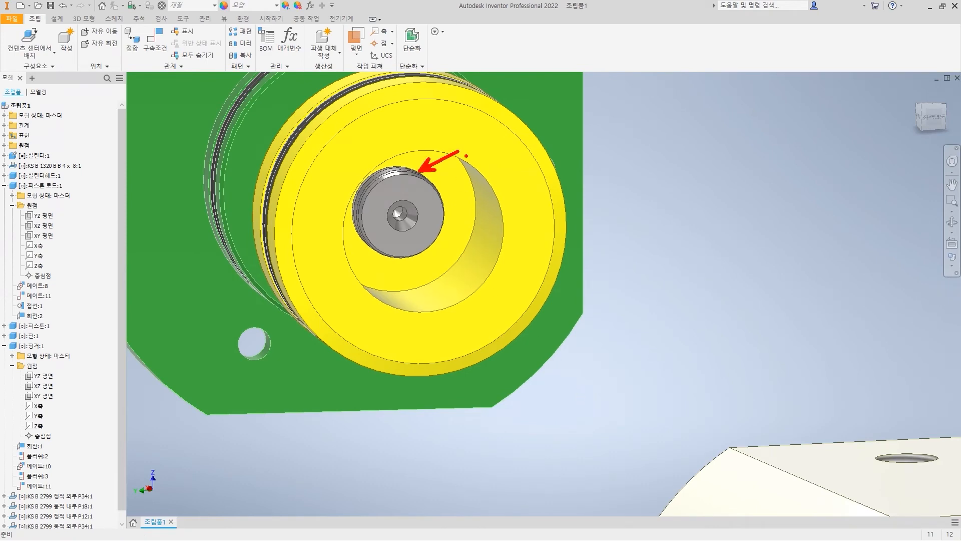
pyautogui.click(913, 98)
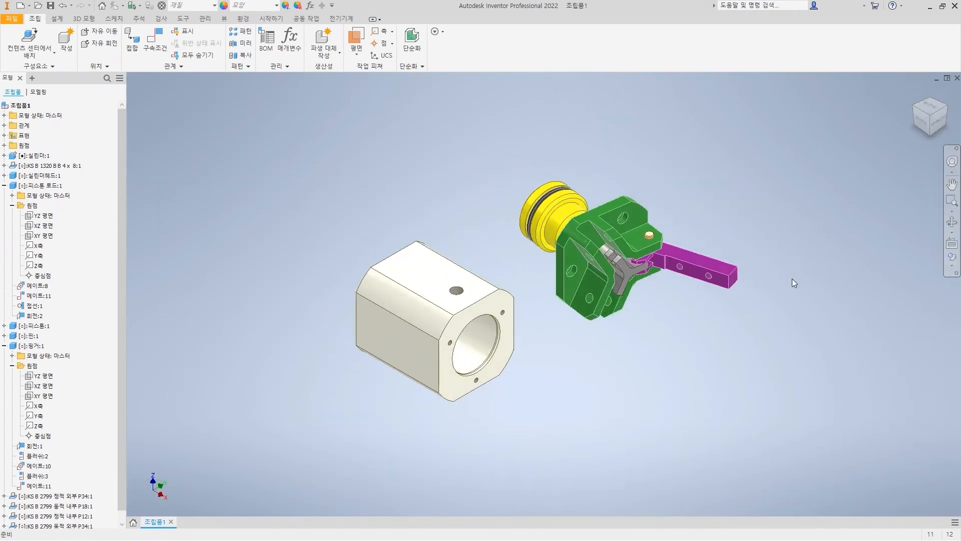
# Collapse the piston rod and finger components in the model browser
pyautogui.click(4, 186)
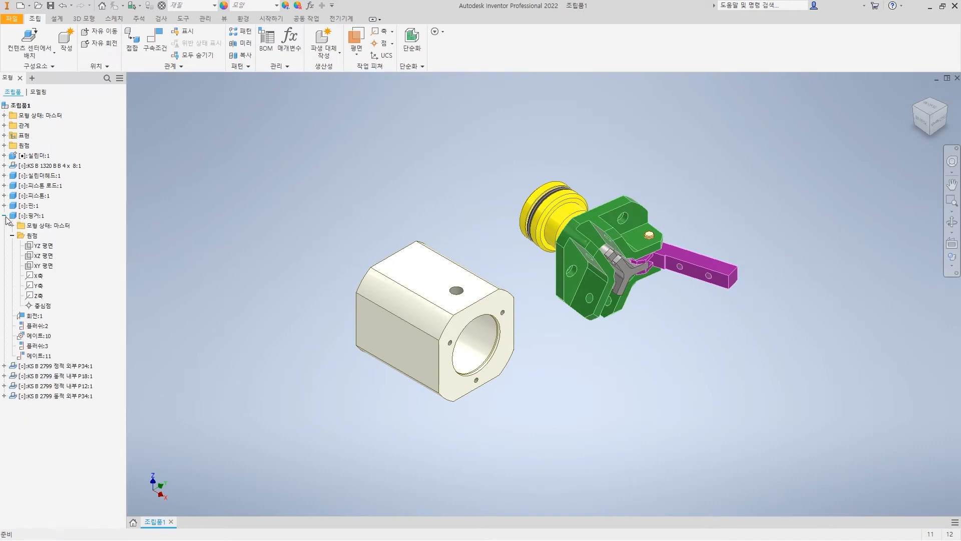
pyautogui.click(5, 216)
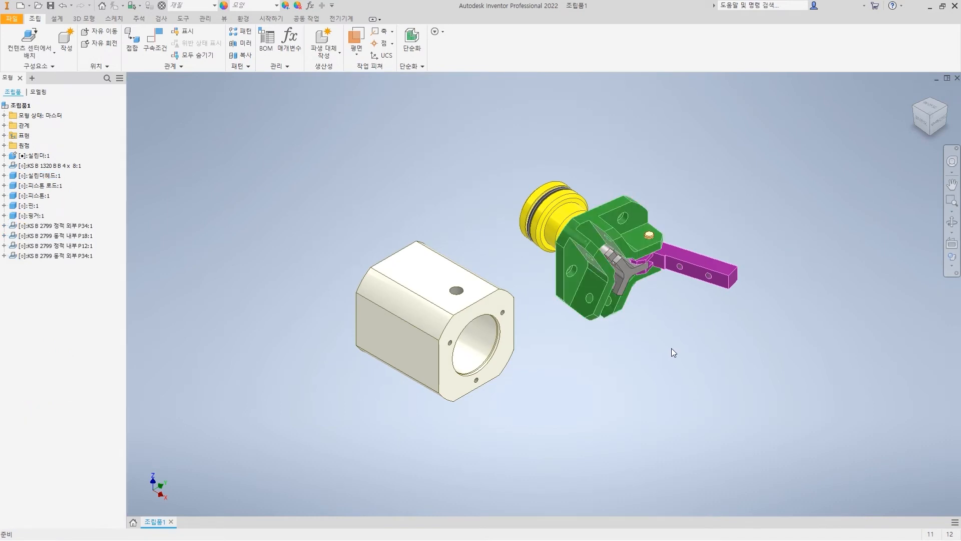
pyautogui.moveTo(653, 234); pyautogui.dragTo(671, 219)
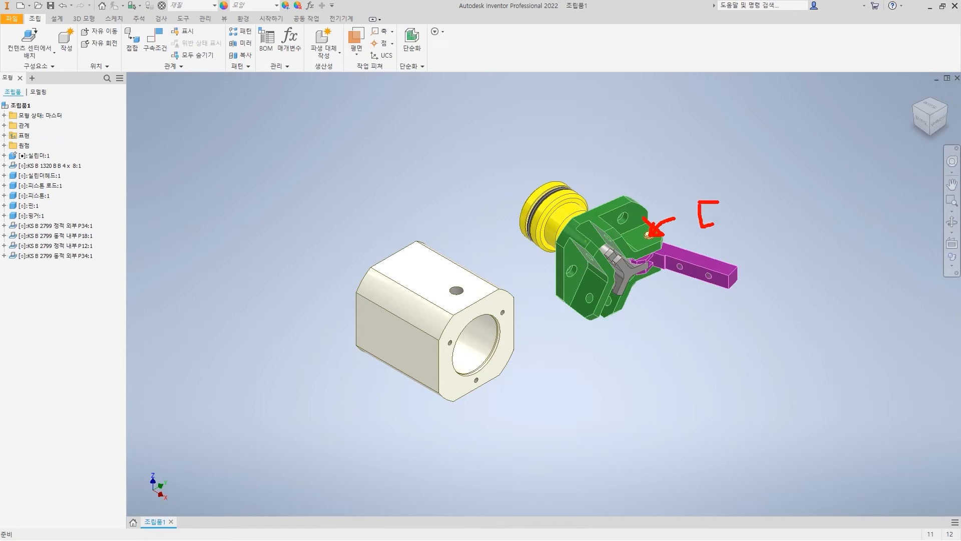
pyautogui.moveTo(559, 212); pyautogui.dragTo(499, 167)
pyautogui.moveTo(475, 160); pyautogui.dragTo(476, 177)
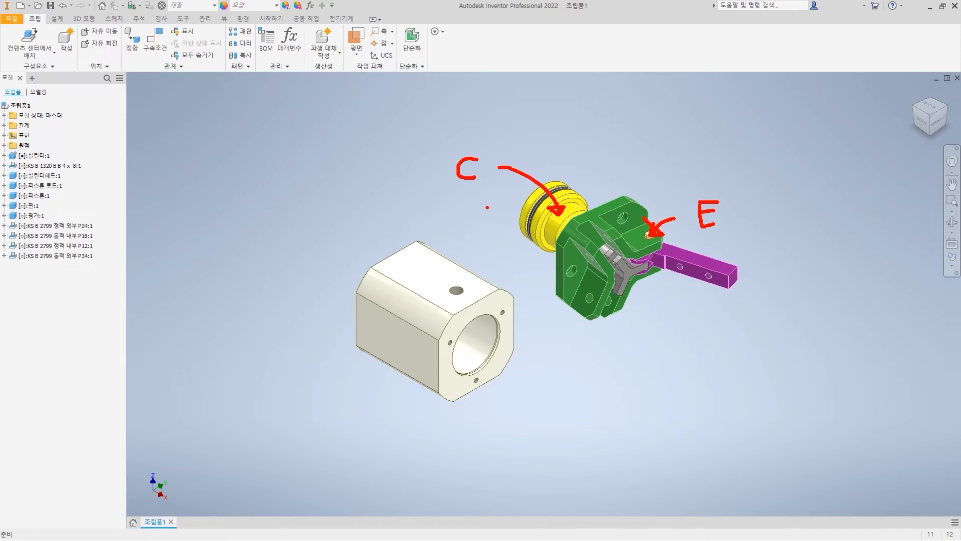
pyautogui.press('Escape')
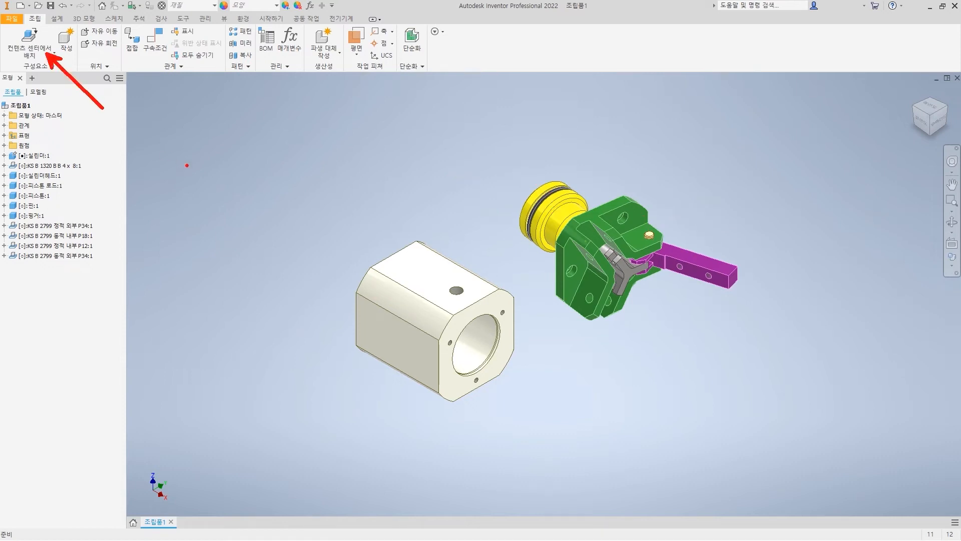
pyautogui.press('Escape')
# Choose an external circlip from the Content Center's shaft parts for placement in the assembly
pyautogui.click(29, 40)
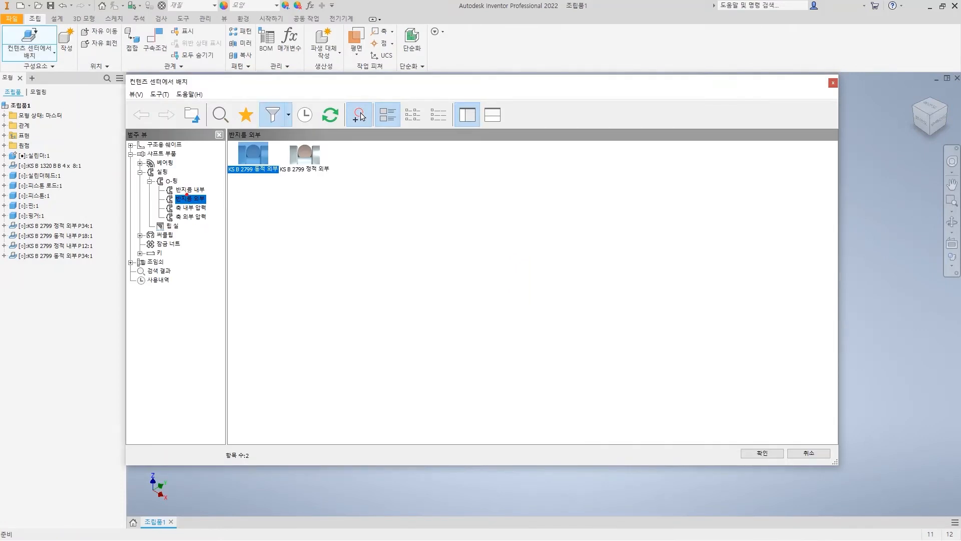
pyautogui.moveTo(144, 157); pyautogui.dragTo(200, 157)
pyautogui.moveTo(179, 236); pyautogui.dragTo(208, 235)
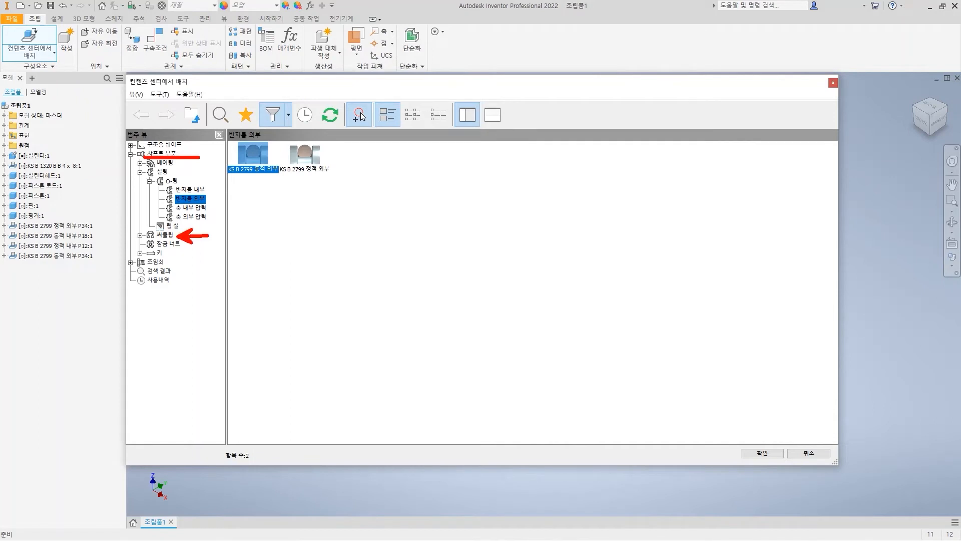
pyautogui.press('Escape')
pyautogui.click(165, 235)
pyautogui.moveTo(262, 176); pyautogui.dragTo(286, 209)
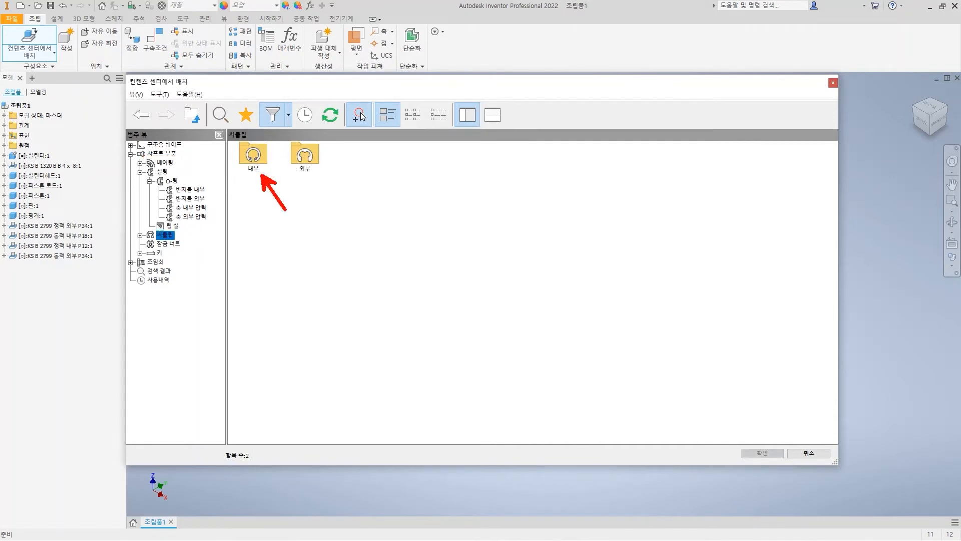
pyautogui.moveTo(315, 170); pyautogui.dragTo(351, 215)
pyautogui.moveTo(284, 134); pyautogui.dragTo(328, 175)
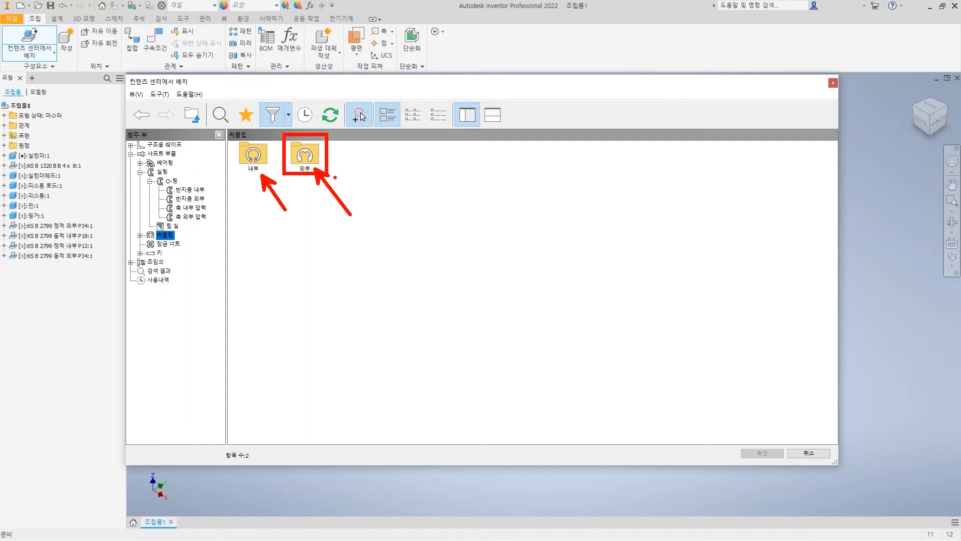
pyautogui.press('Escape')
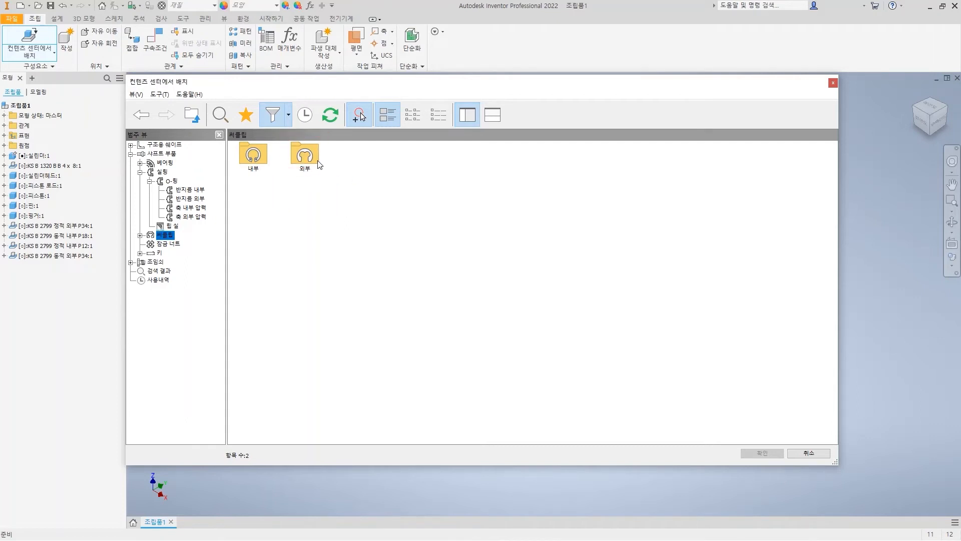
pyautogui.doubleClick(305, 155)
pyautogui.doubleClick(253, 153)
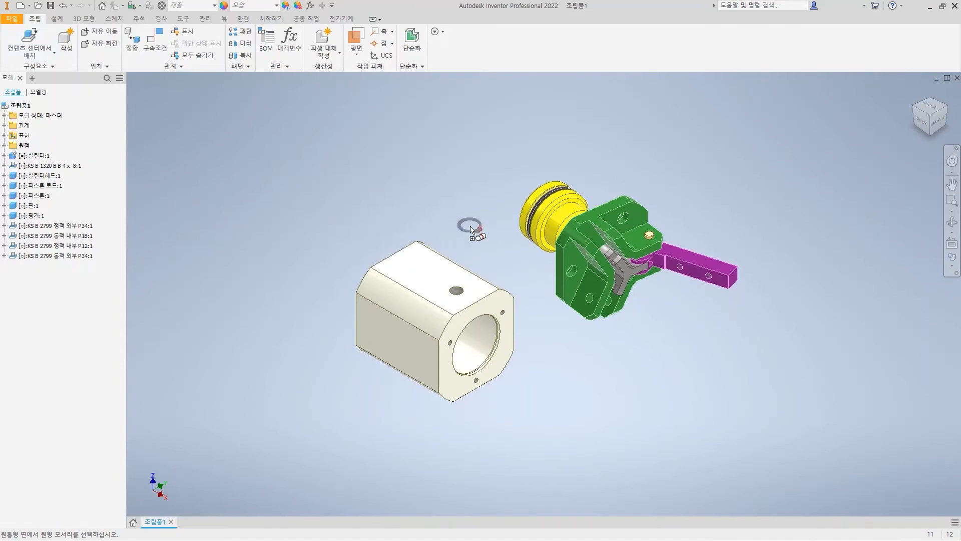
# Try to place the external circlip on the piston rod's end inside the piston
pyautogui.scroll(-6, 470, 230)
pyautogui.keyDown('shift'); pyautogui.moveTo(470, 230); pyautogui.dragTo(607, 230, button='middle'); pyautogui.keyUp('shift')
pyautogui.scroll(5, 551, 266)
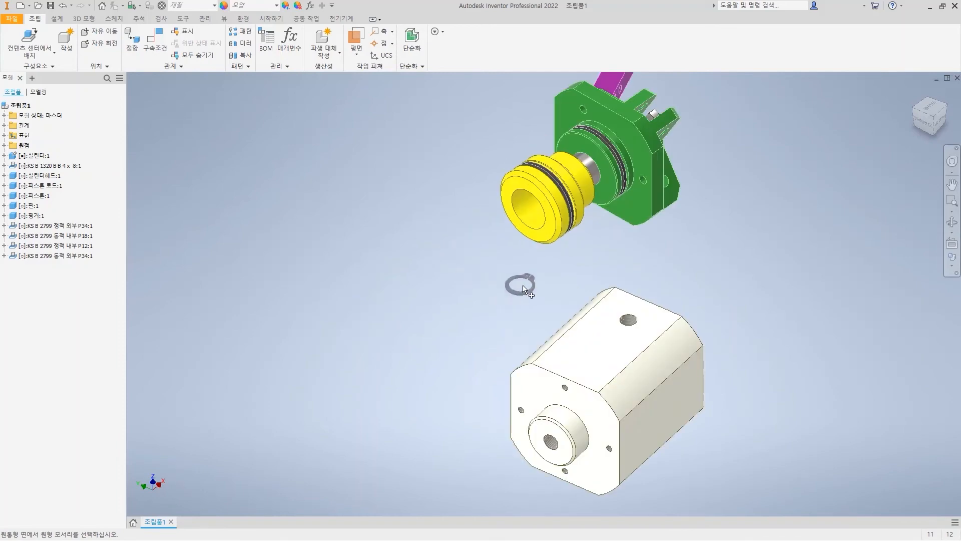
pyautogui.scroll(3, 551, 250)
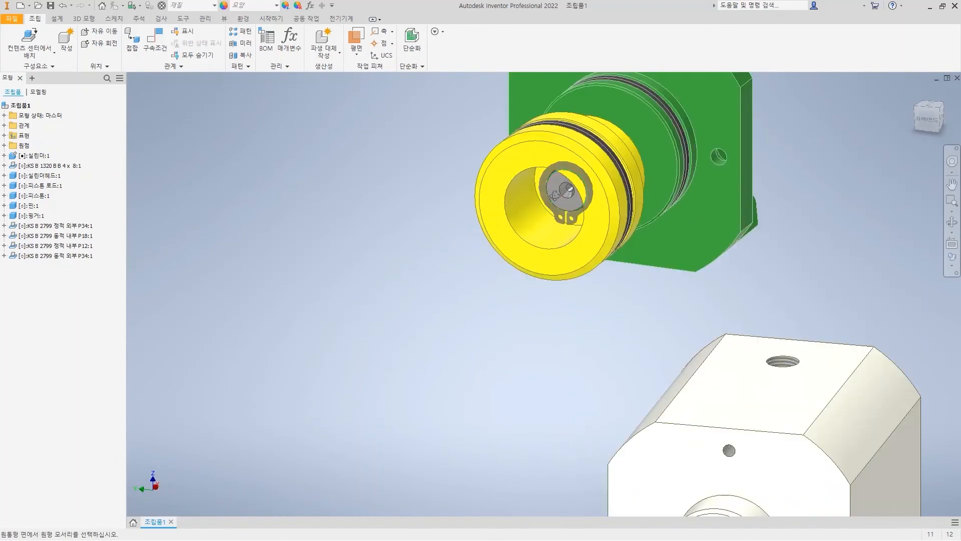
pyautogui.scroll(2, 554, 197)
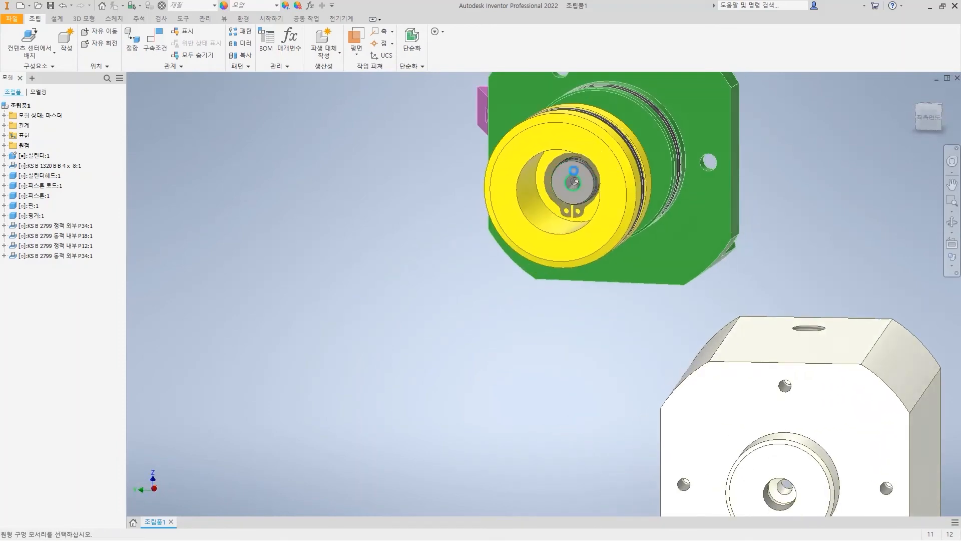
pyautogui.click(567, 166)
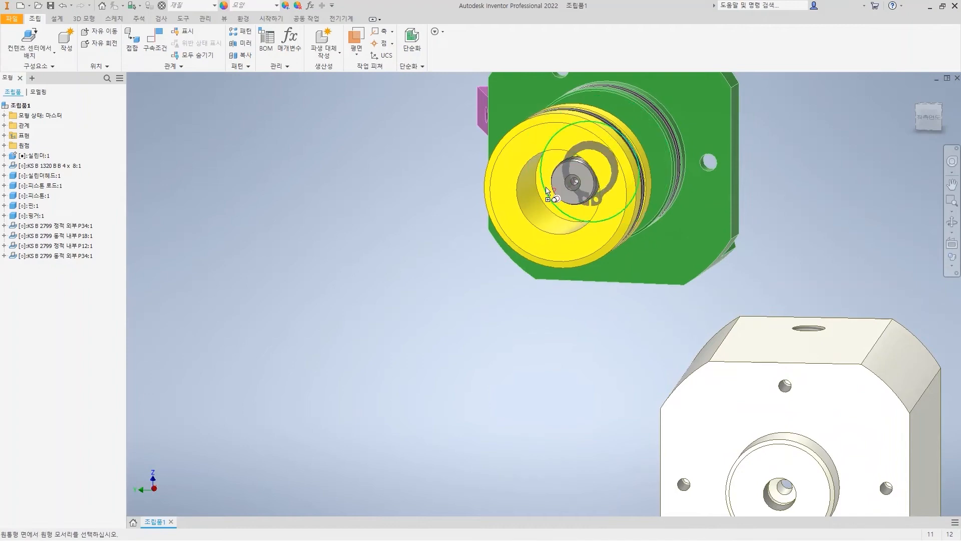
pyautogui.press('Escape')
pyautogui.click(907, 94)
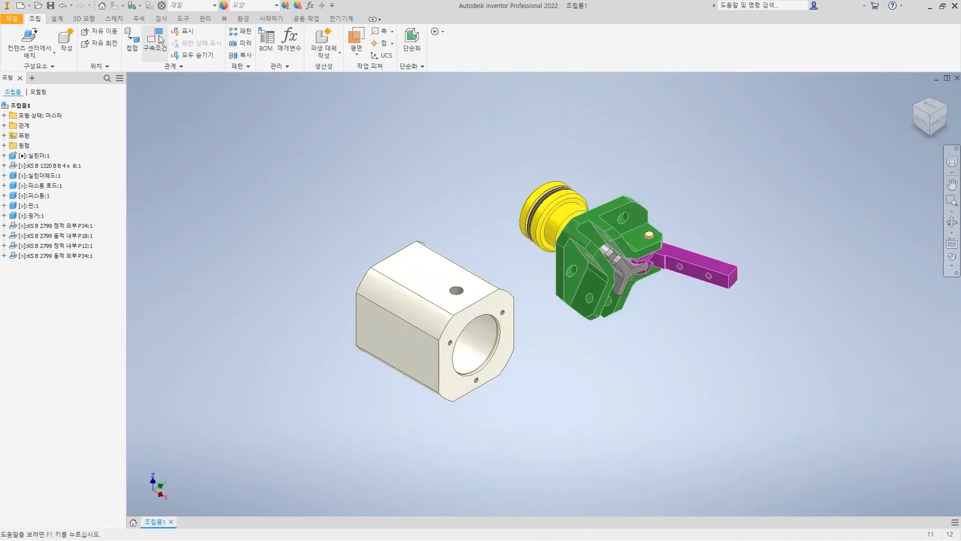
# Section the assembly in half at the piston rod's XY plane and examine the rod's groove where it meets the piston
pyautogui.click(224, 18)
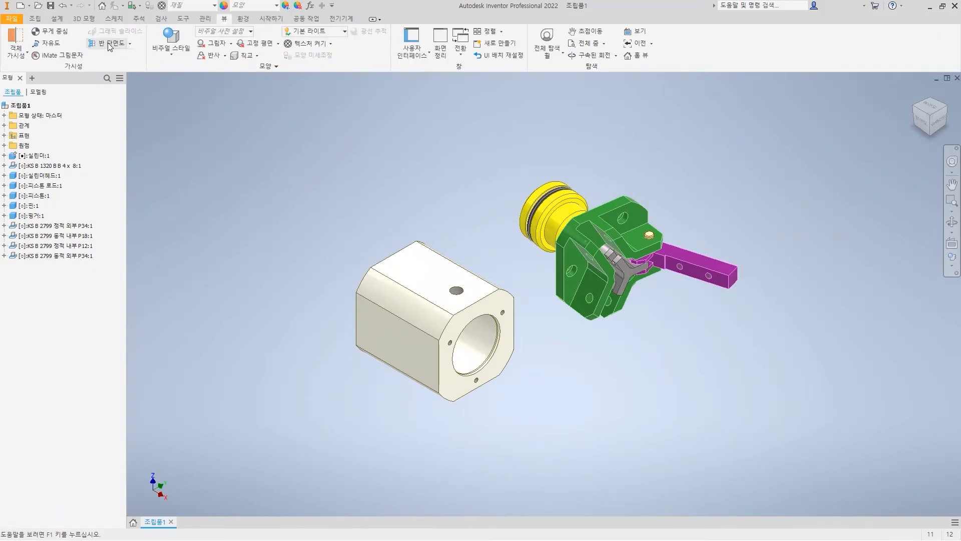
pyautogui.click(107, 43)
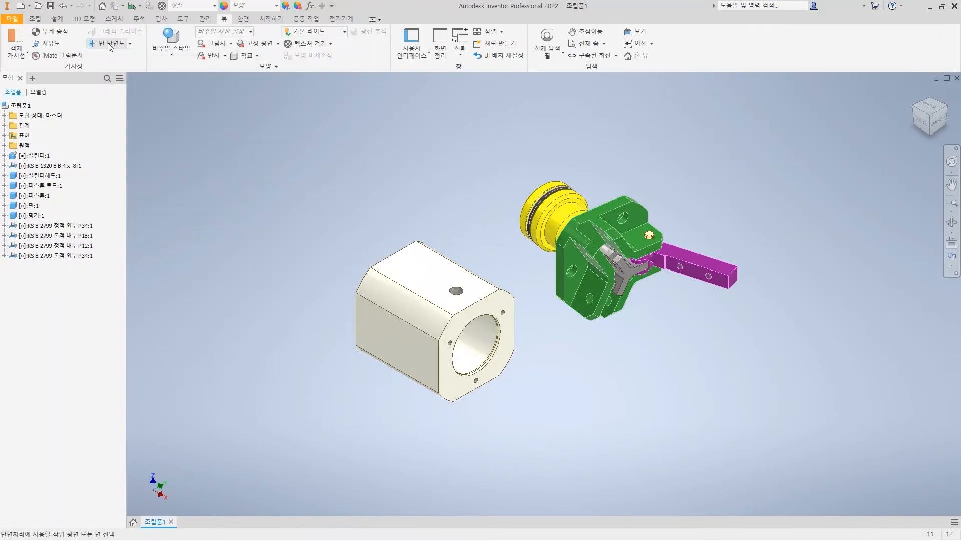
pyautogui.click(4, 185)
pyautogui.click(13, 205)
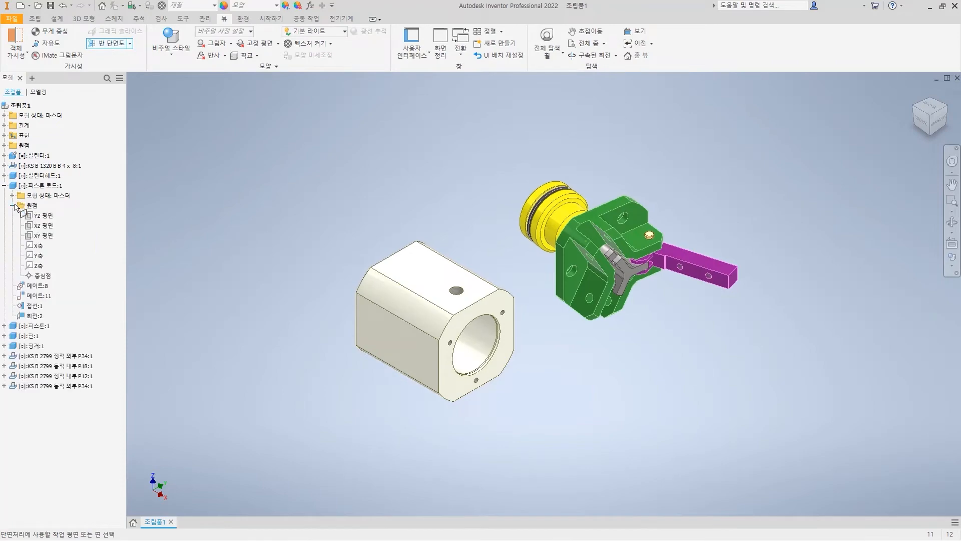
pyautogui.click(50, 237)
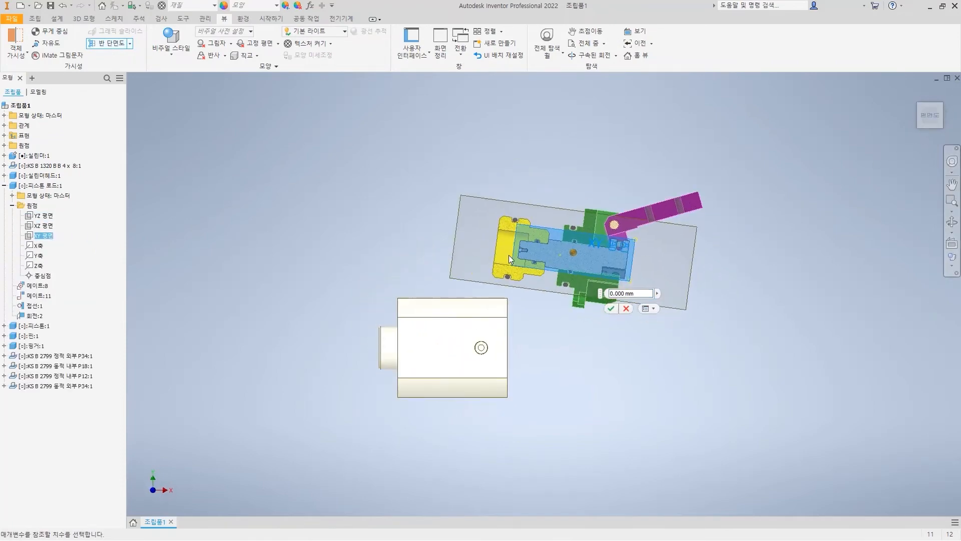
pyautogui.scroll(6, 519, 239)
pyautogui.scroll(3, 559, 255)
pyautogui.scroll(3, 555, 266)
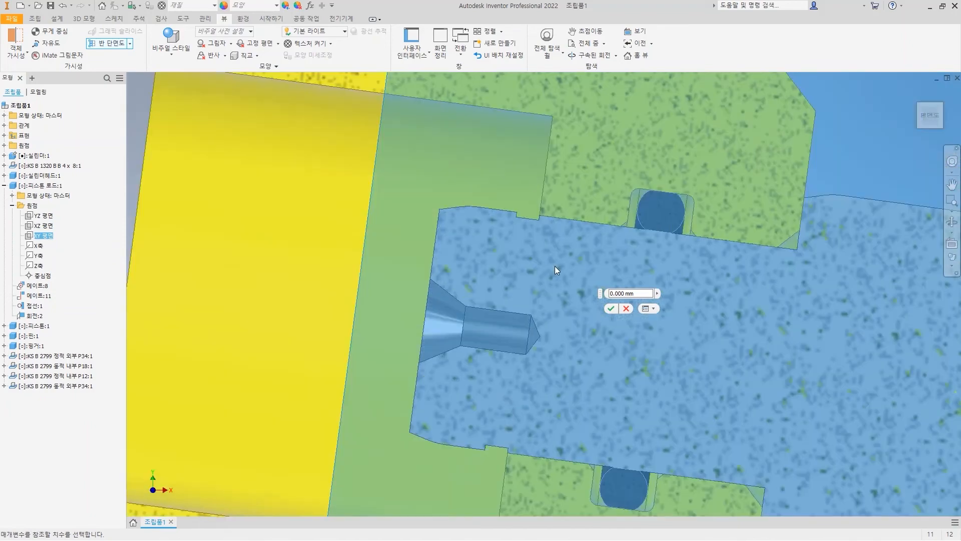
pyautogui.moveTo(541, 215)
pyautogui.keyDown('shift'); pyautogui.mouseDown()
pyautogui.moveTo(504, 376)
pyautogui.moveTo(519, 439)
pyautogui.moveTo(507, 453)
pyautogui.mouseUp(); pyautogui.keyUp('shift')
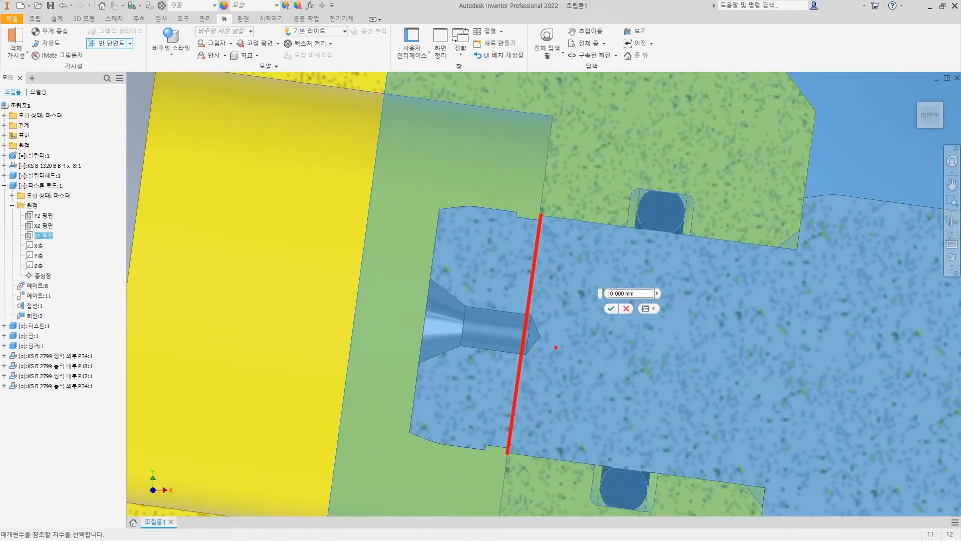
pyautogui.keyDown('ctrl'); pyautogui.keyDown('shift'); pyautogui.moveTo(567, 338); pyautogui.dragTo(481, 324); pyautogui.keyUp('shift'); pyautogui.keyUp('ctrl')
pyautogui.keyDown('shift'); pyautogui.moveTo(553, 124); pyautogui.dragTo(541, 218); pyautogui.keyUp('shift')
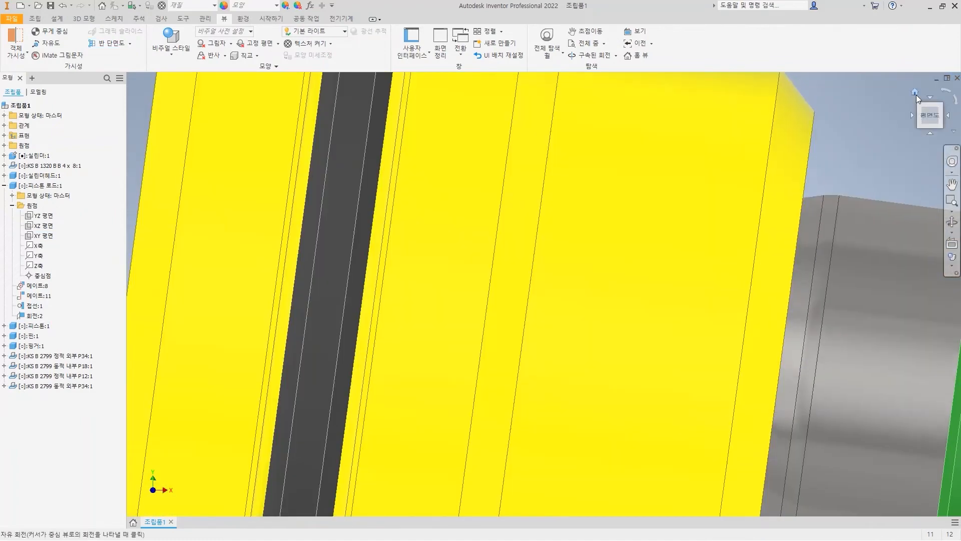
pyautogui.click(915, 94)
# Hide the yellow piston to expose the grooved end of the piston rod
pyautogui.click(559, 206)
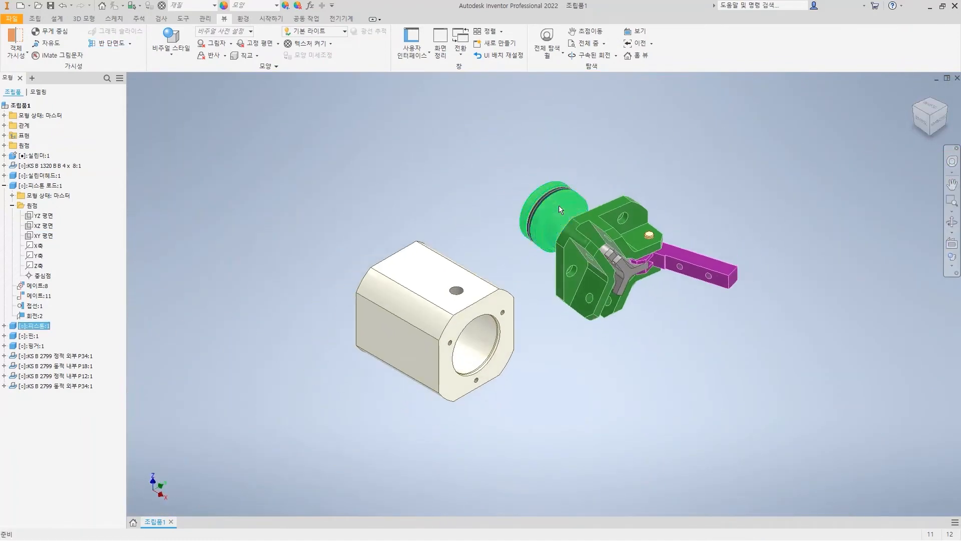
pyautogui.rightClick(559, 209)
pyautogui.click(598, 219)
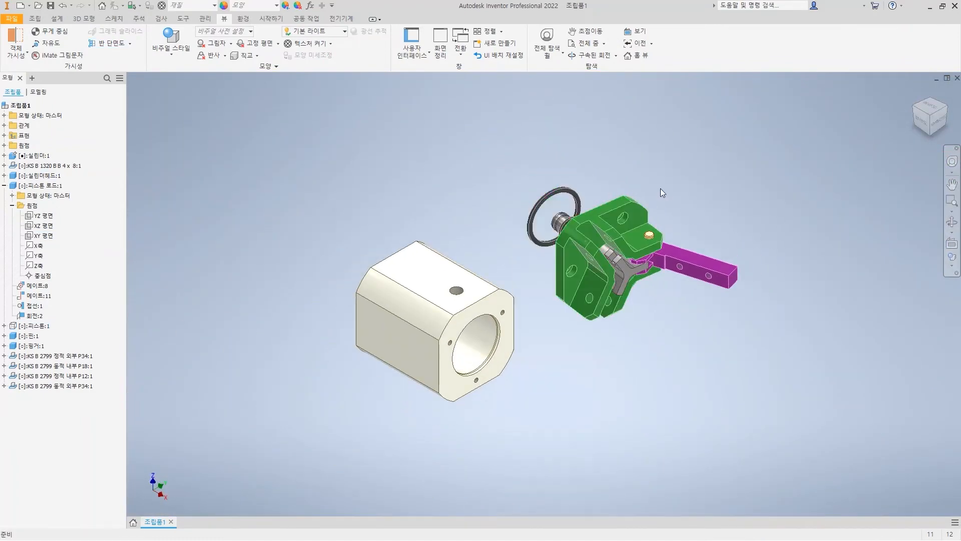
# Place a KS B 1336 12 x 1 external circlip from the Content Center in the groove at the piston rod's end
pyautogui.keyDown('shift'); pyautogui.moveTo(500, 264); pyautogui.dragTo(560, 267, button='middle'); pyautogui.keyUp('shift')
pyautogui.scroll(-5, 588, 233)
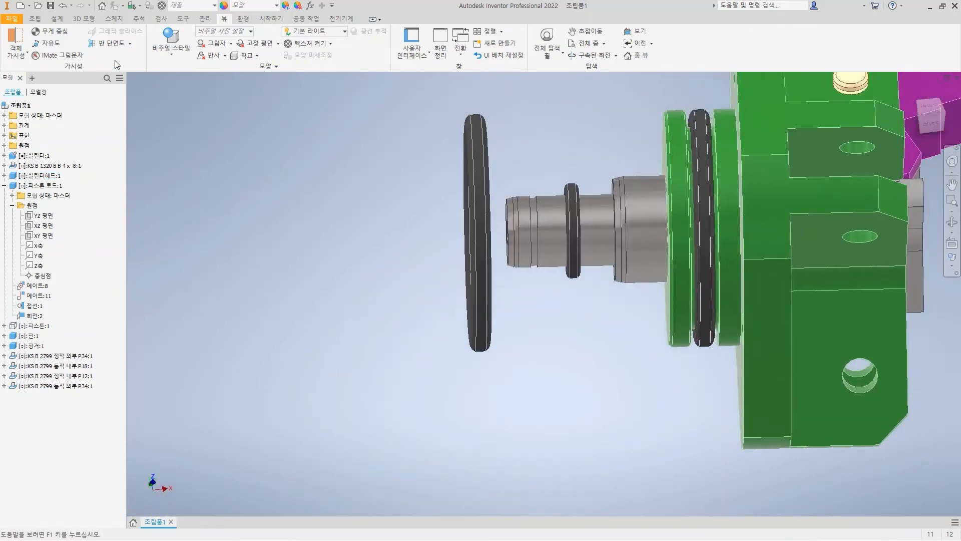
pyautogui.click(30, 18)
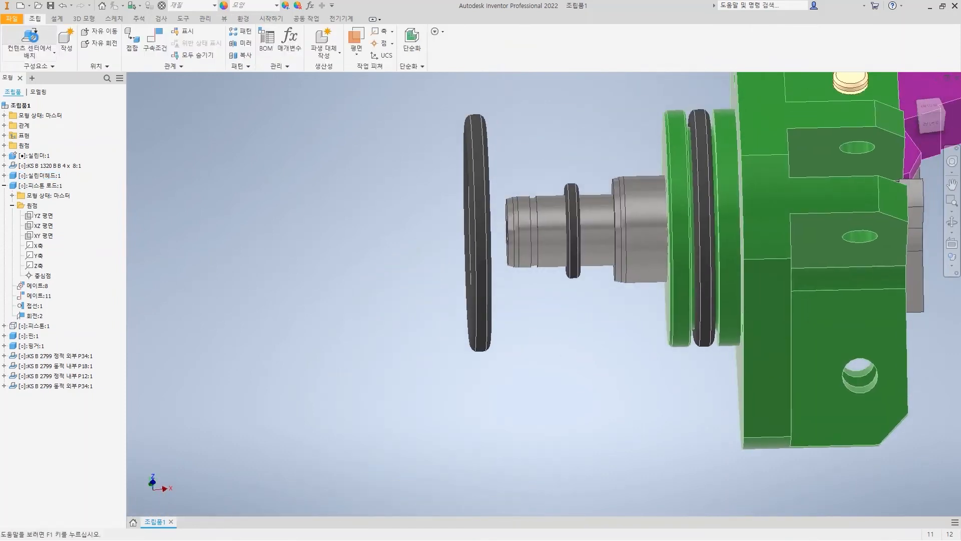
pyautogui.click(29, 39)
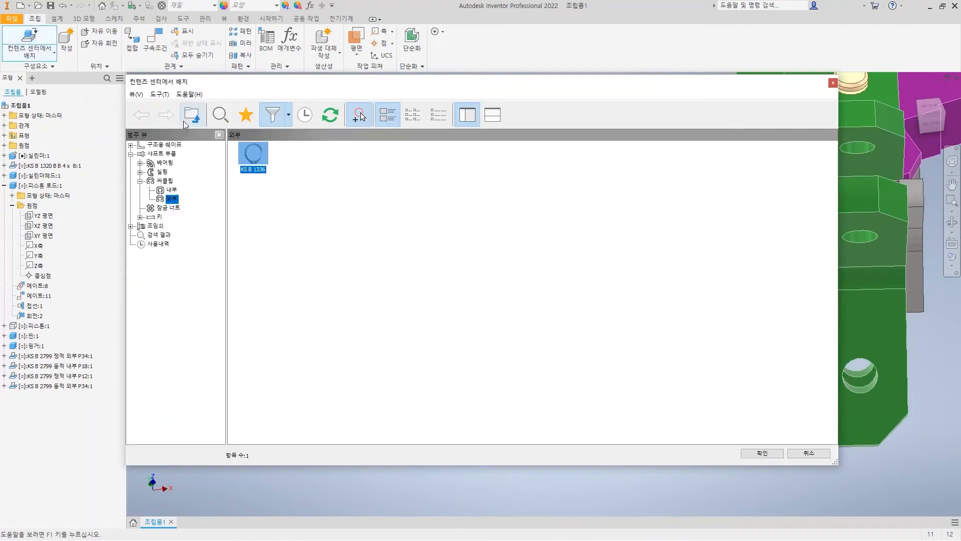
pyautogui.doubleClick(256, 160)
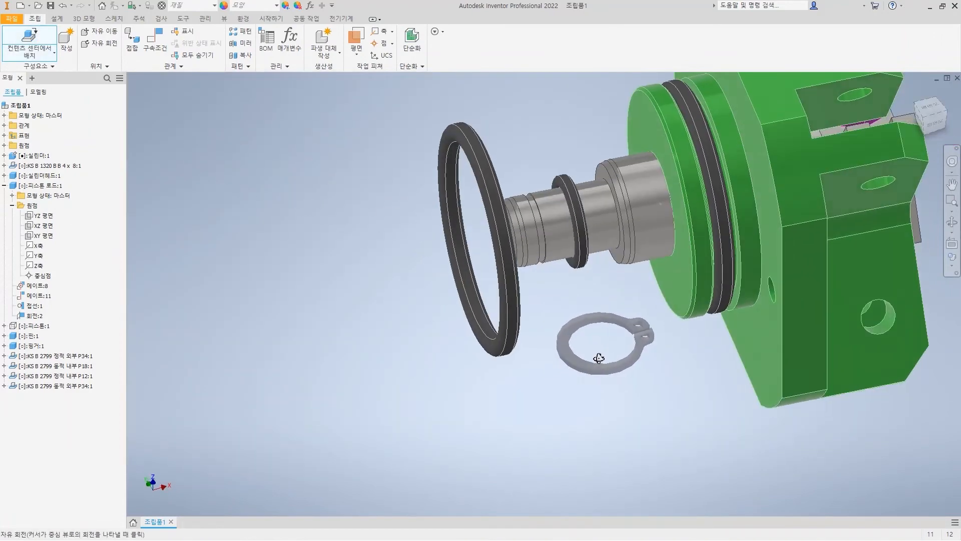
pyautogui.scroll(8, 546, 211)
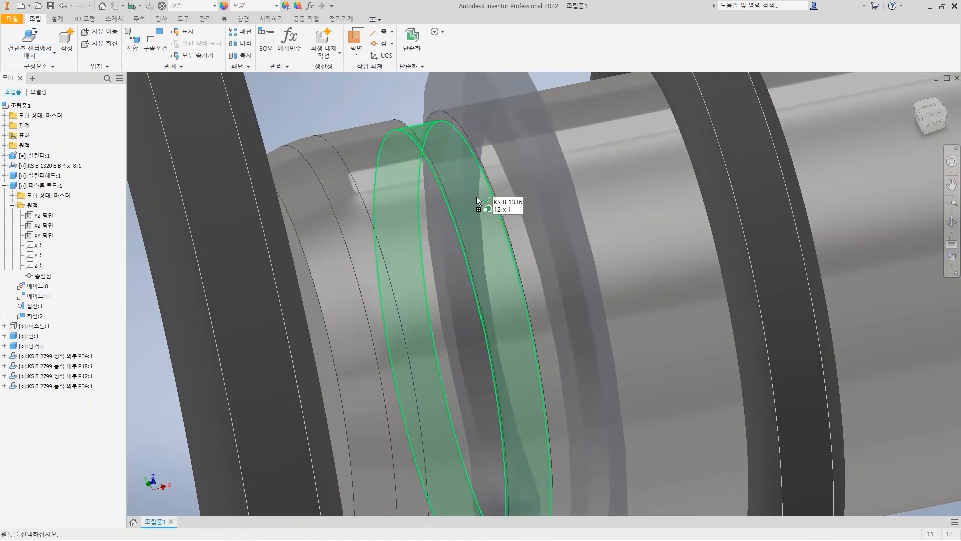
pyautogui.click(493, 212)
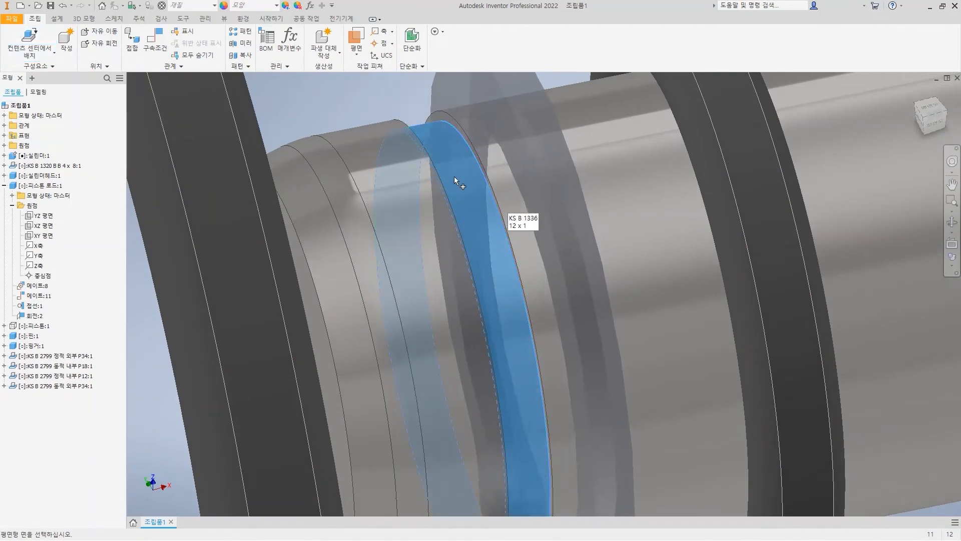
pyautogui.click(452, 122)
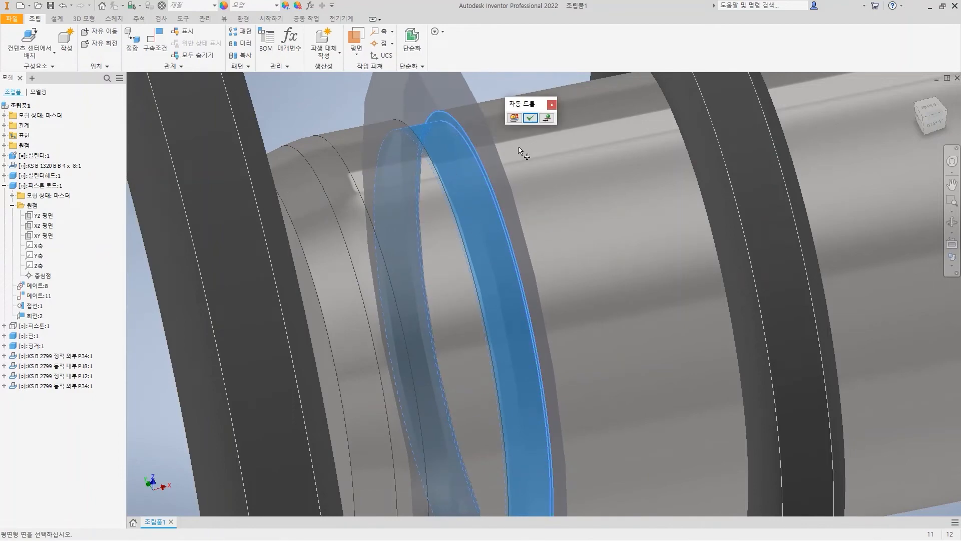
pyautogui.click(530, 118)
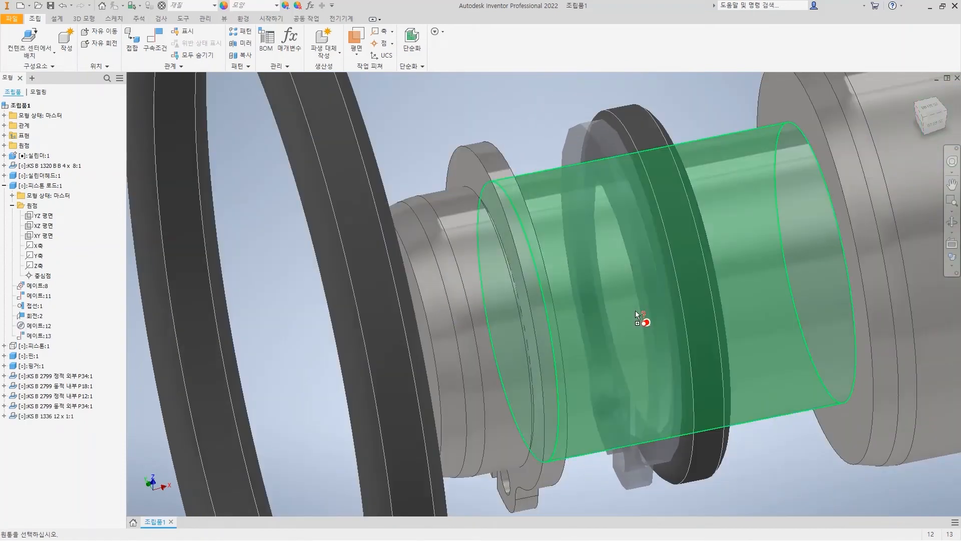
pyautogui.press('Escape')
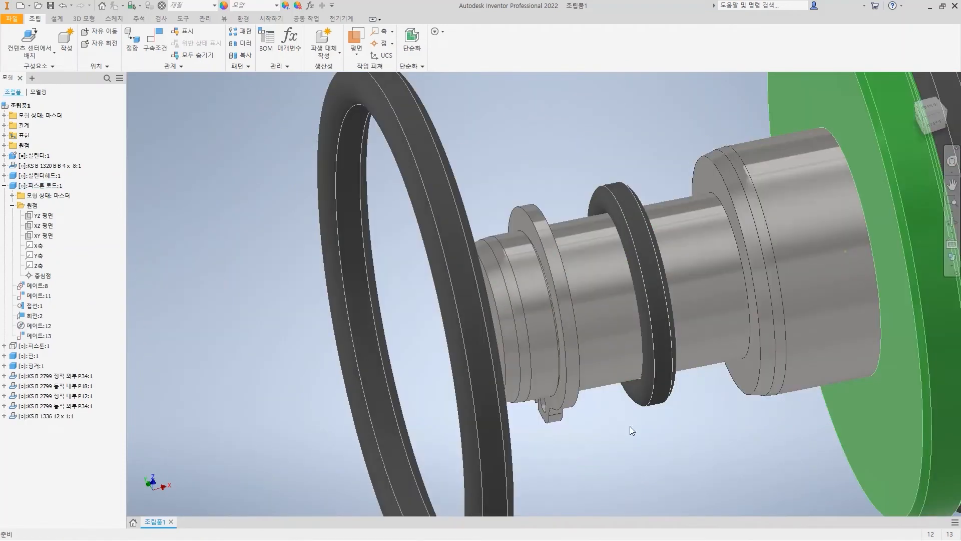
# Give the circlip on the piston rod the glossy blue wall paint appearance (파란색 - 벽 페인트 - 광택)
pyautogui.press('F4')
pyautogui.moveTo(624, 438)
pyautogui.mouseDown()
pyautogui.moveTo(639, 371)
pyautogui.moveTo(712, 411)
pyautogui.moveTo(634, 441)
pyautogui.mouseUp()
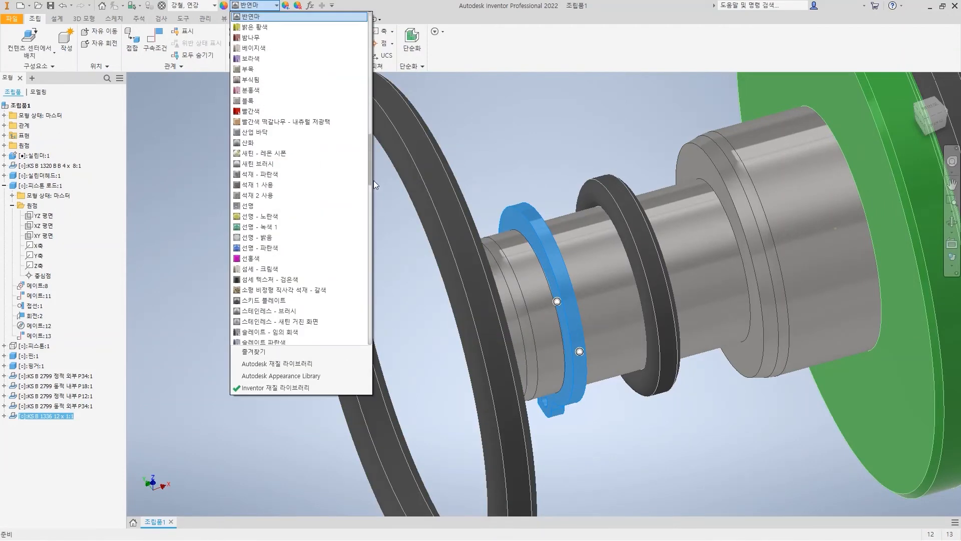
pyautogui.moveTo(370, 171); pyautogui.dragTo(389, 285)
pyautogui.scroll(-5, 372, 323)
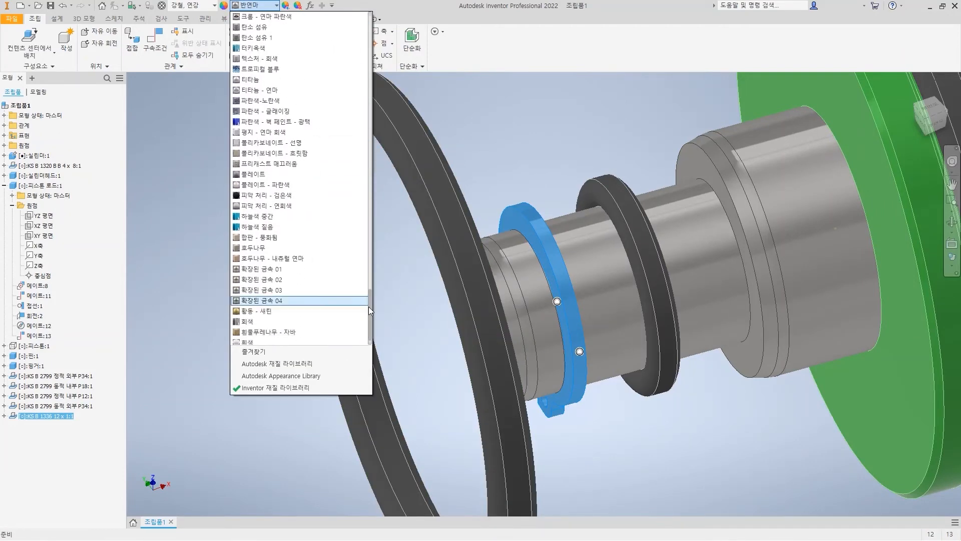
pyautogui.click(271, 121)
pyautogui.click(225, 194)
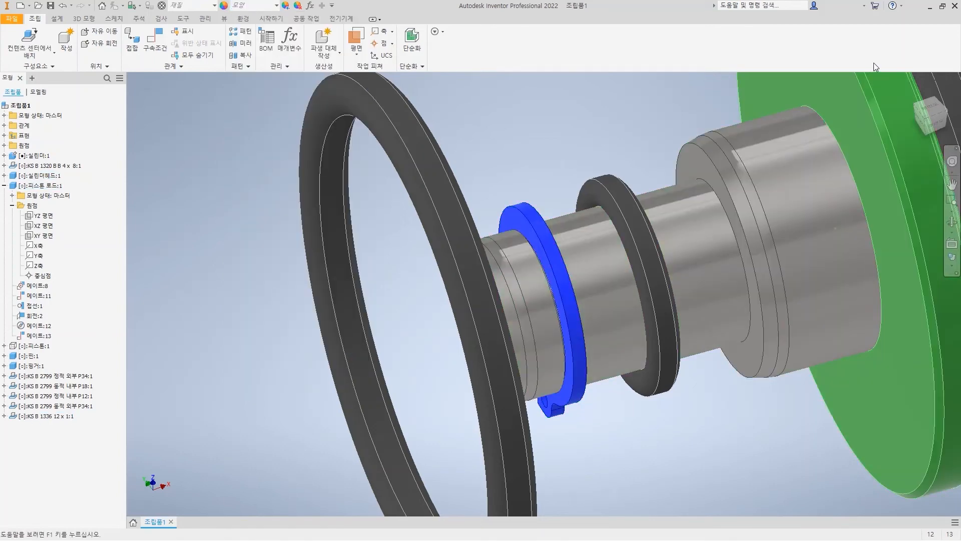
# Collapse the piston rod component in the model browser and make the hidden piston visible again
pyautogui.scroll(-3, 867, 136)
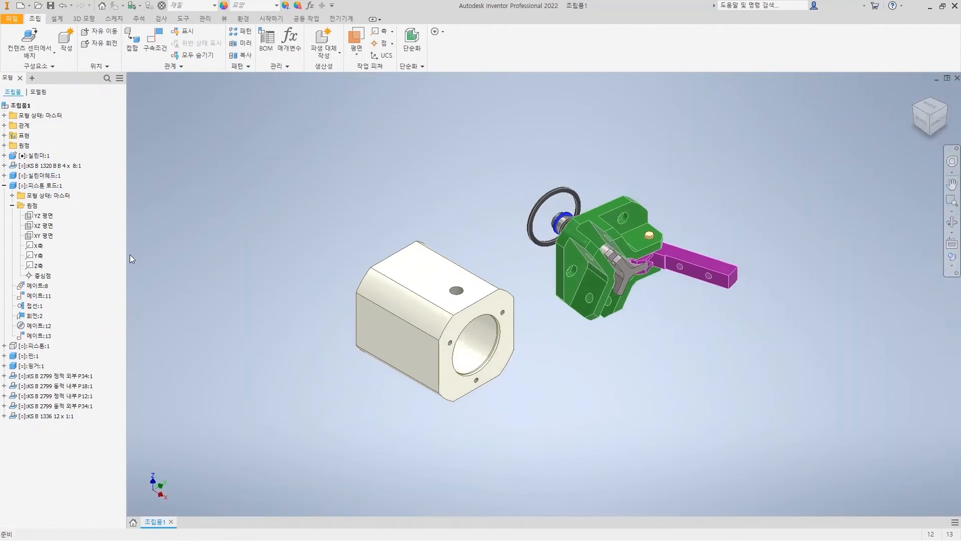
pyautogui.click(4, 186)
pyautogui.click(37, 197)
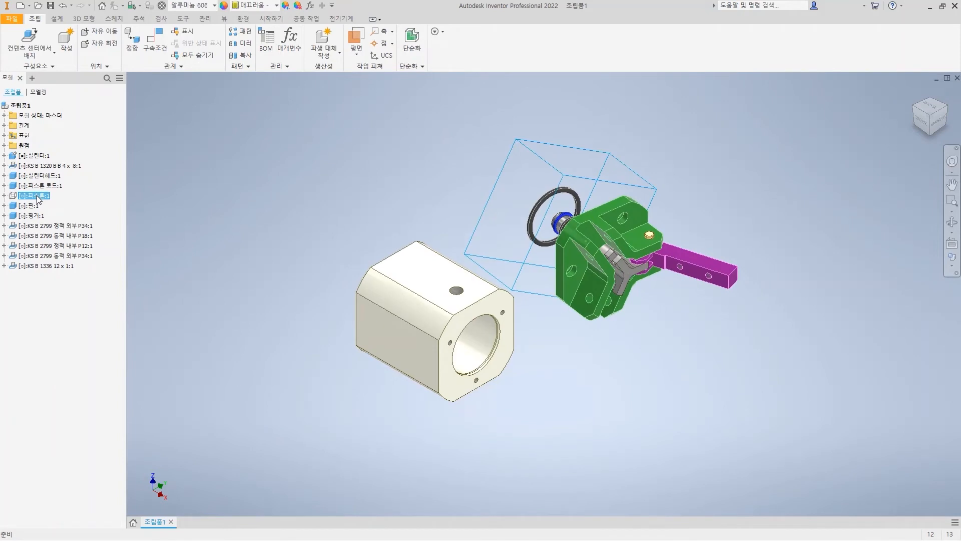
pyautogui.rightClick(38, 198)
pyautogui.click(75, 393)
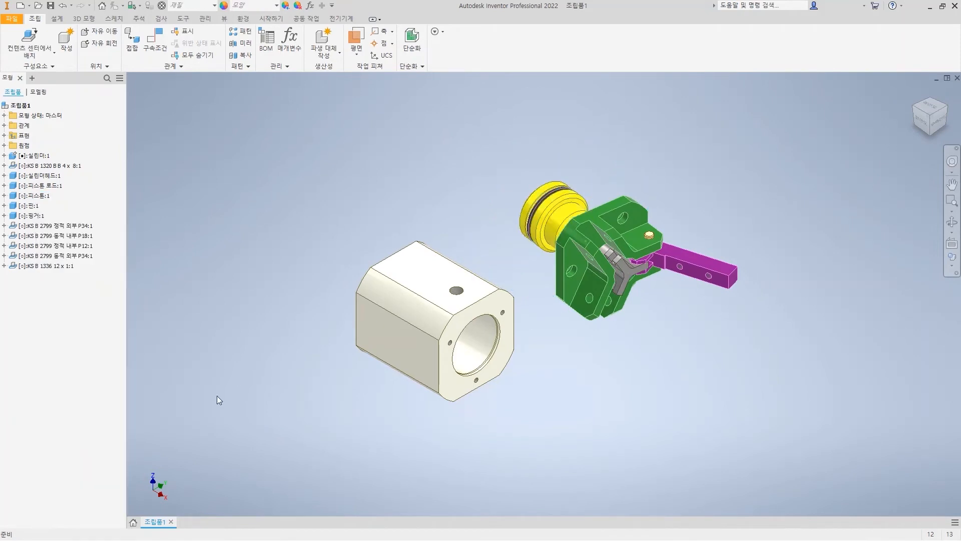
# Examine the blue circlip inside the piston and the grooved end of the pin protruding from the green cylinder head
pyautogui.keyDown('shift'); pyautogui.moveTo(601, 377); pyautogui.dragTo(747, 368, button='middle'); pyautogui.keyUp('shift')
pyautogui.moveTo(348, 201); pyautogui.dragTo(367, 280, button='middle')
pyautogui.keyDown('shift'); pyautogui.moveTo(366, 280); pyautogui.dragTo(435, 287, button='middle'); pyautogui.keyUp('shift')
pyautogui.scroll(8, 267, 267)
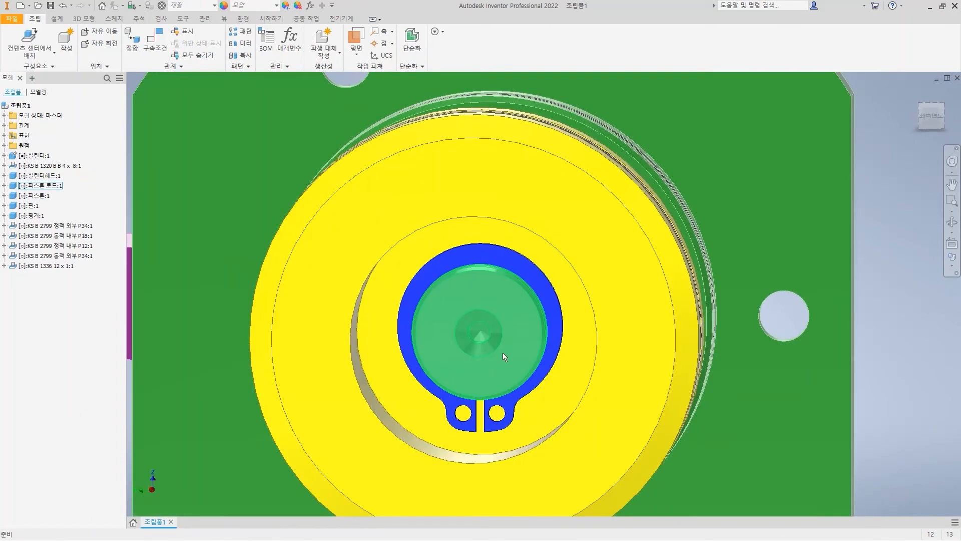
pyautogui.click(915, 92)
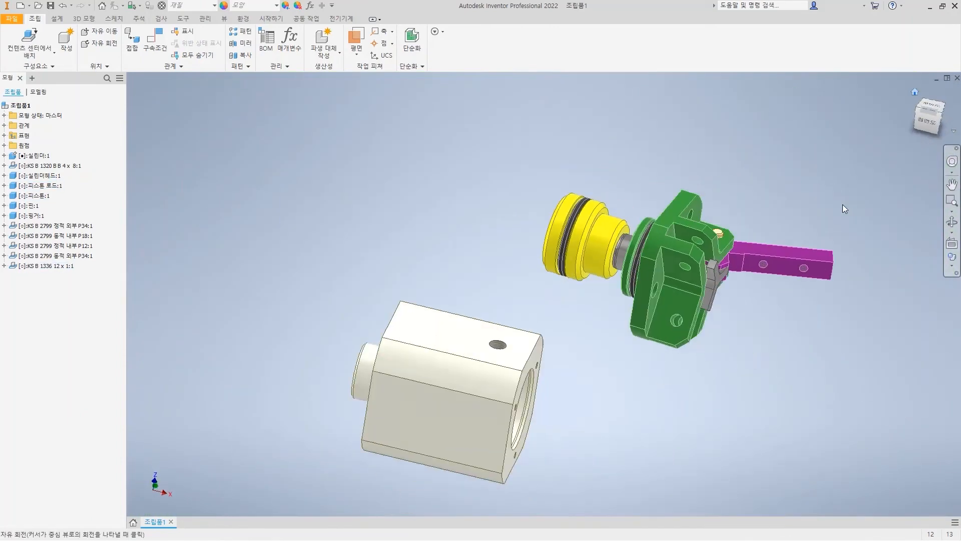
pyautogui.moveTo(666, 319); pyautogui.dragTo(646, 440, button='middle')
pyautogui.scroll(3, 633, 367)
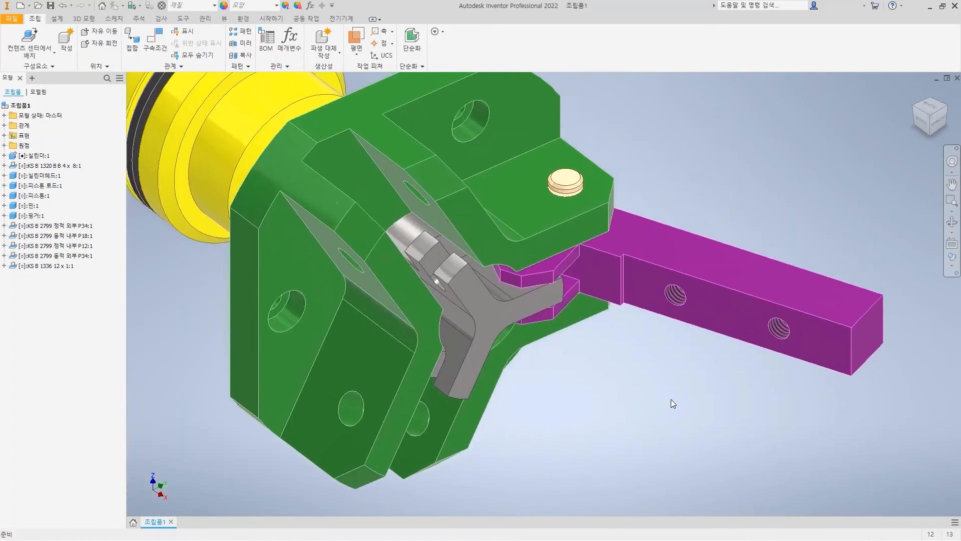
pyautogui.moveTo(583, 188)
pyautogui.mouseDown()
pyautogui.moveTo(649, 178)
pyautogui.moveTo(594, 198)
pyautogui.mouseUp()
pyautogui.moveTo(576, 326)
pyautogui.mouseDown()
pyautogui.moveTo(588, 341)
pyautogui.moveTo(629, 353)
pyautogui.mouseUp()
pyautogui.moveTo(572, 340)
pyautogui.mouseDown()
pyautogui.moveTo(589, 332)
pyautogui.moveTo(583, 338)
pyautogui.mouseUp()
pyautogui.moveTo(663, 171); pyautogui.dragTo(673, 170)
pyautogui.moveTo(654, 173); pyautogui.dragTo(679, 200)
pyautogui.click(668, 188)
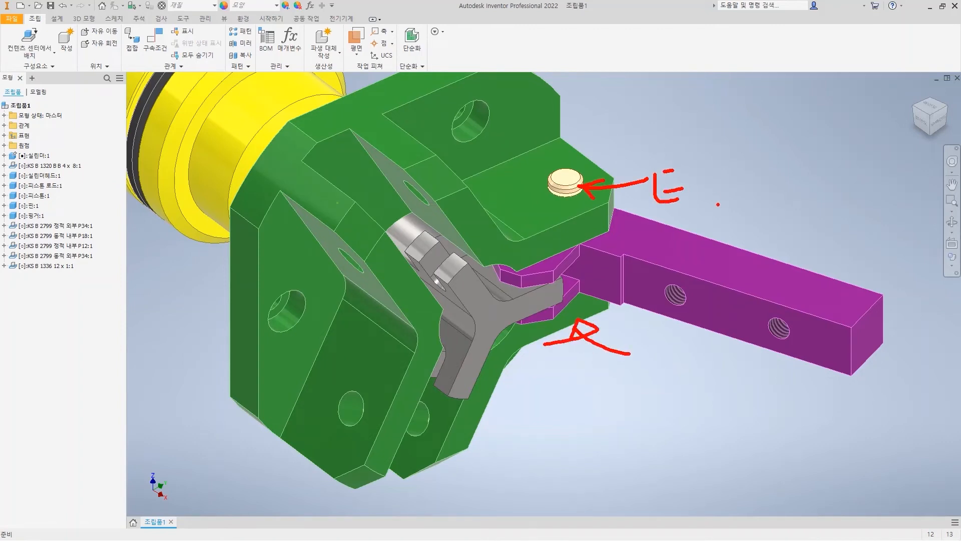
pyautogui.press('Escape')
# Browse the external circlips in the Content Center and filter them by the JIS standard
pyautogui.click(34, 42)
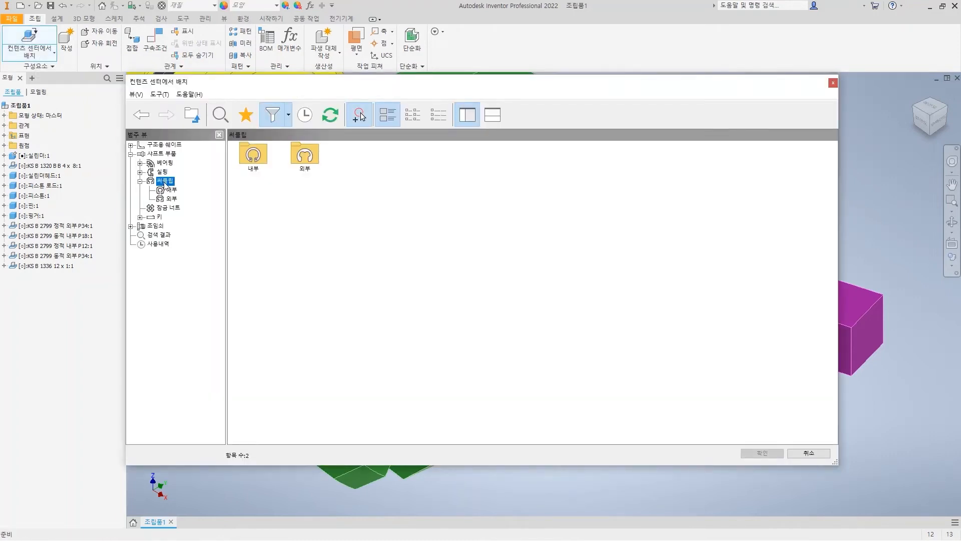
pyautogui.doubleClick(310, 167)
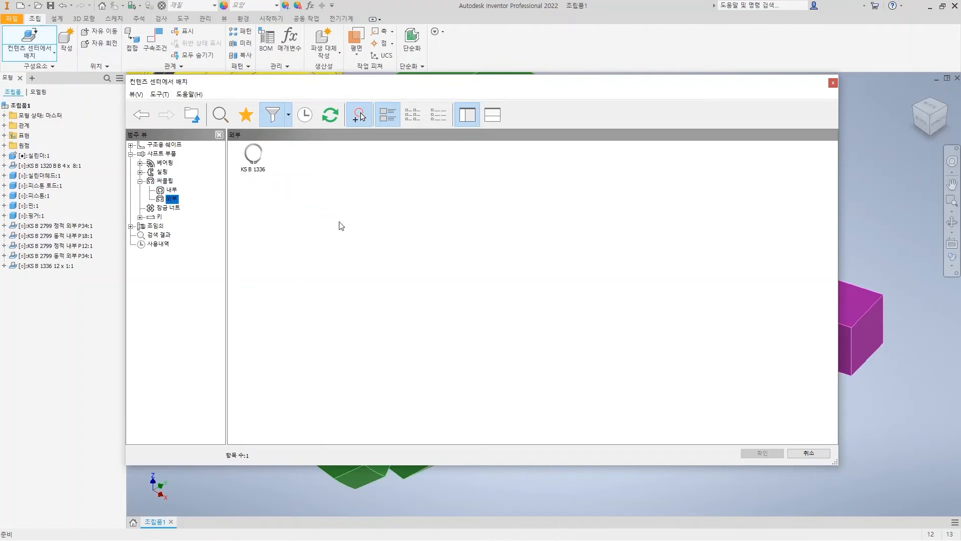
pyautogui.click(289, 115)
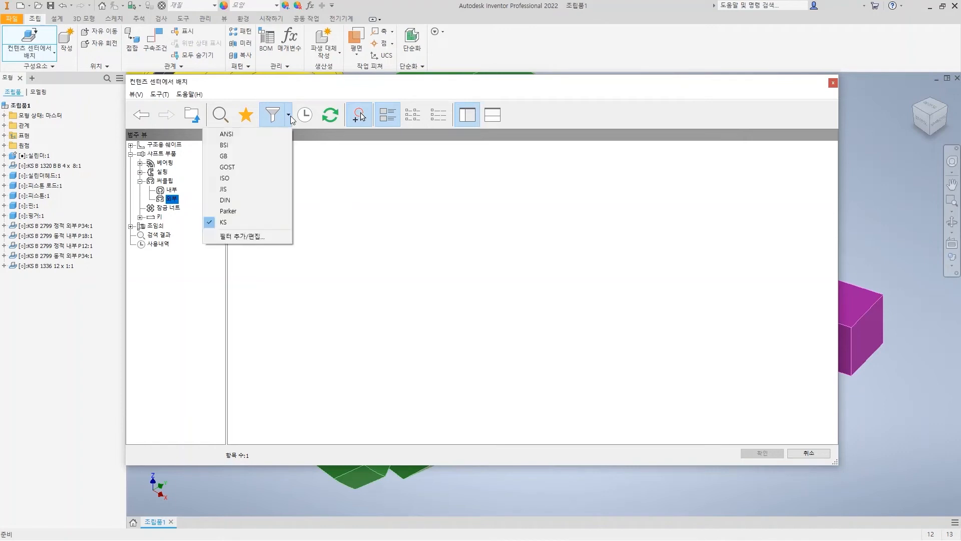
pyautogui.click(240, 226)
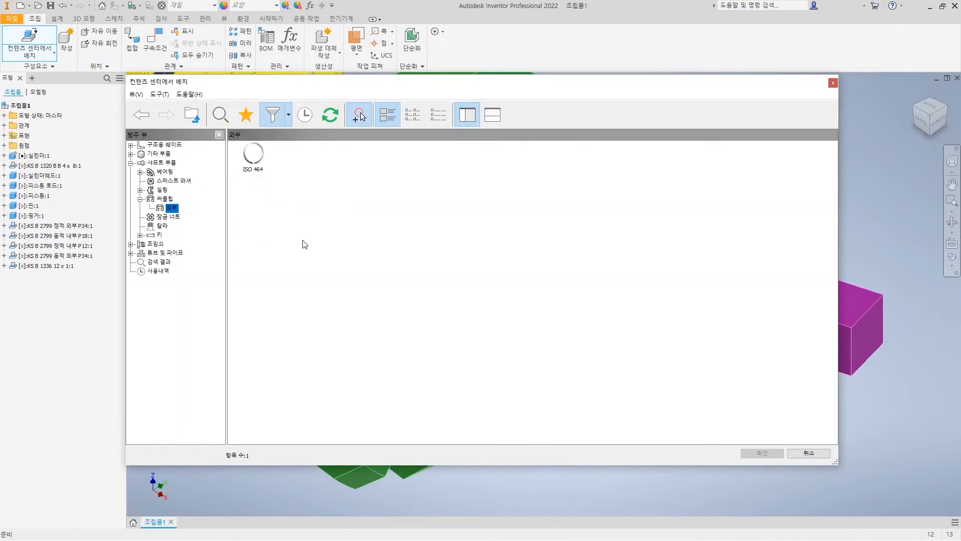
pyautogui.click(166, 198)
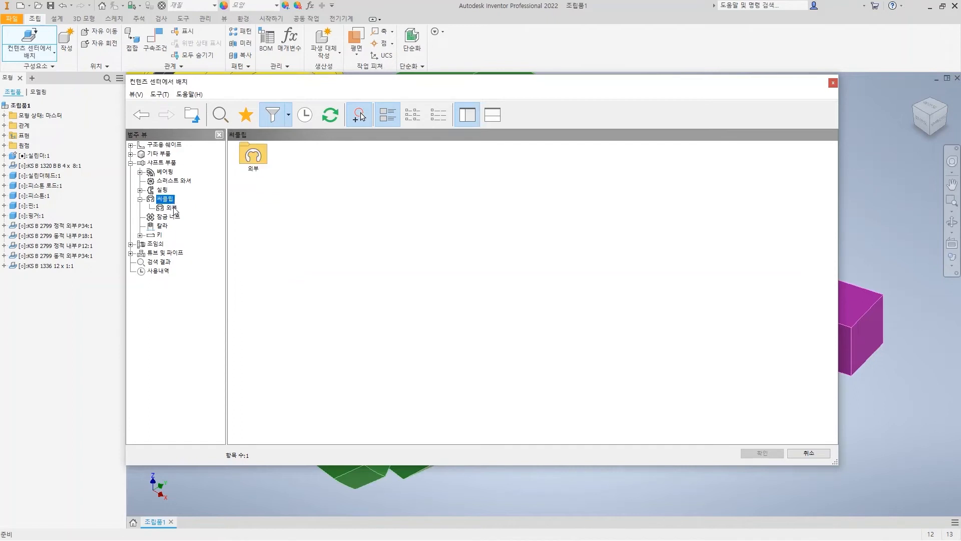
pyautogui.doubleClick(247, 161)
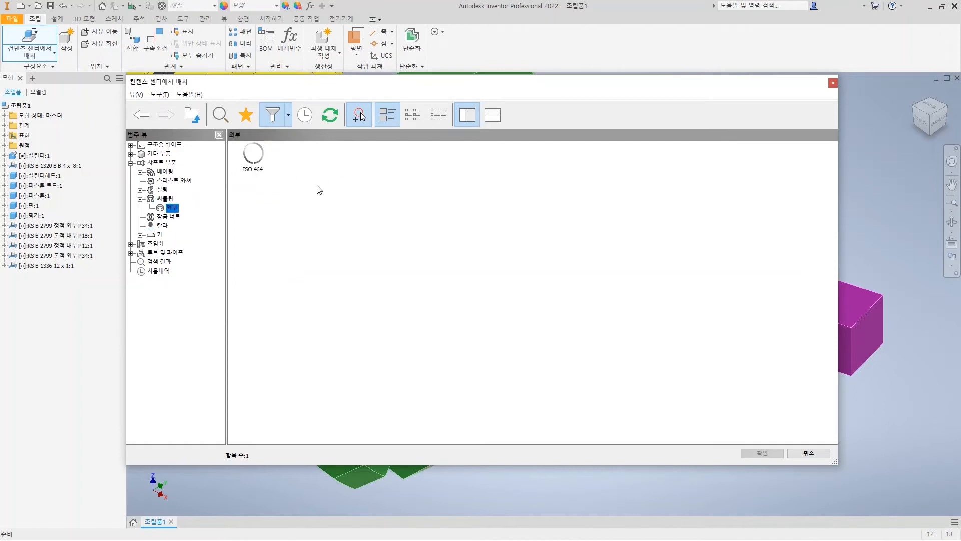
pyautogui.click(288, 115)
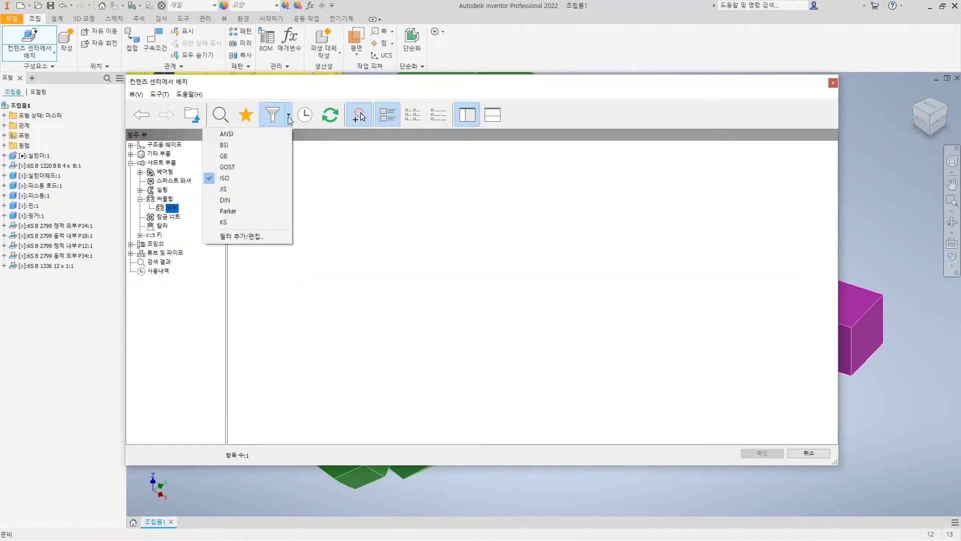
pyautogui.click(230, 189)
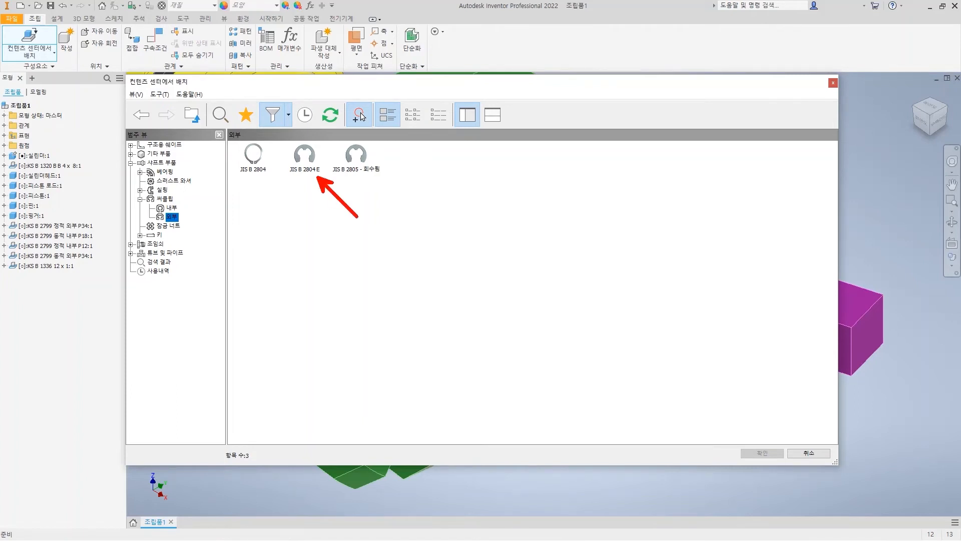
# Place a JIS B 2804 E - 4 - 5 retaining ring in the finger pin's upper groove, against the green cylinder head
pyautogui.click(312, 170)
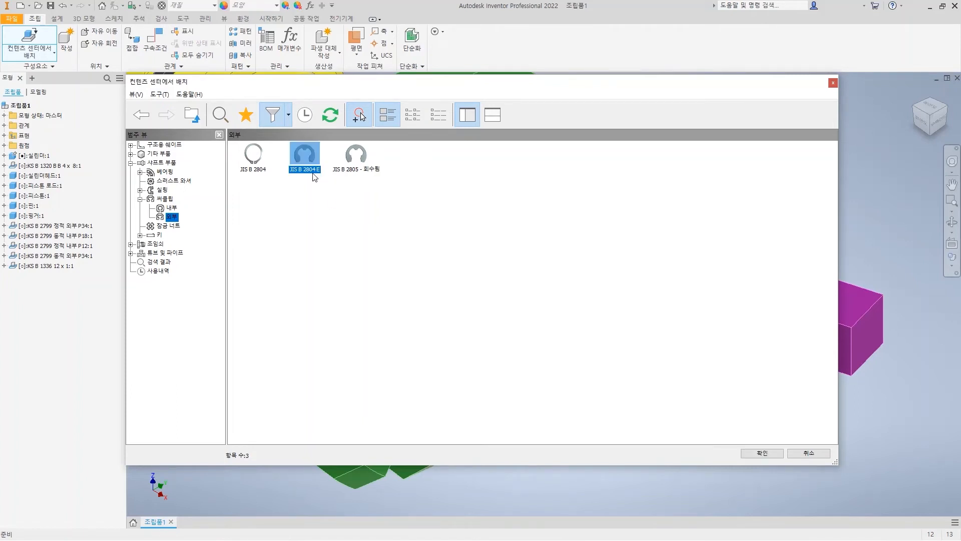
pyautogui.doubleClick(306, 167)
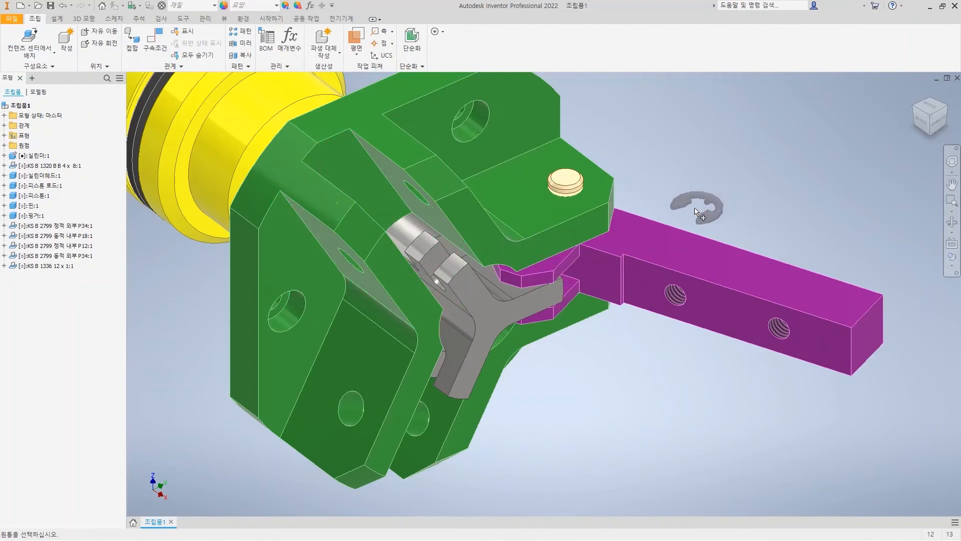
pyautogui.keyDown('shift'); pyautogui.moveTo(695, 209); pyautogui.dragTo(686, 194, button='middle'); pyautogui.keyUp('shift')
pyautogui.scroll(5, 609, 158)
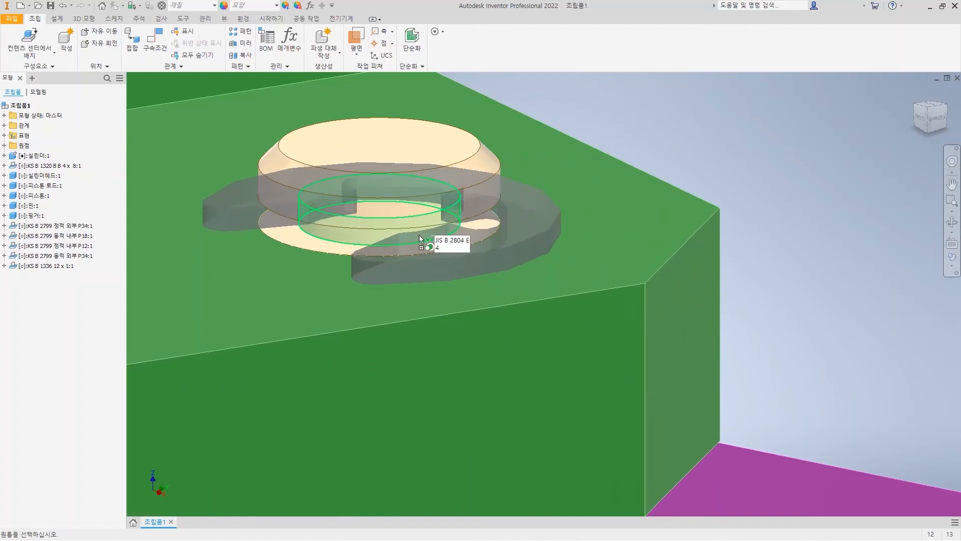
pyautogui.click(419, 236)
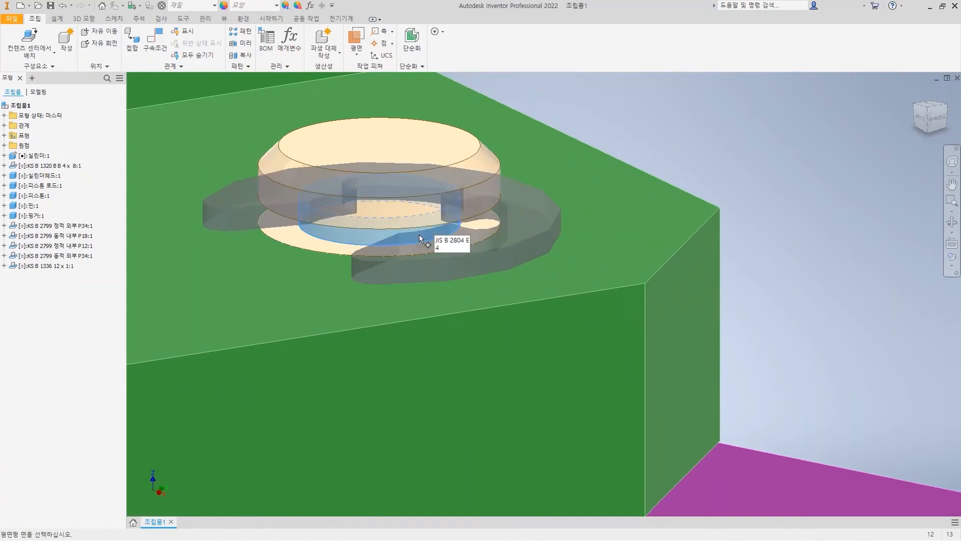
pyautogui.click(531, 273)
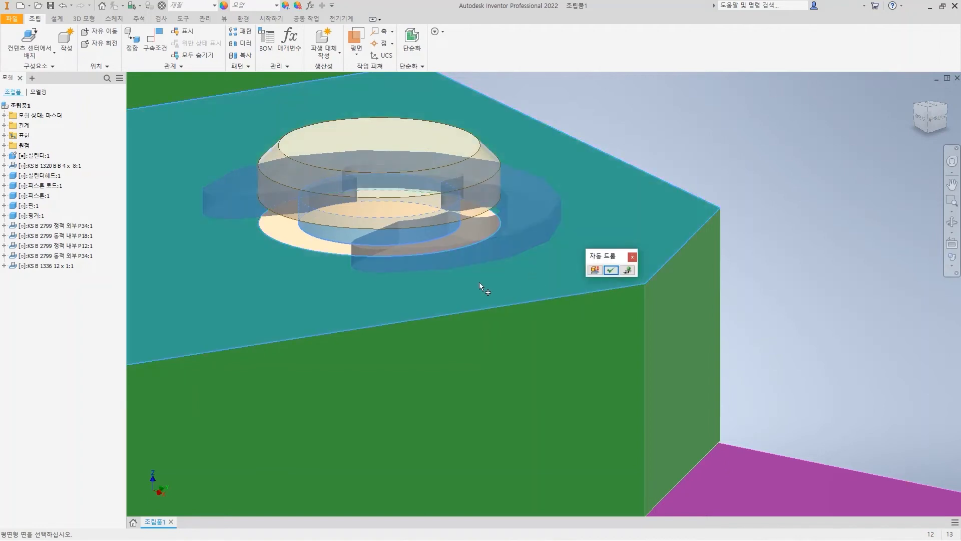
pyautogui.click(611, 270)
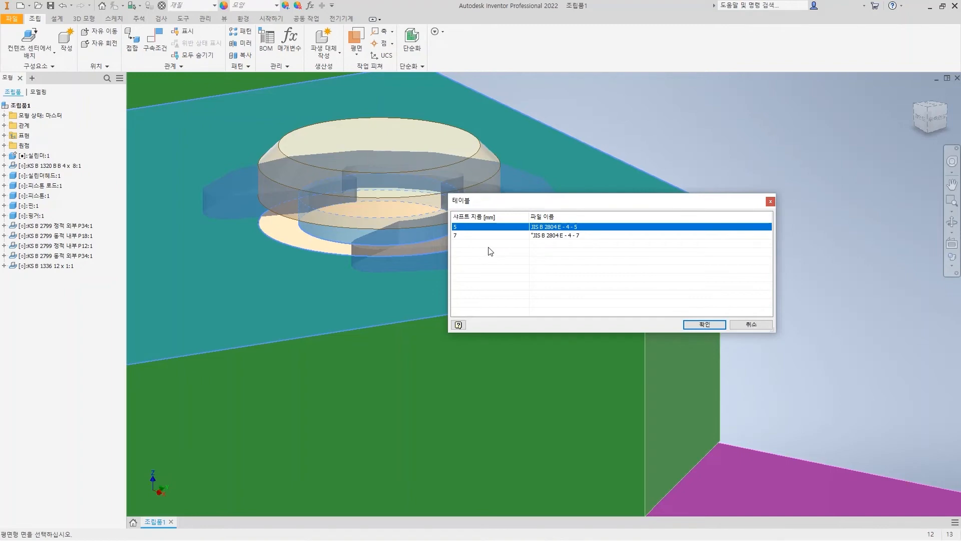
pyautogui.click(705, 324)
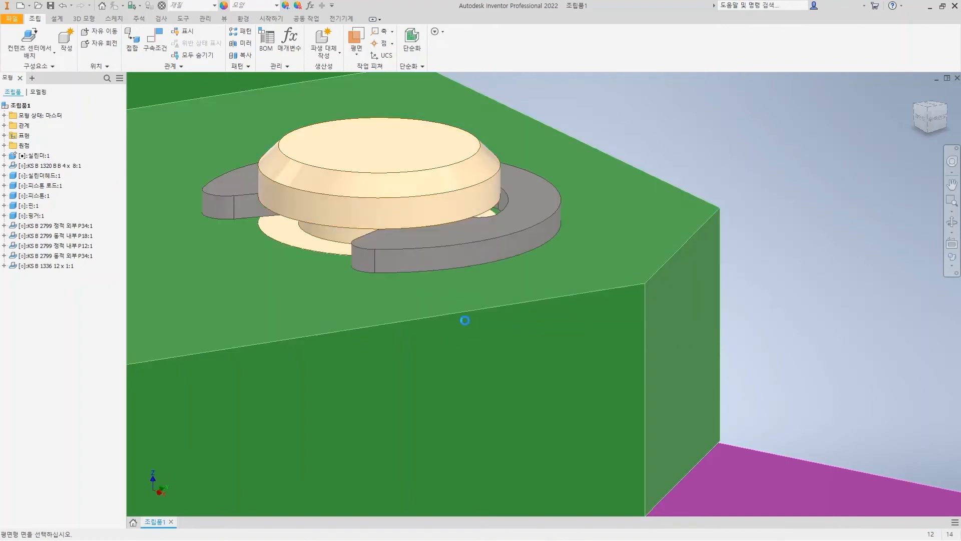
# Place a second JIS B 2804 E - 4 - 5 ring in the groove at the pin's lower end and end the placement
pyautogui.scroll(-3, 551, 299)
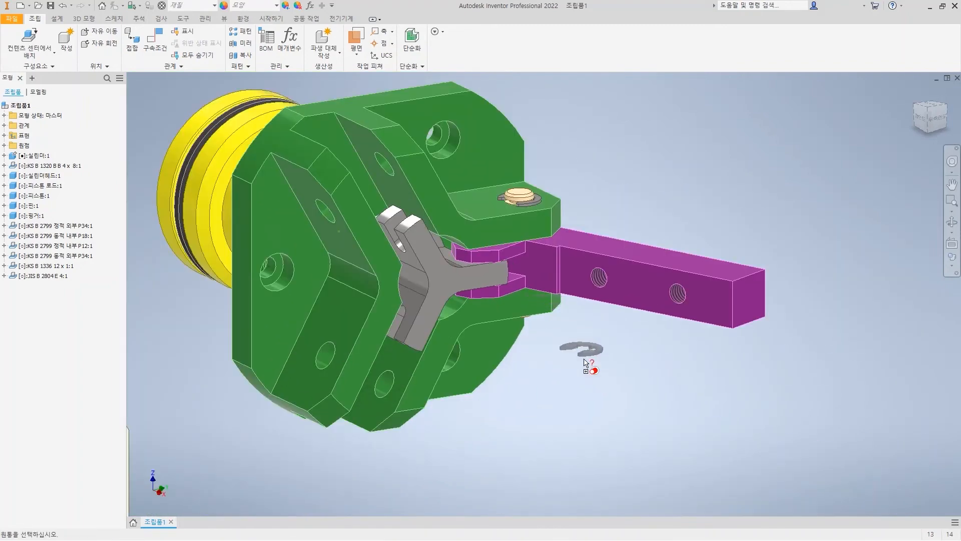
pyautogui.moveTo(586, 366)
pyautogui.keyDown('shift'); pyautogui.mouseDown(button='middle')
pyautogui.moveTo(579, 341)
pyautogui.moveTo(574, 364)
pyautogui.mouseUp(button='middle'); pyautogui.keyUp('shift')
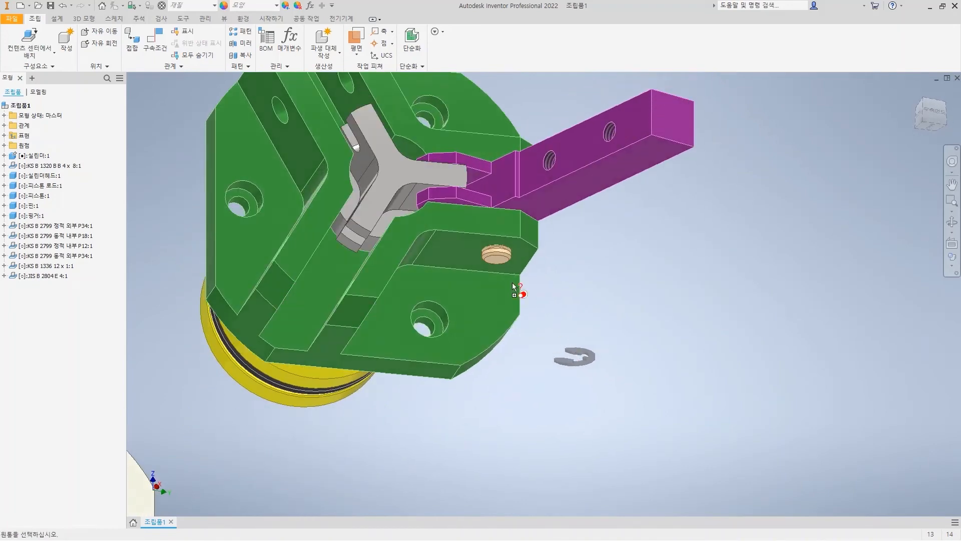
pyautogui.scroll(7, 508, 223)
pyautogui.keyDown('shift'); pyautogui.moveTo(448, 352); pyautogui.dragTo(521, 365, button='middle'); pyautogui.keyUp('shift')
pyautogui.click(532, 358)
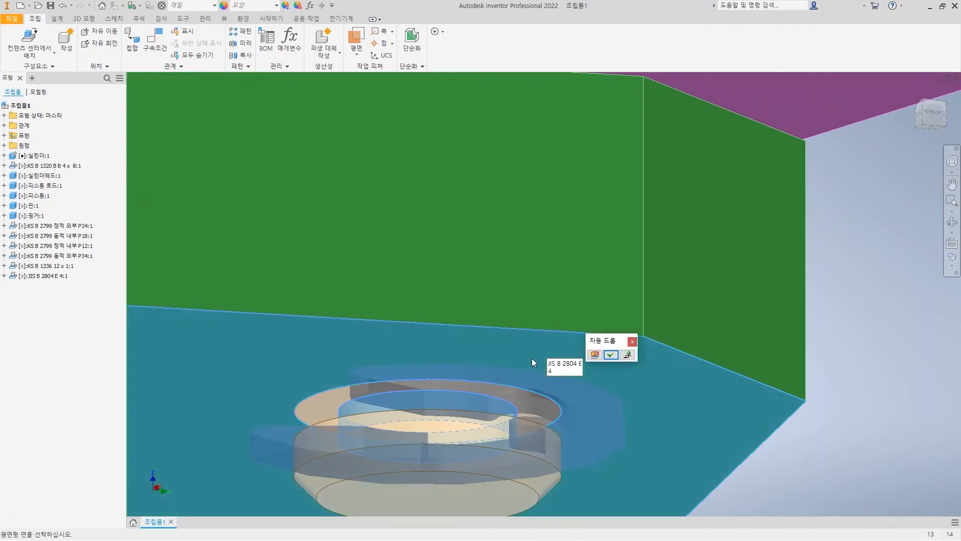
pyautogui.click(607, 353)
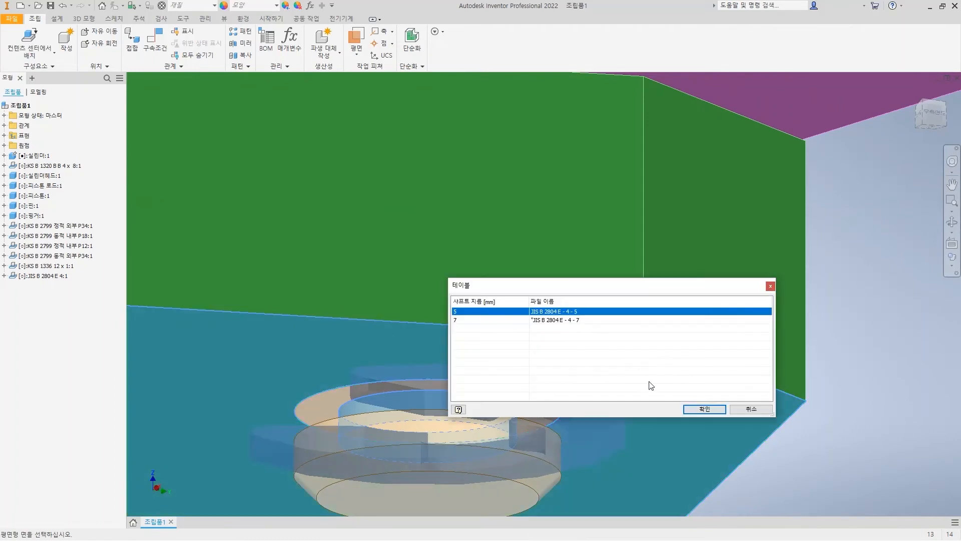
pyautogui.click(713, 409)
pyautogui.click(738, 380)
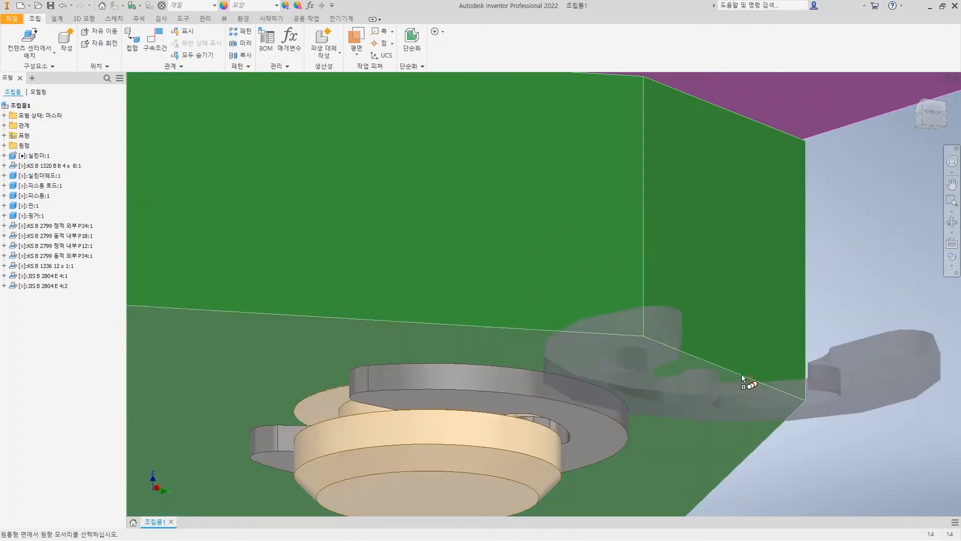
pyautogui.press('Escape')
# Give both E-type rings on the finger pin the glossy blue wall paint appearance (파란색 - 벽 페인트 - 광택)
pyautogui.click(915, 93)
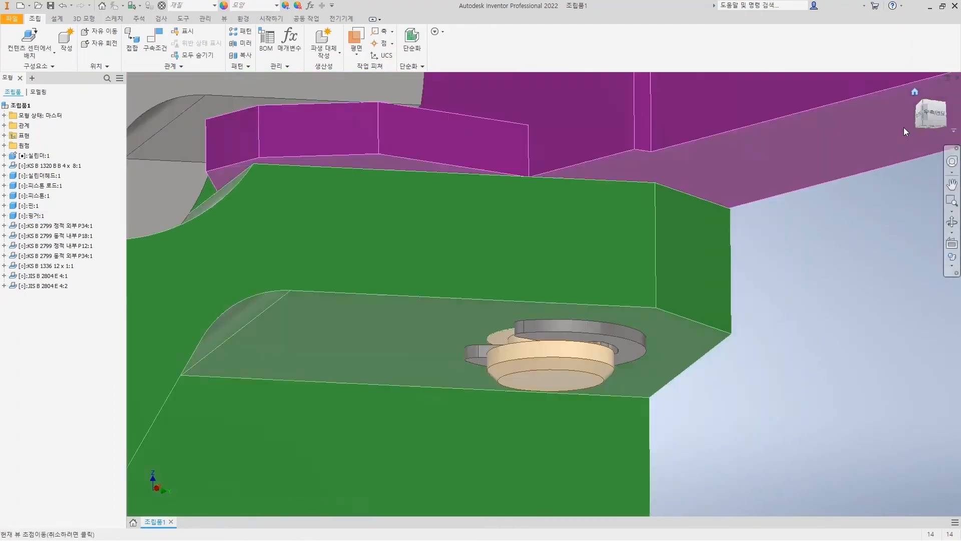
pyautogui.scroll(5, 642, 243)
pyautogui.click(605, 243)
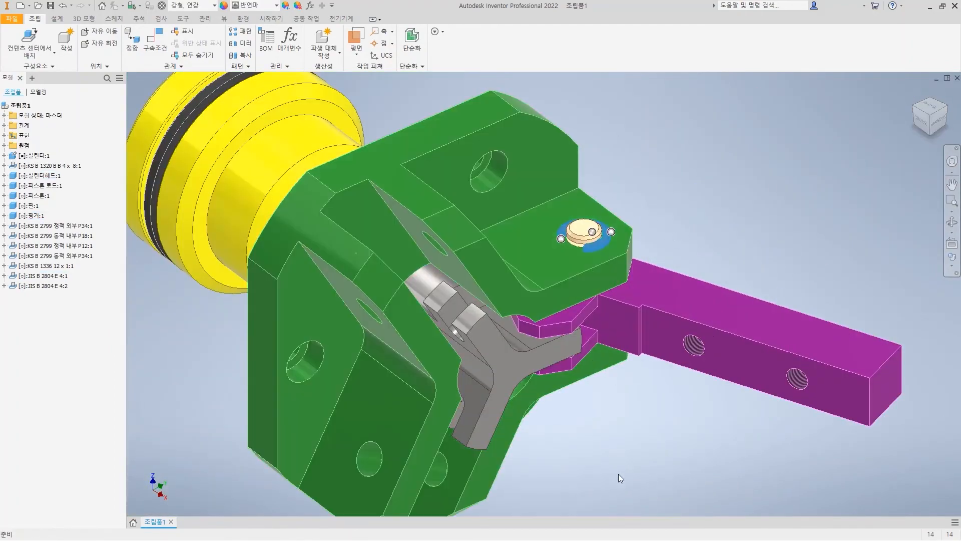
pyautogui.click(620, 476)
pyautogui.click(604, 245)
pyautogui.keyDown('shift'); pyautogui.moveTo(632, 473); pyautogui.dragTo(636, 321, button='middle'); pyautogui.keyUp('shift')
pyautogui.keyDown('shift'); pyautogui.click(605, 312); pyautogui.keyUp('shift')
pyautogui.keyDown('shift'); pyautogui.moveTo(530, 176); pyautogui.dragTo(478, 321, button='middle'); pyautogui.keyUp('shift')
pyautogui.click(277, 6)
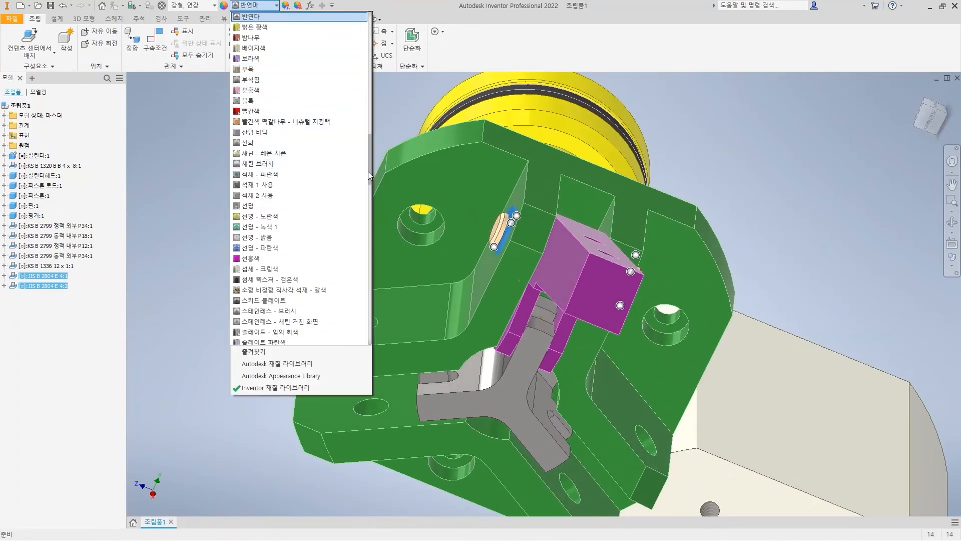
pyautogui.moveTo(371, 182); pyautogui.dragTo(371, 322)
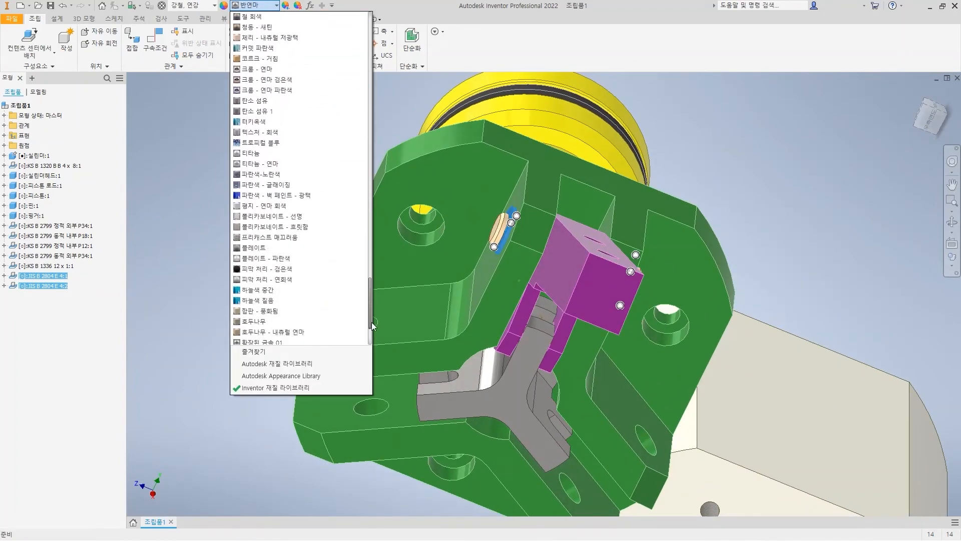
pyautogui.click(301, 195)
pyautogui.click(878, 100)
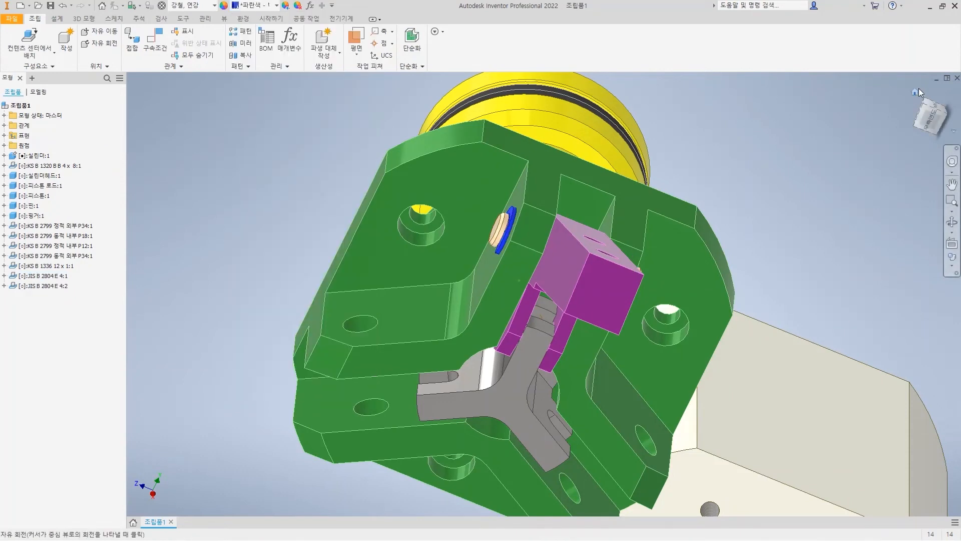
# Test how the joined piston and cylinder head parts move relative to the white cylinder body
pyautogui.click(916, 92)
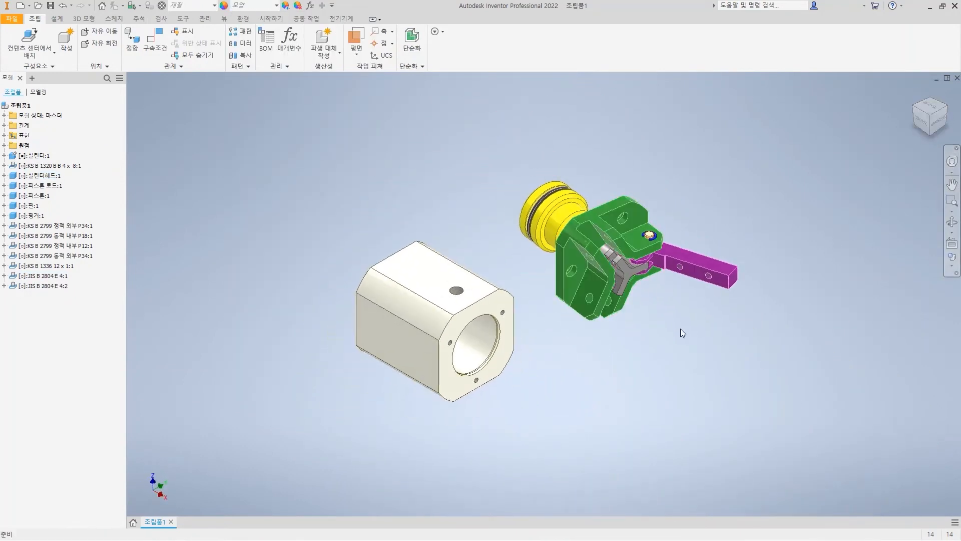
pyautogui.moveTo(564, 225)
pyautogui.mouseDown()
pyautogui.moveTo(538, 214)
pyautogui.moveTo(606, 203)
pyautogui.moveTo(569, 183)
pyautogui.moveTo(565, 204)
pyautogui.moveTo(594, 239)
pyautogui.moveTo(574, 236)
pyautogui.mouseUp()
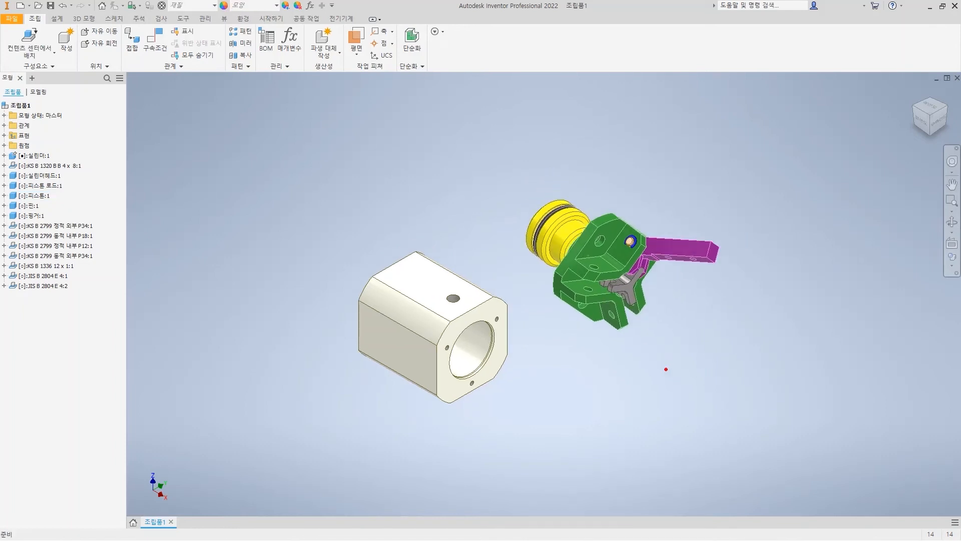
pyautogui.moveTo(598, 308); pyautogui.dragTo(591, 350)
pyautogui.moveTo(540, 212)
pyautogui.mouseDown()
pyautogui.moveTo(486, 208)
pyautogui.moveTo(470, 340)
pyautogui.moveTo(479, 352)
pyautogui.mouseUp()
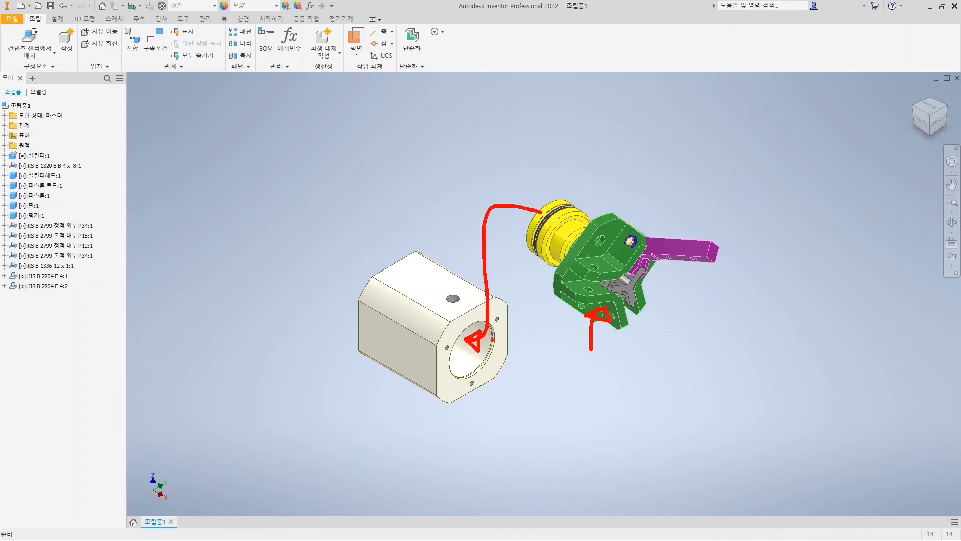
pyautogui.press('Escape')
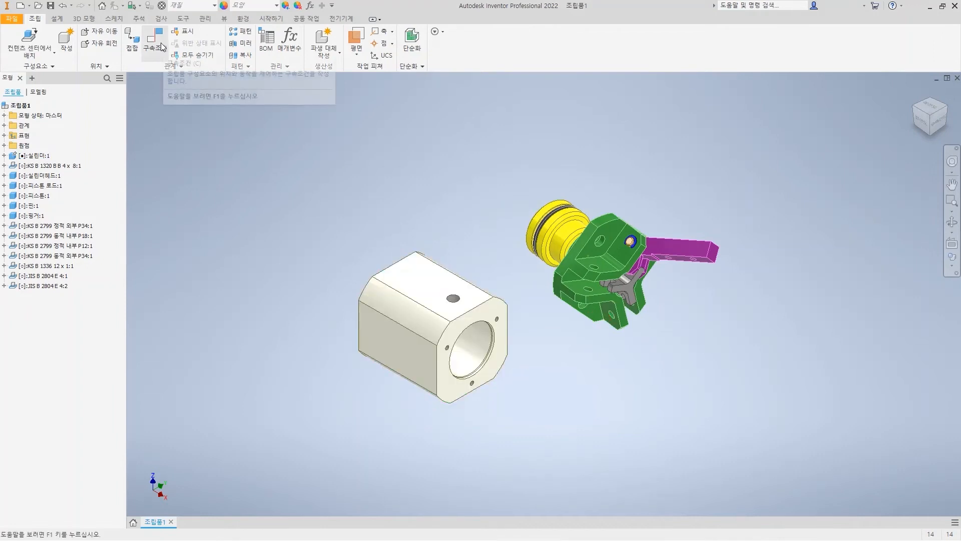
# Mate the yellow piston's axis to the axis of the white cylinder's bore with a 0 mm offset
pyautogui.click(161, 43)
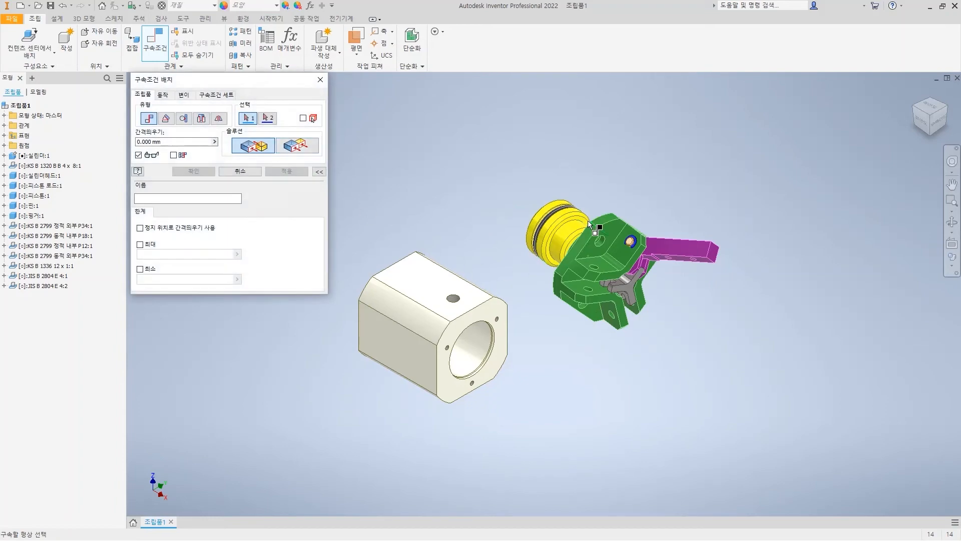
pyautogui.scroll(-3, 588, 221)
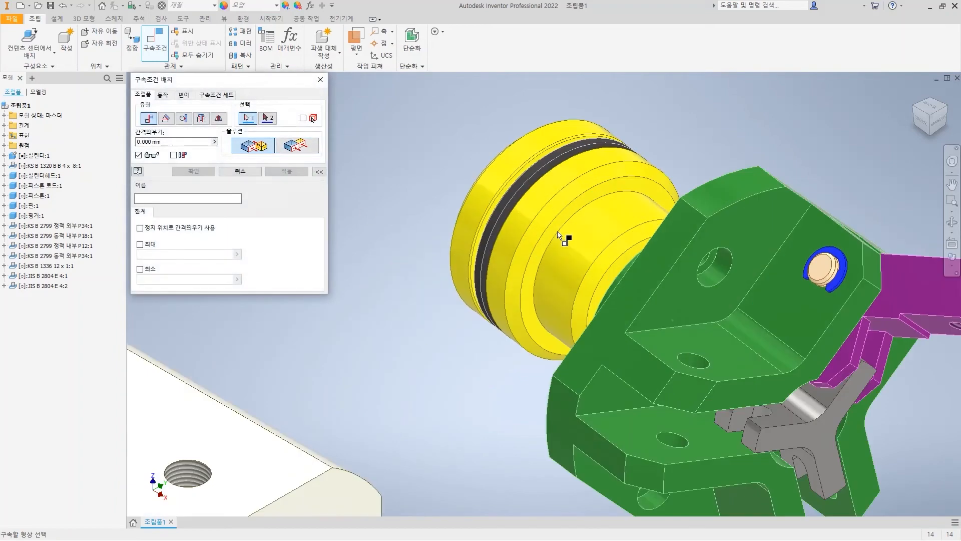
pyautogui.click(588, 240)
pyautogui.scroll(4, 468, 369)
pyautogui.scroll(-4, 425, 375)
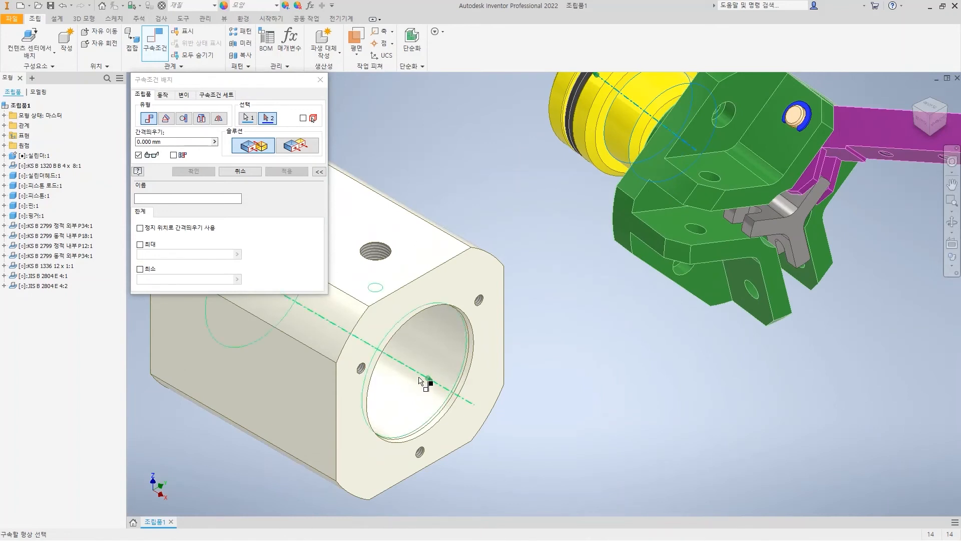
pyautogui.click(419, 378)
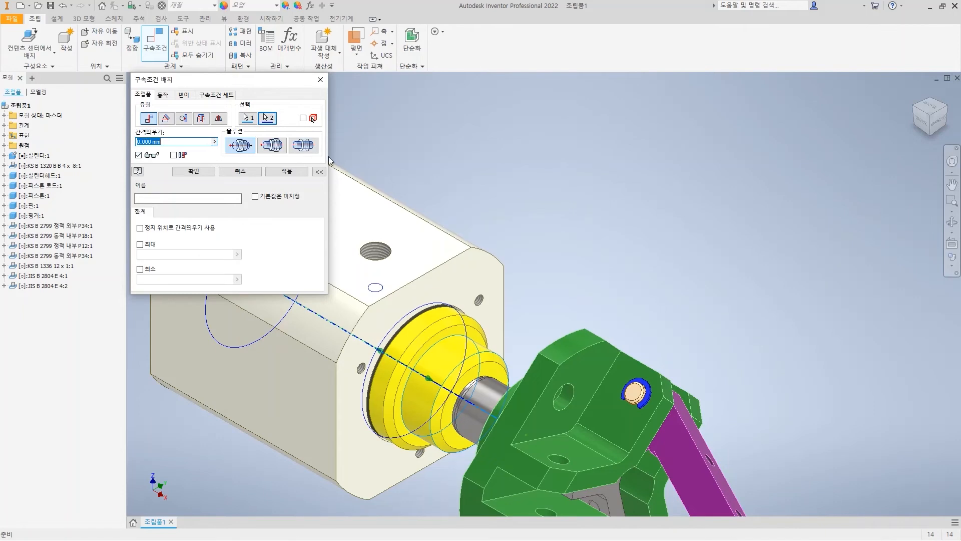
pyautogui.click(295, 171)
# Mate the green cylinder head's rear flange face to the white cylinder's end face with a 0 mm offset
pyautogui.scroll(-3, 629, 293)
pyautogui.keyDown('shift'); pyautogui.moveTo(633, 309); pyautogui.dragTo(763, 292); pyautogui.keyUp('shift')
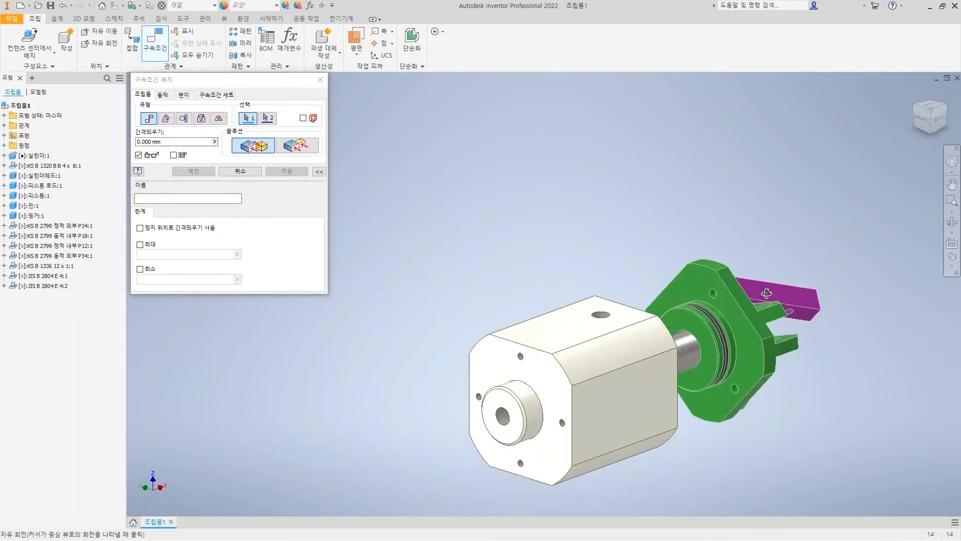
pyautogui.scroll(5, 695, 295)
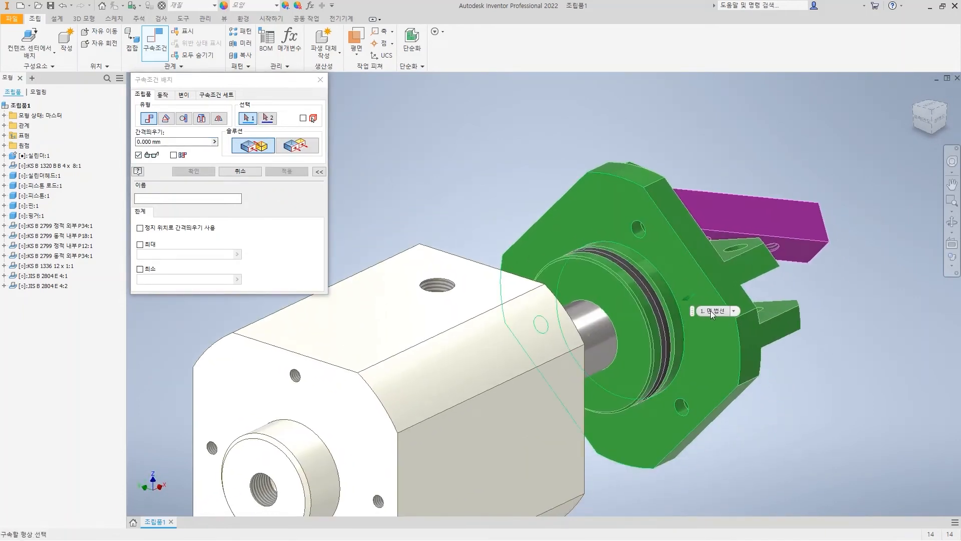
pyautogui.click(690, 284)
pyautogui.scroll(-5, 708, 396)
pyautogui.keyDown('shift'); pyautogui.moveTo(707, 384); pyautogui.dragTo(595, 389, button='middle'); pyautogui.keyUp('shift')
pyautogui.scroll(3, 562, 346)
pyautogui.click(563, 346)
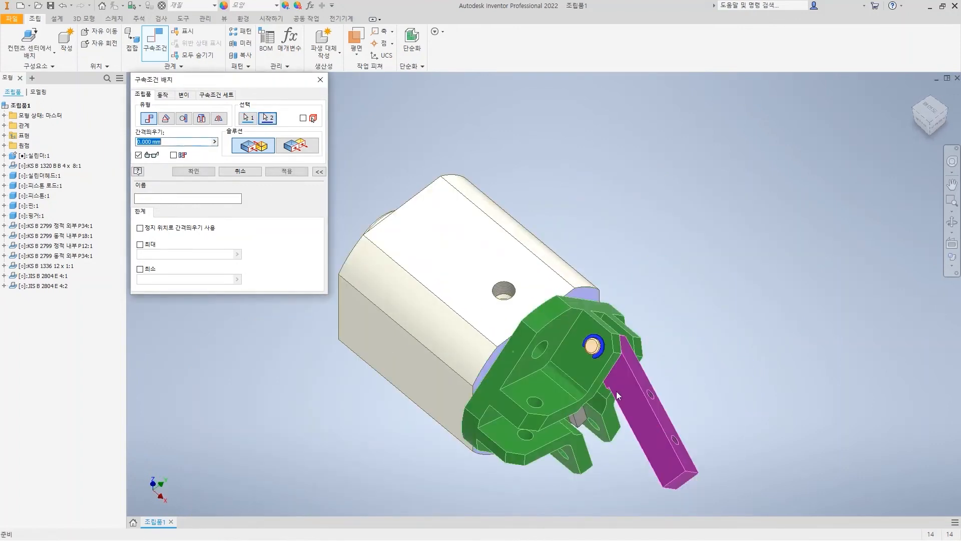
pyautogui.keyDown('shift'); pyautogui.moveTo(645, 353); pyautogui.dragTo(637, 384, button='middle'); pyautogui.keyUp('shift')
pyautogui.moveTo(553, 321); pyautogui.dragTo(527, 279, button='middle')
pyautogui.press('Return')
# Mate the axis of the cylinder's threaded bolt hole to the matching counterbored cylinder head hole with a 0 mm offset
pyautogui.click(530, 267)
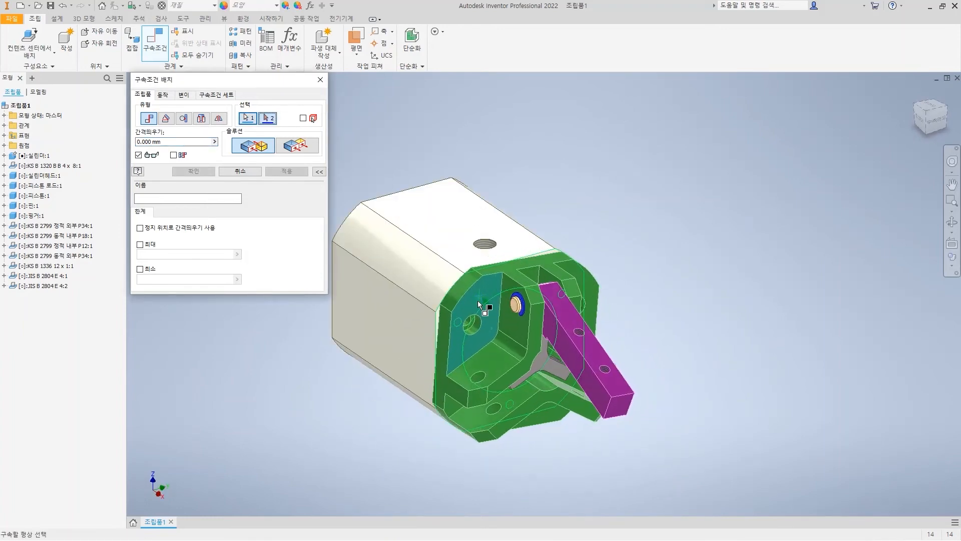
pyautogui.keyDown('shift'); pyautogui.moveTo(761, 397); pyautogui.dragTo(728, 381, button='middle'); pyautogui.keyUp('shift')
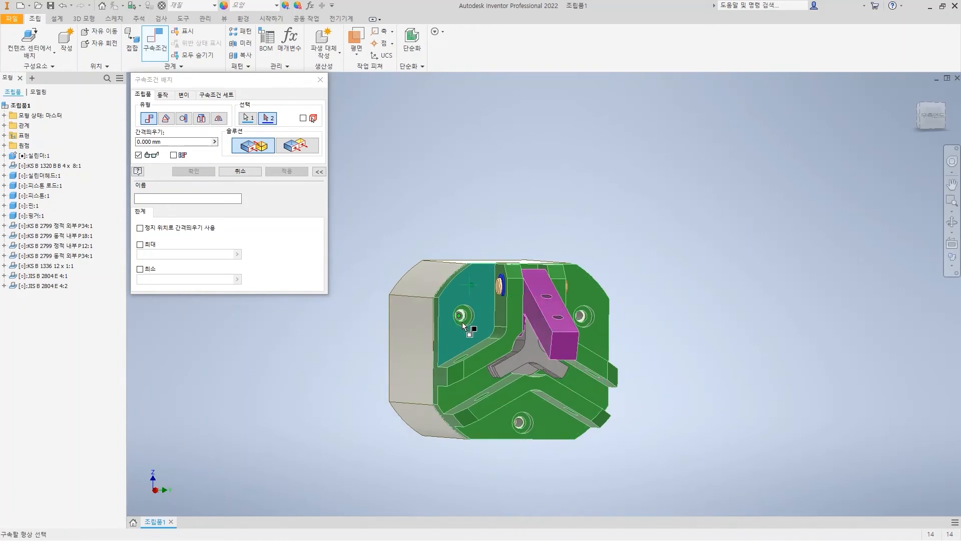
pyautogui.click(247, 119)
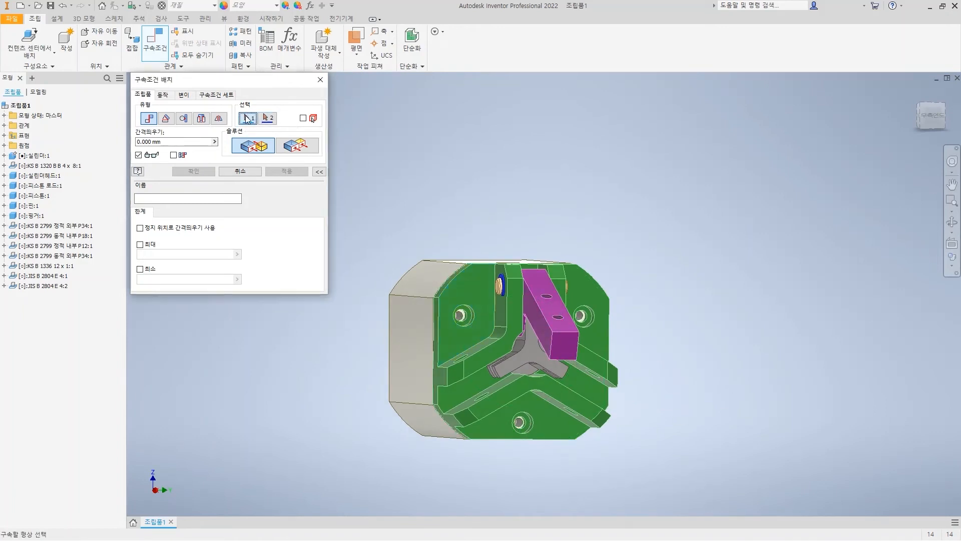
pyautogui.scroll(5, 597, 321)
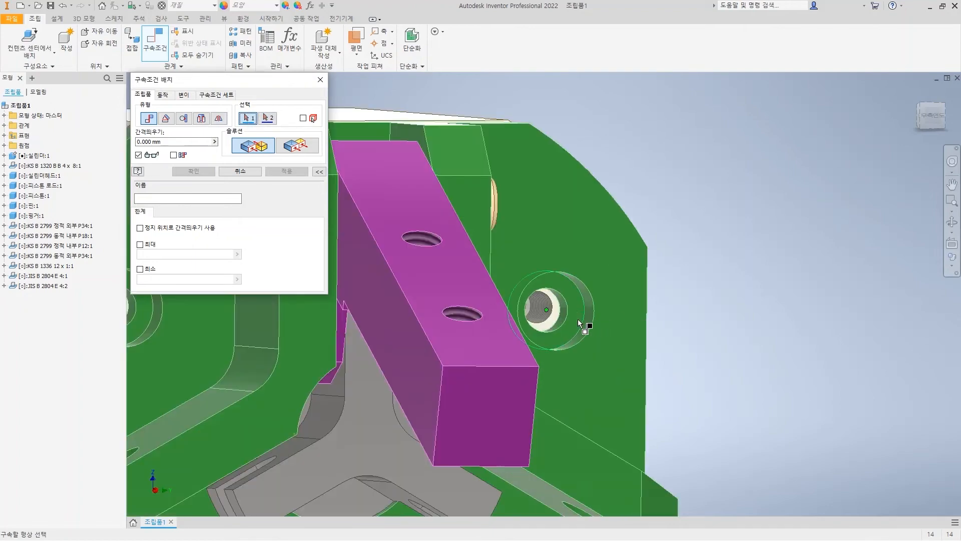
pyautogui.click(526, 287)
pyautogui.scroll(4, 526, 287)
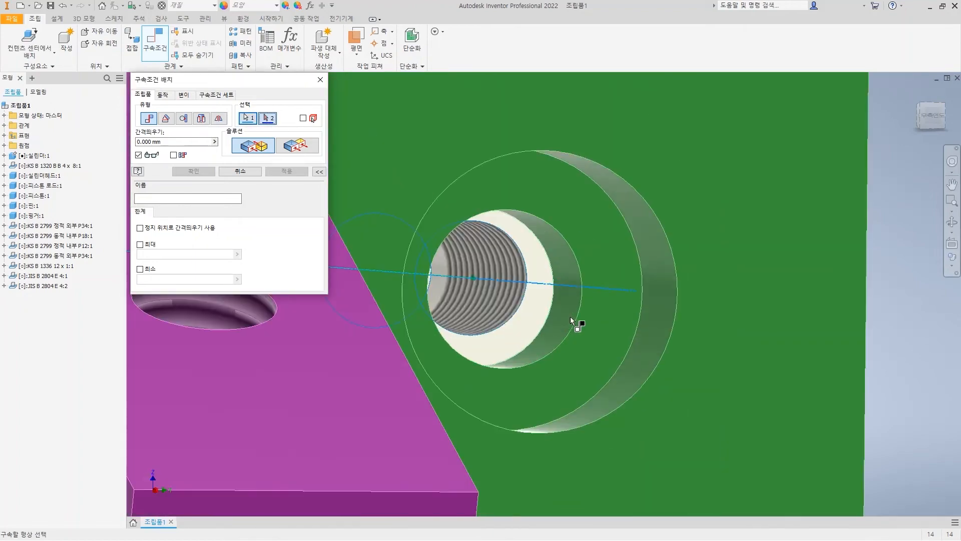
pyautogui.click(562, 294)
pyautogui.scroll(-5, 539, 362)
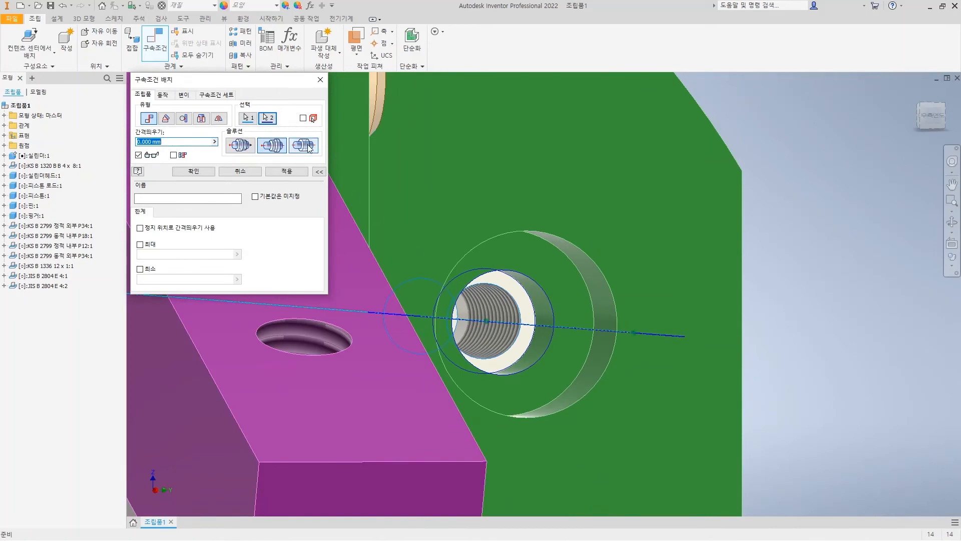
pyautogui.click(193, 171)
# Test how the purple finger moves in the constrained cylinder head and check the arm slots from the front
pyautogui.scroll(-5, 573, 283)
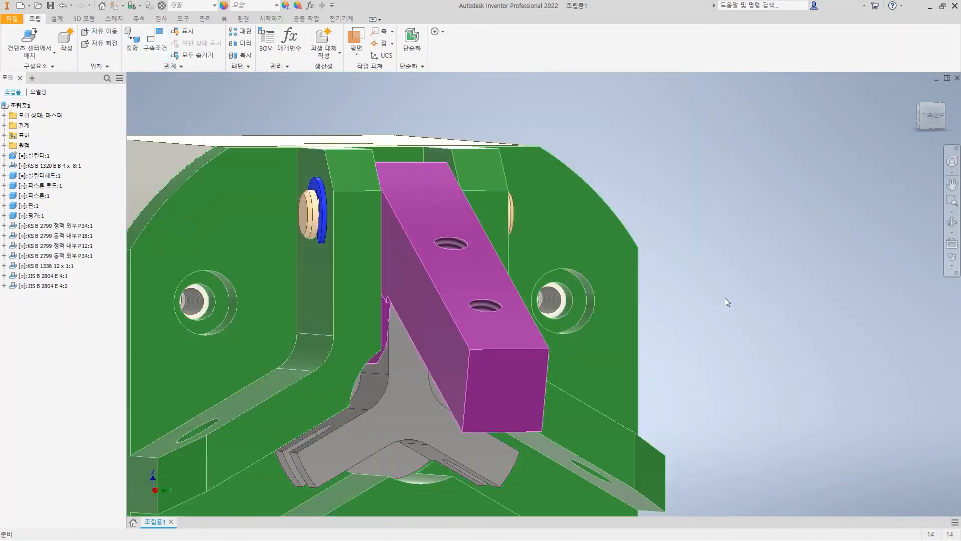
pyautogui.press('F6')
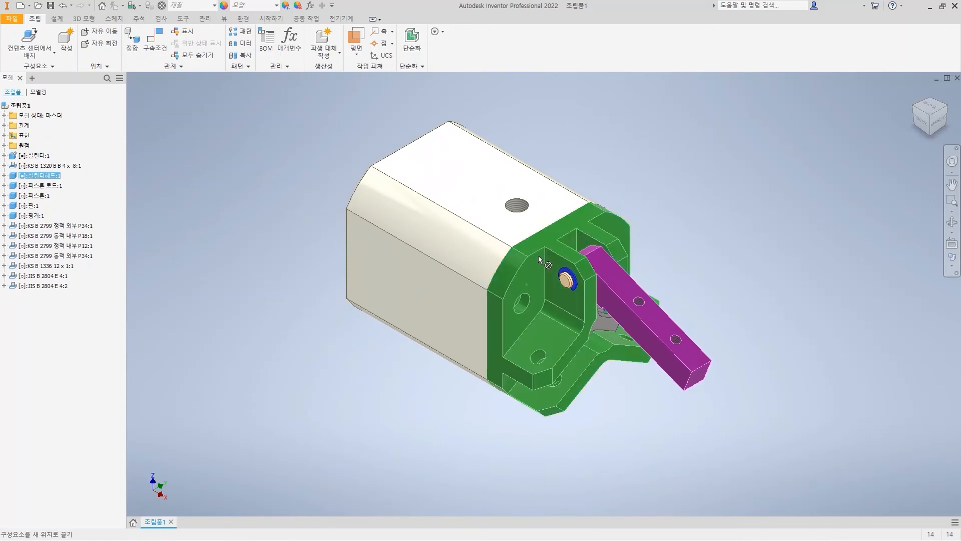
pyautogui.click(671, 337)
pyautogui.moveTo(617, 329)
pyautogui.mouseDown()
pyautogui.moveTo(608, 329)
pyautogui.moveTo(619, 332)
pyautogui.moveTo(617, 320)
pyautogui.moveTo(633, 334)
pyautogui.moveTo(597, 328)
pyautogui.moveTo(607, 331)
pyautogui.mouseUp()
pyautogui.keyDown('shift'); pyautogui.moveTo(718, 417); pyautogui.dragTo(676, 399, button='middle'); pyautogui.keyUp('shift')
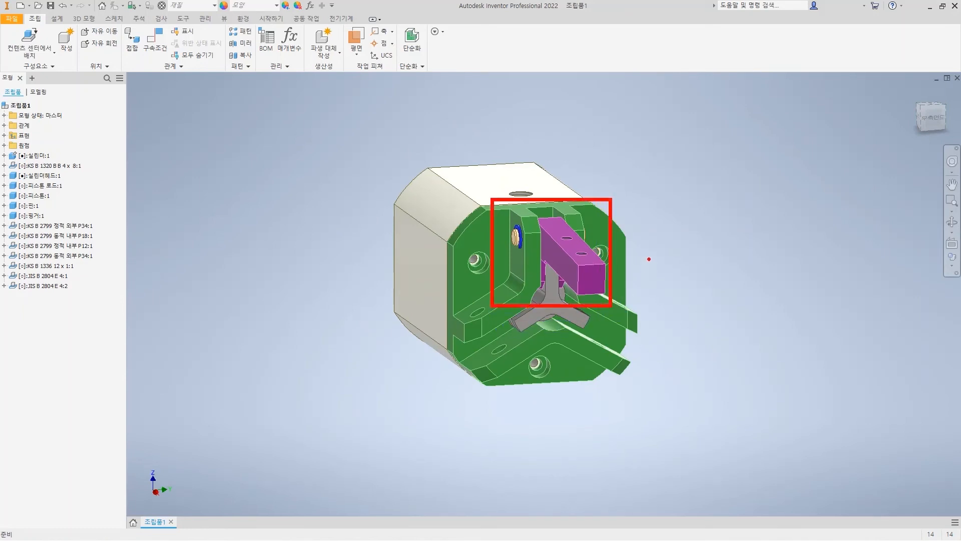
pyautogui.moveTo(507, 370); pyautogui.dragTo(483, 361)
pyautogui.moveTo(632, 371)
pyautogui.mouseDown()
pyautogui.moveTo(608, 322)
pyautogui.moveTo(617, 359)
pyautogui.mouseUp()
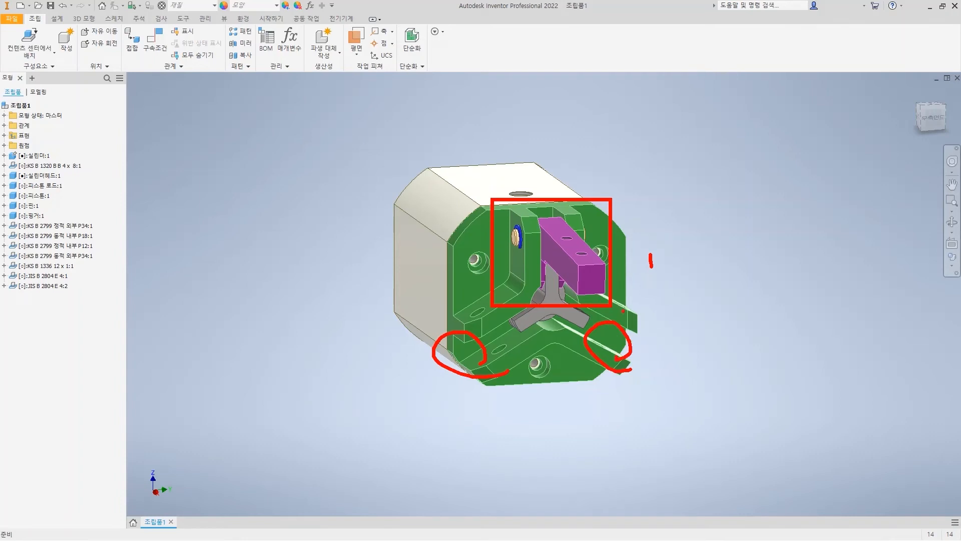
pyautogui.click(915, 91)
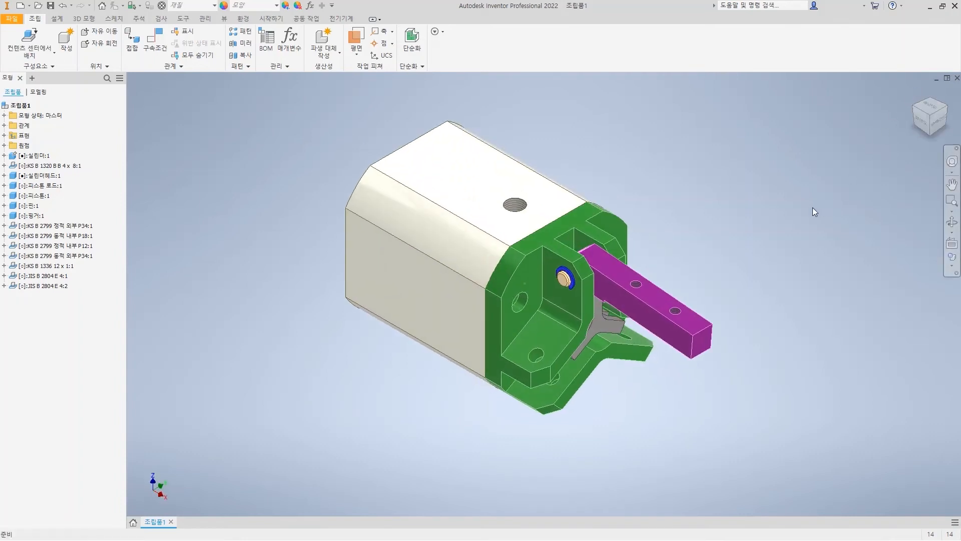
# Start a component pattern with the finger, its pin, the KS B 1320 B B 4 x 8 part and both JIS B 2804 E rings
pyautogui.click(242, 32)
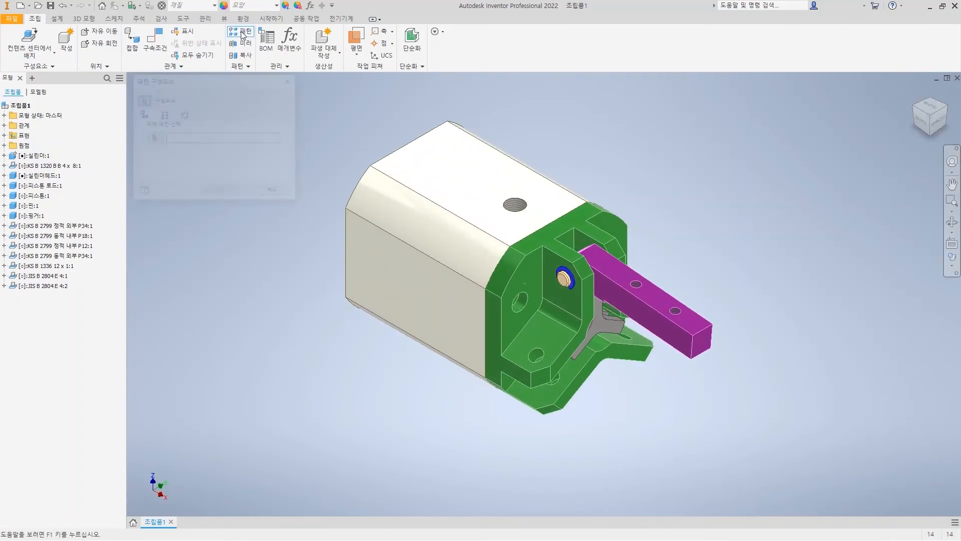
pyautogui.click(39, 217)
pyautogui.click(34, 206)
pyautogui.click(43, 167)
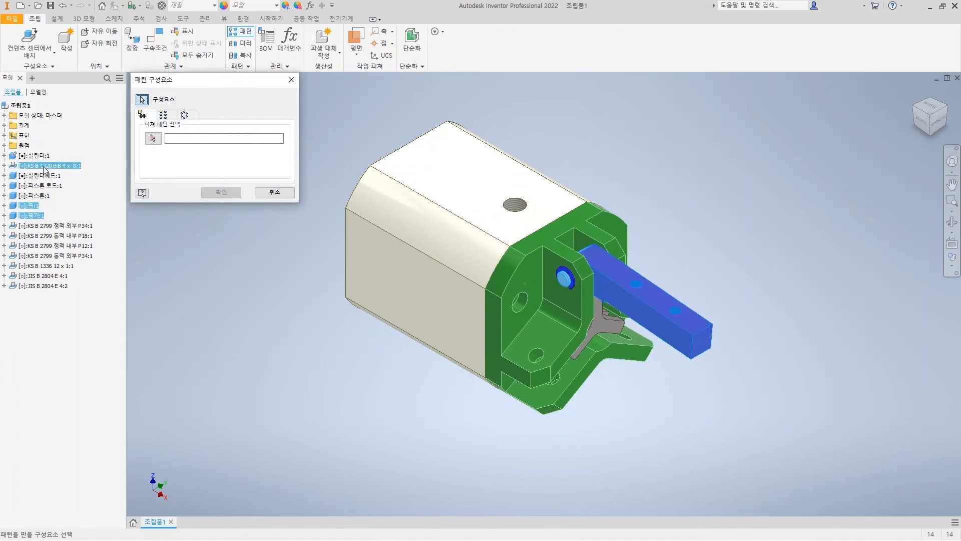
pyautogui.click(44, 275)
pyautogui.click(50, 286)
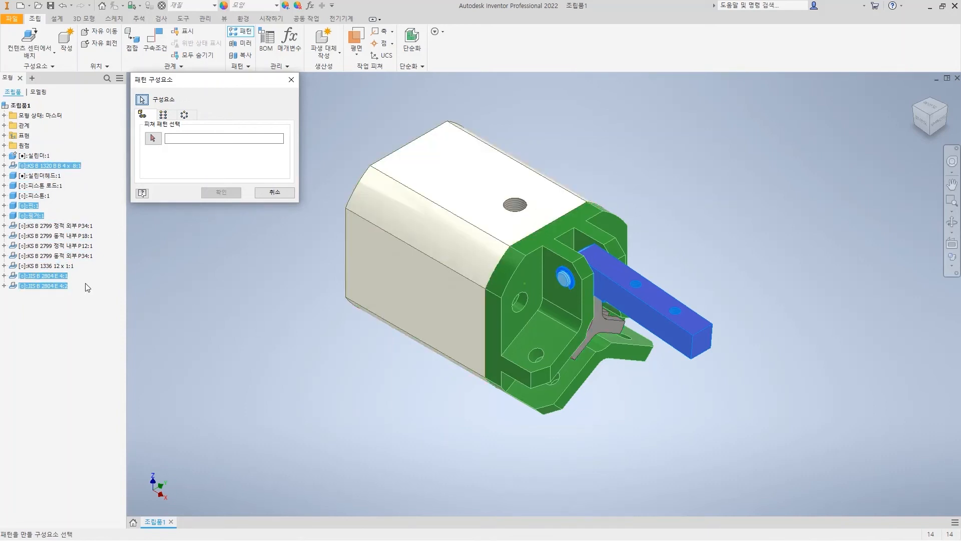
# Make the component pattern circular about the central axis of the cylinder head
pyautogui.click(185, 115)
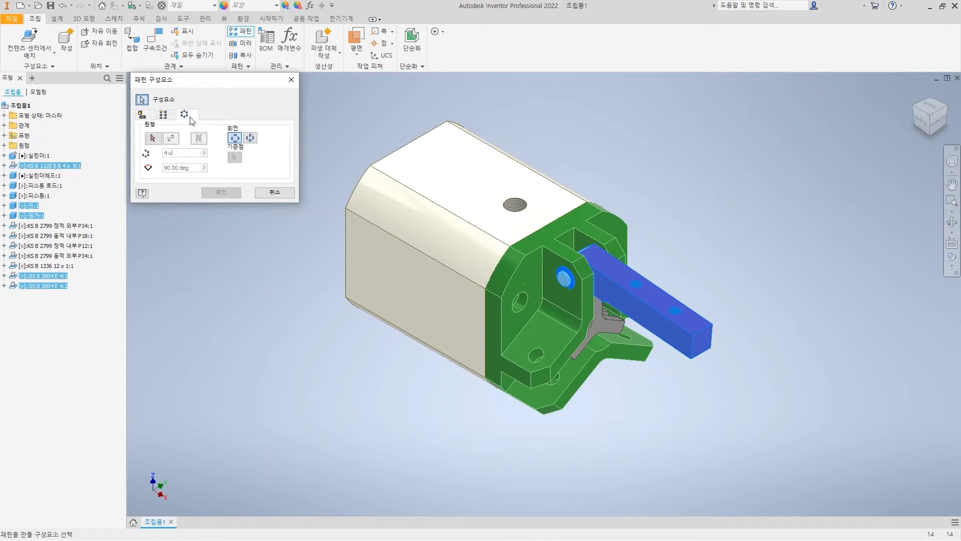
pyautogui.click(156, 142)
pyautogui.scroll(-3, 649, 385)
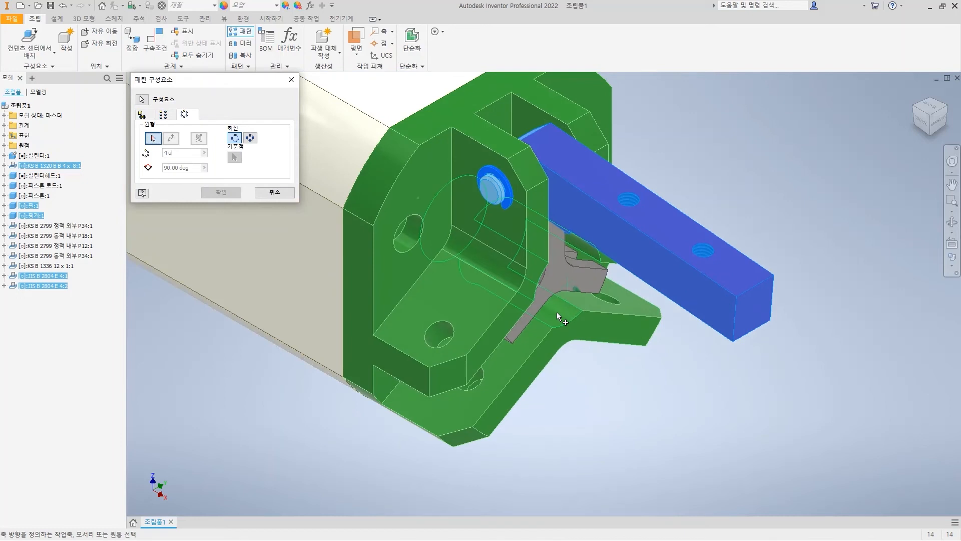
pyautogui.click(557, 312)
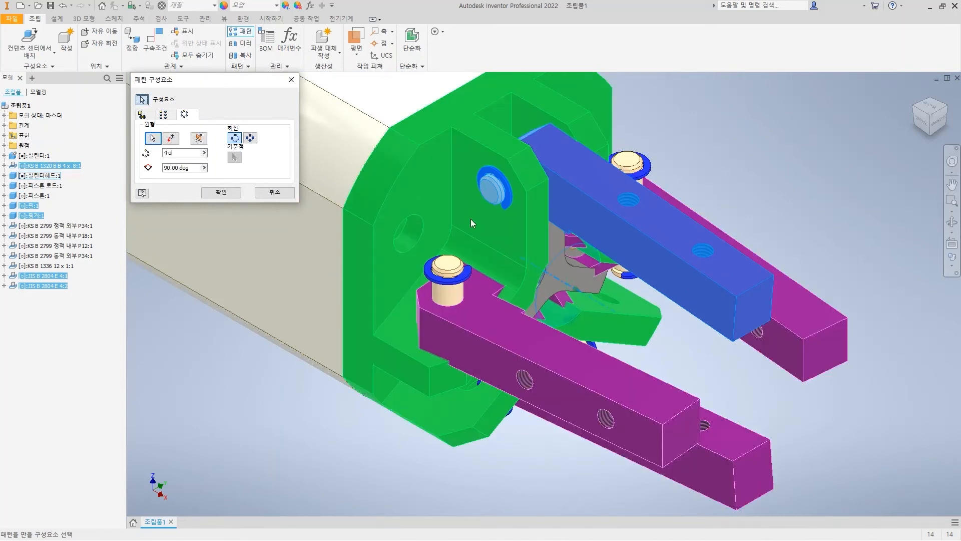
# Set the circular pattern to 3 instances at 120 degrees and create it
pyautogui.moveTo(183, 152); pyautogui.dragTo(106, 151)
pyautogui.write('3')
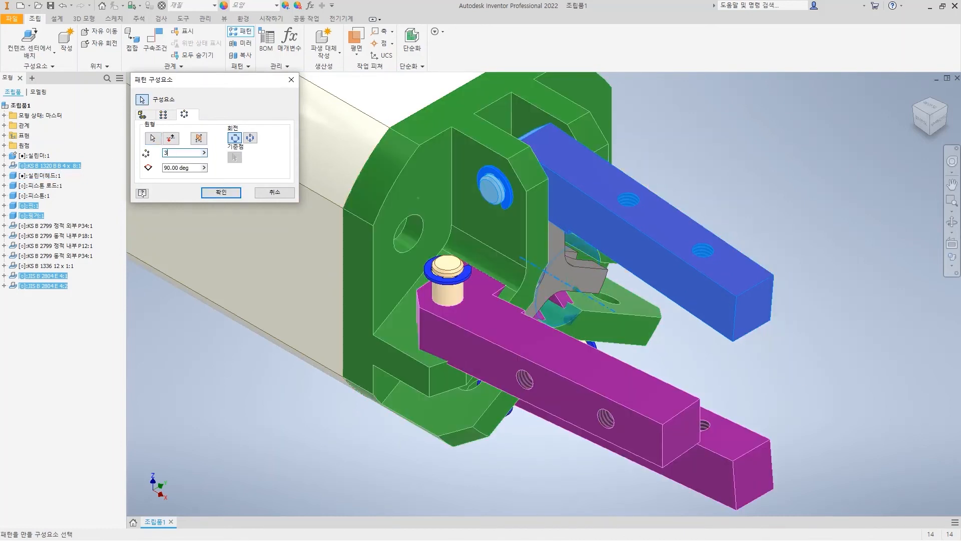
pyautogui.moveTo(190, 167); pyautogui.dragTo(116, 169)
pyautogui.write('120')
pyautogui.scroll(-3, 399, 259)
pyautogui.keyDown('shift'); pyautogui.moveTo(713, 438); pyautogui.dragTo(683, 402, button='middle'); pyautogui.keyUp('shift')
pyautogui.press('F6')
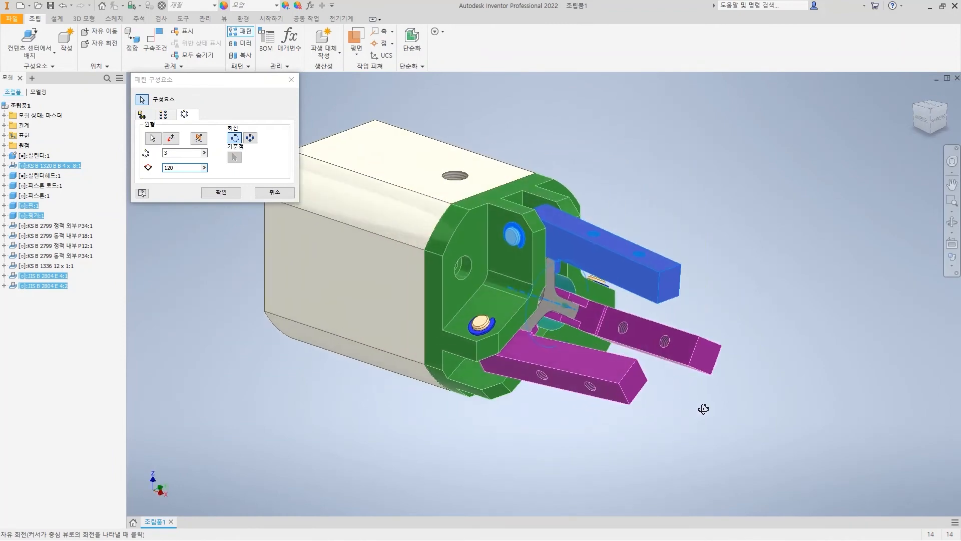
pyautogui.click(211, 192)
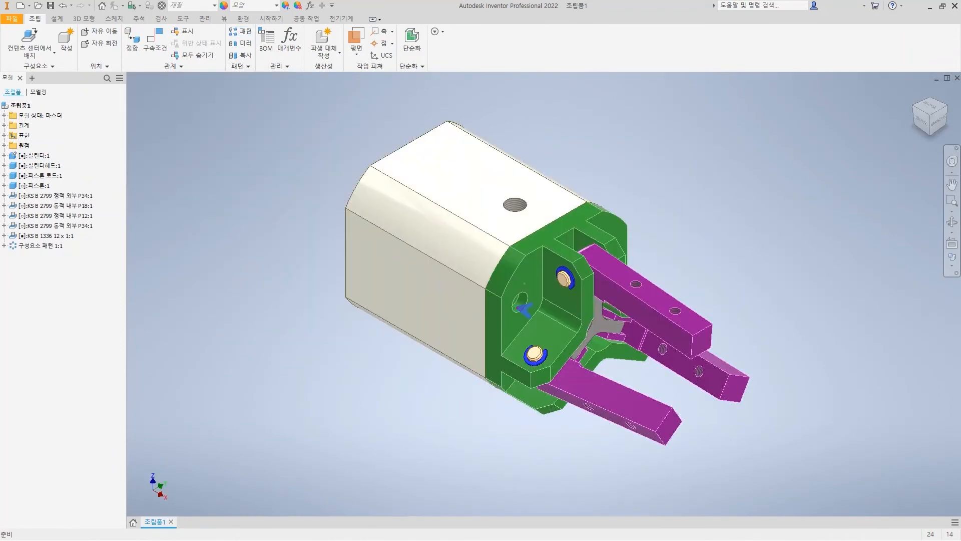
# Filter the Content Center to KS standard parts and choose the KS B 1003 metric socket head bolt for placement
pyautogui.click(44, 45)
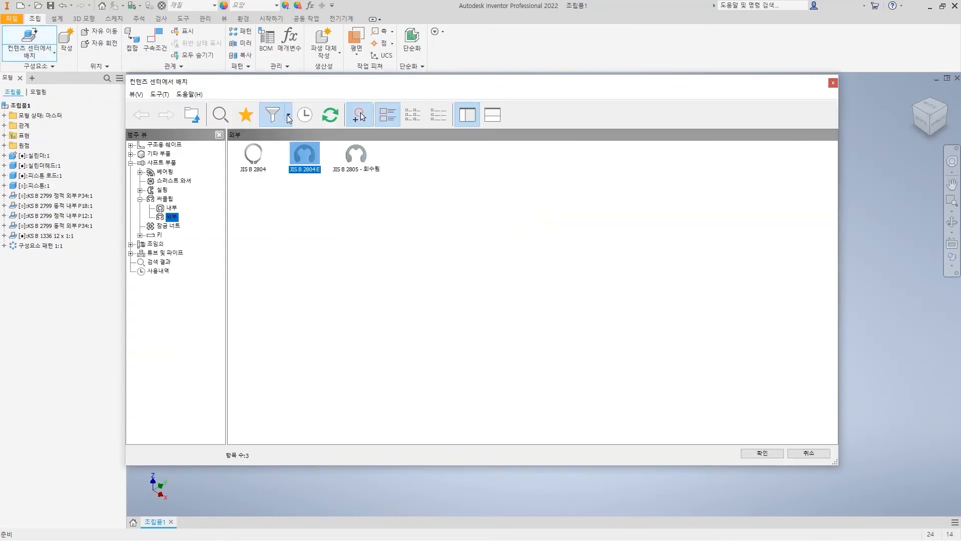
pyautogui.click(289, 118)
pyautogui.click(233, 220)
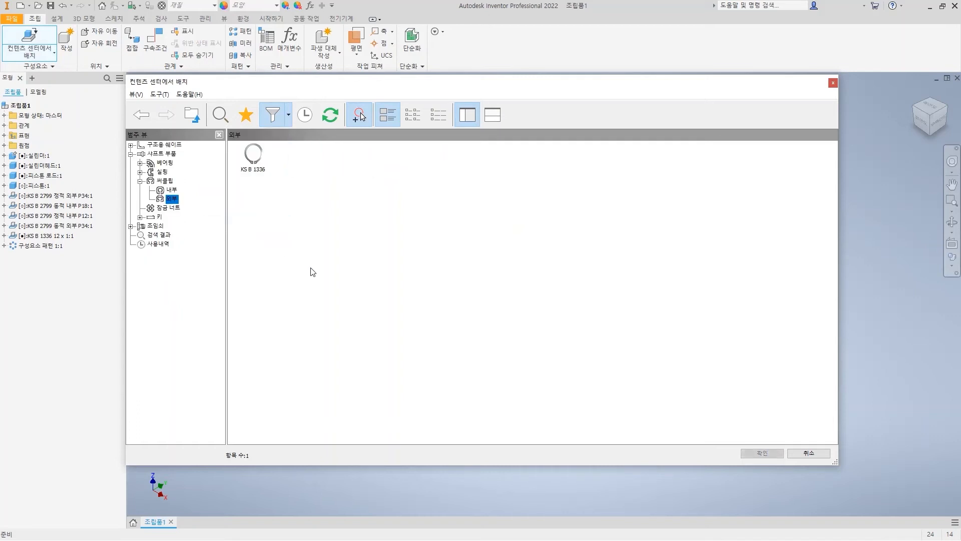
pyautogui.click(132, 227)
pyautogui.click(161, 252)
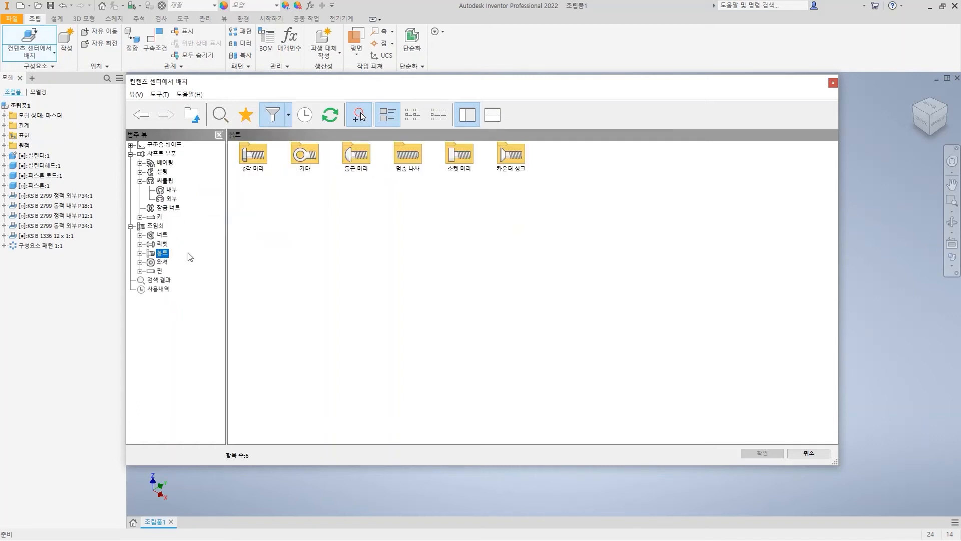
pyautogui.doubleClick(456, 154)
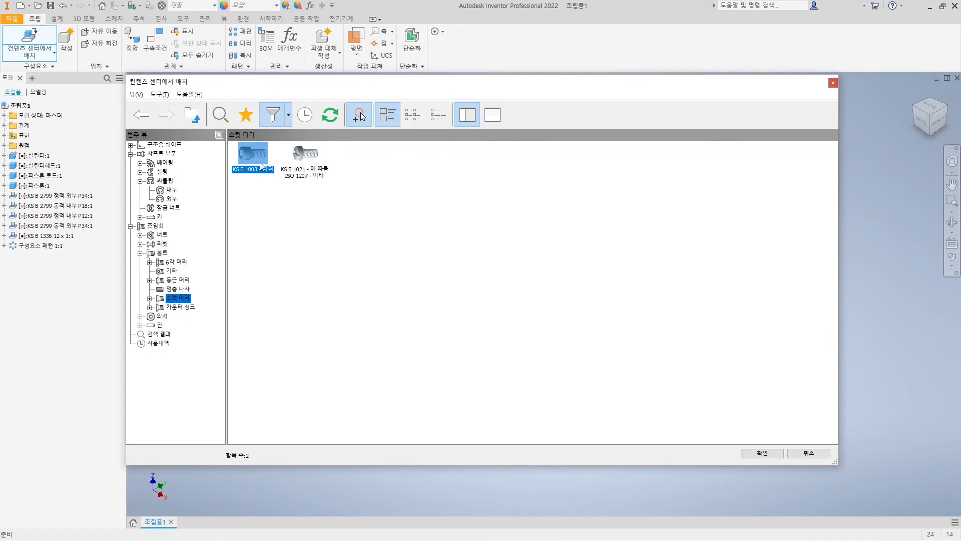
pyautogui.doubleClick(245, 158)
# Seat the KS B 1003 M4 bolt in the cylinder head's counterbored hole, using the threaded hole and the counterbore's flat face
pyautogui.keyDown('shift'); pyautogui.moveTo(603, 327); pyautogui.dragTo(562, 310, button='middle'); pyautogui.keyUp('shift')
pyautogui.click(495, 279)
pyautogui.scroll(5, 494, 278)
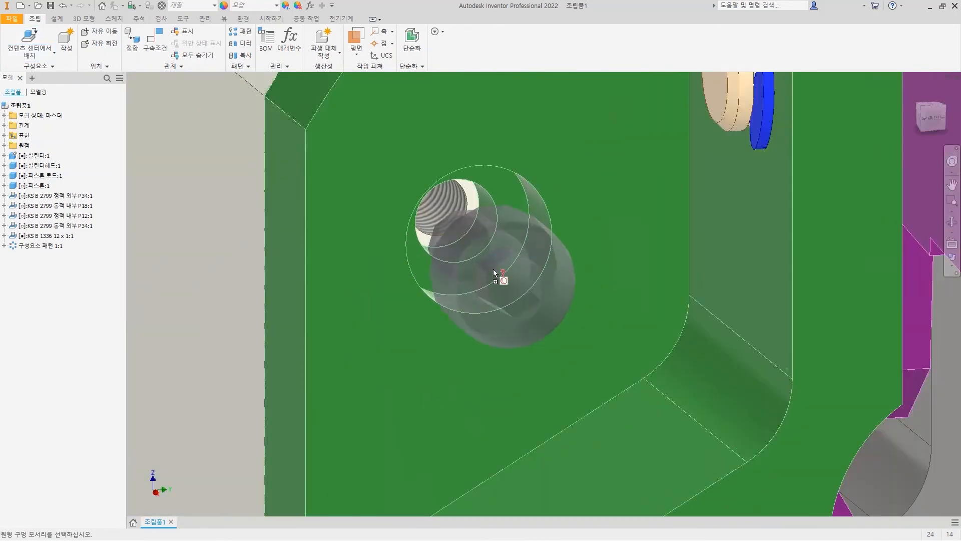
pyautogui.scroll(3, 472, 254)
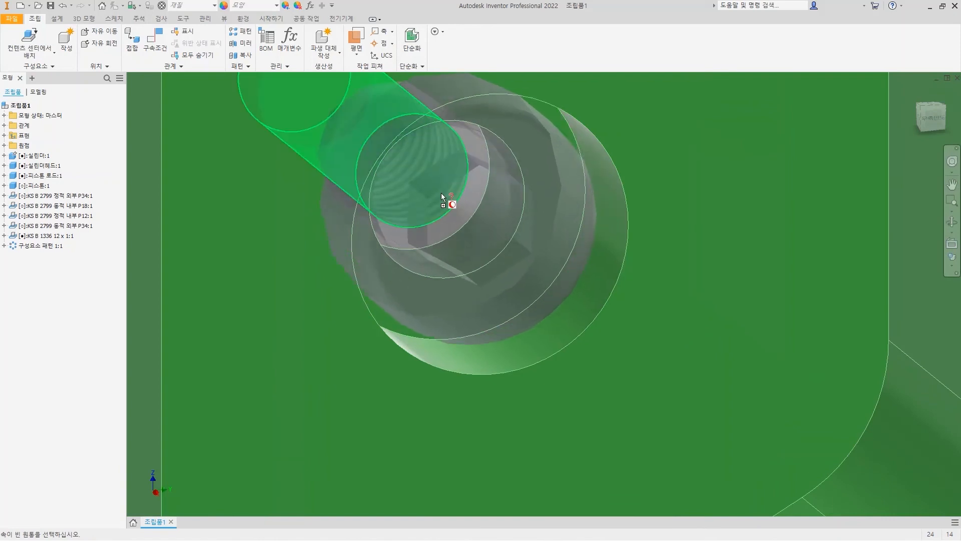
pyautogui.click(441, 193)
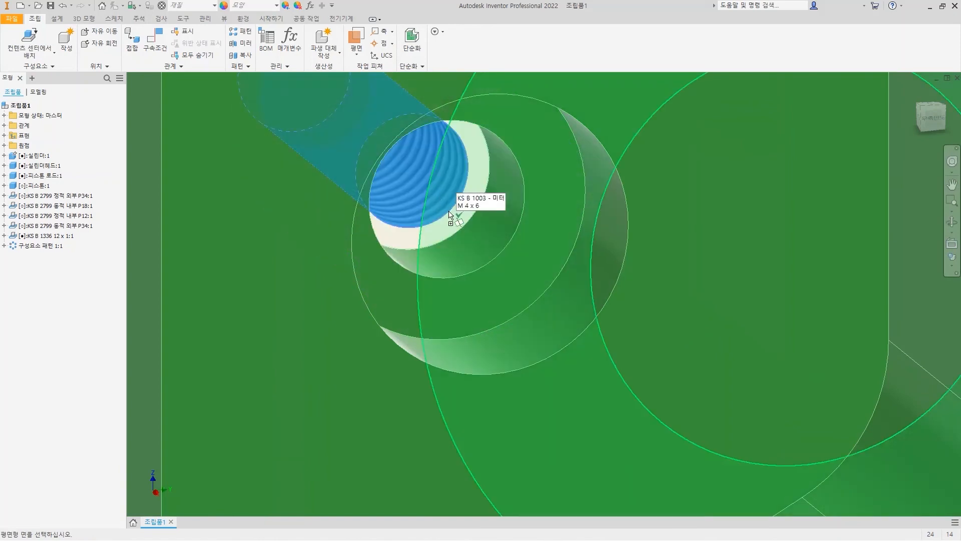
pyautogui.click(545, 257)
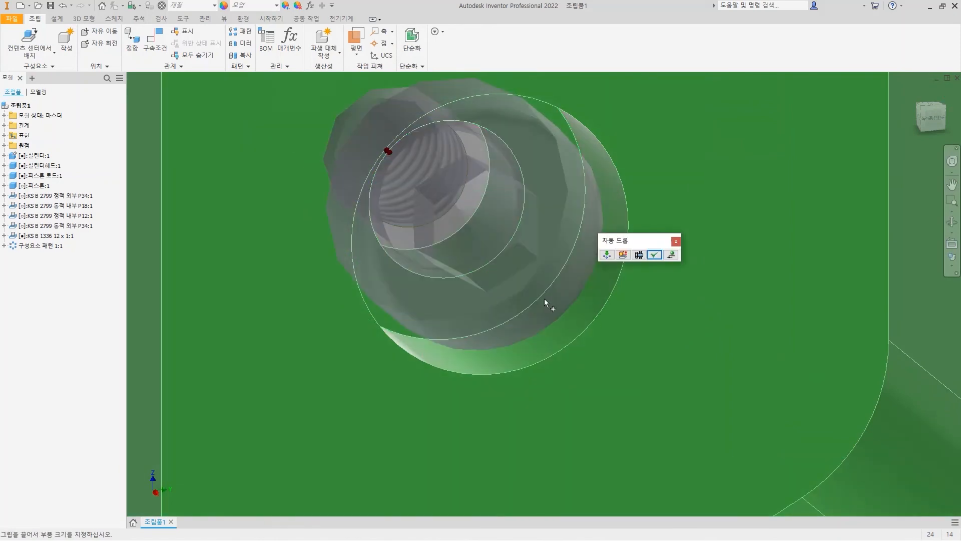
# Change the size of the placed KS B 1003 bolt to M4 with a nominal length of 12 mm
pyautogui.scroll(-2, 515, 296)
pyautogui.click(920, 118)
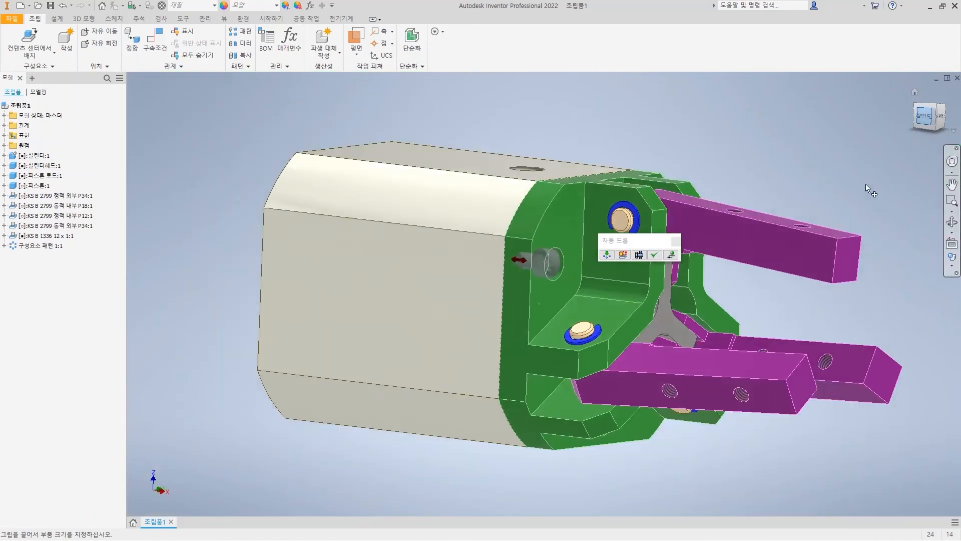
pyautogui.scroll(5, 553, 276)
pyautogui.moveTo(557, 299); pyautogui.dragTo(501, 296, button='middle')
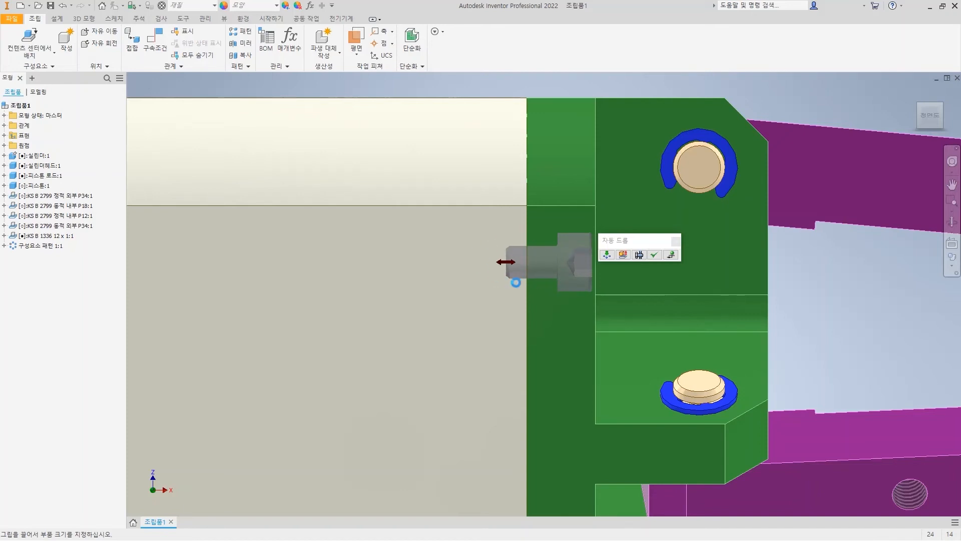
pyautogui.click(623, 255)
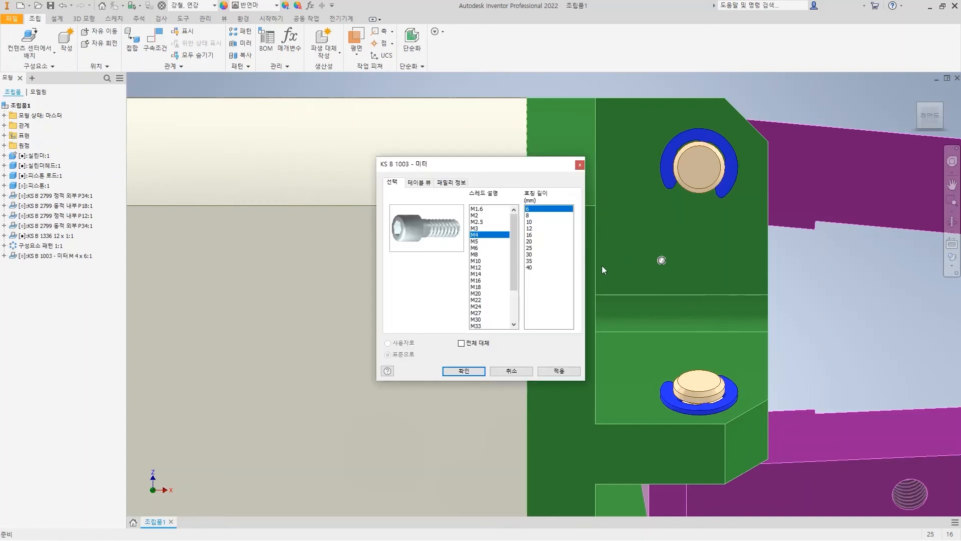
pyautogui.click(536, 229)
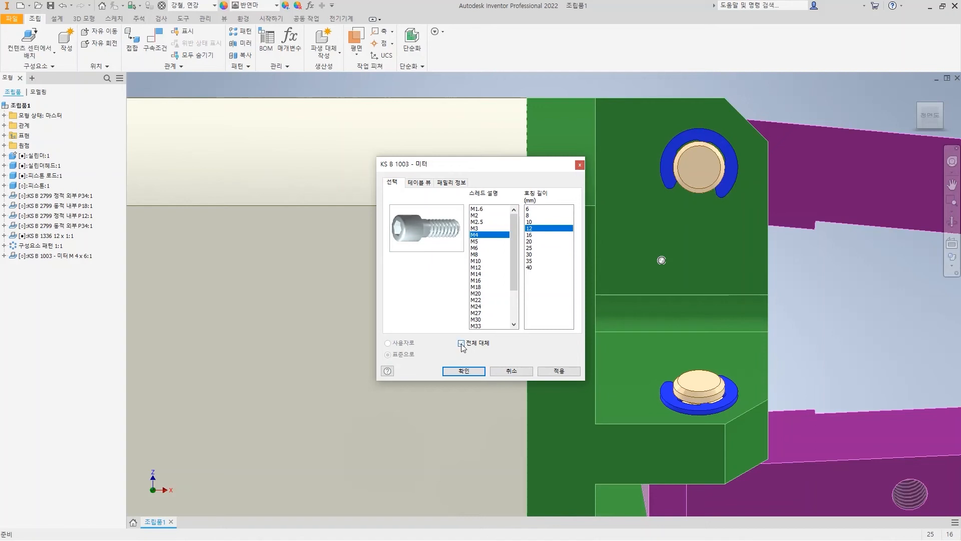
pyautogui.click(464, 370)
# Examine the resized M4 bolt in the cylinder head's counterbored hole from several angles
pyautogui.scroll(-3, 644, 312)
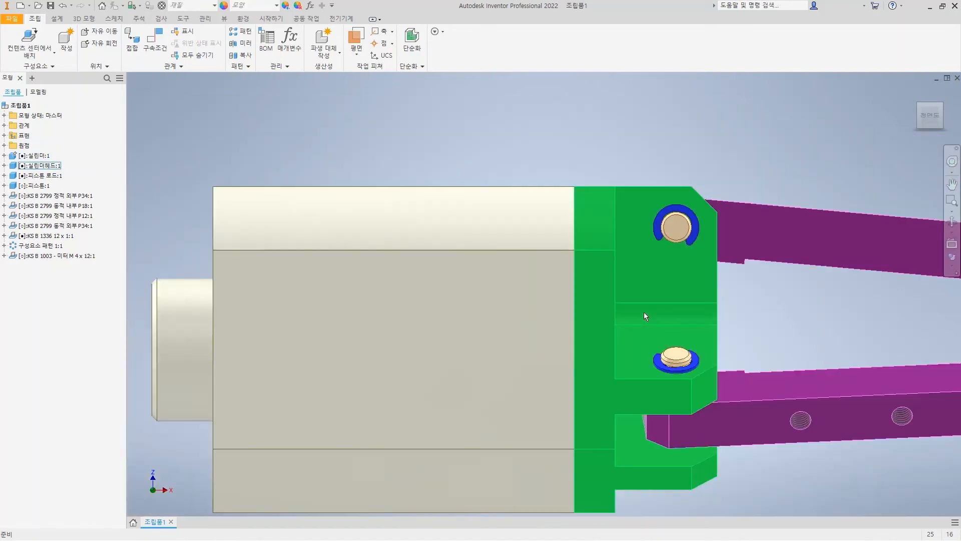
pyautogui.scroll(-5, 643, 312)
pyautogui.keyDown('shift'); pyautogui.moveTo(638, 320); pyautogui.dragTo(553, 350, button='middle'); pyautogui.keyUp('shift')
pyautogui.scroll(5, 554, 350)
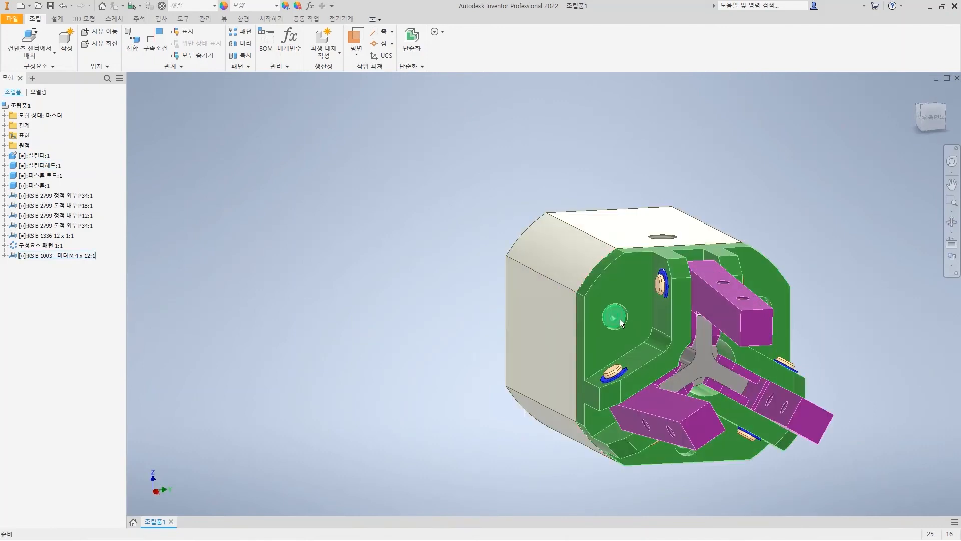
pyautogui.click(519, 332)
pyautogui.click(482, 326)
pyautogui.click(915, 94)
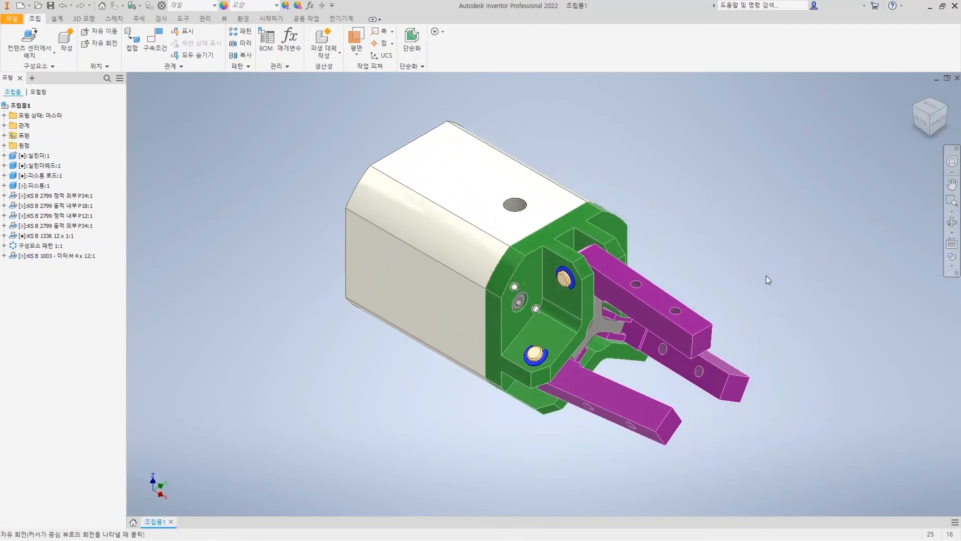
pyautogui.scroll(2, 760, 257)
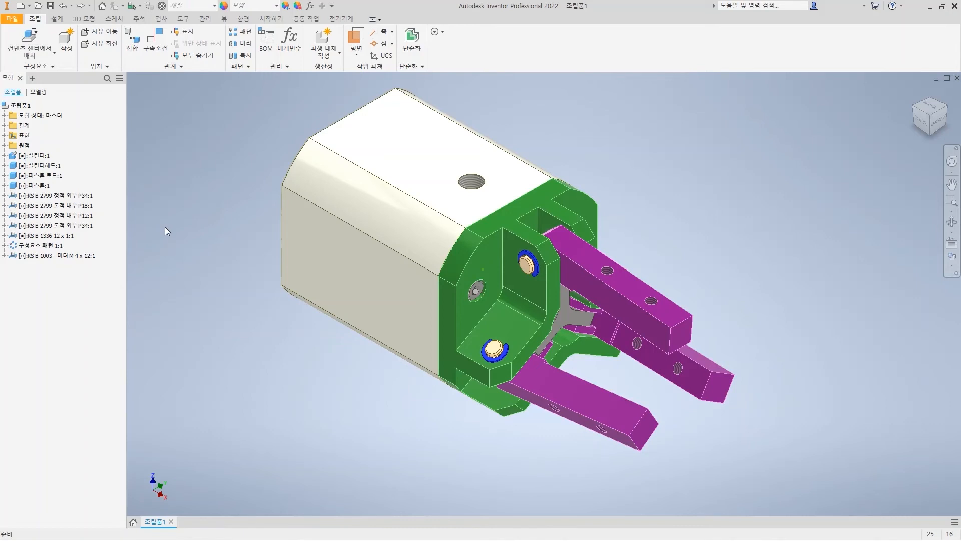
# Paste two copies of the KS B 1003 M4 x 12 bolt and place them in open space beside the gripper fingers
pyautogui.click(60, 256)
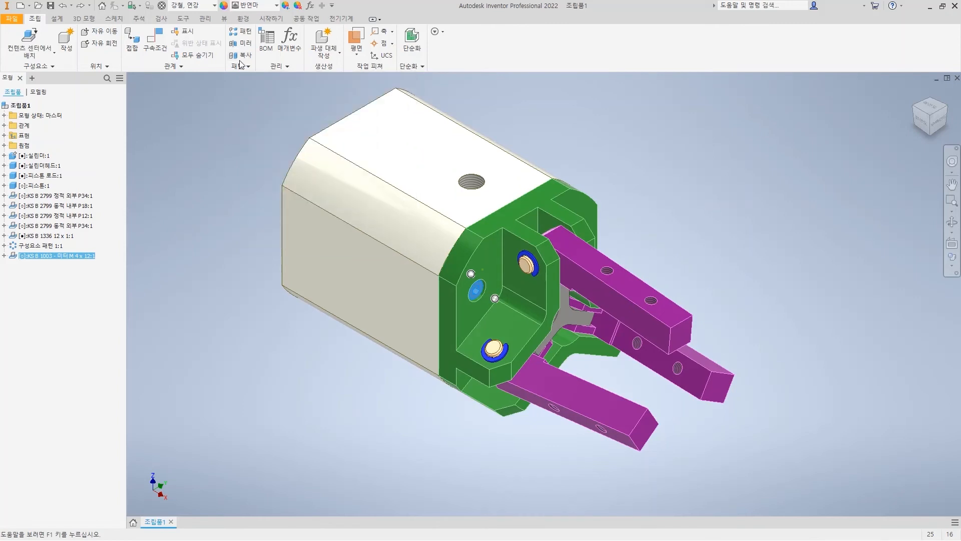
pyautogui.click(185, 230)
pyautogui.hotkey('ctrl', 'v')
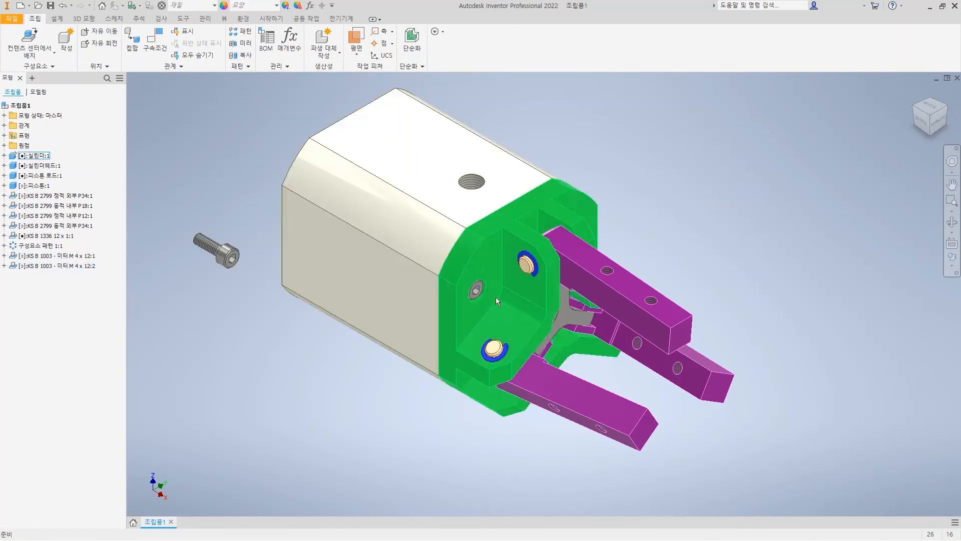
pyautogui.hotkey('ctrl', 'v')
pyautogui.moveTo(306, 356); pyautogui.dragTo(711, 228)
pyautogui.moveTo(216, 250); pyautogui.dragTo(740, 285)
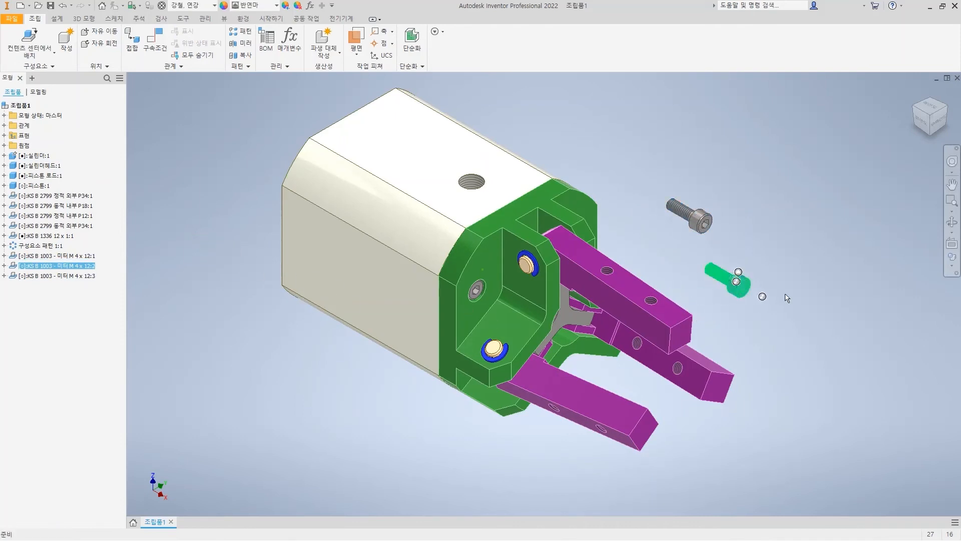
pyautogui.click(794, 354)
# Set up an Insert constraint with the circular edge under one loose bolt's head as the first selection
pyautogui.click(156, 44)
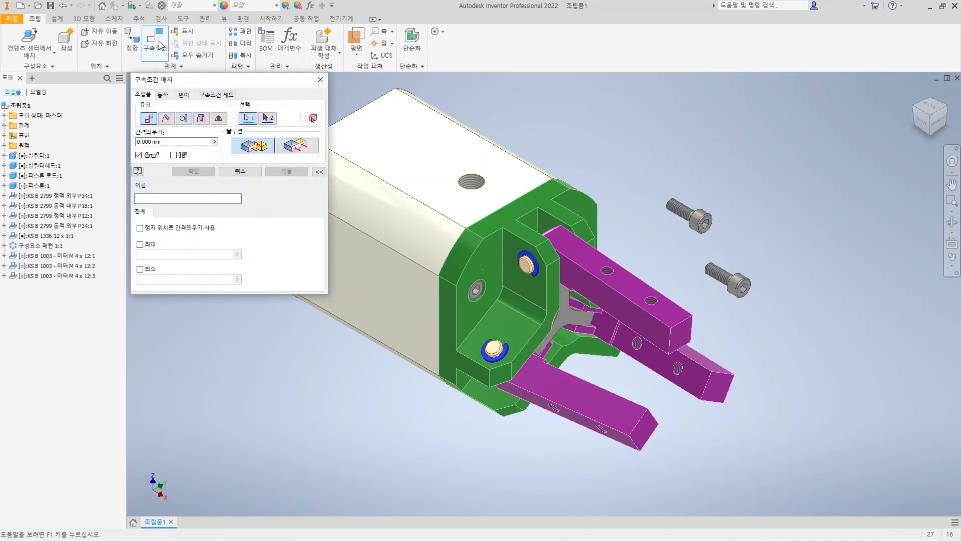
pyautogui.click(201, 118)
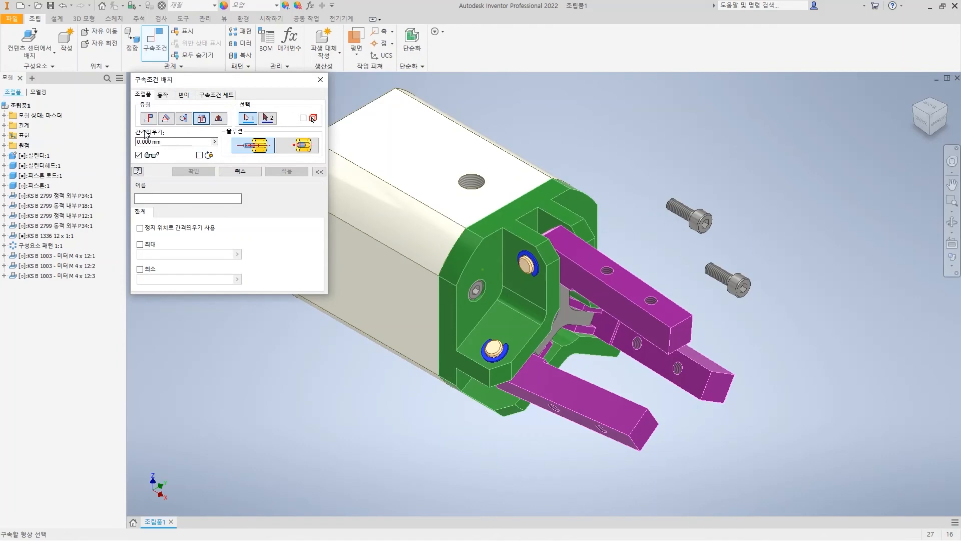
pyautogui.keyDown('shift'); pyautogui.moveTo(739, 196); pyautogui.dragTo(666, 293, button='middle'); pyautogui.keyUp('shift')
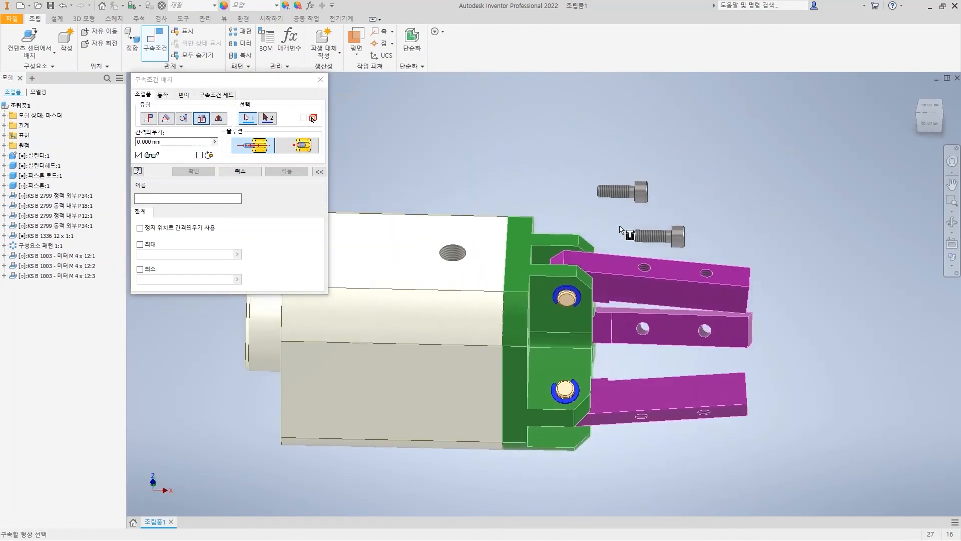
pyautogui.keyDown('shift'); pyautogui.moveTo(619, 230); pyautogui.dragTo(661, 230, button='middle'); pyautogui.keyUp('shift')
pyautogui.moveTo(498, 116); pyautogui.dragTo(532, 205, button='middle')
pyautogui.scroll(6, 488, 160)
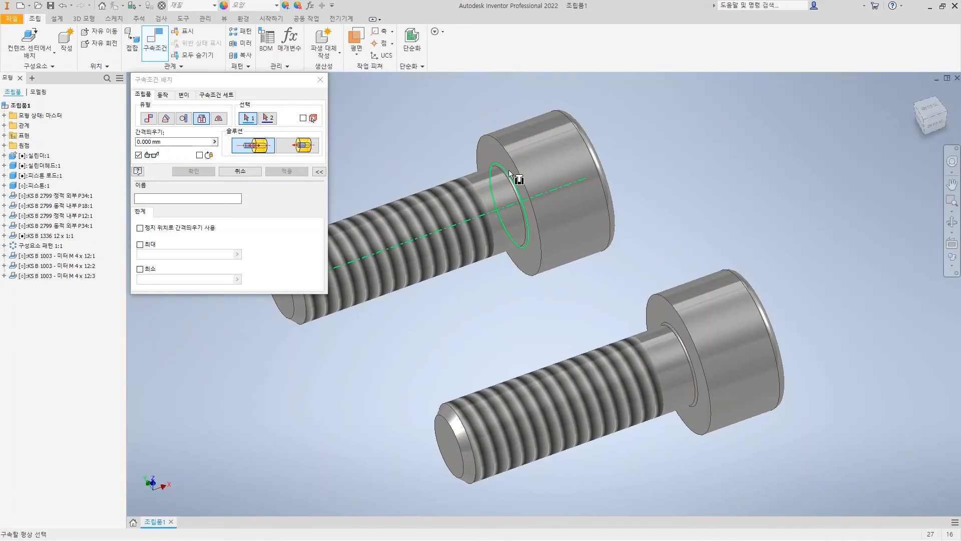
pyautogui.click(508, 170)
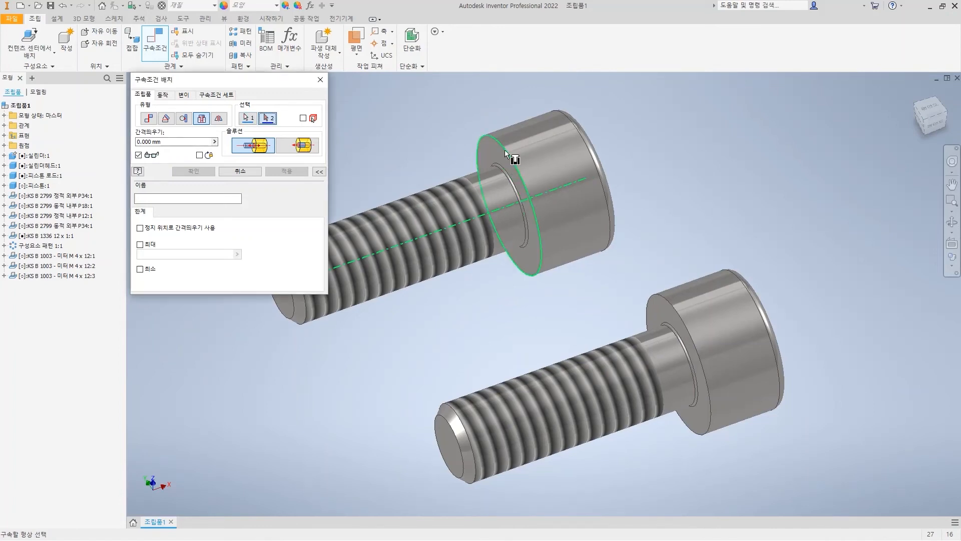
# Complete the Insert constraint on an empty counterbored hole in the cylinder head, with an offset of 0 mm
pyautogui.scroll(-3, 519, 226)
pyautogui.scroll(-4, 519, 230)
pyautogui.keyDown('shift'); pyautogui.moveTo(614, 261); pyautogui.dragTo(476, 255, button='middle'); pyautogui.keyUp('shift')
pyautogui.moveTo(475, 255); pyautogui.dragTo(413, 36, button='middle')
pyautogui.keyDown('shift'); pyautogui.moveTo(597, 336); pyautogui.dragTo(482, 272, button='middle'); pyautogui.keyUp('shift')
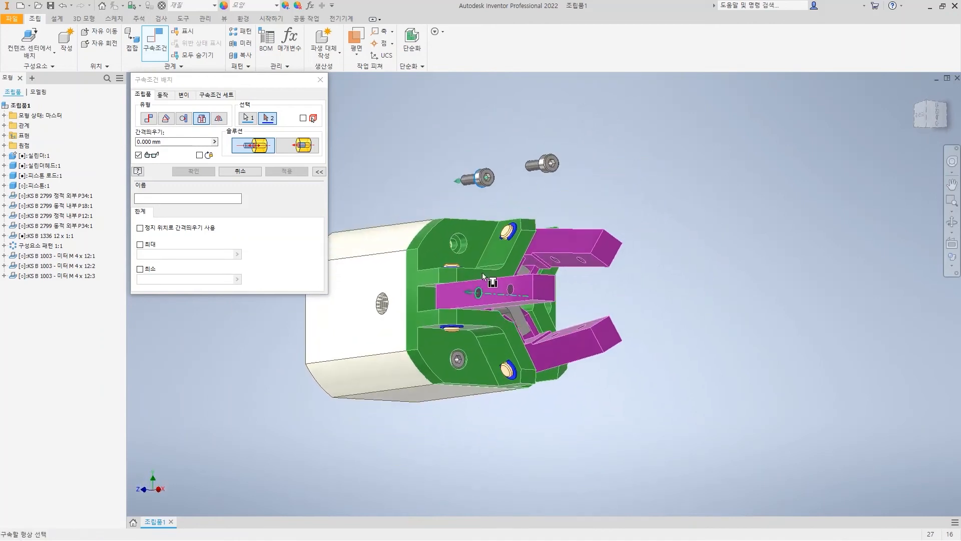
pyautogui.scroll(5, 451, 240)
pyautogui.click(434, 218)
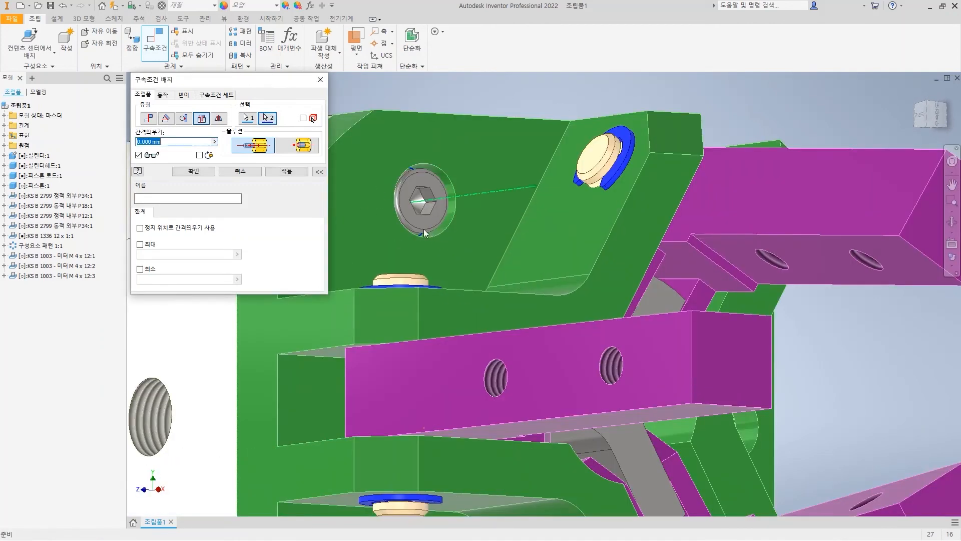
pyautogui.click(287, 171)
pyautogui.click(240, 172)
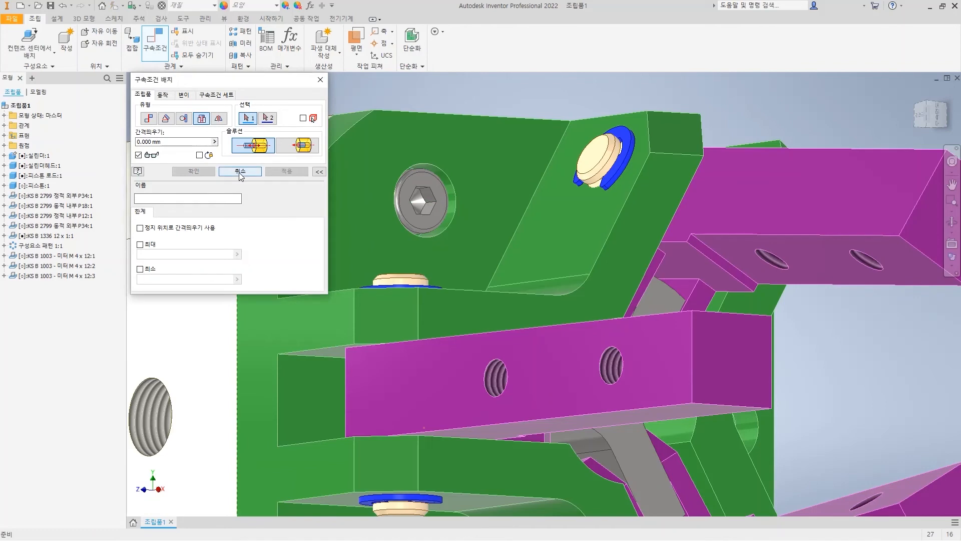
# Set up a rotational joint with its first origin on the underside of the remaining loose bolt's head
pyautogui.click(915, 92)
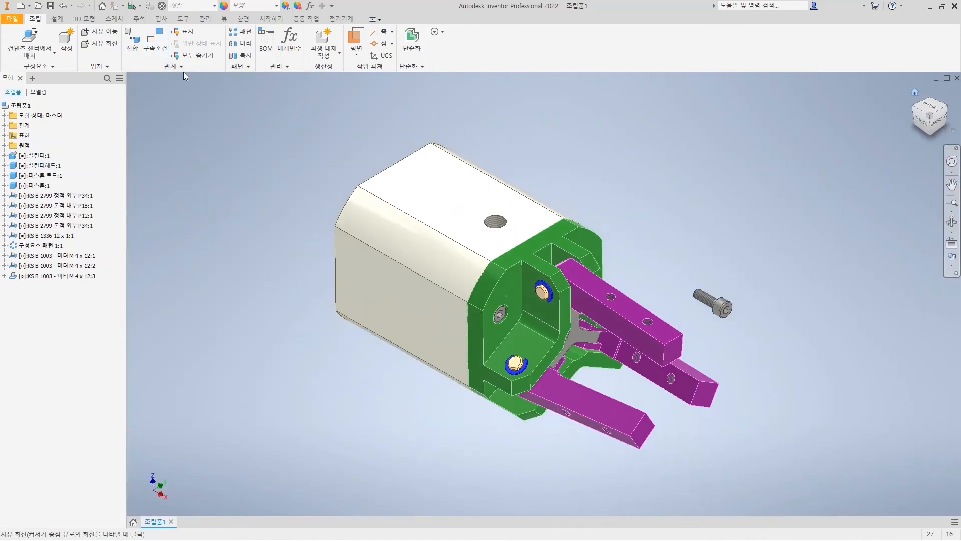
pyautogui.click(131, 36)
pyautogui.click(196, 129)
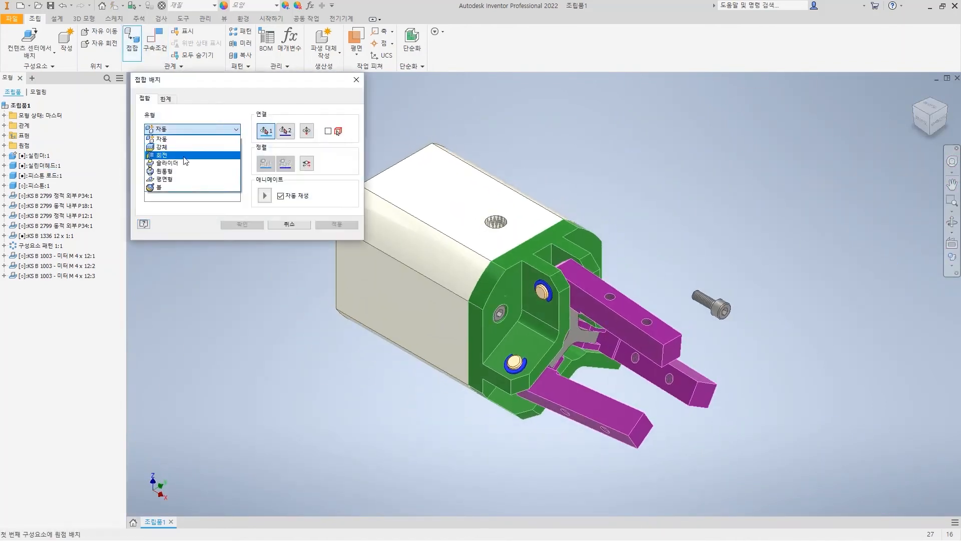
pyautogui.click(170, 155)
pyautogui.keyDown('shift'); pyautogui.moveTo(724, 313); pyautogui.dragTo(792, 322, button='middle'); pyautogui.keyUp('shift')
pyautogui.scroll(5, 692, 201)
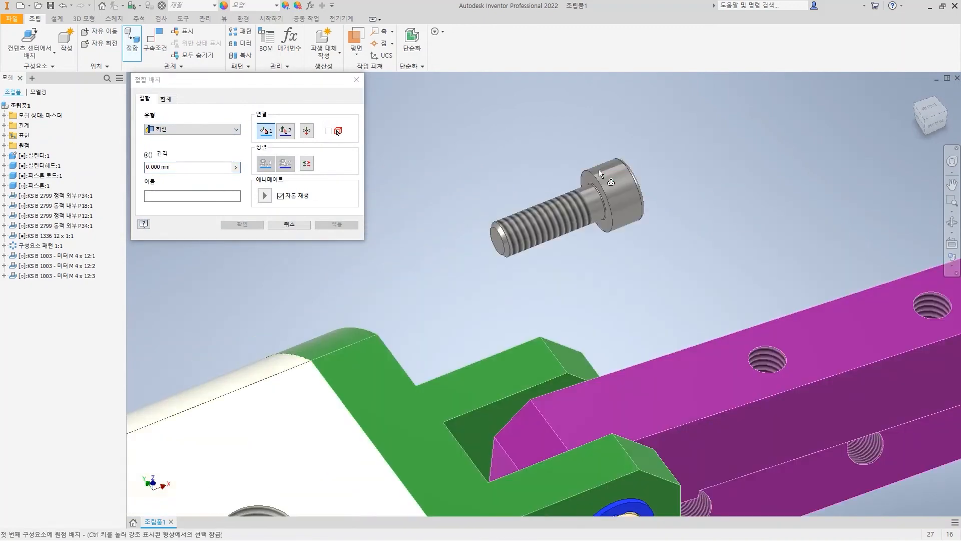
pyautogui.click(593, 172)
# Join the bolt to the last empty counterbored hole in the cylinder head as a rotational joint with a 0 mm gap
pyautogui.scroll(-5, 501, 330)
pyautogui.scroll(4, 505, 340)
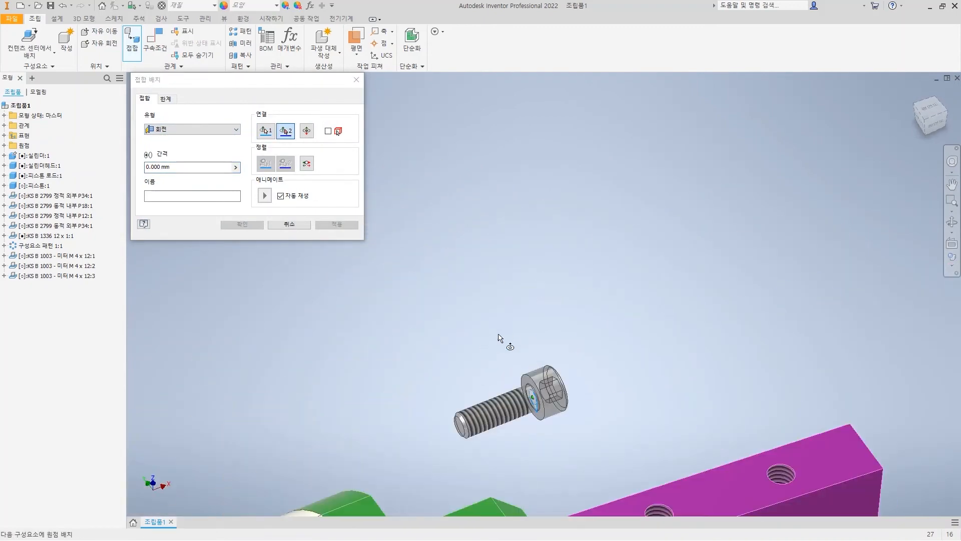
pyautogui.scroll(5, 537, 429)
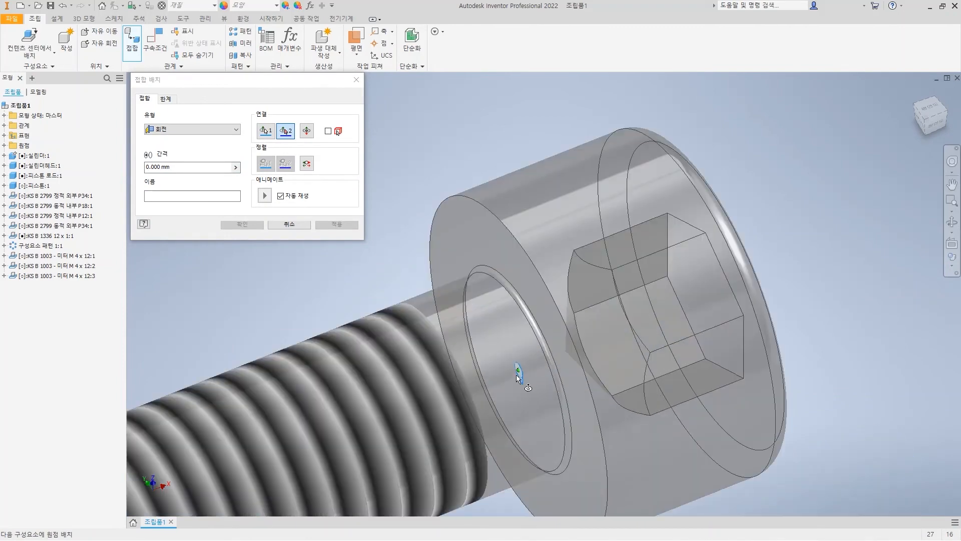
pyautogui.scroll(-8, 511, 383)
pyautogui.moveTo(458, 338); pyautogui.dragTo(420, 227, button='middle')
pyautogui.scroll(-4, 426, 227)
pyautogui.keyDown('shift'); pyautogui.moveTo(501, 302); pyautogui.dragTo(381, 305, button='middle'); pyautogui.keyUp('shift')
pyautogui.scroll(7, 411, 303)
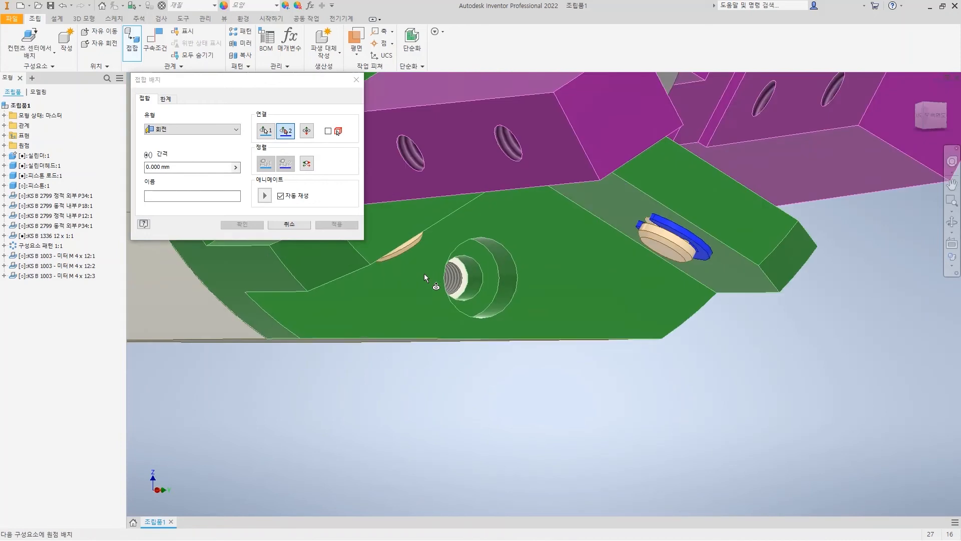
pyautogui.scroll(3, 423, 278)
pyautogui.click(540, 270)
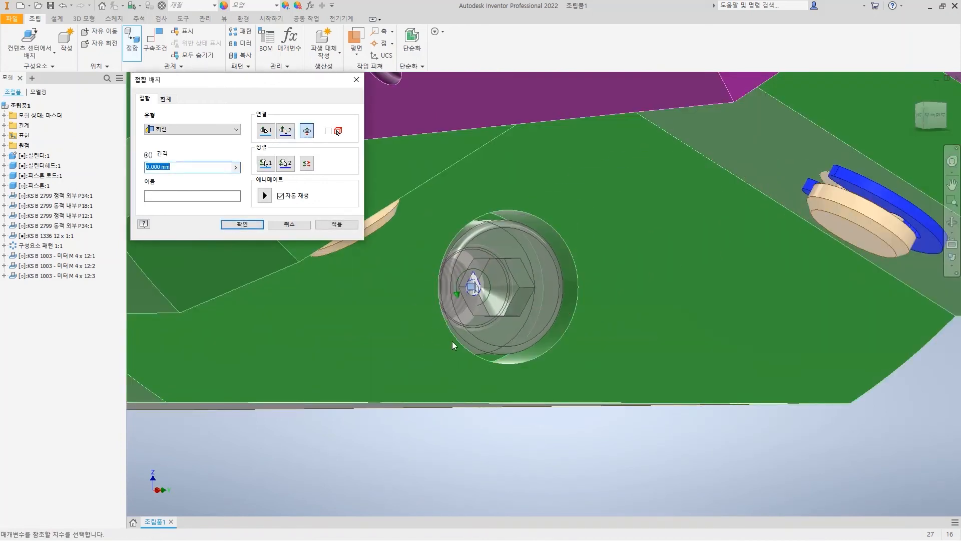
pyautogui.click(219, 130)
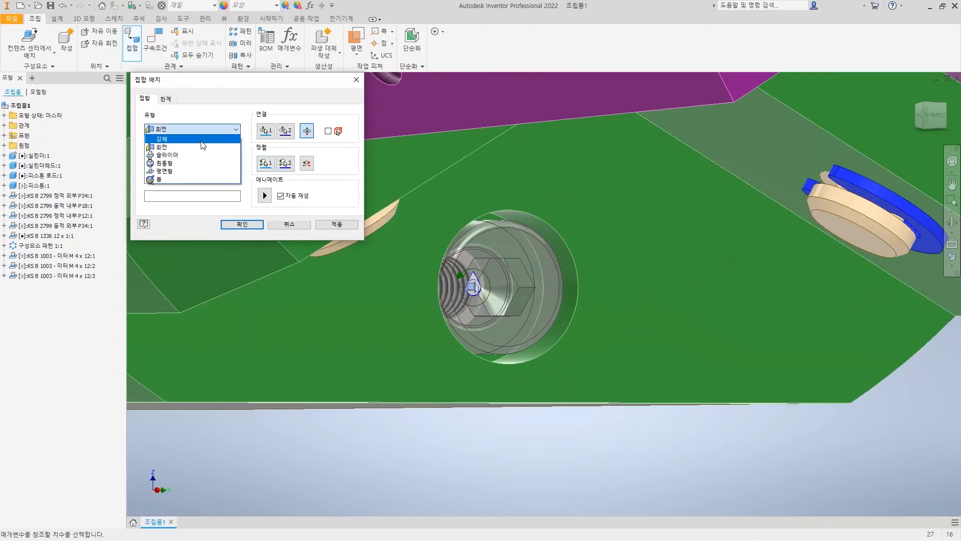
pyautogui.click(219, 139)
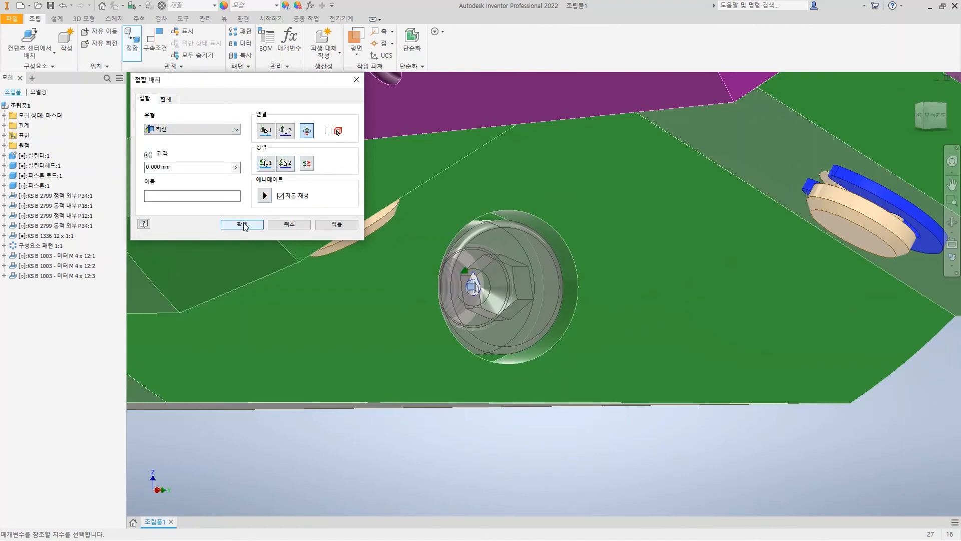
pyautogui.click(243, 224)
# Make the cylinder transparent so the piston and rod inside show, and return to the home view
pyautogui.moveTo(921, 94); pyautogui.dragTo(923, 110)
pyautogui.click(914, 92)
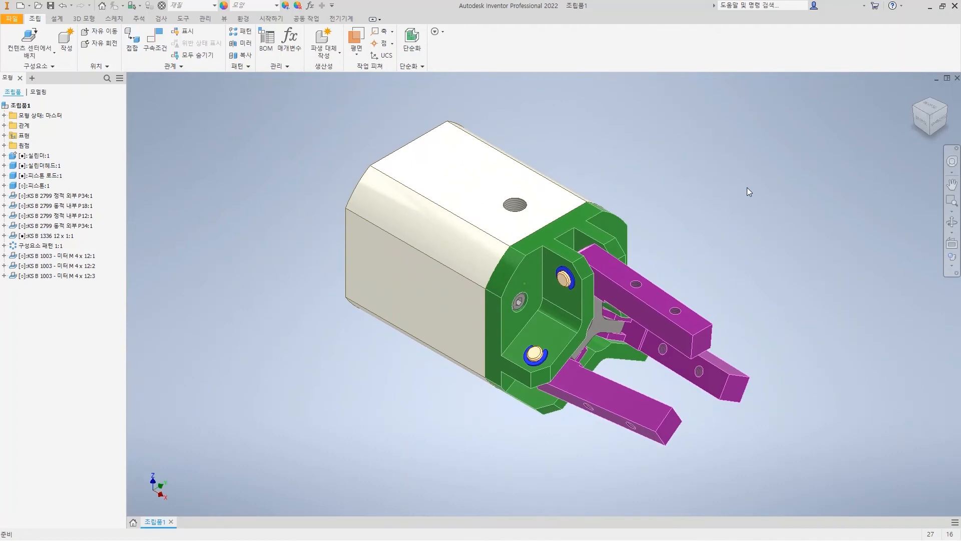
pyautogui.click(432, 250)
pyautogui.moveTo(433, 250)
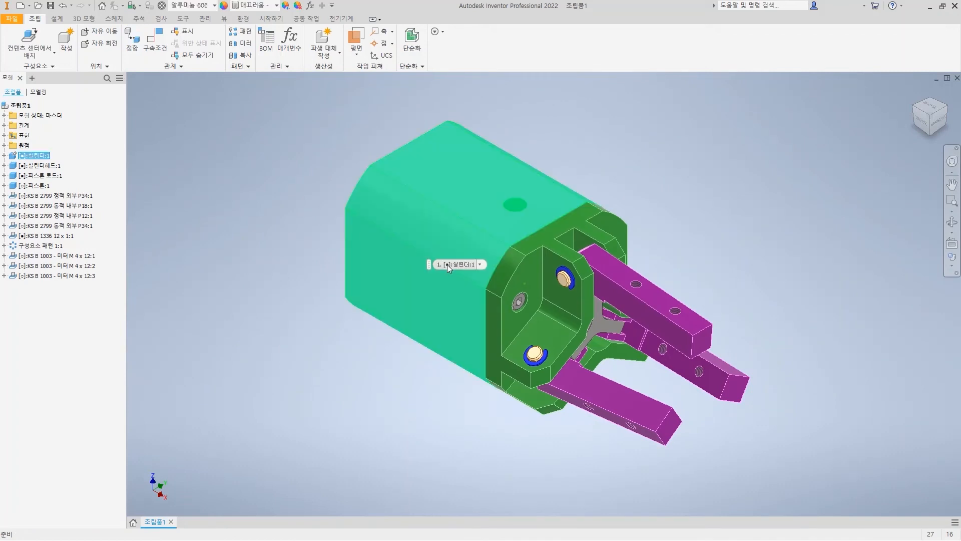
pyautogui.rightClick(421, 225)
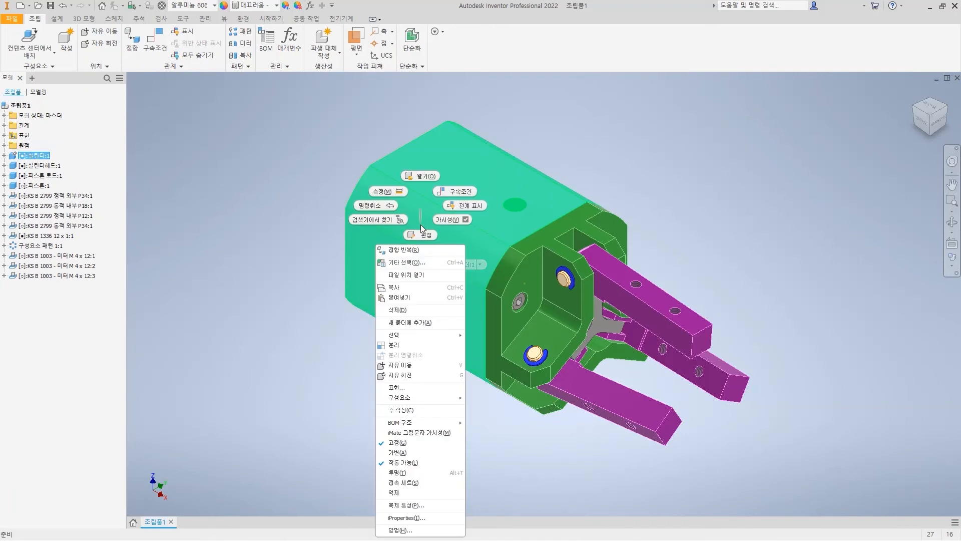
pyautogui.click(405, 473)
pyautogui.click(923, 119)
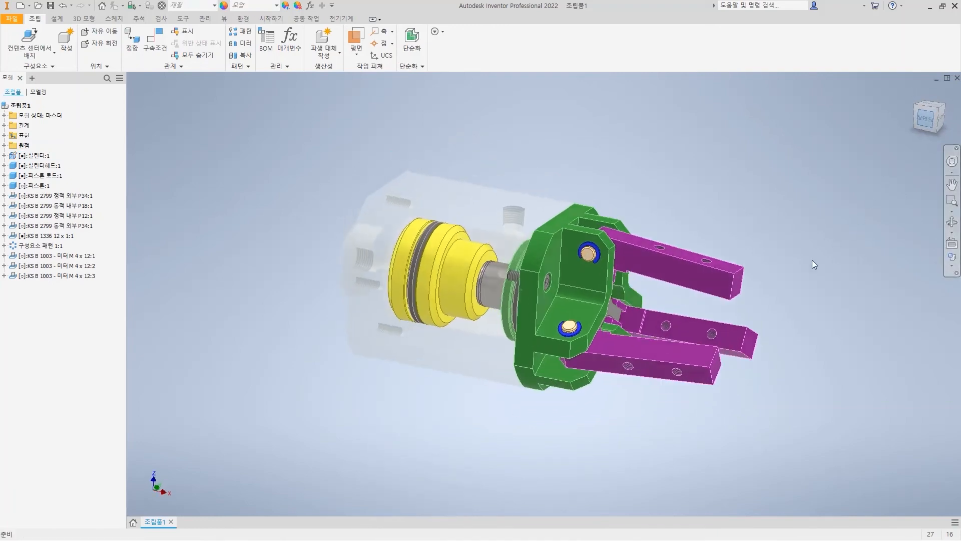
pyautogui.press('F6')
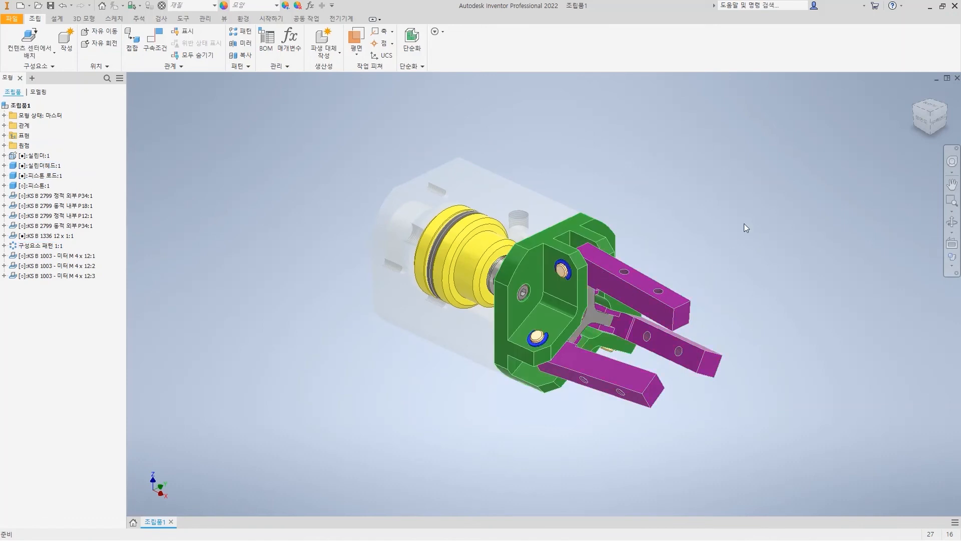
# Move the piston rod along the cylinder axis to check how the three fingers open and close
pyautogui.moveTo(640, 220); pyautogui.dragTo(623, 278)
pyautogui.moveTo(629, 227); pyautogui.dragTo(653, 217)
pyautogui.press('Escape')
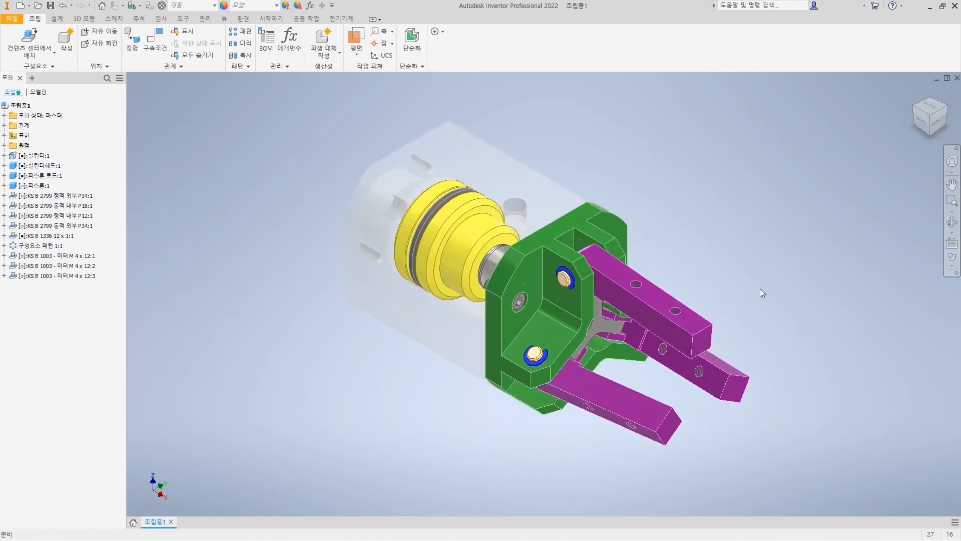
pyautogui.moveTo(602, 327); pyautogui.dragTo(611, 342)
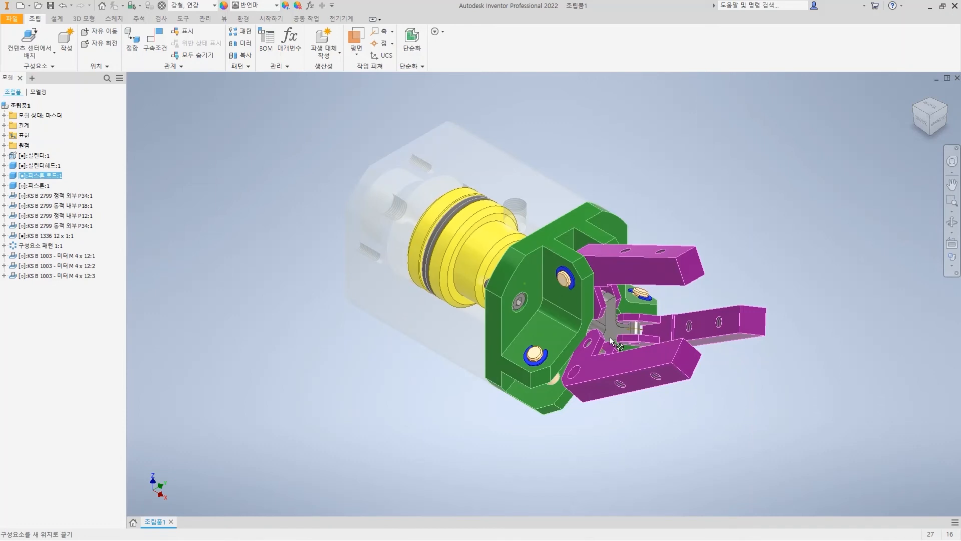
pyautogui.moveTo(612, 342); pyautogui.dragTo(613, 343)
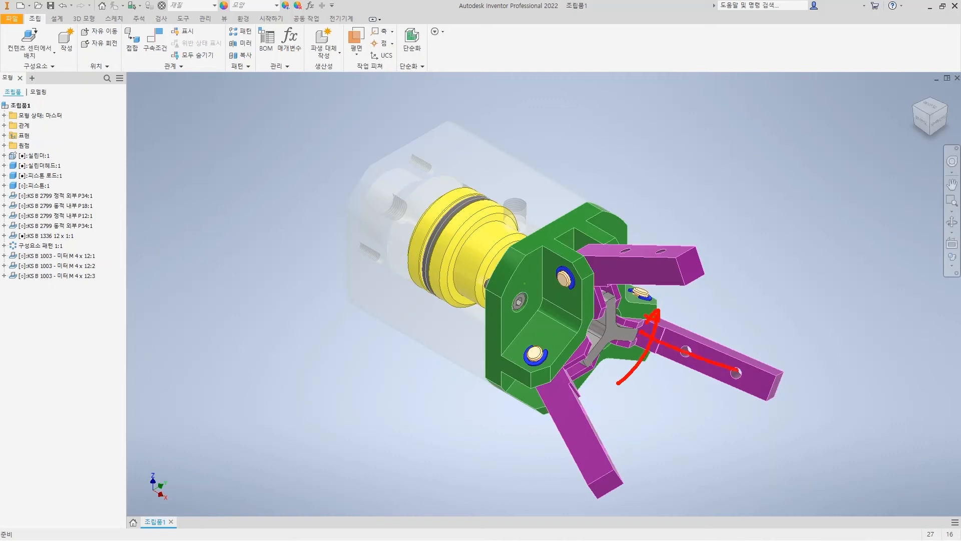
pyautogui.moveTo(579, 415); pyautogui.dragTo(583, 379)
pyautogui.press('Escape')
pyautogui.hotkey('ctrl', '2')
pyautogui.moveTo(722, 341); pyautogui.dragTo(744, 353)
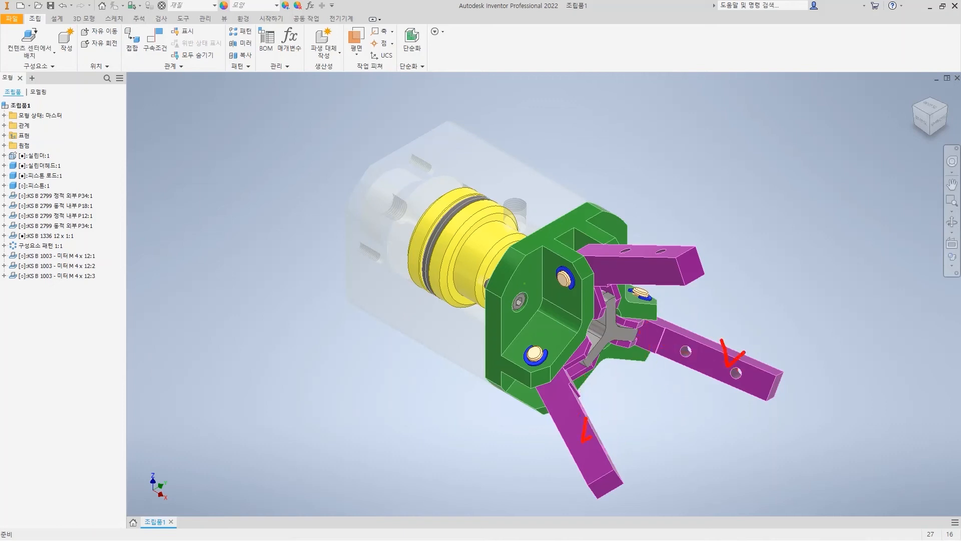
pyautogui.keyDown('ctrl'); pyautogui.moveTo(529, 206); pyautogui.dragTo(704, 315); pyautogui.keyUp('ctrl')
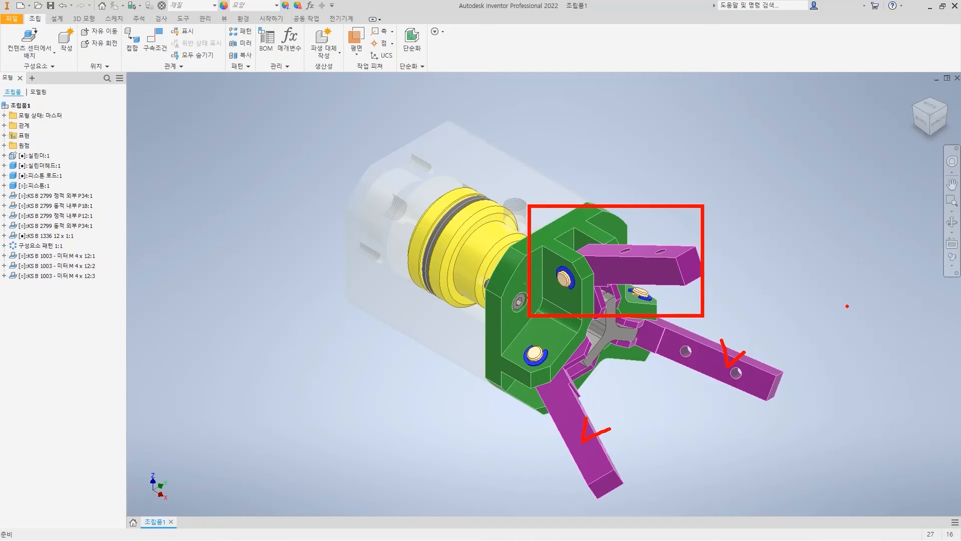
pyautogui.moveTo(565, 327)
pyautogui.mouseDown()
pyautogui.moveTo(621, 390)
pyautogui.moveTo(659, 362)
pyautogui.mouseUp()
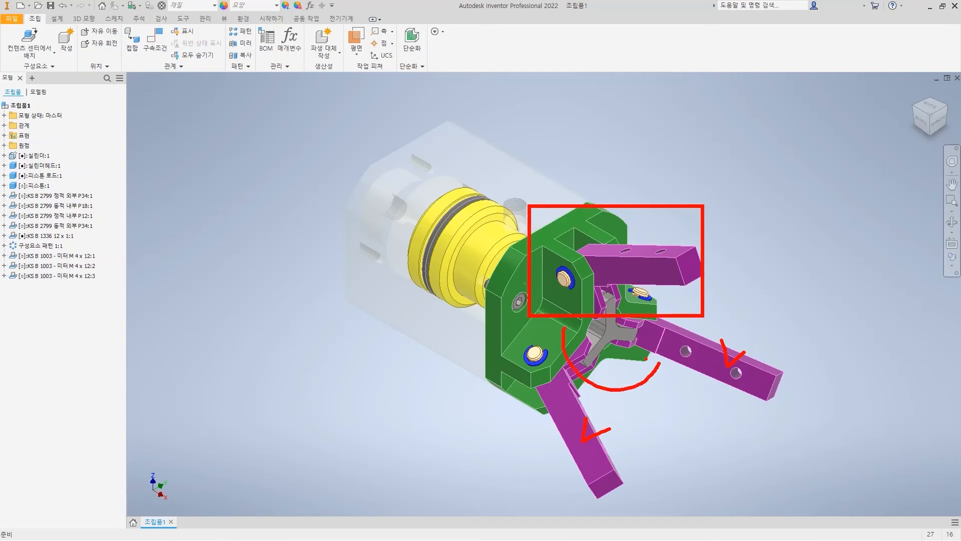
pyautogui.moveTo(657, 272)
pyautogui.mouseDown()
pyautogui.moveTo(660, 225)
pyautogui.moveTo(671, 222)
pyautogui.mouseUp()
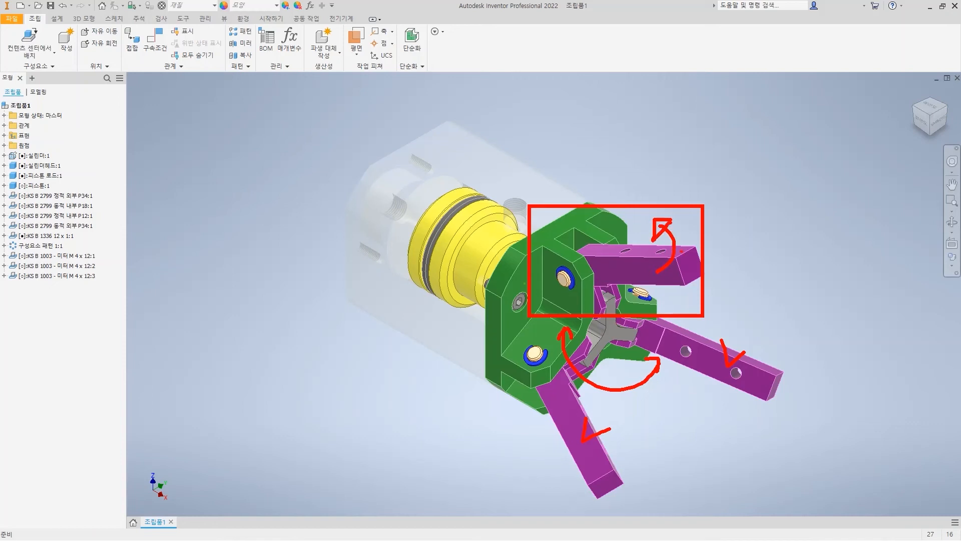
pyautogui.moveTo(752, 346); pyautogui.dragTo(745, 284)
pyautogui.press('Escape')
pyautogui.moveTo(663, 268)
pyautogui.mouseDown()
pyautogui.moveTo(670, 294)
pyautogui.moveTo(600, 384)
pyautogui.mouseUp()
pyautogui.click(774, 315)
pyautogui.moveTo(697, 302); pyautogui.dragTo(719, 364)
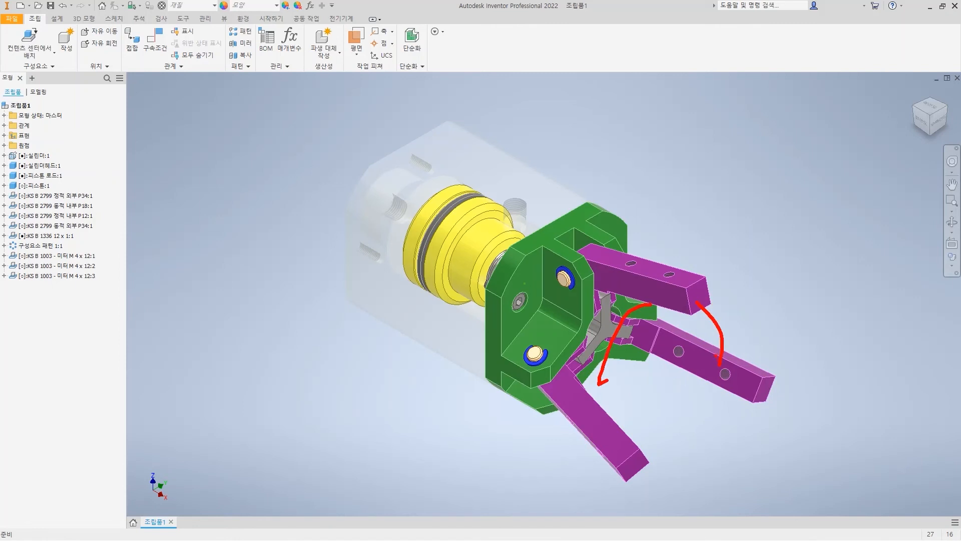
pyautogui.moveTo(594, 369); pyautogui.dragTo(621, 378)
pyautogui.press('Escape')
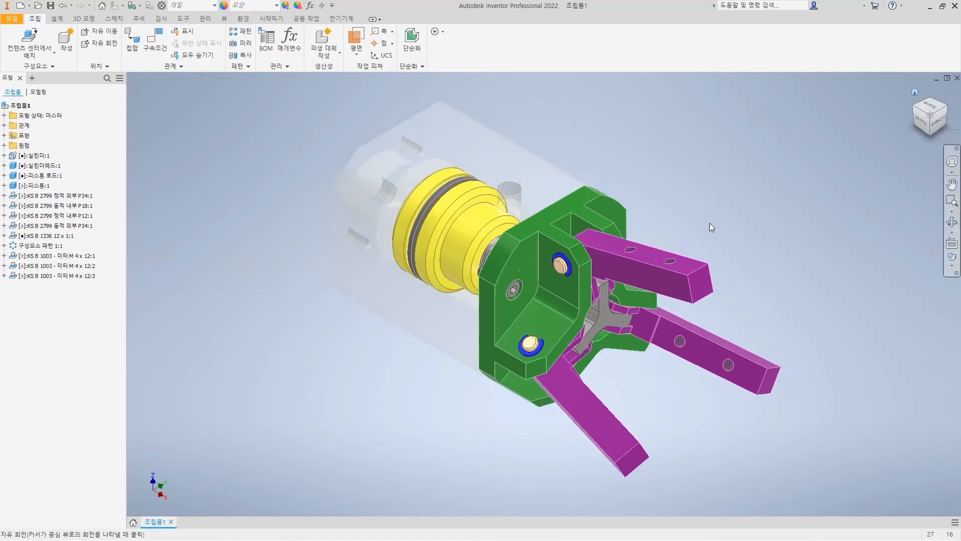
# Add the cylinder, the cylinder head and the piston to the contact set
pyautogui.scroll(-2, 798, 219)
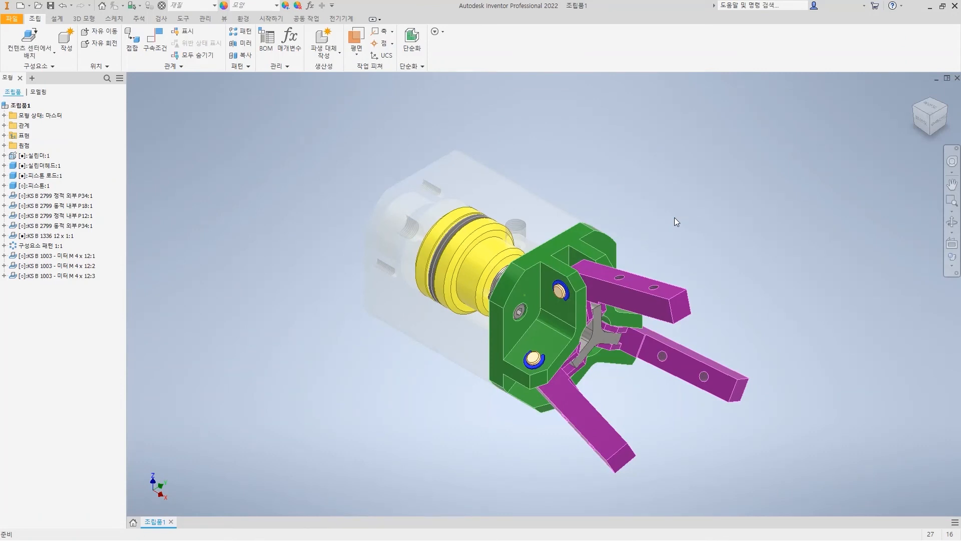
pyautogui.click(34, 155)
pyautogui.keyDown('ctrl'); pyautogui.click(41, 167); pyautogui.keyUp('ctrl')
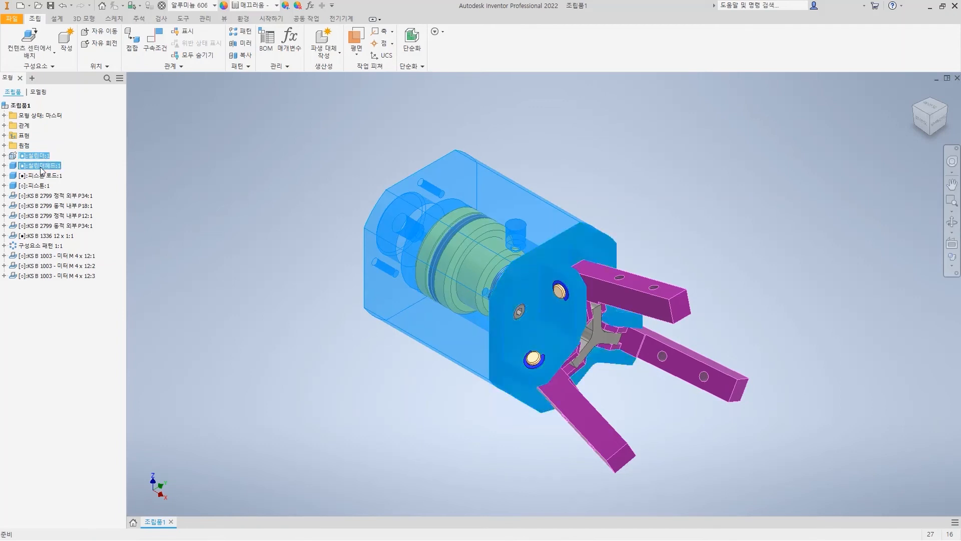
pyautogui.keyDown('ctrl'); pyautogui.click(37, 186); pyautogui.keyUp('ctrl')
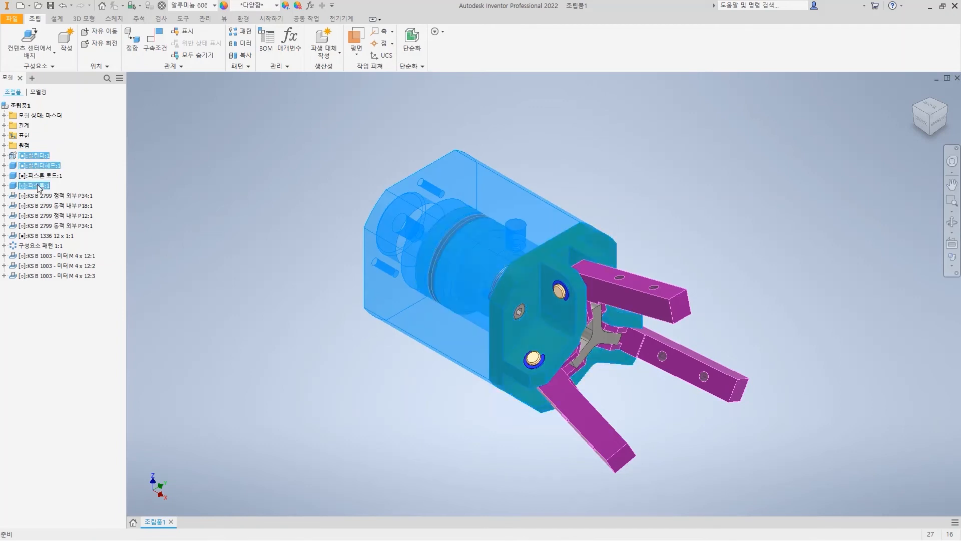
pyautogui.rightClick(38, 188)
pyautogui.click(60, 431)
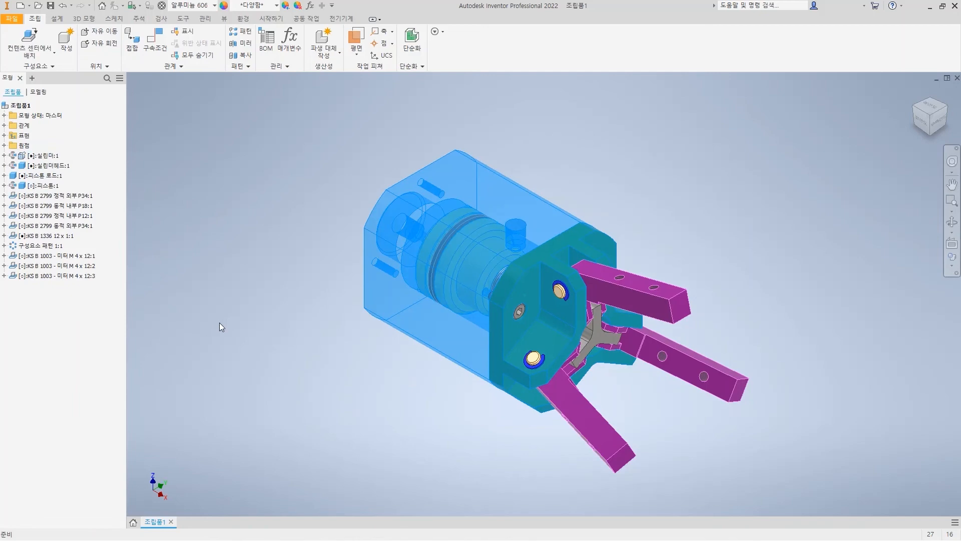
# Show the gripper from the front with the cylinder axis horizontal and activate the contact solver
pyautogui.keyDown('shift'); pyautogui.moveTo(365, 418); pyautogui.dragTo(815, 223, button='middle'); pyautogui.keyUp('shift')
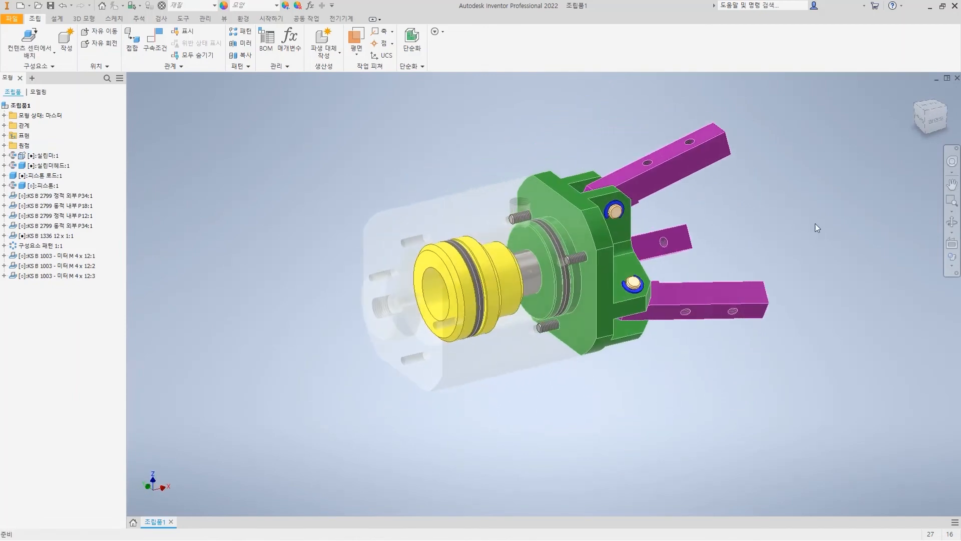
pyautogui.click(933, 119)
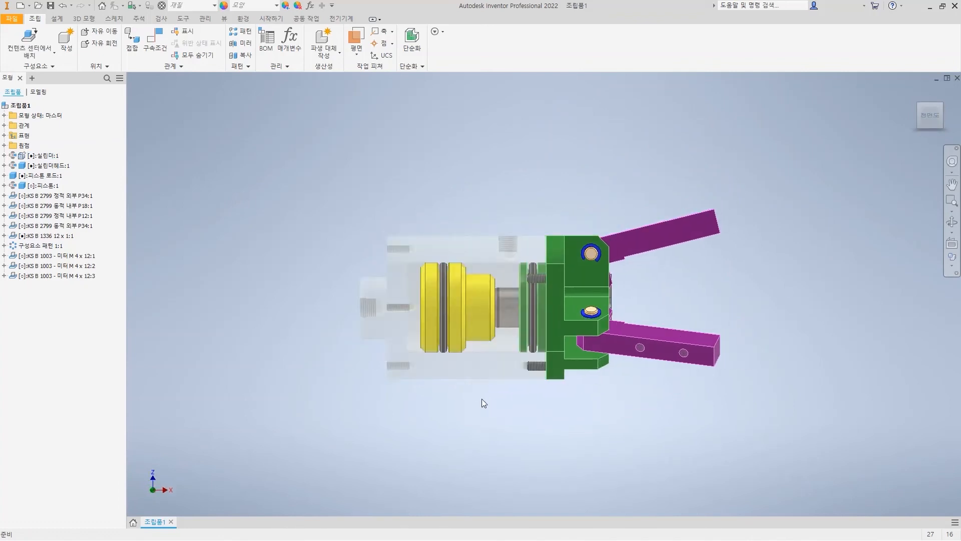
pyautogui.click(161, 18)
pyautogui.click(39, 53)
# Move the piston rod and a finger back and forth to check that contact limits the stroke, also from the home view
pyautogui.moveTo(616, 299); pyautogui.dragTo(693, 303)
pyautogui.moveTo(624, 300); pyautogui.dragTo(716, 302)
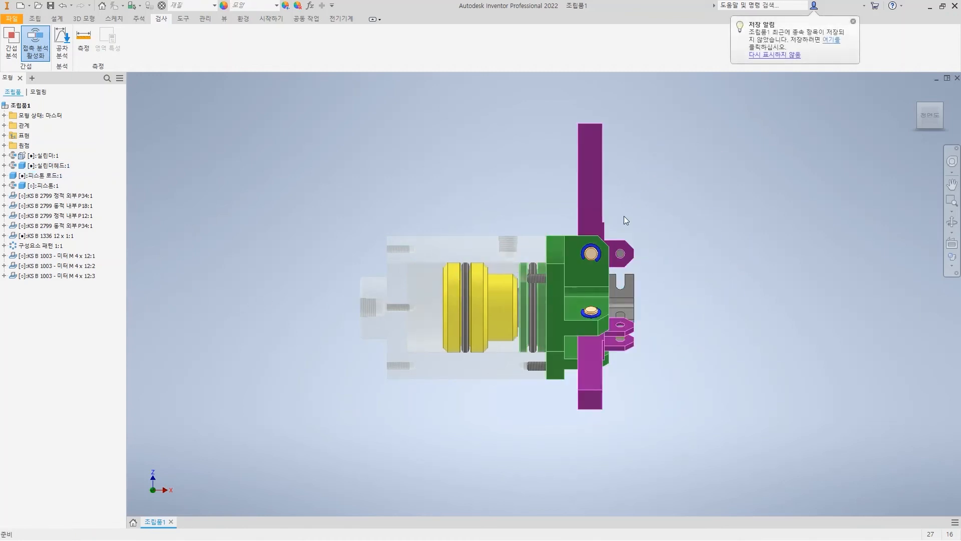
pyautogui.moveTo(593, 136); pyautogui.dragTo(734, 221)
pyautogui.click(913, 94)
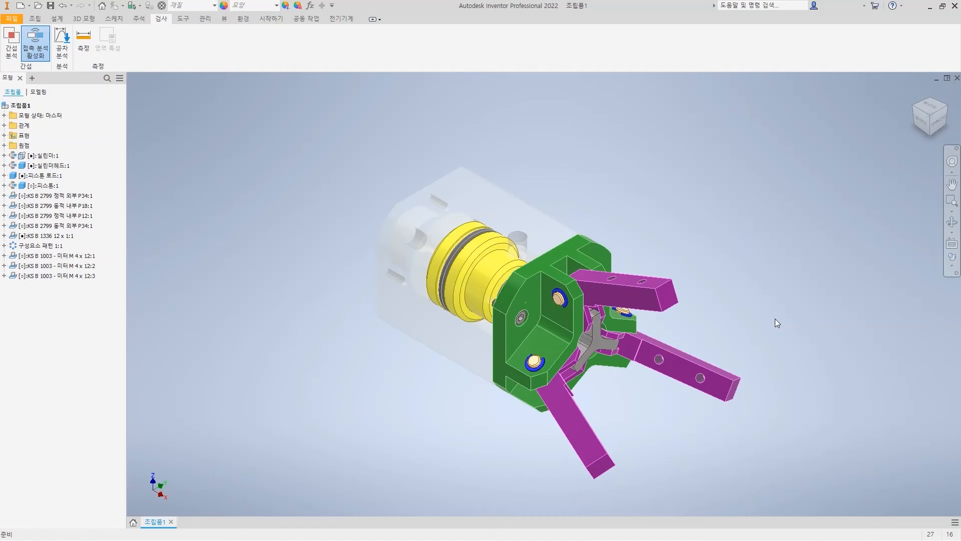
pyautogui.moveTo(653, 287); pyautogui.dragTo(658, 319)
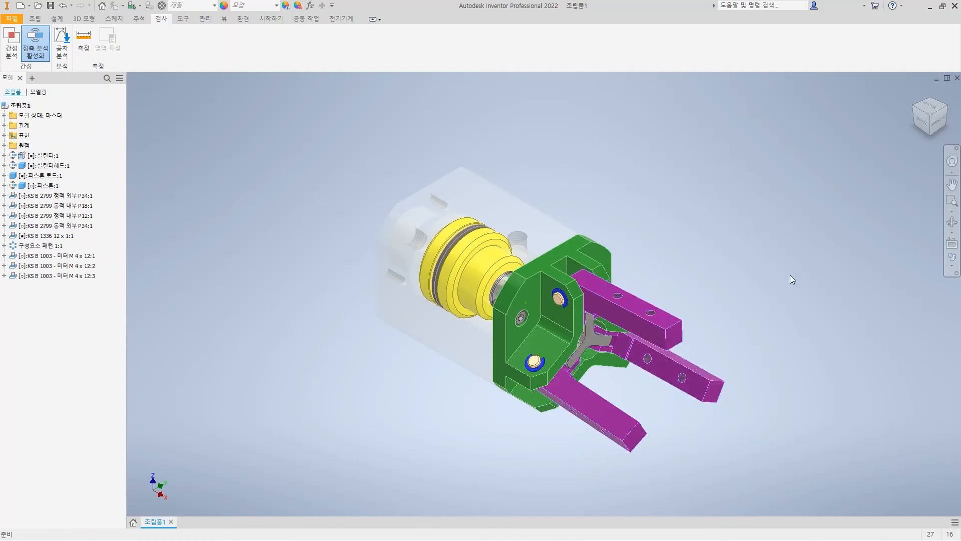
# Turn off the cylinder's transparency
pyautogui.click(41, 156)
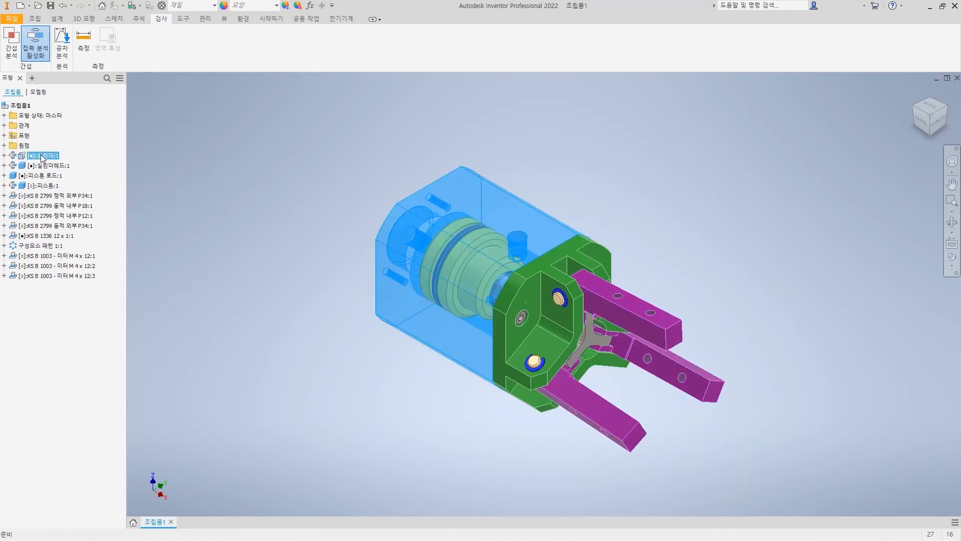
pyautogui.rightClick(41, 156)
pyautogui.click(73, 409)
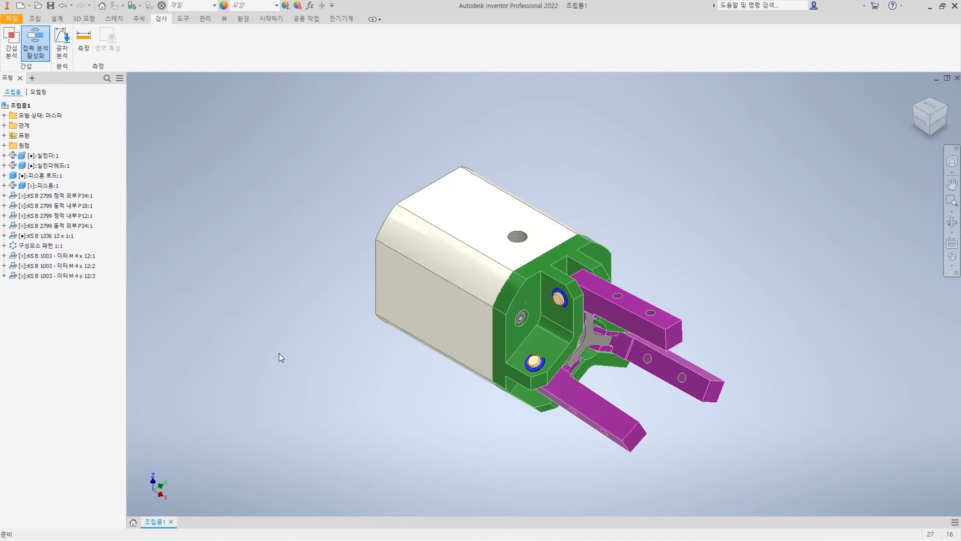
# Isolate the cylinder and the piston, and look into the open end of the cylinder bore
pyautogui.click(44, 158)
pyautogui.keyDown('ctrl'); pyautogui.click(53, 186); pyautogui.keyUp('ctrl')
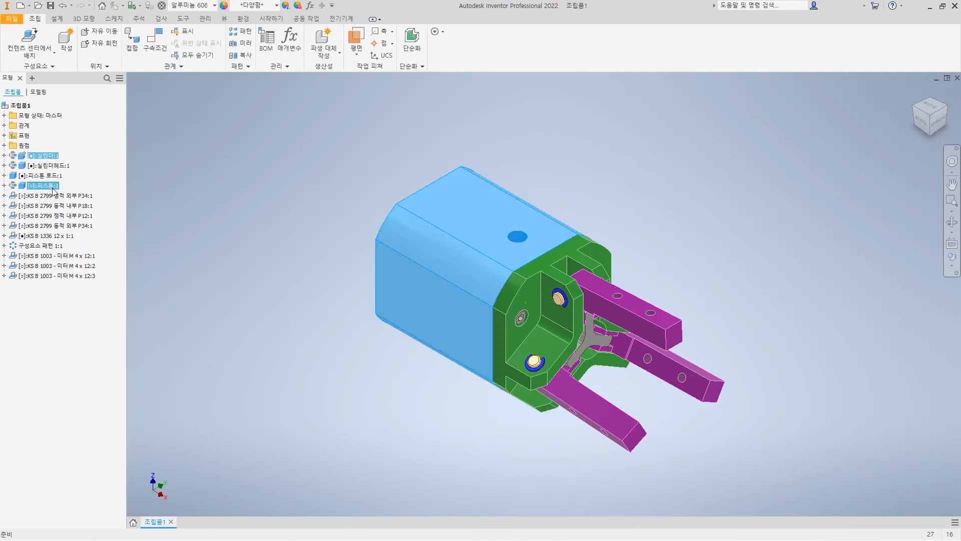
pyautogui.rightClick(257, 190)
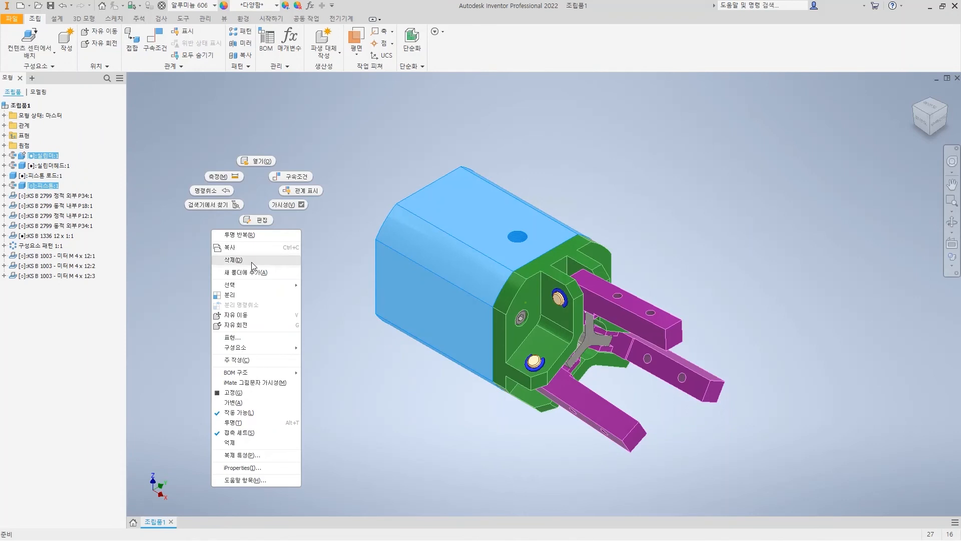
pyautogui.click(239, 296)
pyautogui.keyDown('shift'); pyautogui.moveTo(661, 409); pyautogui.dragTo(622, 382, button='middle'); pyautogui.keyUp('shift')
pyautogui.click(523, 315)
pyautogui.moveTo(495, 294); pyautogui.dragTo(505, 304)
pyautogui.keyDown('shift'); pyautogui.moveTo(625, 334); pyautogui.dragTo(406, 311, button='middle'); pyautogui.keyUp('shift')
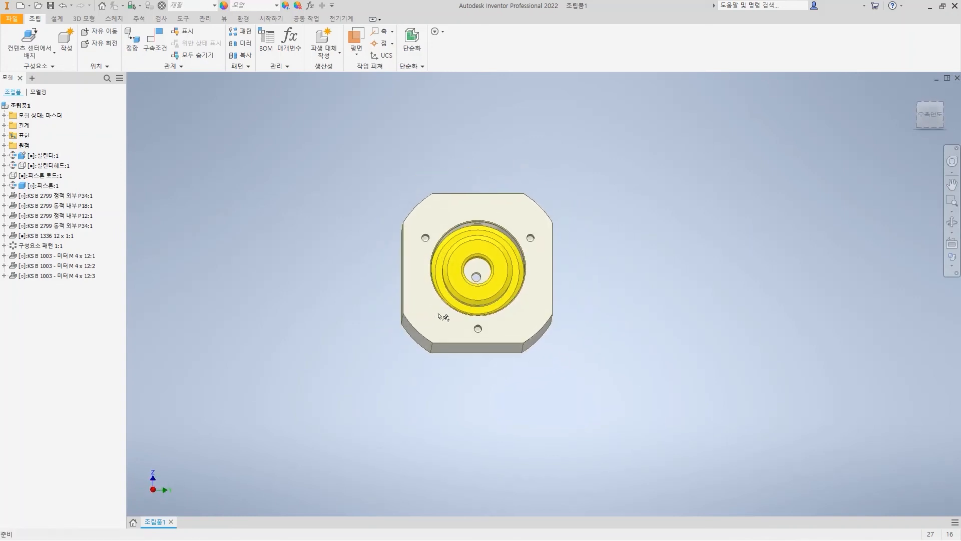
pyautogui.keyDown('shift'); pyautogui.moveTo(405, 311); pyautogui.dragTo(591, 303, button='middle'); pyautogui.keyUp('shift')
pyautogui.keyDown('shift'); pyautogui.moveTo(423, 282); pyautogui.dragTo(328, 302, button='middle'); pyautogui.keyUp('shift')
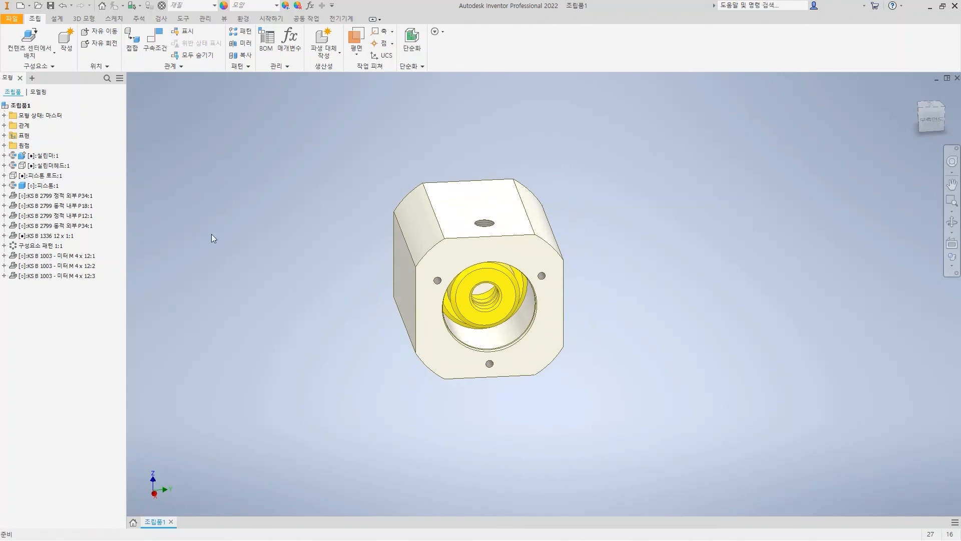
# Mate the piston's rear face to the bottom face of the cylinder bore with a 0 mm offset, accepting the conflicting relationship
pyautogui.click(154, 40)
pyautogui.keyDown('shift'); pyautogui.moveTo(531, 307); pyautogui.dragTo(491, 279, button='middle'); pyautogui.keyUp('shift')
pyautogui.scroll(3, 485, 277)
pyautogui.click(489, 269)
pyautogui.scroll(3, 475, 280)
pyautogui.keyDown('shift'); pyautogui.moveTo(478, 280); pyautogui.dragTo(607, 286, button='middle'); pyautogui.keyUp('shift')
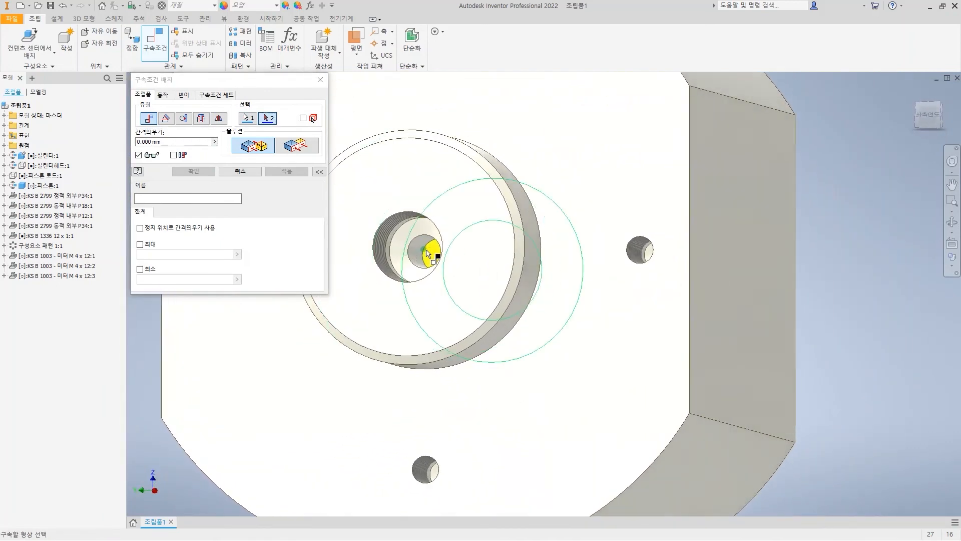
pyautogui.click(470, 279)
pyautogui.scroll(-4, 556, 285)
pyautogui.keyDown('shift'); pyautogui.moveTo(559, 286); pyautogui.dragTo(397, 292, button='middle'); pyautogui.keyUp('shift')
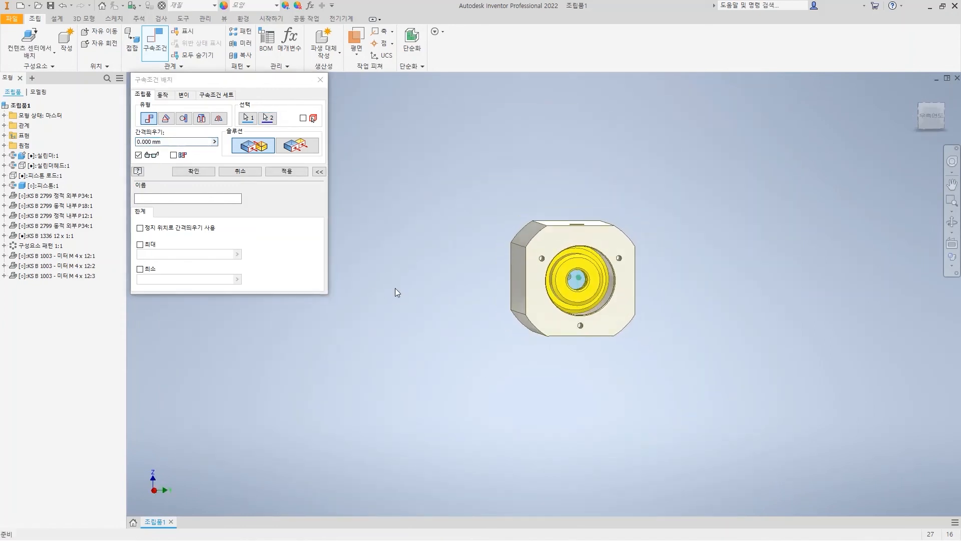
pyautogui.click(270, 146)
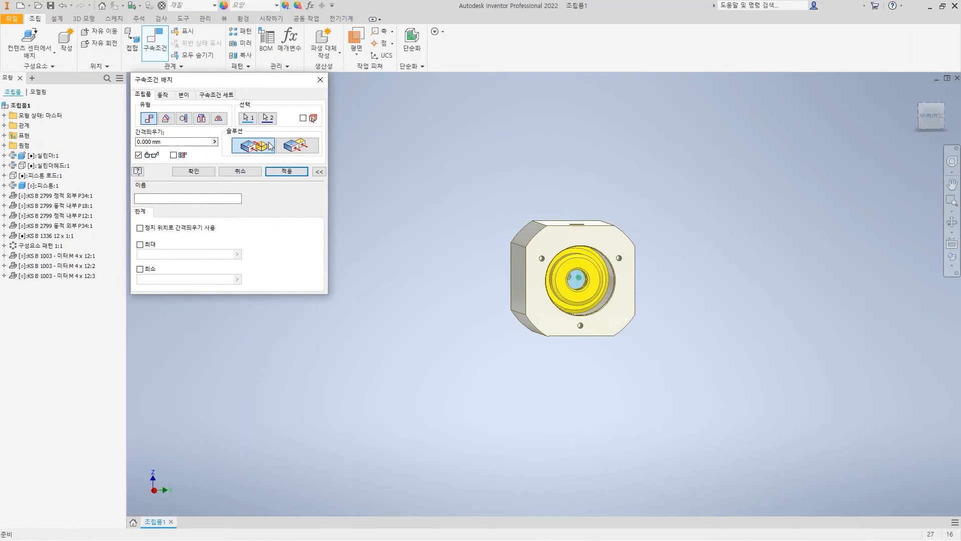
pyautogui.click(197, 173)
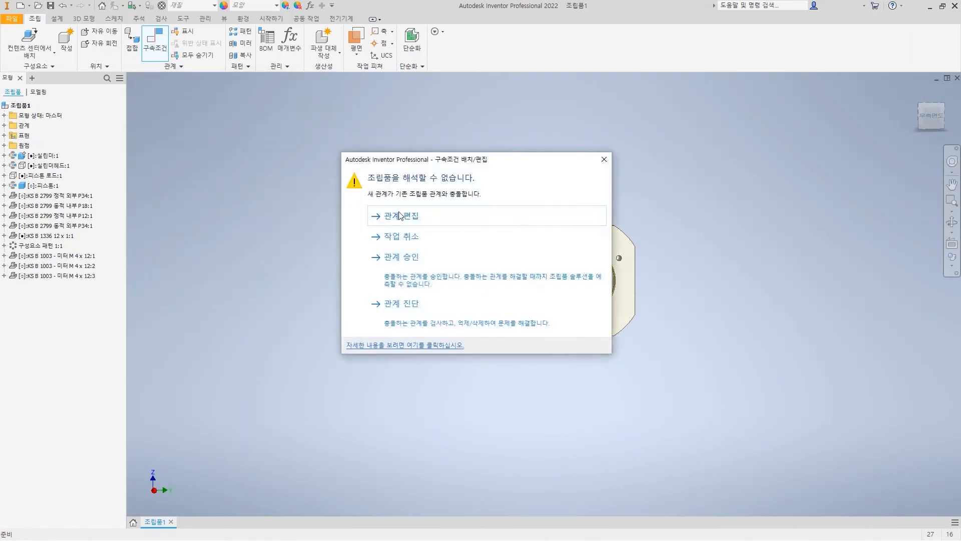
pyautogui.click(407, 269)
# Suppress the new mate between the piston and the cylinder bore, and undo the isolation of the two parts
pyautogui.click(40, 296)
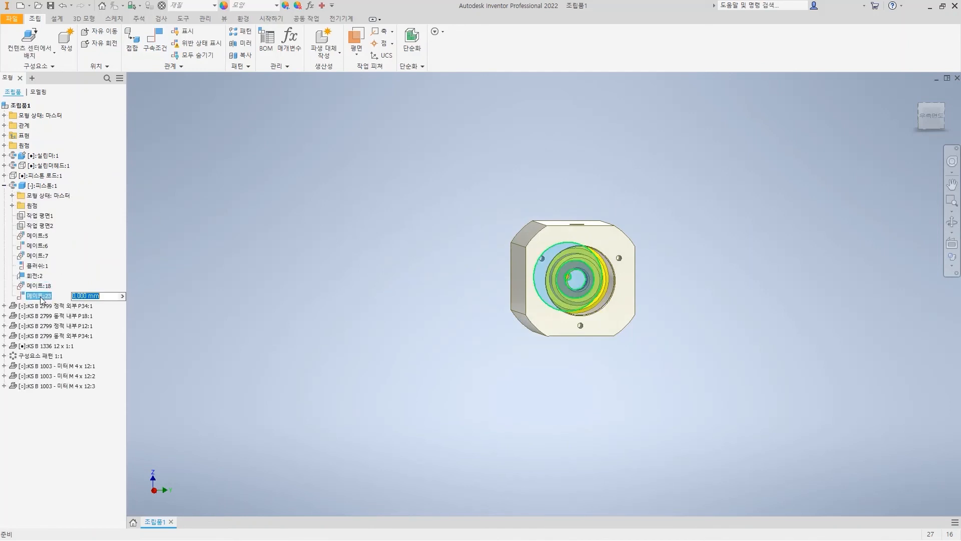
pyautogui.rightClick(41, 300)
pyautogui.click(75, 398)
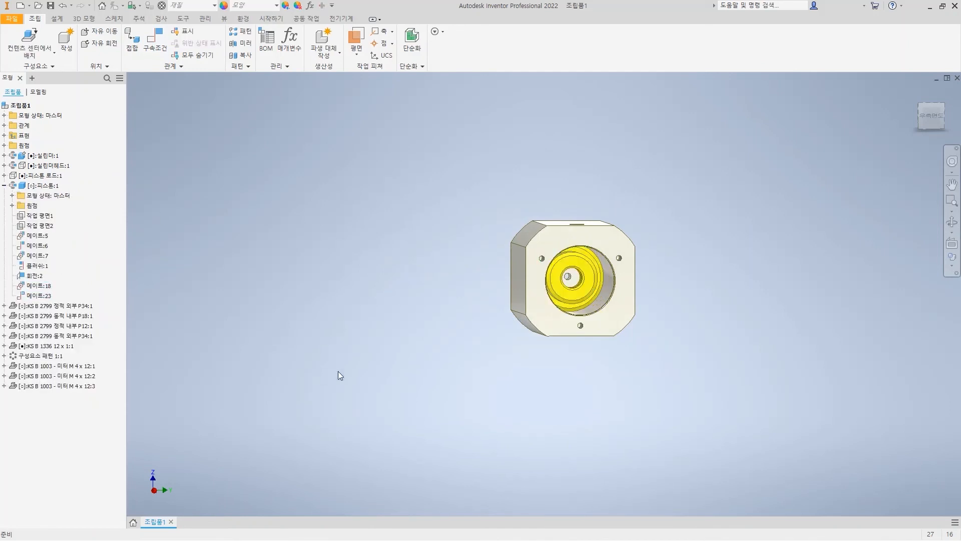
pyautogui.rightClick(332, 279)
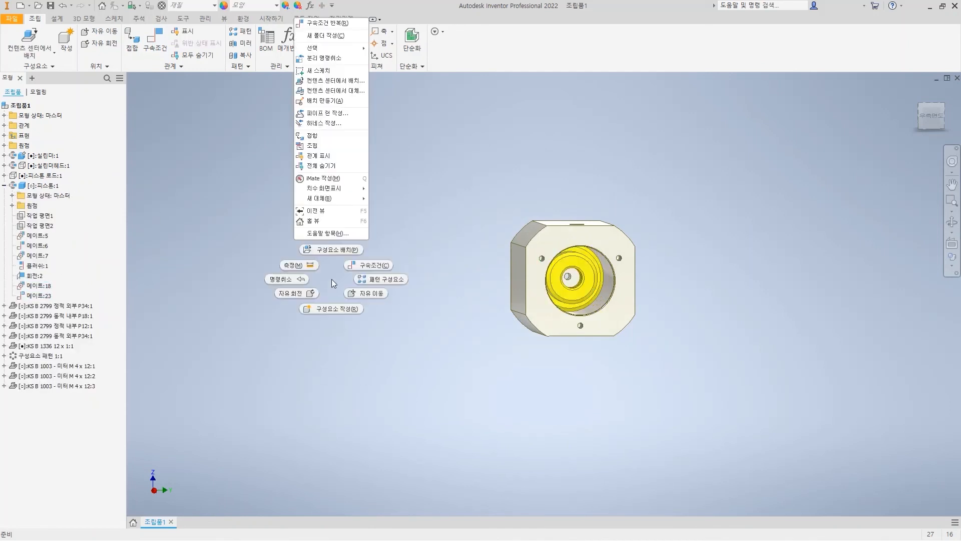
pyautogui.click(327, 59)
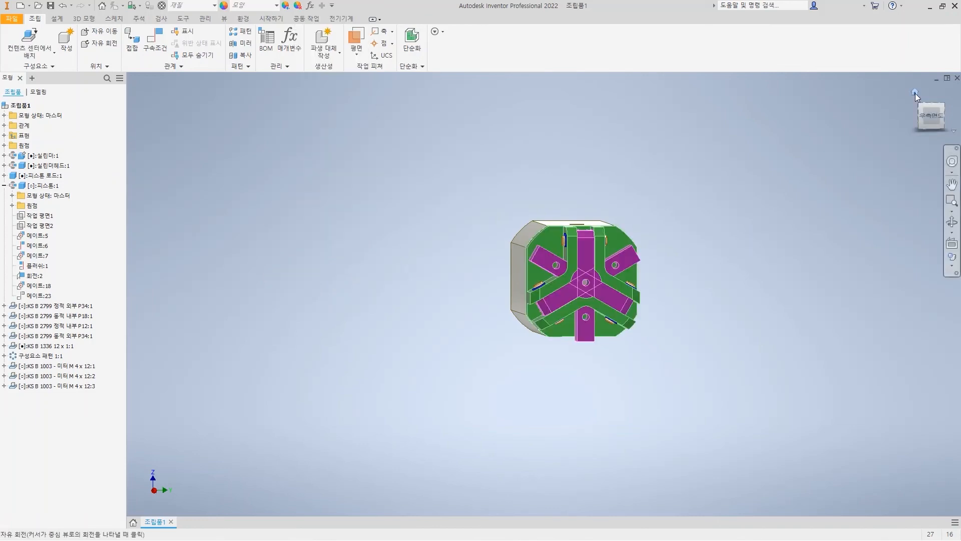
# Inspect the rear end of the cylinder, and unsuppress the last mate listed under the piston, continuing despite the conflict
pyautogui.click(915, 93)
pyautogui.keyDown('shift'); pyautogui.moveTo(673, 315); pyautogui.dragTo(600, 411, button='middle'); pyautogui.keyUp('shift')
pyautogui.scroll(-4, 364, 262)
pyautogui.moveTo(412, 180); pyautogui.dragTo(448, 226, button='middle')
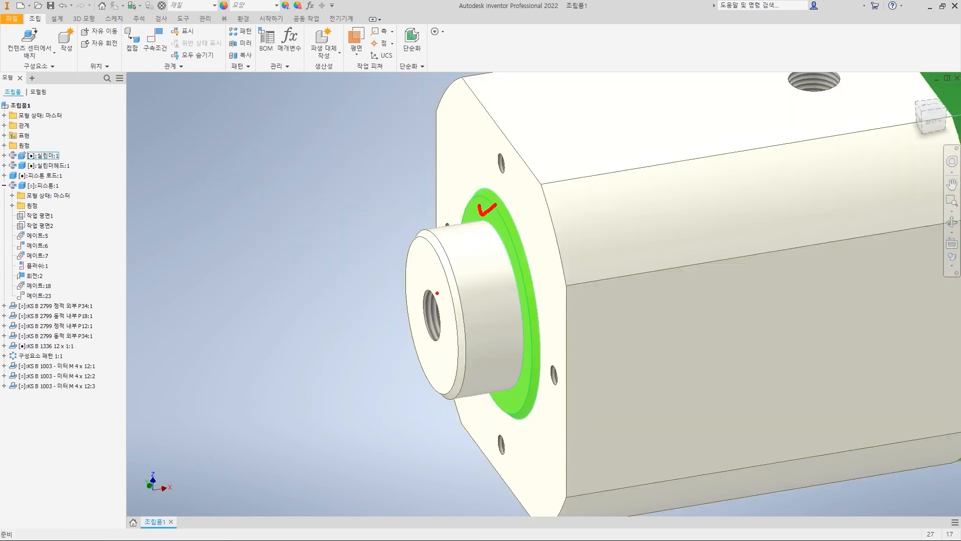
pyautogui.moveTo(53, 295); pyautogui.dragTo(102, 296)
pyautogui.rightClick(47, 296)
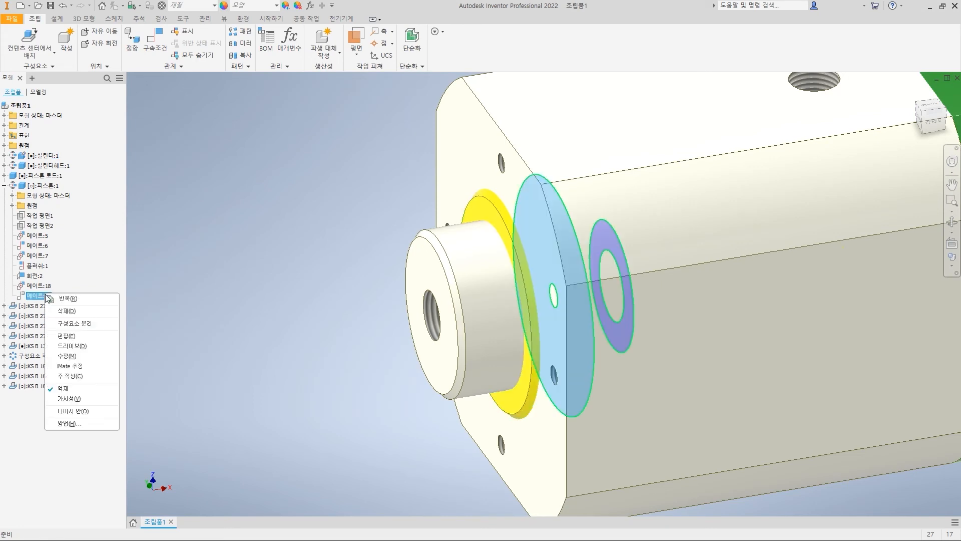
pyautogui.click(74, 390)
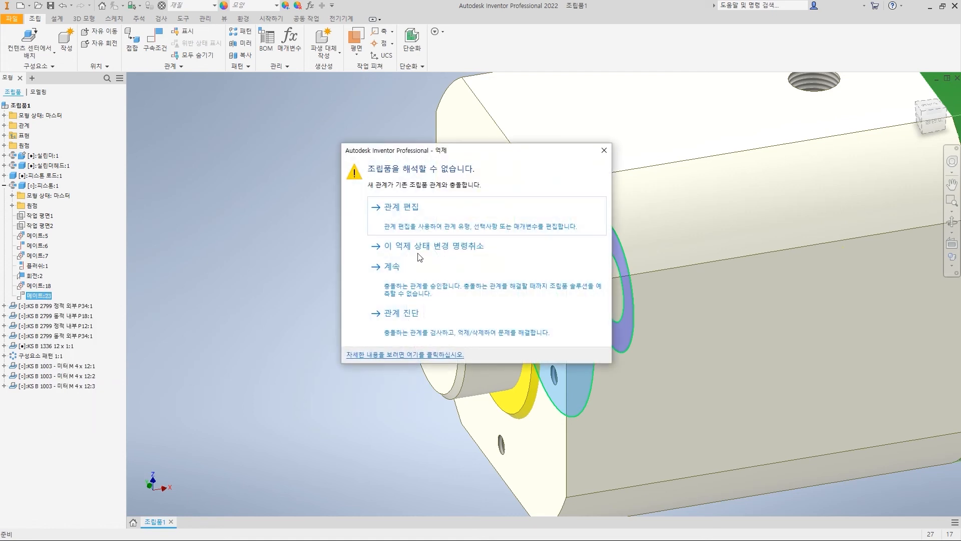
pyautogui.click(397, 281)
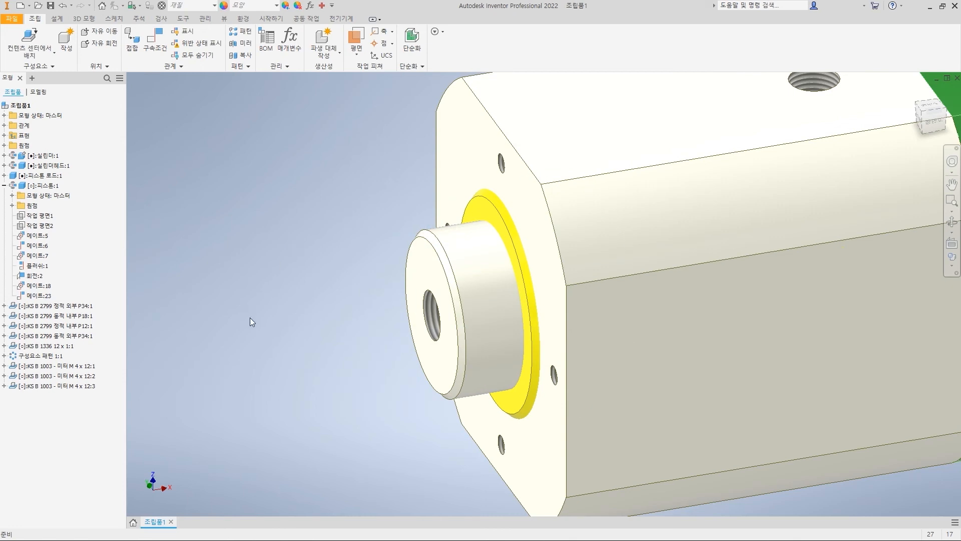
# Edit the last mate under the piston to use the piston's large rear face as its second selection, and suppress the mate
pyautogui.rightClick(40, 295)
pyautogui.click(60, 335)
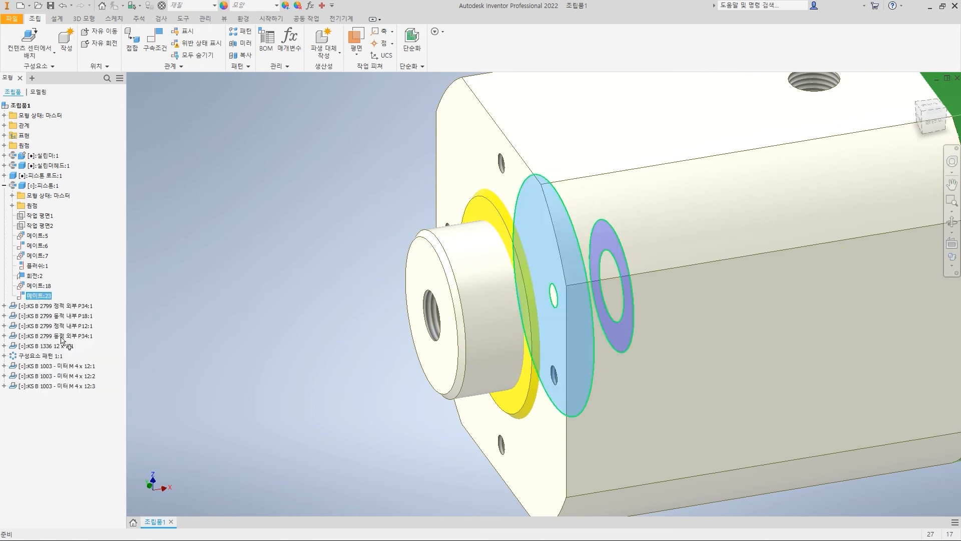
pyautogui.click(269, 119)
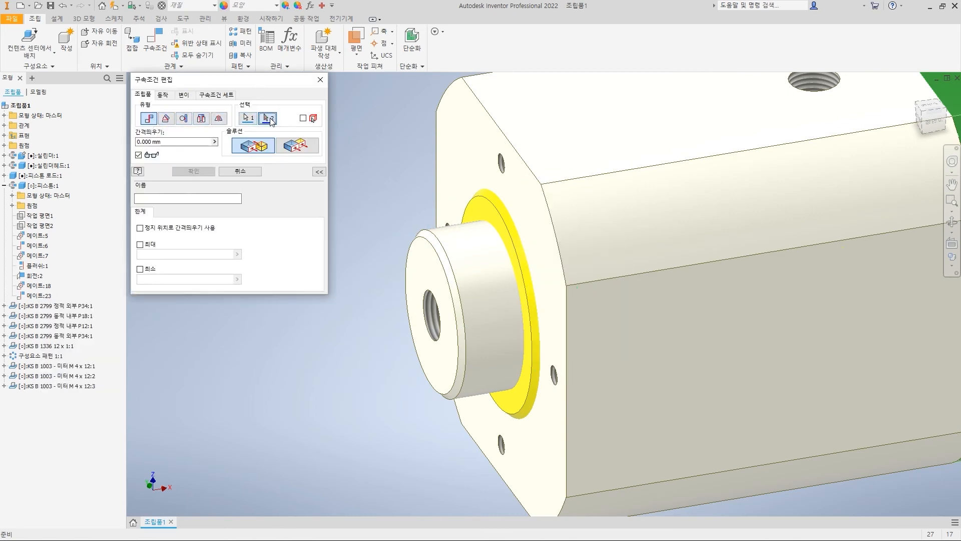
pyautogui.click(479, 211)
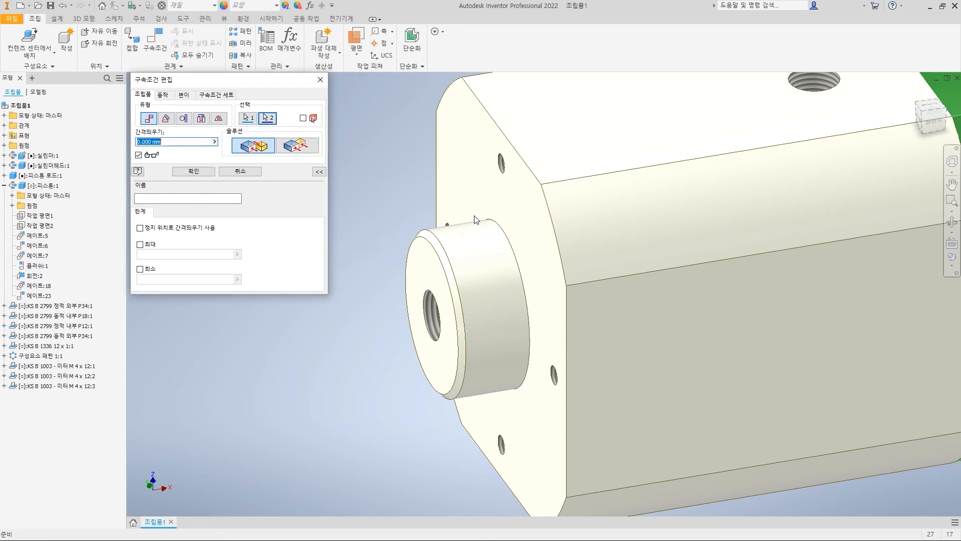
pyautogui.click(193, 172)
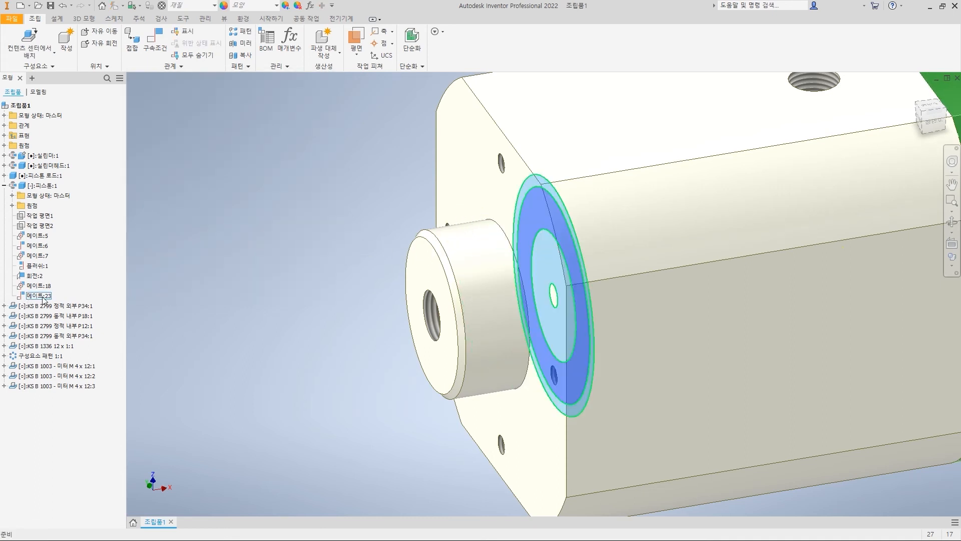
pyautogui.rightClick(39, 295)
pyautogui.click(92, 389)
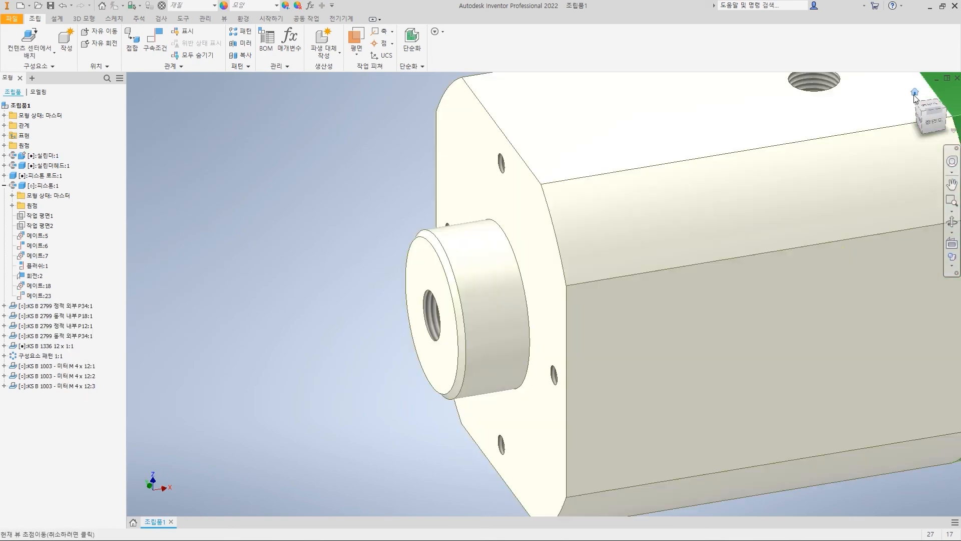
# Isolate the cylinder head and the piston
pyautogui.click(915, 93)
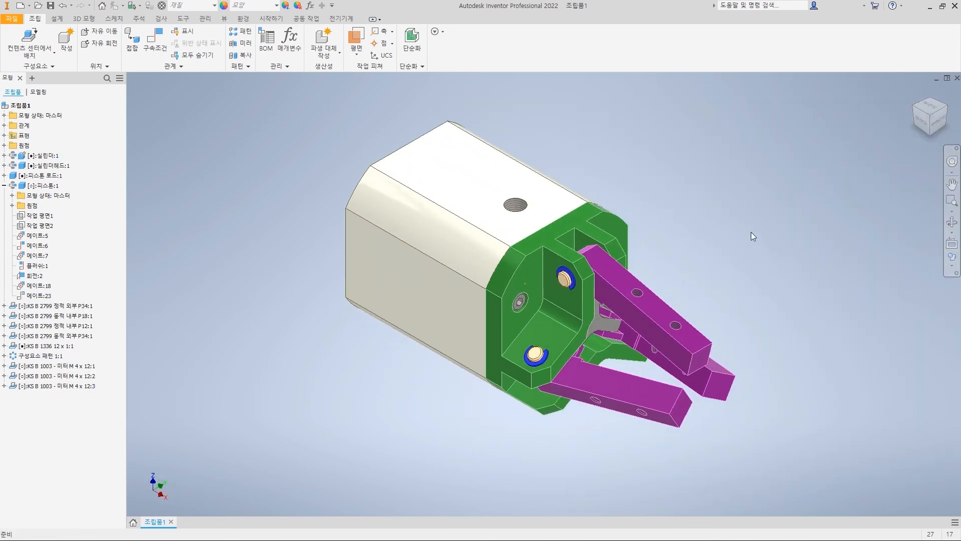
pyautogui.click(48, 166)
pyautogui.keyDown('ctrl'); pyautogui.click(44, 186); pyautogui.keyUp('ctrl')
pyautogui.rightClick(44, 188)
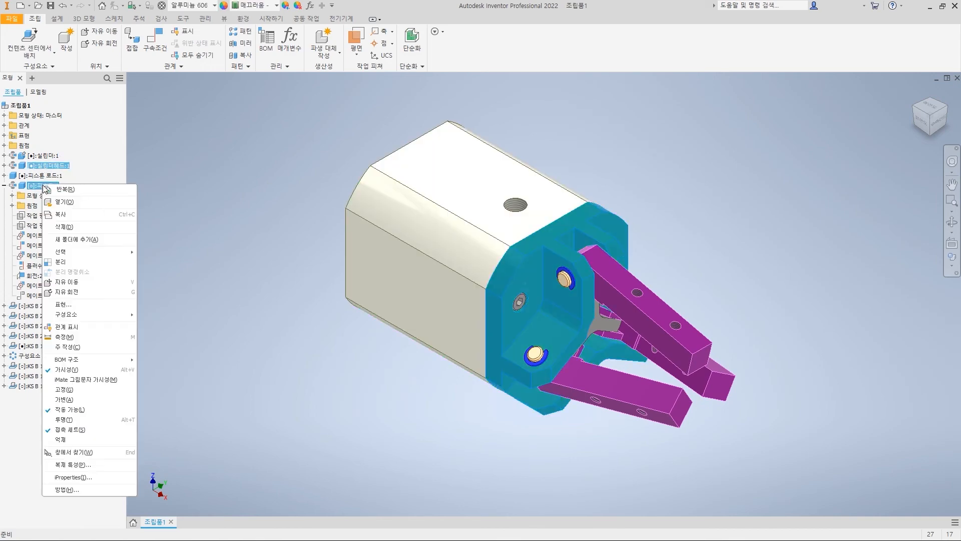
pyautogui.click(60, 262)
pyautogui.click(423, 379)
pyautogui.keyDown('shift'); pyautogui.moveTo(423, 379); pyautogui.dragTo(535, 380, button='middle'); pyautogui.keyUp('shift')
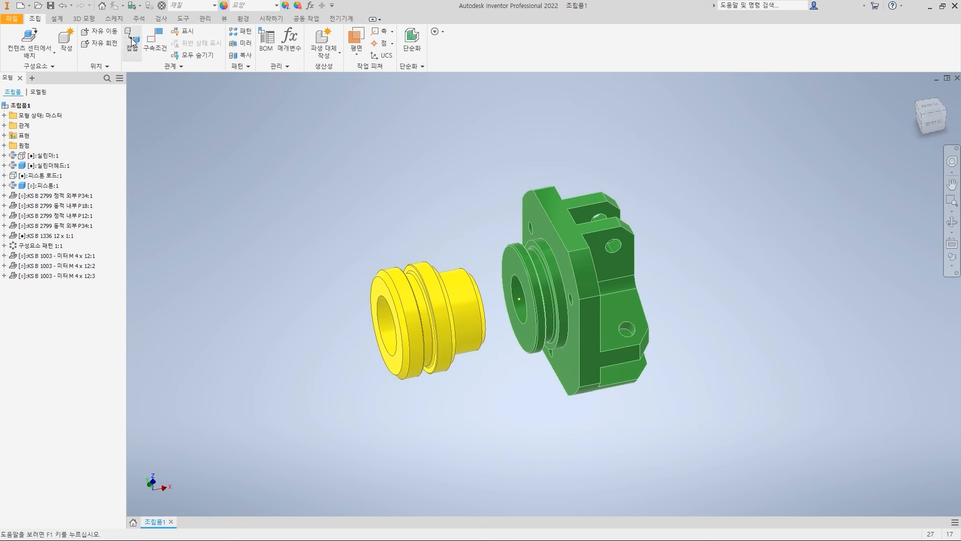
# Mate the piston's front end face to the inner end face of the cylinder head with a 5 mm offset
pyautogui.click(158, 42)
pyautogui.scroll(-2, 527, 268)
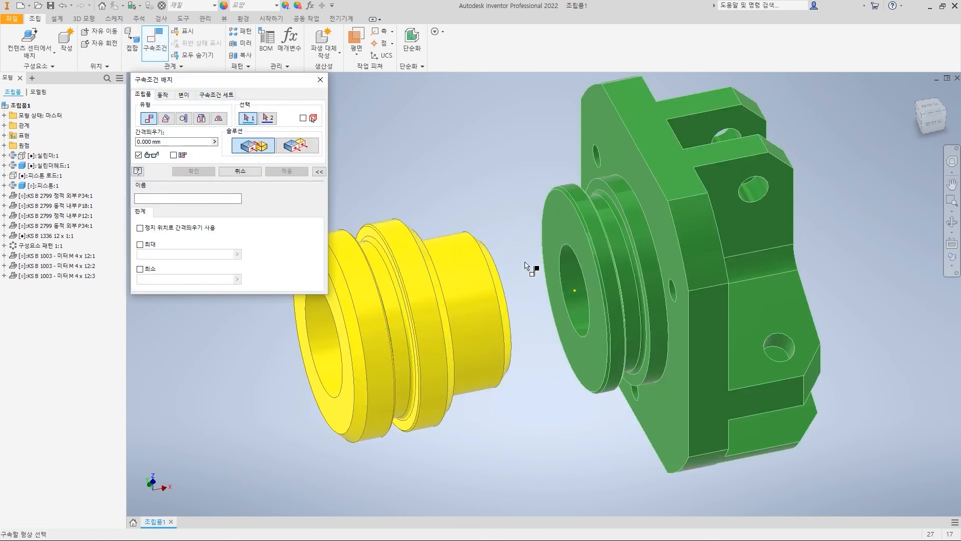
pyautogui.click(564, 223)
pyautogui.keyDown('shift'); pyautogui.moveTo(569, 269); pyautogui.dragTo(498, 240, button='middle'); pyautogui.keyUp('shift')
pyautogui.click(505, 196)
pyautogui.keyDown('shift'); pyautogui.moveTo(481, 316); pyautogui.dragTo(528, 294, button='middle'); pyautogui.keyUp('shift')
pyautogui.click(936, 115)
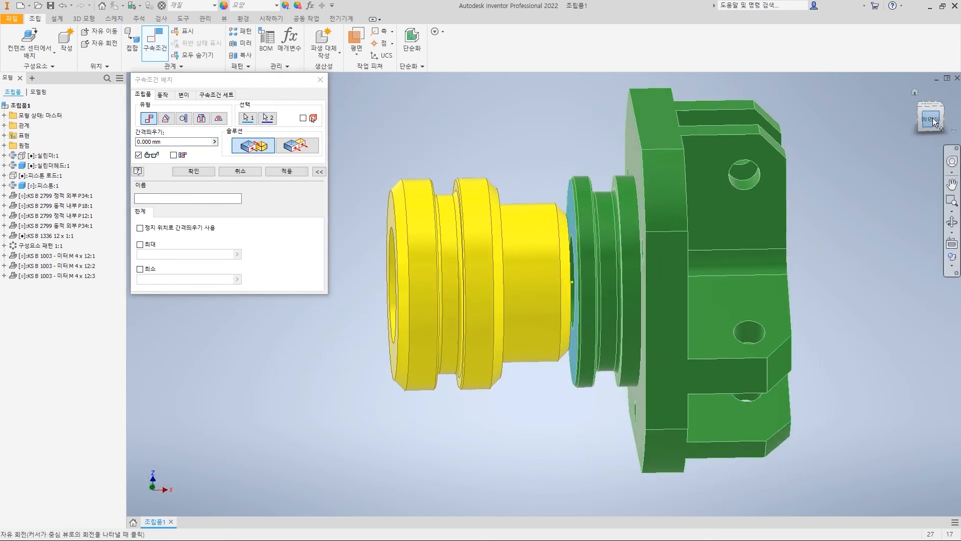
pyautogui.scroll(-4, 540, 263)
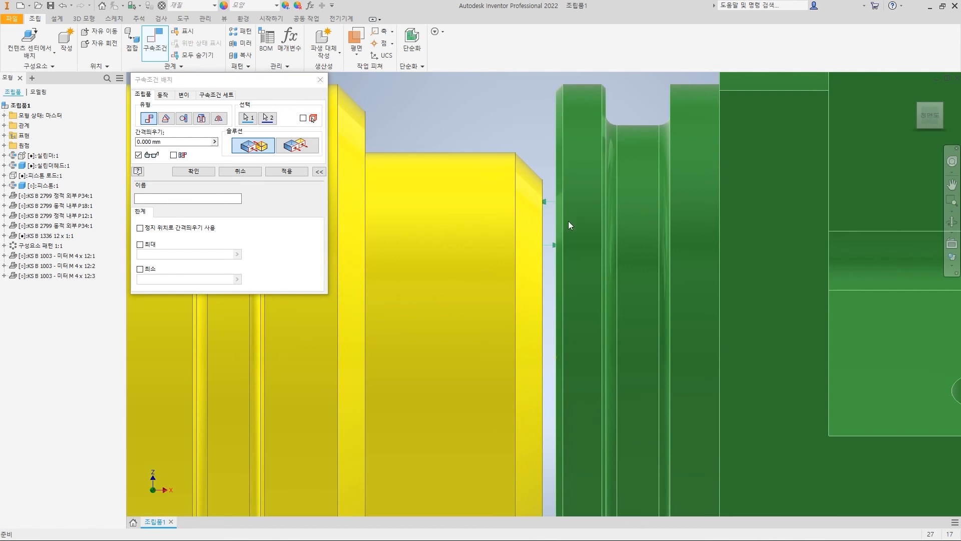
pyautogui.scroll(5, 569, 218)
pyautogui.click(179, 143)
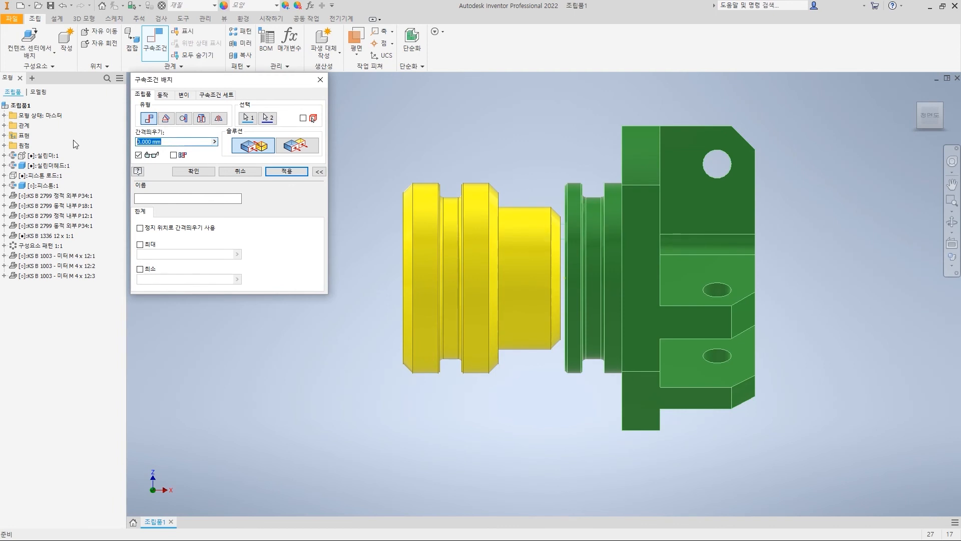
pyautogui.write('5')
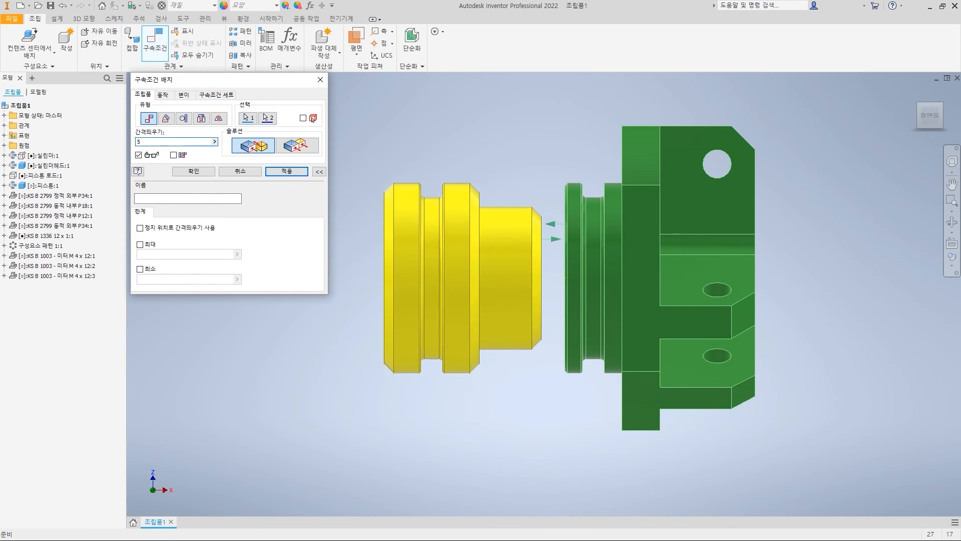
pyautogui.click(190, 172)
# Undo the isolation of the two parts, and inspect the linkage between the fingers and the piston rod
pyautogui.rightClick(268, 193)
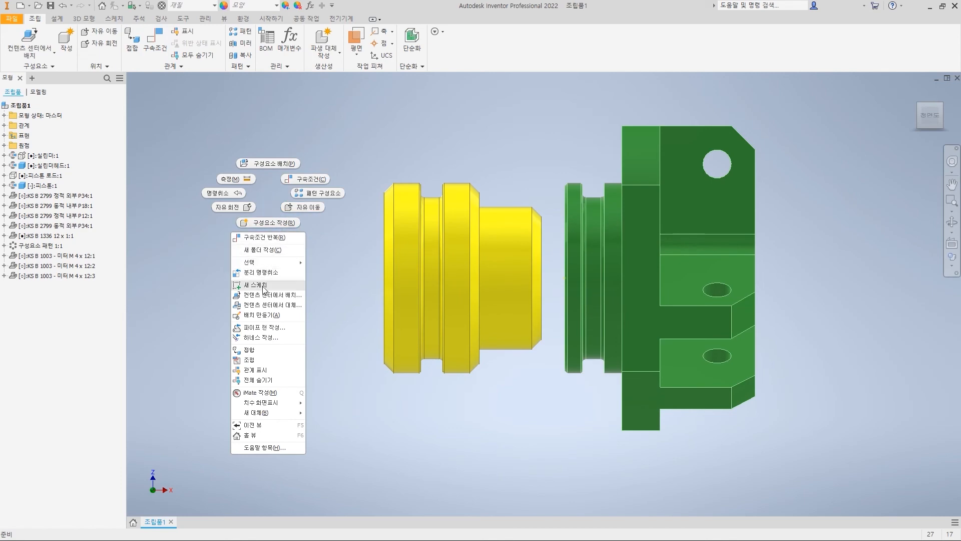
pyautogui.click(266, 273)
pyautogui.click(912, 124)
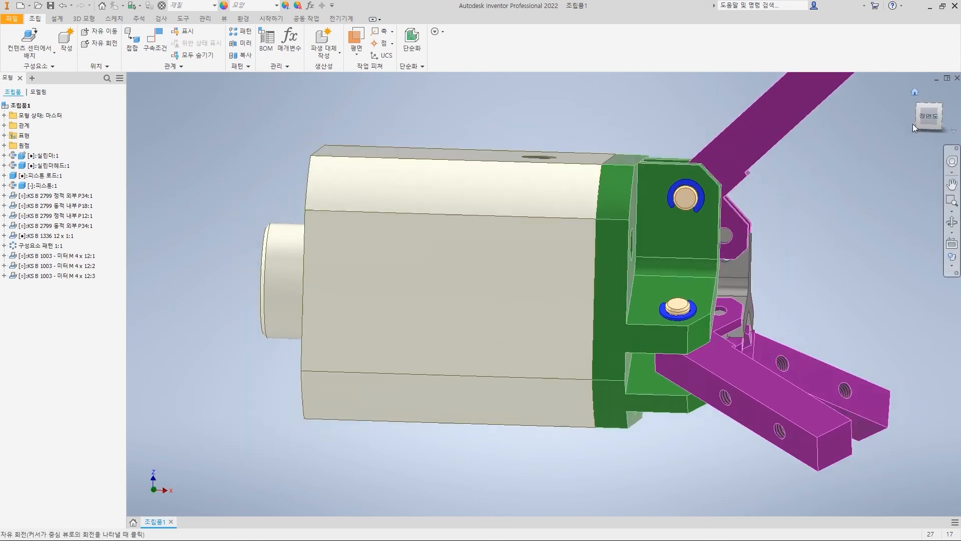
pyautogui.scroll(10, 604, 364)
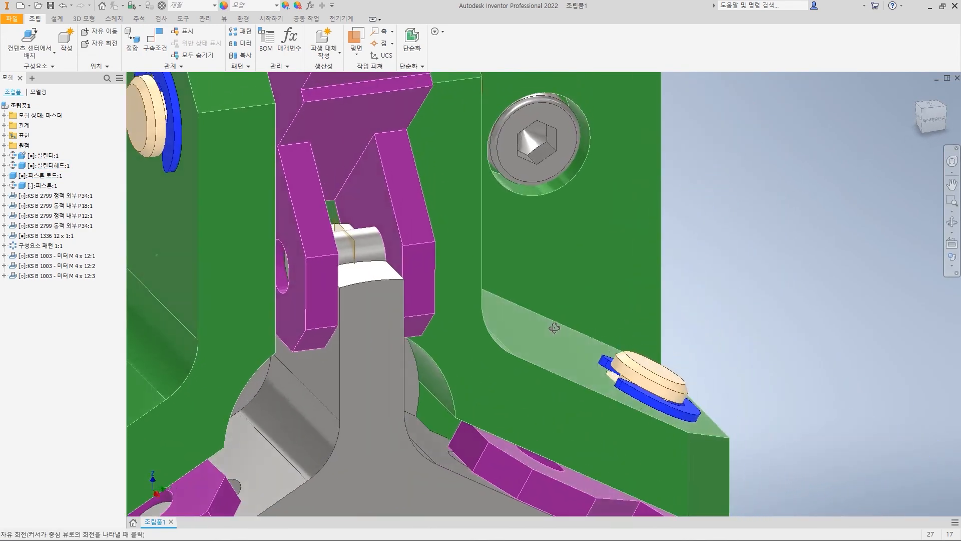
pyautogui.moveTo(554, 328)
pyautogui.keyDown('shift'); pyautogui.mouseDown(button='middle')
pyautogui.moveTo(541, 326)
pyautogui.moveTo(565, 319)
pyautogui.mouseUp(button='middle'); pyautogui.keyUp('shift')
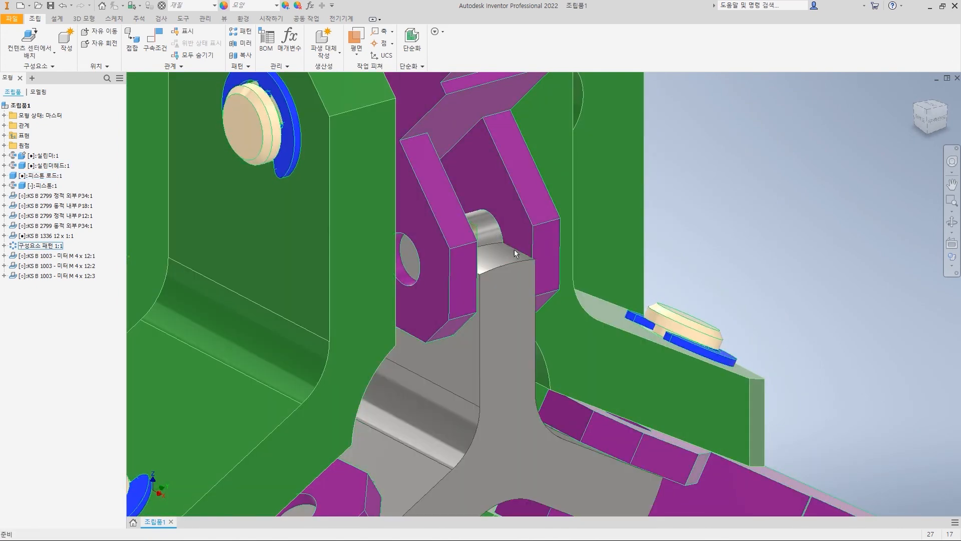
pyautogui.click(916, 101)
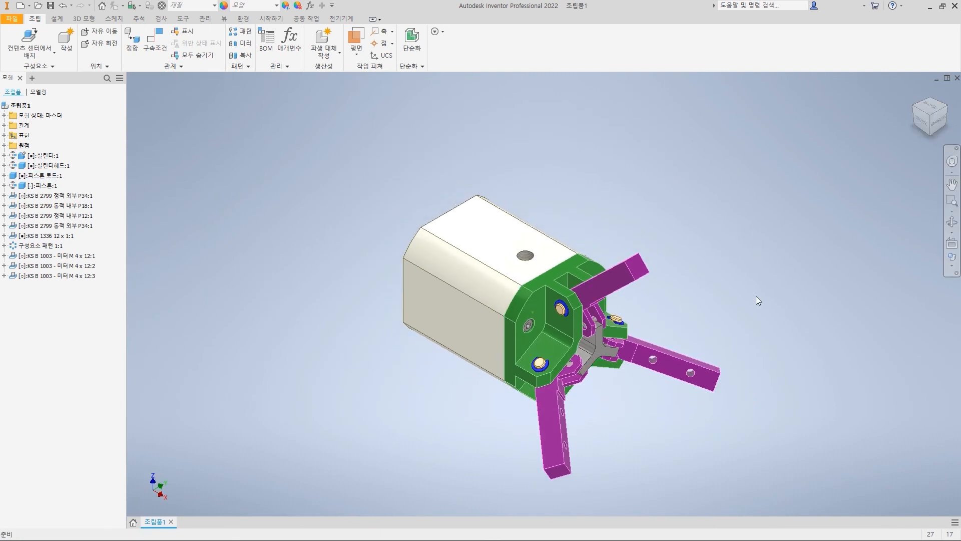
# Suppress the 5 mm mate between the piston and the cylinder head
pyautogui.click(4, 185)
pyautogui.doubleClick(40, 306)
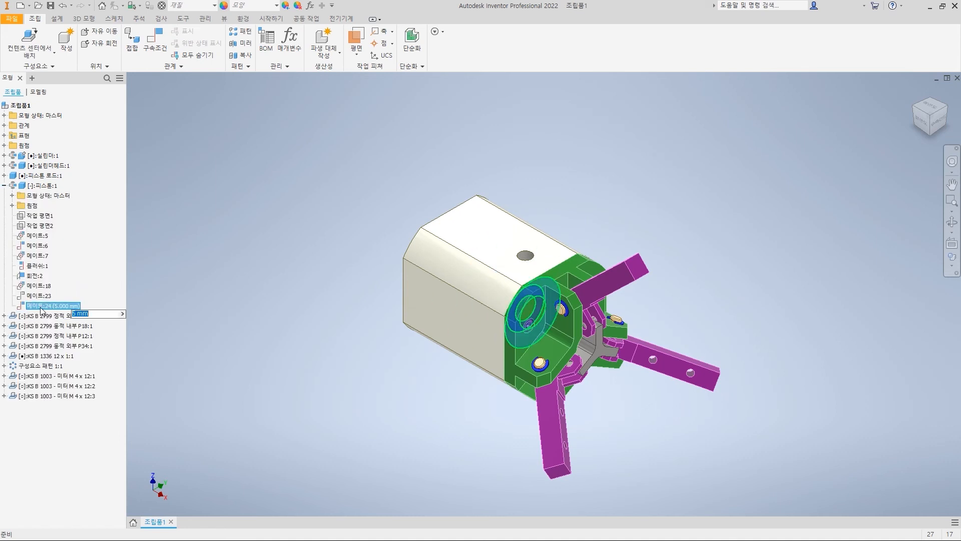
pyautogui.rightClick(41, 310)
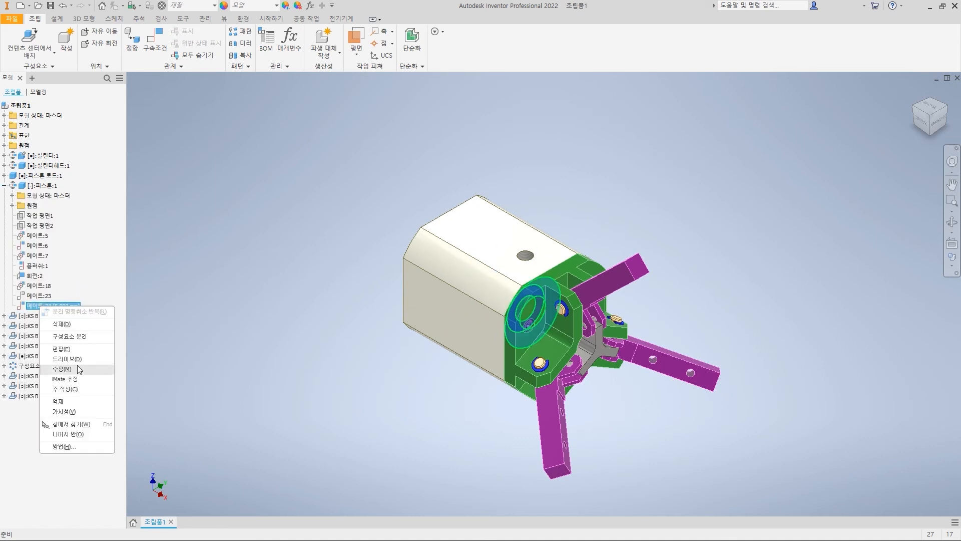
pyautogui.click(72, 401)
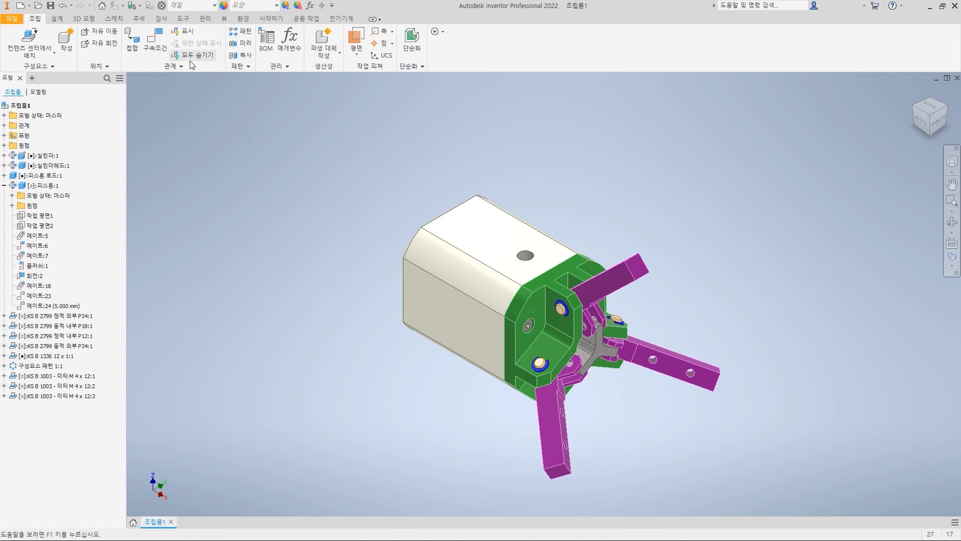
# Add a directed angle constraint of 0 deg between the cylinder head's flat upper face and the outer face of the upper finger
pyautogui.click(163, 45)
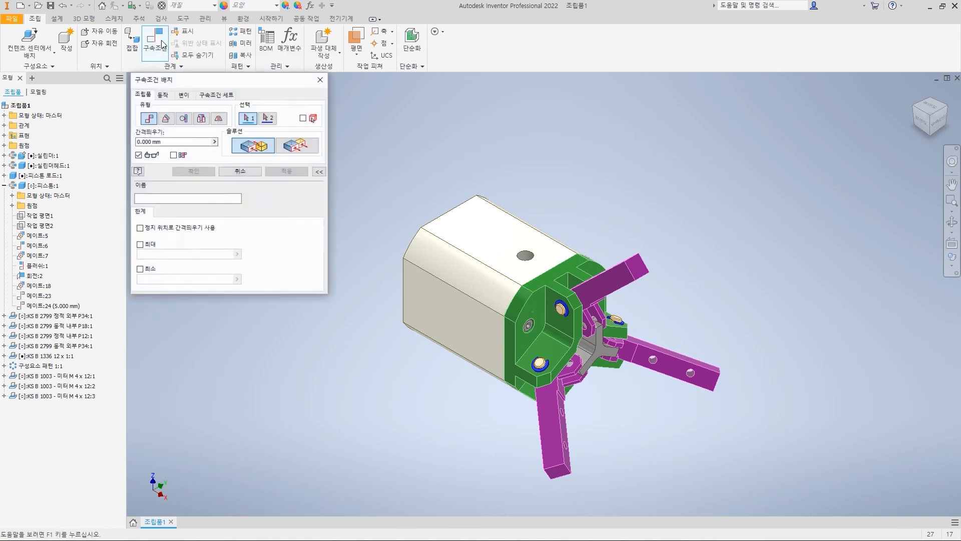
pyautogui.click(169, 119)
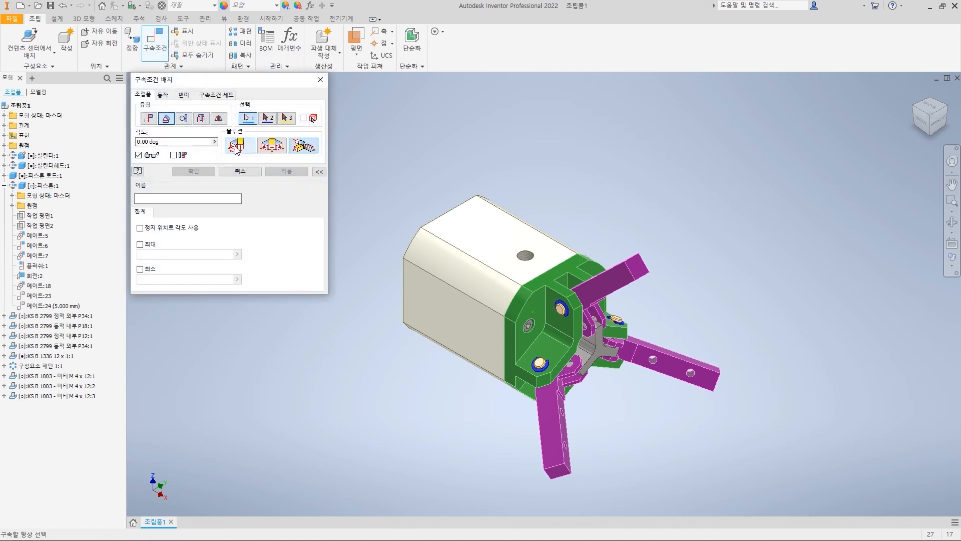
pyautogui.scroll(-3, 538, 280)
pyautogui.click(596, 254)
pyautogui.scroll(3, 592, 310)
pyautogui.keyDown('shift'); pyautogui.moveTo(628, 306); pyautogui.dragTo(676, 262, button='middle'); pyautogui.keyUp('shift')
pyautogui.scroll(-3, 673, 252)
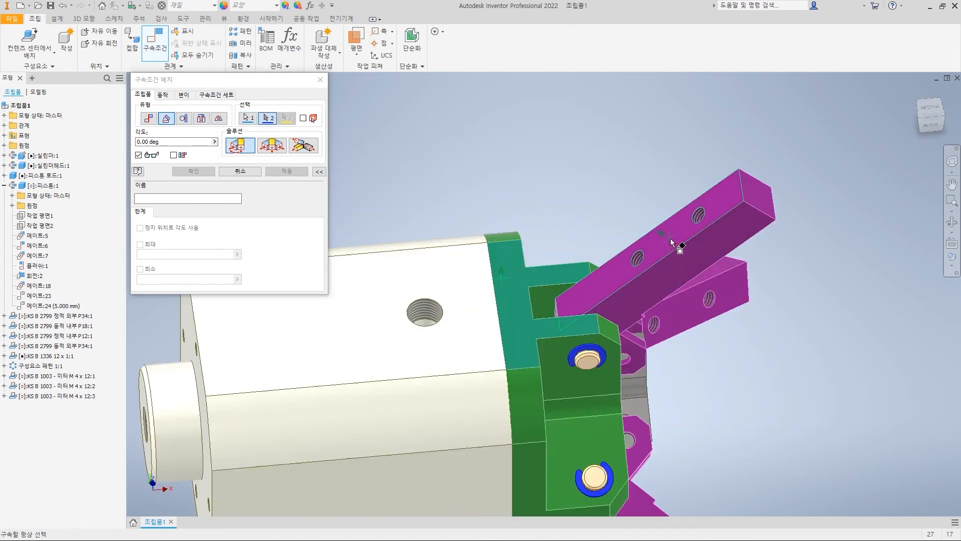
pyautogui.click(670, 233)
pyautogui.press('F6')
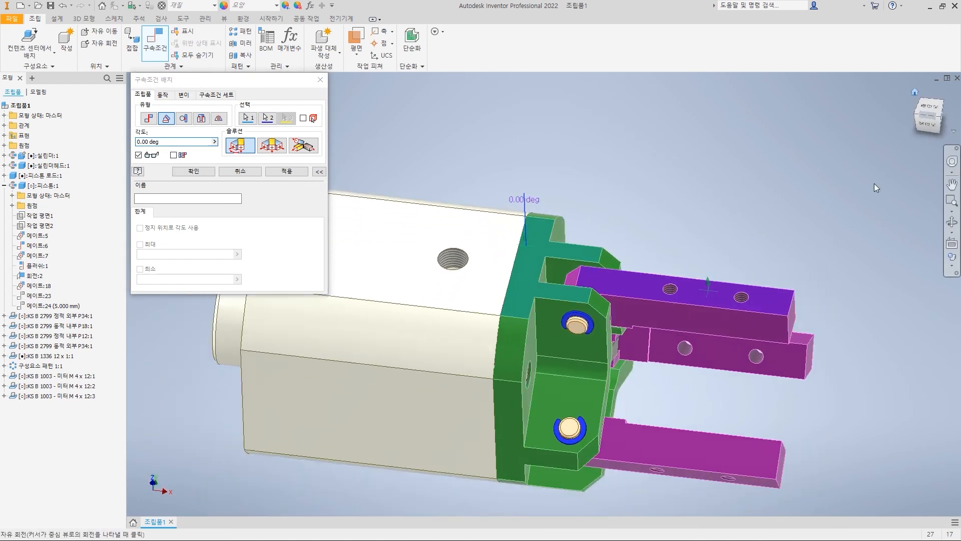
pyautogui.click(194, 171)
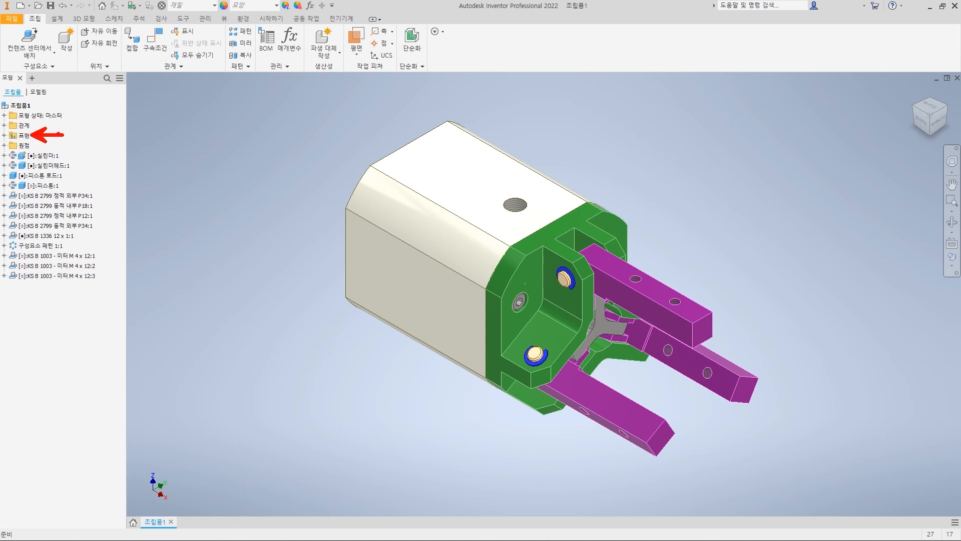
# Create a new positional representation of the assembly, and make the cylinder transparent
pyautogui.click(4, 135)
pyautogui.rightClick(33, 160)
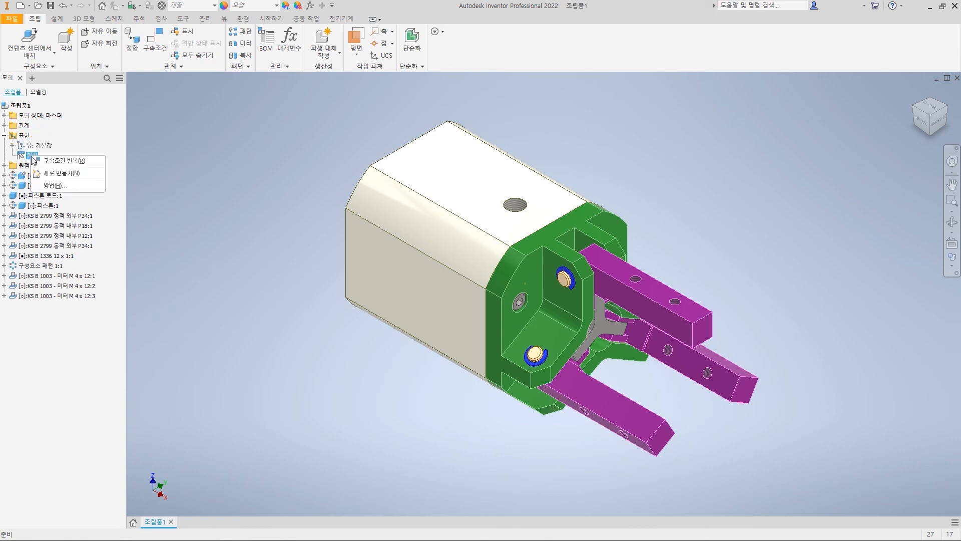
pyautogui.press('Escape')
pyautogui.click(420, 256)
pyautogui.rightClick(420, 255)
pyautogui.click(404, 478)
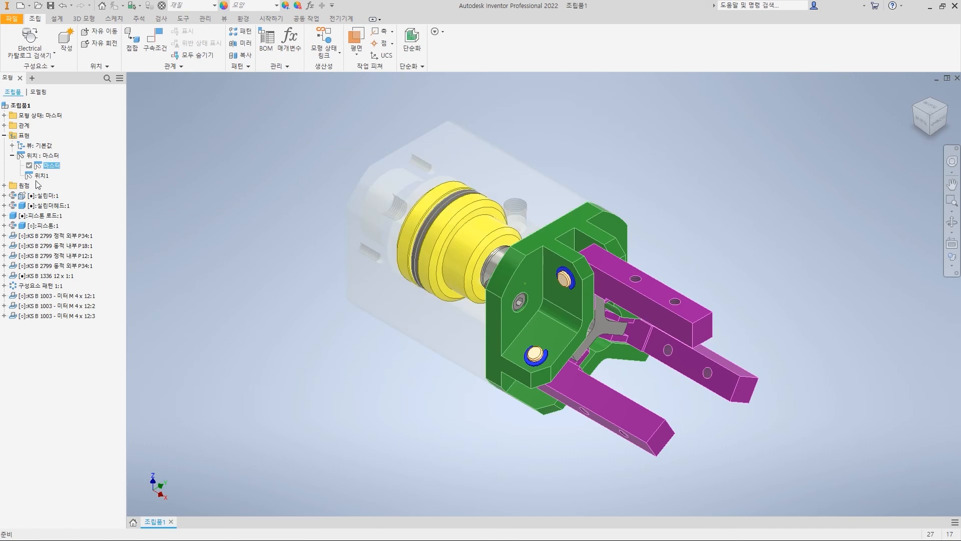
# Activate the positional representation 위치1, and override the first finger's 0 deg angle constraint as suppressed in it
pyautogui.click(39, 177)
pyautogui.doubleClick(39, 178)
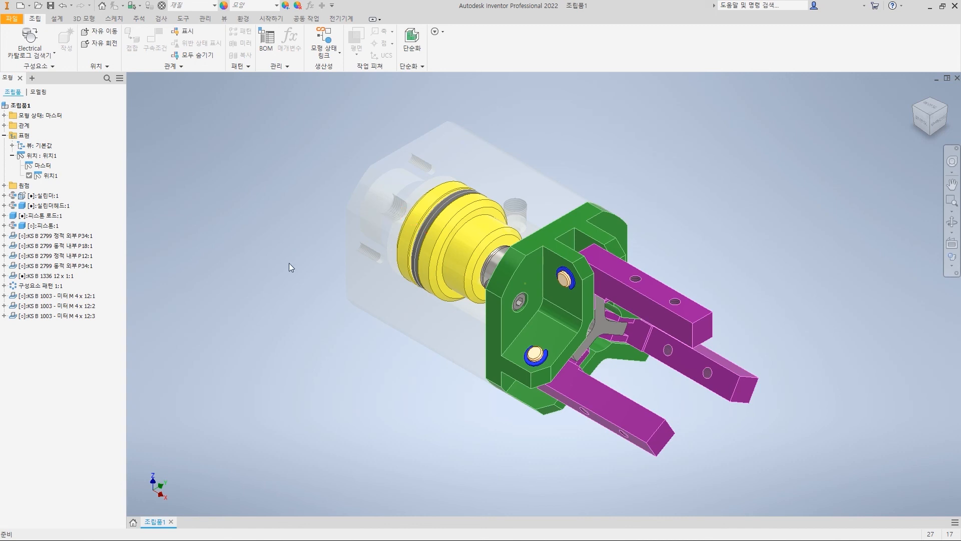
pyautogui.click(4, 286)
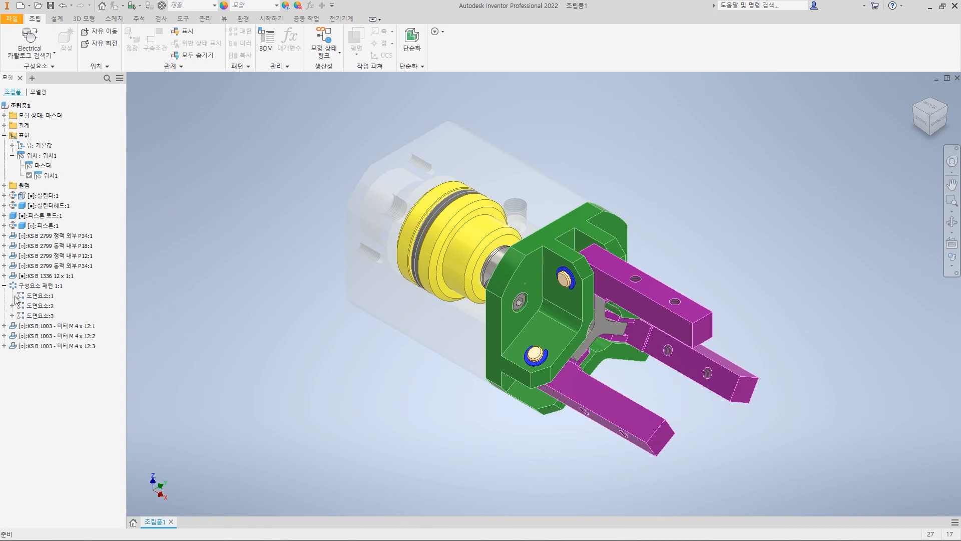
pyautogui.click(12, 296)
pyautogui.click(21, 306)
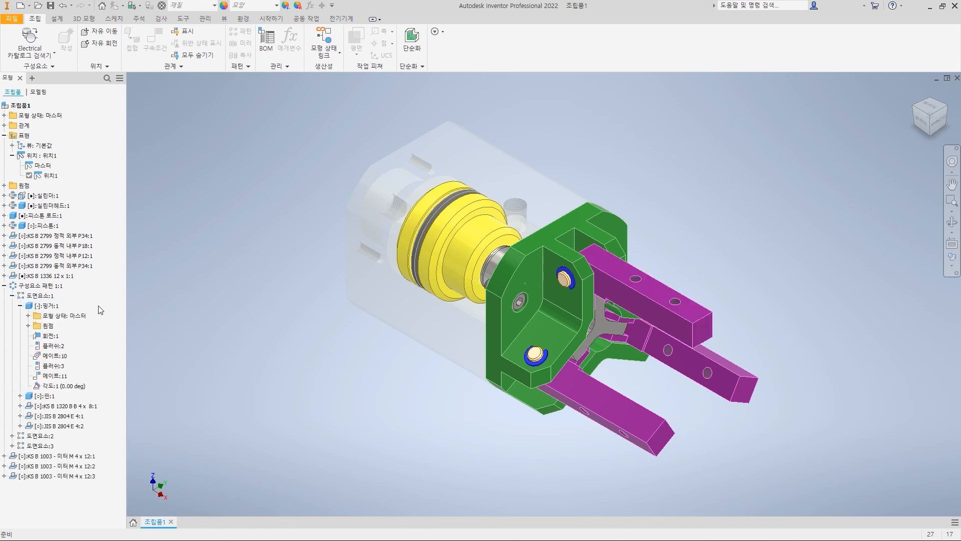
pyautogui.moveTo(63, 305); pyautogui.dragTo(77, 302)
pyautogui.moveTo(35, 394); pyautogui.dragTo(85, 392)
pyautogui.rightClick(68, 386)
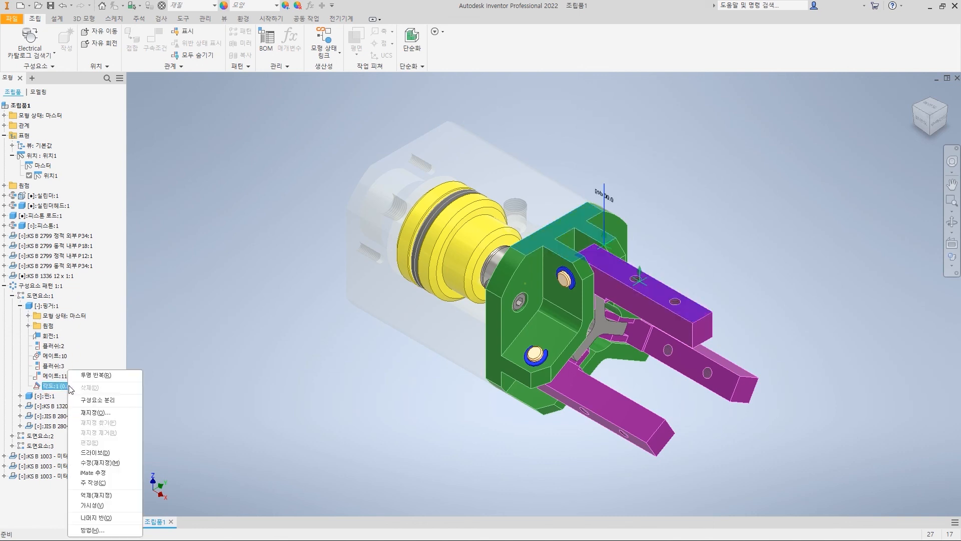
pyautogui.click(98, 495)
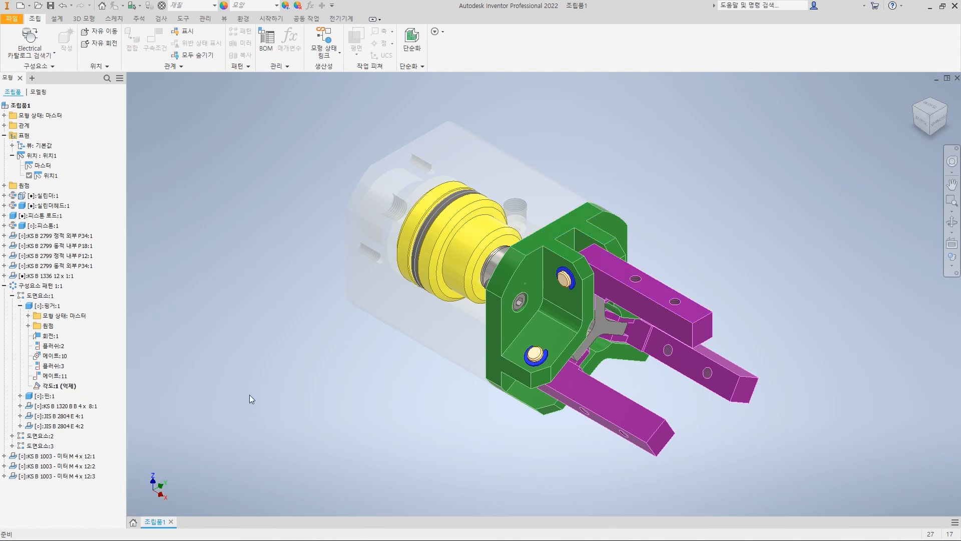
# Override the piston's suppressed mate 메이트:23 as enabled in positional representation 위치1, and inspect the finger position from the front
pyautogui.click(4, 226)
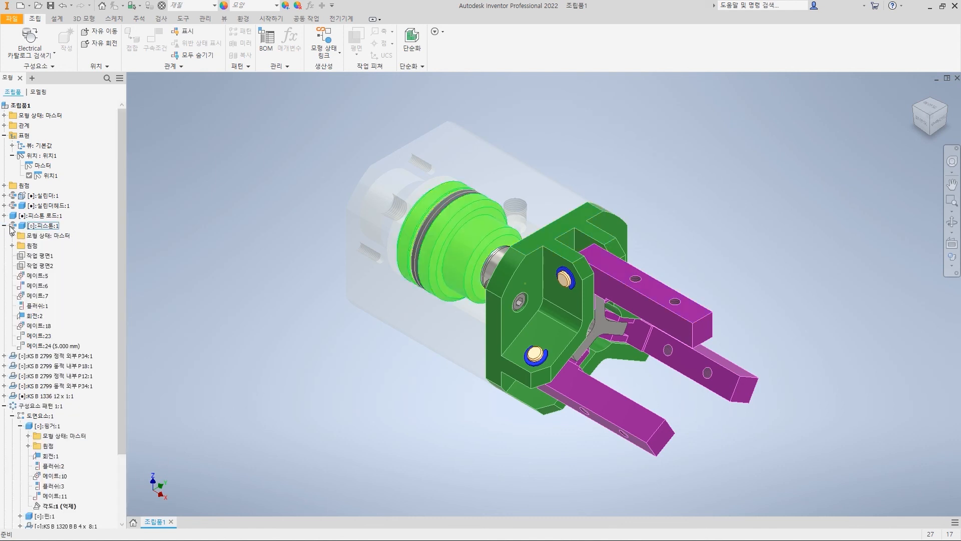
pyautogui.click(38, 336)
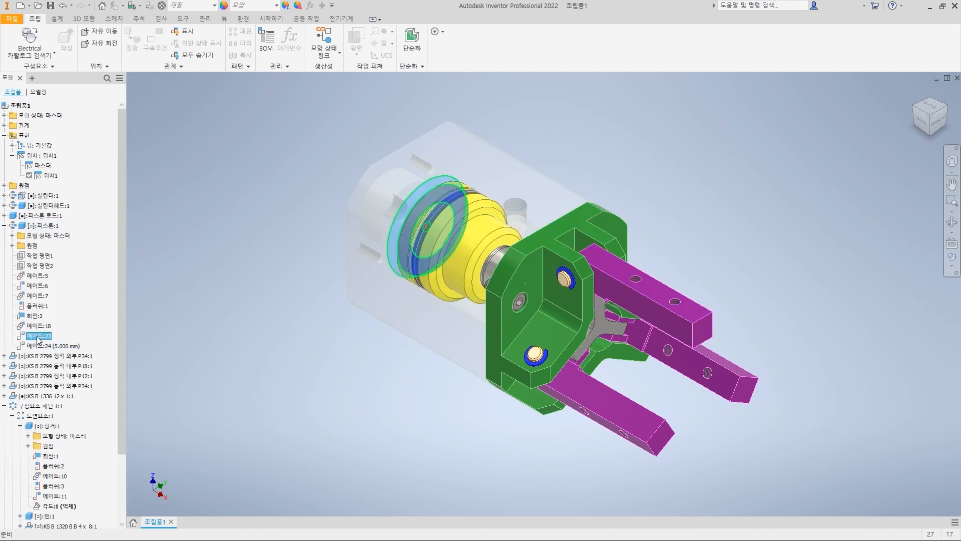
pyautogui.rightClick(39, 339)
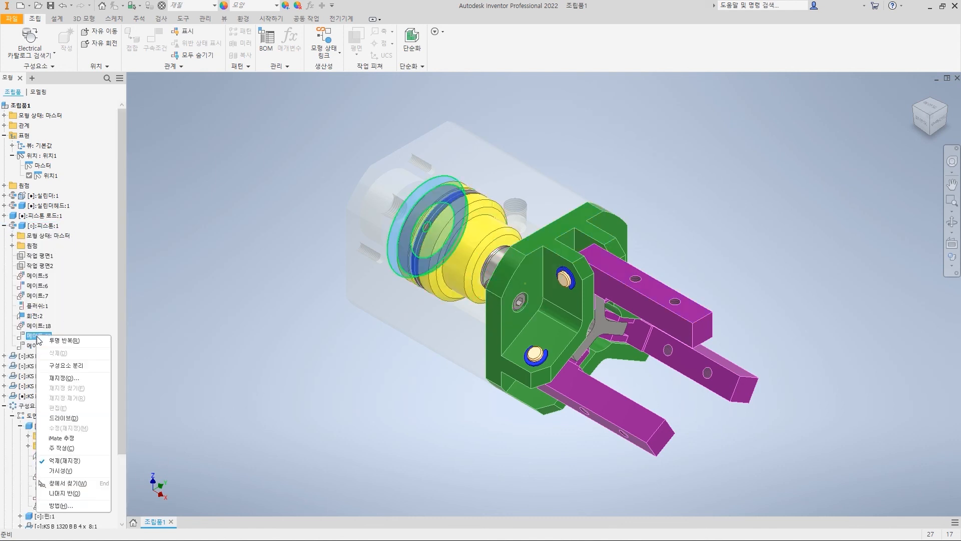
pyautogui.click(60, 461)
pyautogui.keyDown('shift'); pyautogui.moveTo(471, 368); pyautogui.dragTo(575, 308, button='middle'); pyautogui.keyUp('shift')
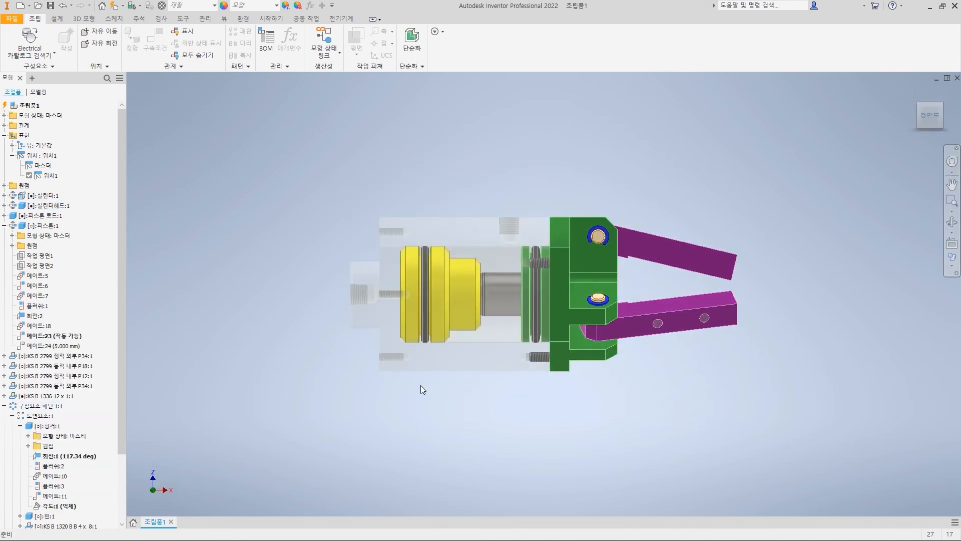
pyautogui.click(915, 93)
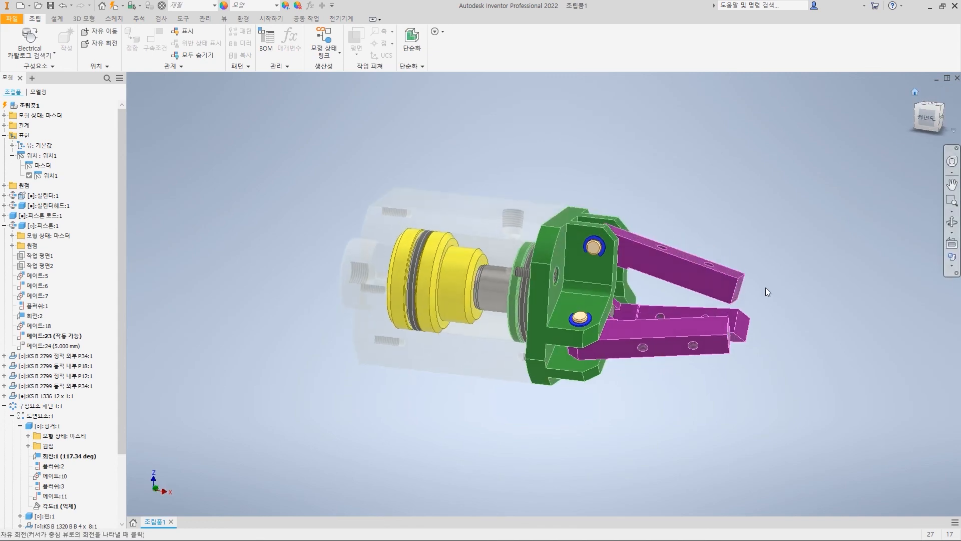
# Rename the positional representation 위치1 as 최소, and create another new positional representation
pyautogui.doubleClick(54, 177)
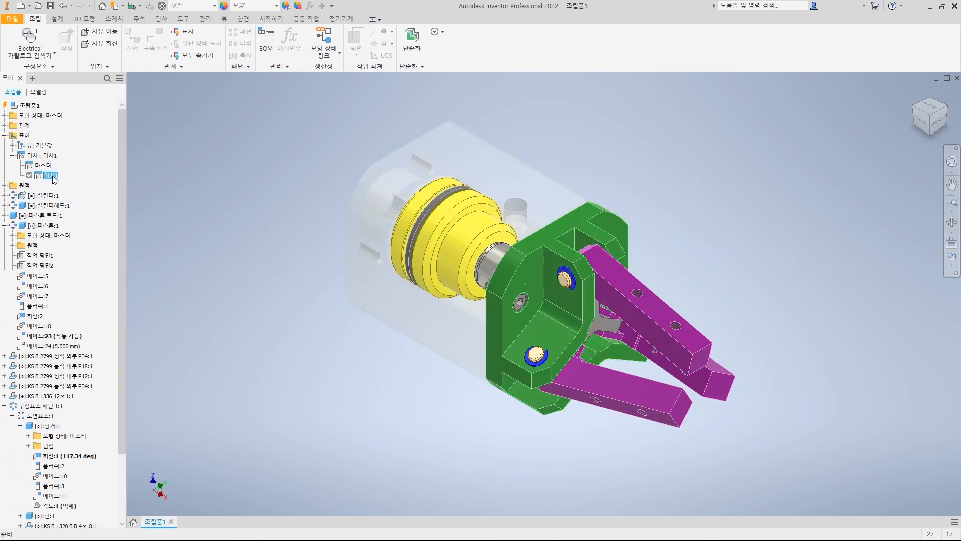
pyautogui.write('최소')
pyautogui.click(43, 157)
pyautogui.rightClick(44, 157)
pyautogui.click(69, 174)
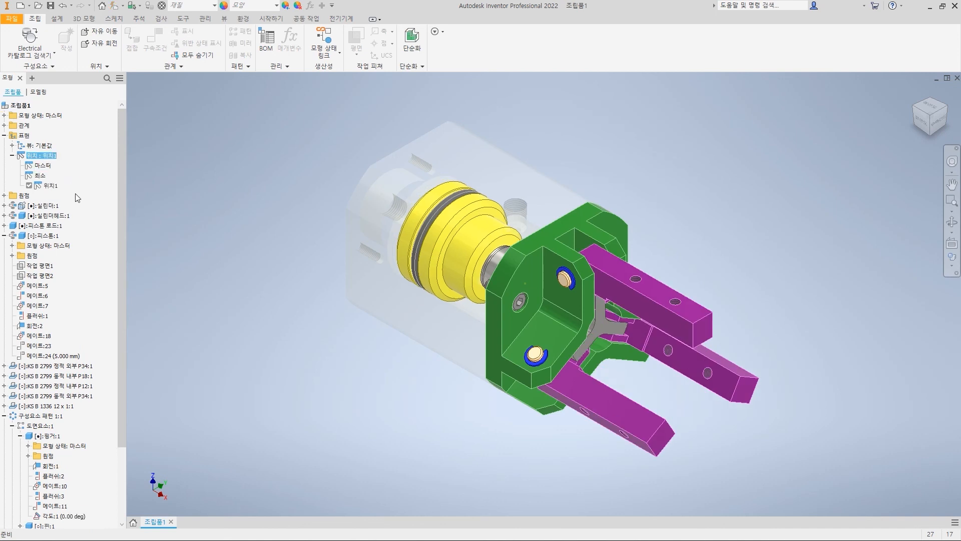
# Suppress the first finger's 0 deg angle constraint as an override in the newly created positional representation
pyautogui.scroll(-3, 60, 420)
pyautogui.click(56, 426)
pyautogui.rightClick(57, 428)
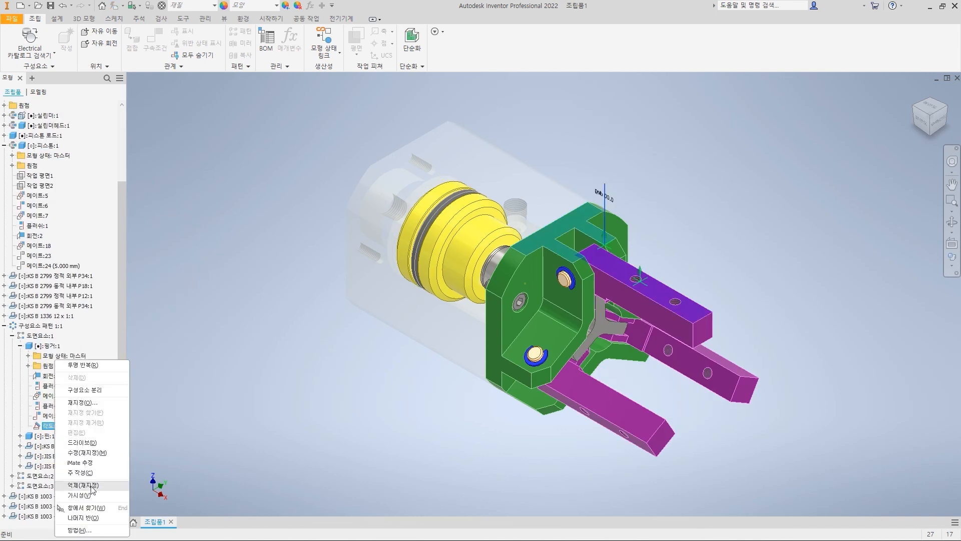
pyautogui.click(75, 488)
# Override the suppressed 5 mm mate between the piston and cylinder head as enabled, and inspect the finger position from the front
pyautogui.click(34, 266)
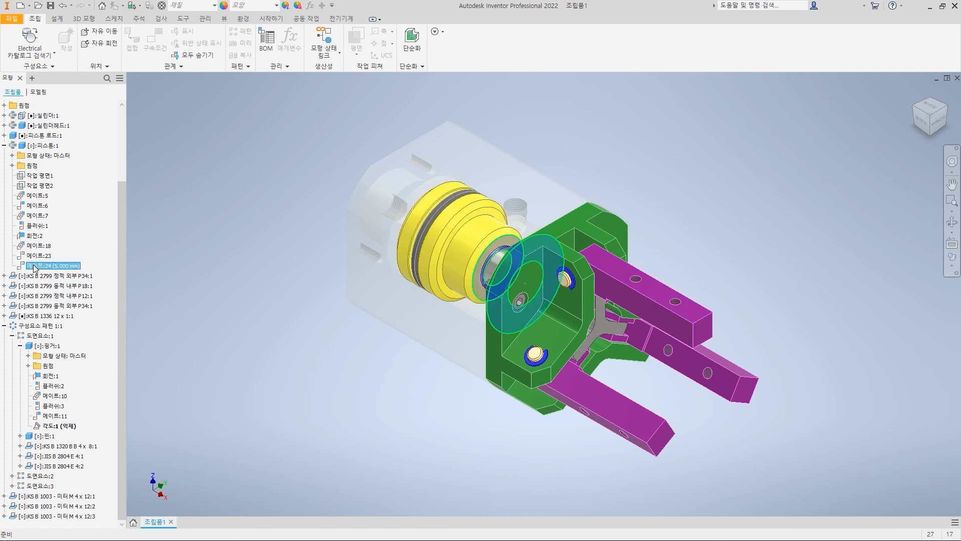
pyautogui.rightClick(33, 265)
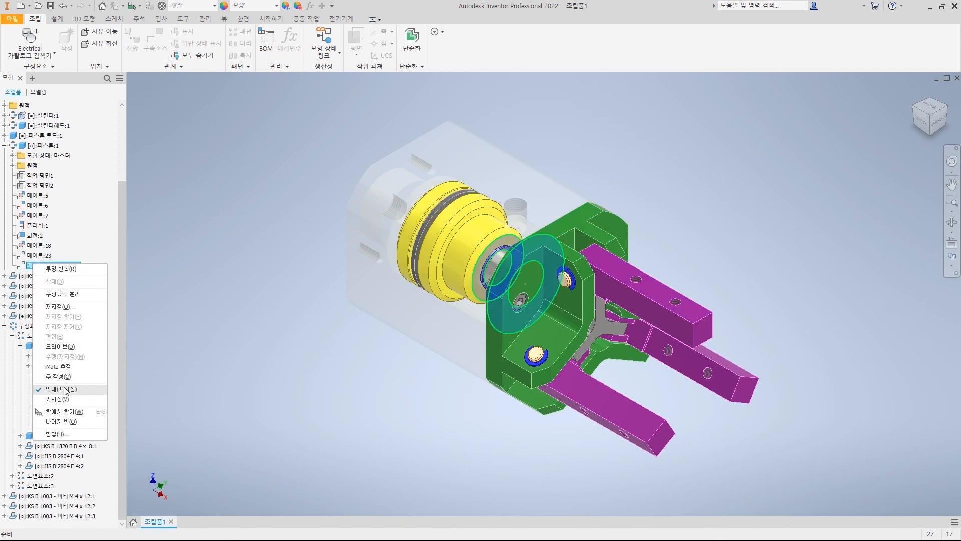
pyautogui.click(64, 389)
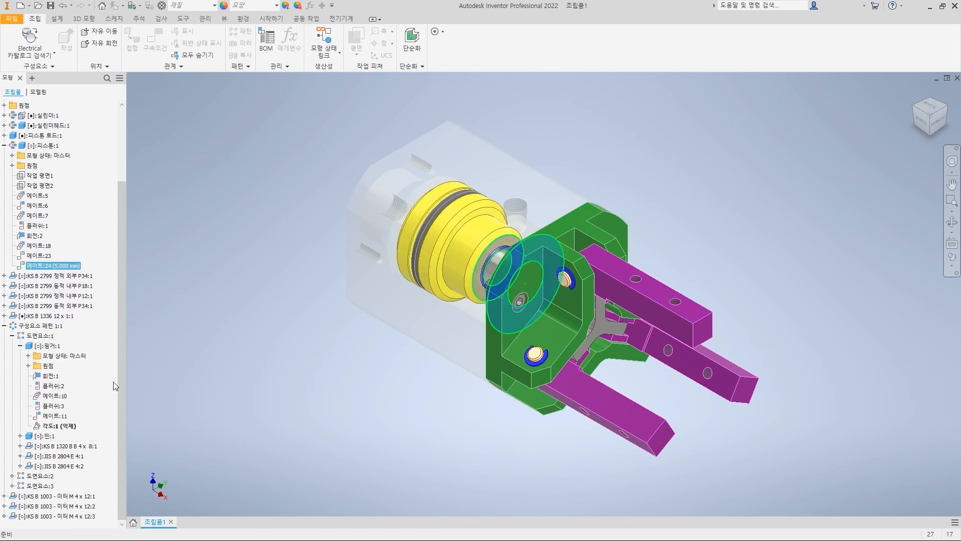
pyautogui.click(923, 125)
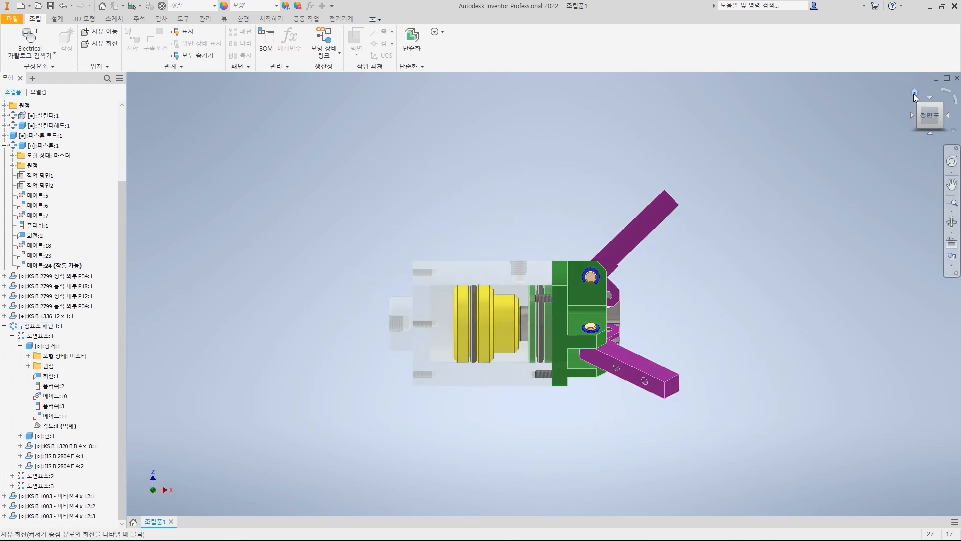
pyautogui.click(914, 93)
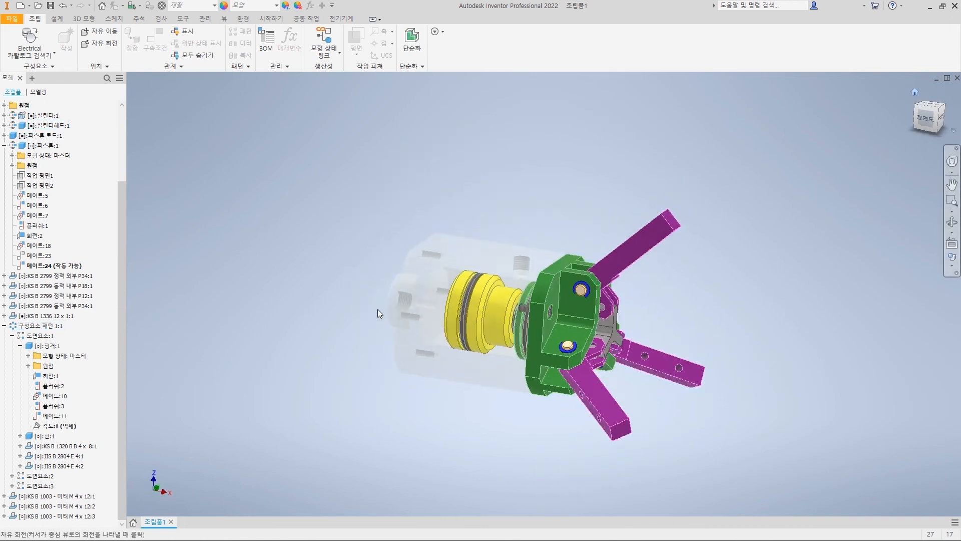
# Rename the second positional representation as 최대
pyautogui.click(4, 145)
pyautogui.write('최대')
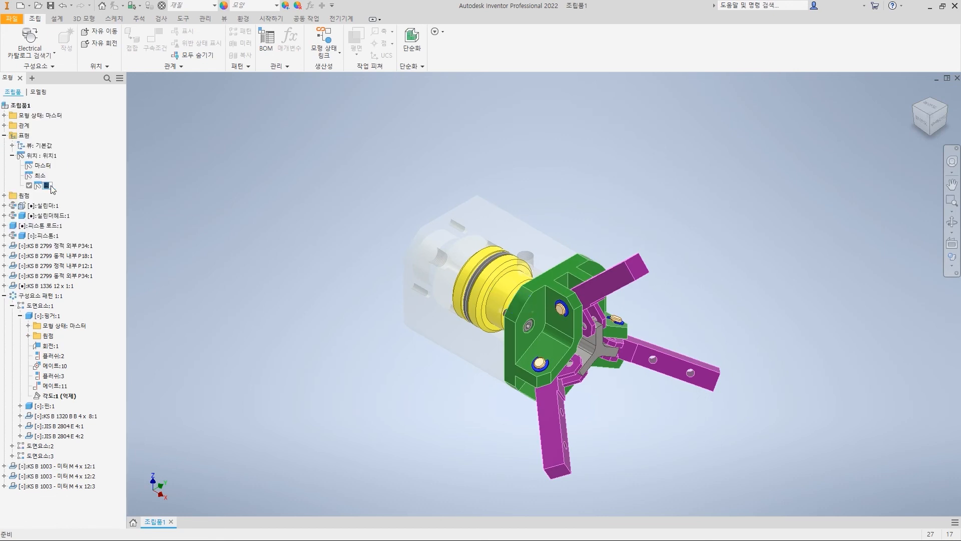
pyautogui.press('Return')
# Activate the positional representations 마스터, 최소 and 최대 in turn to compare the gripper's positions
pyautogui.doubleClick(43, 167)
pyautogui.doubleClick(40, 175)
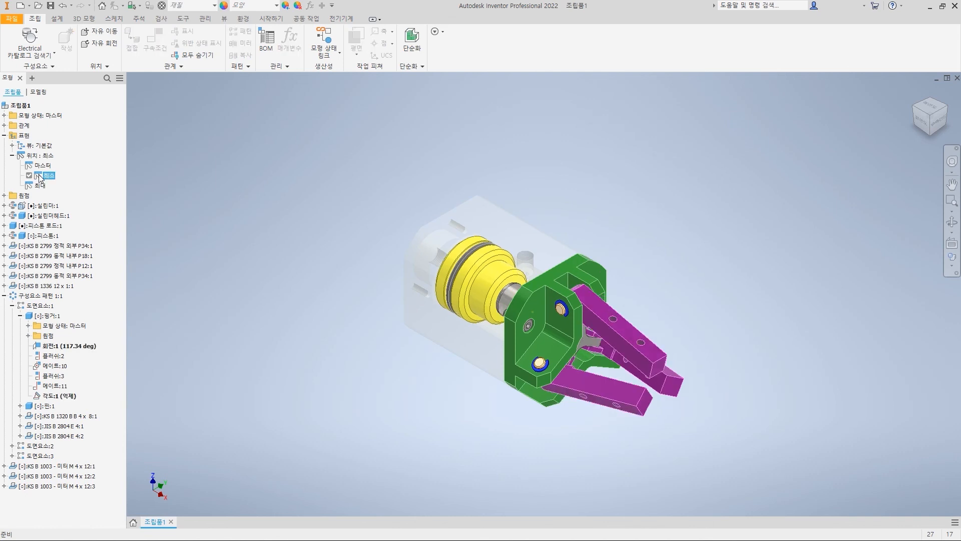
pyautogui.click(41, 186)
pyautogui.doubleClick(41, 186)
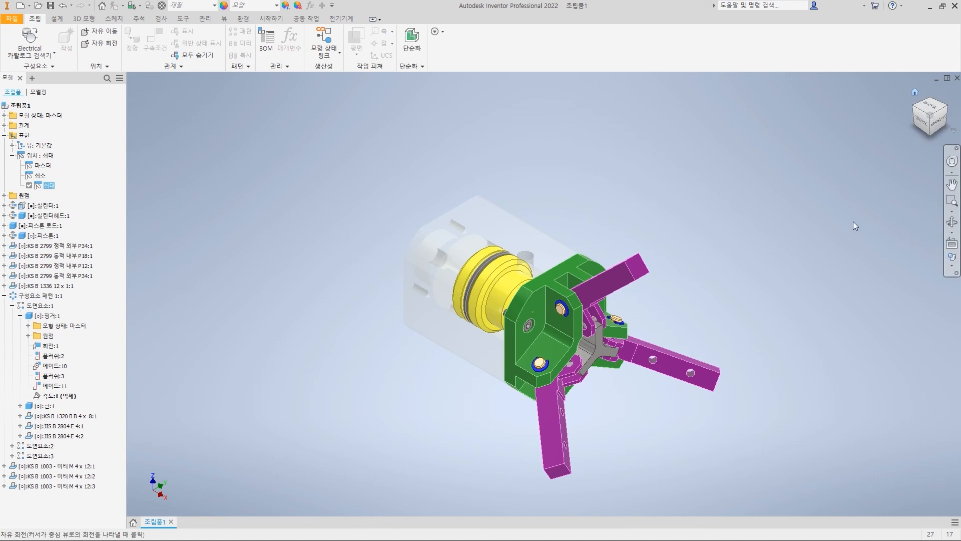
pyautogui.click(816, 285)
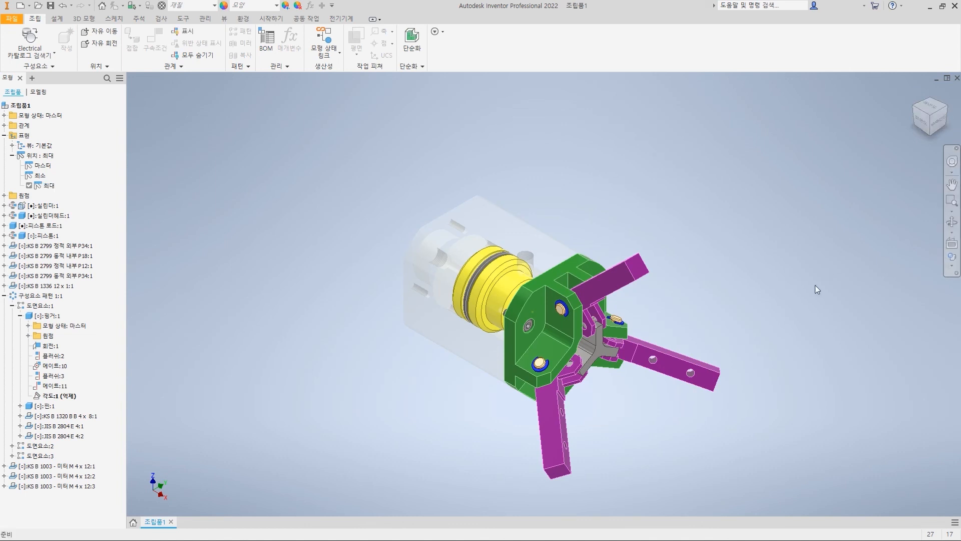
# Save the master assembly as 27_레버에어척 in the Inventor 샘플파일 folder, accepting the save of its changed files
pyautogui.hotkey('ctrl', 's')
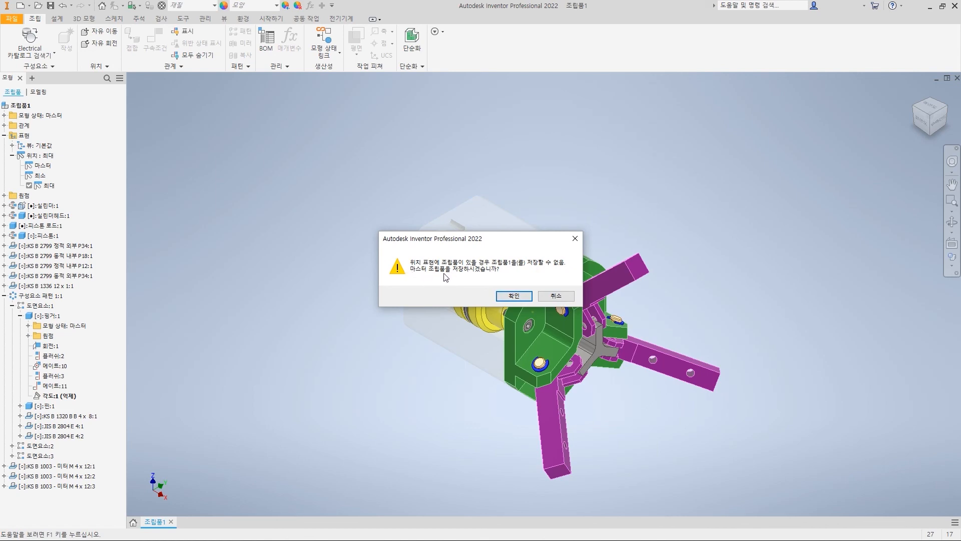
pyautogui.click(514, 296)
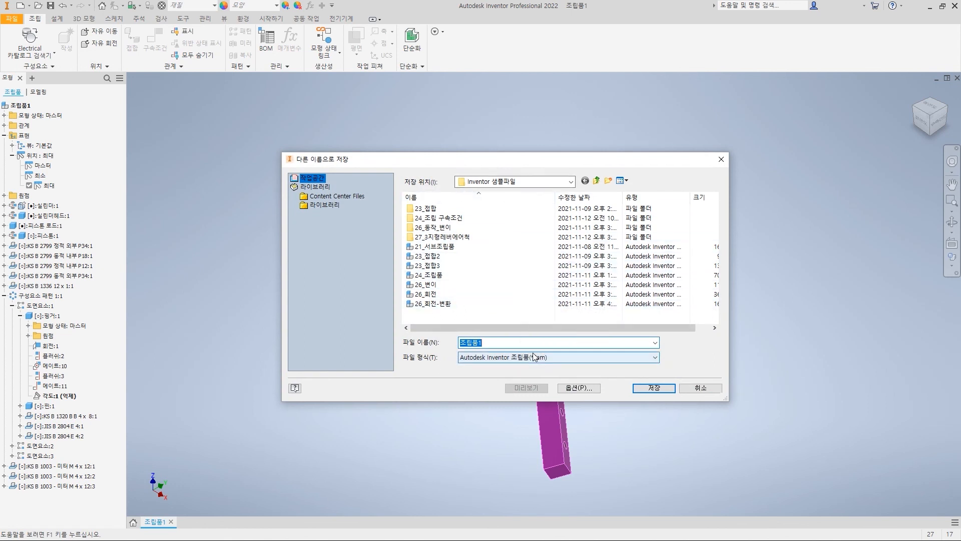
pyautogui.write('27_')
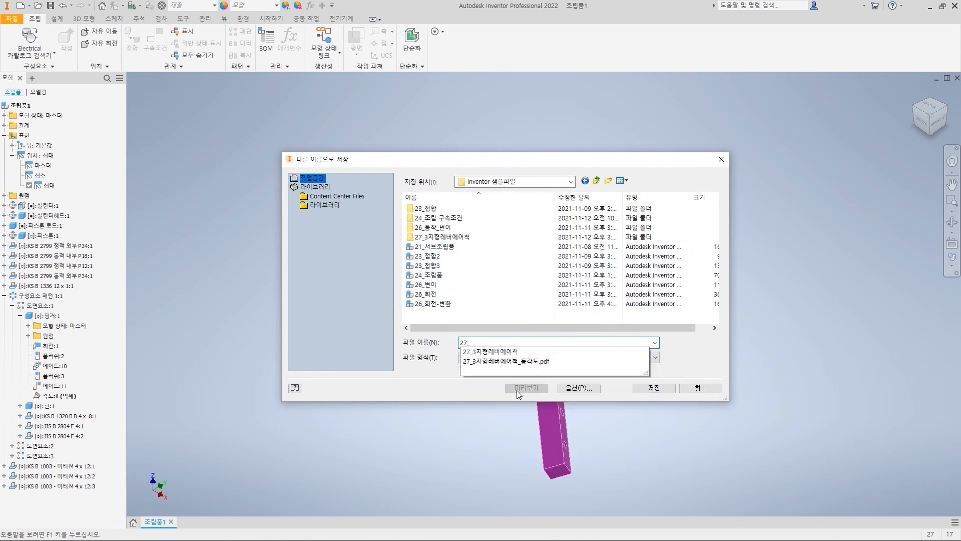
pyautogui.write('레버에어척')
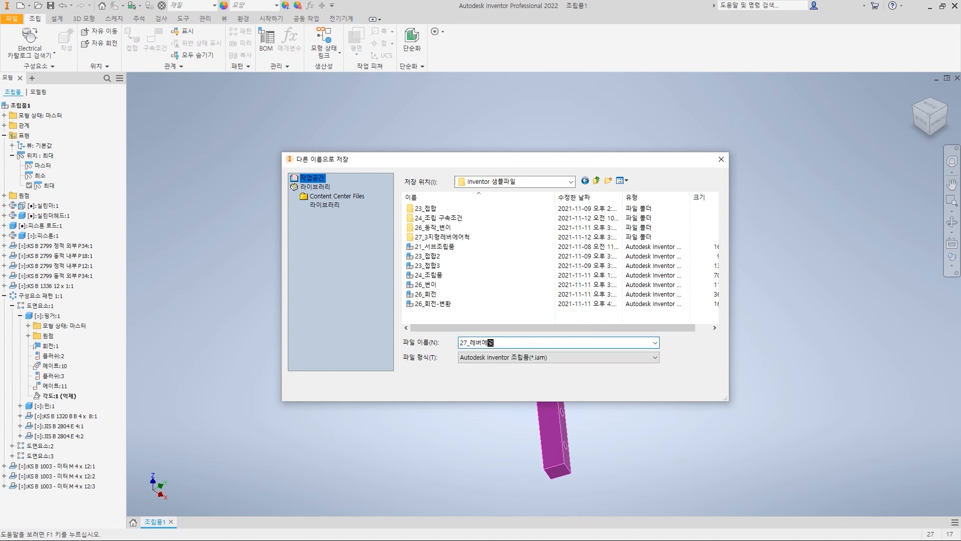
pyautogui.click(654, 388)
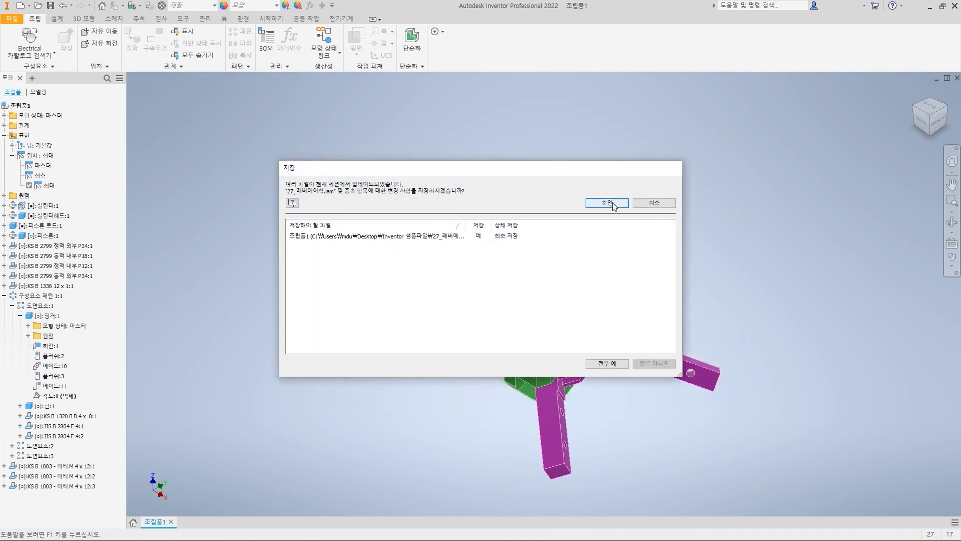
pyautogui.click(607, 202)
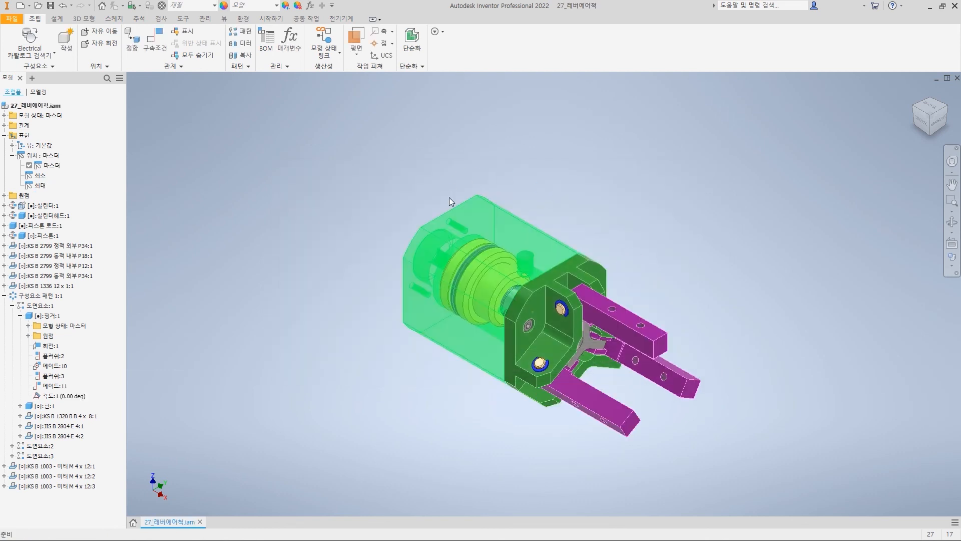
pyautogui.moveTo(461, 338); pyautogui.dragTo(489, 340)
pyautogui.press('Escape')
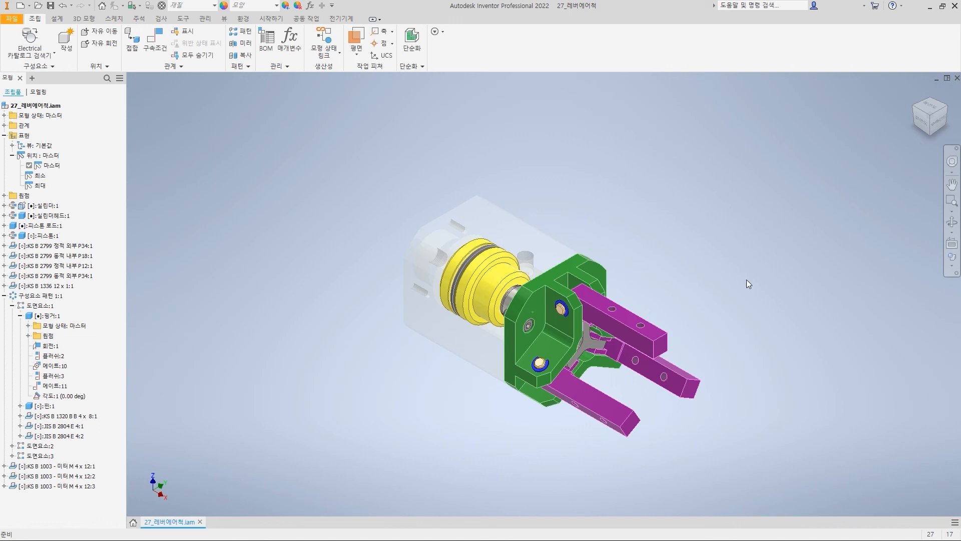